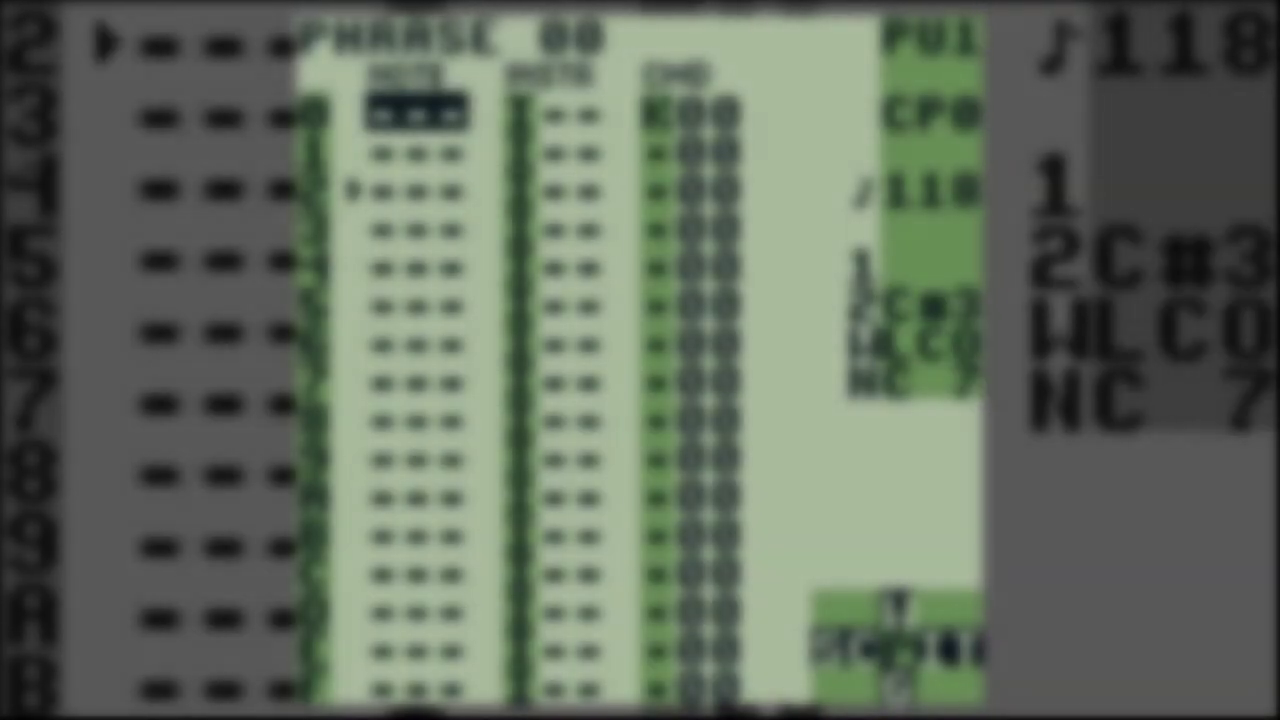
Return from phrase 00 to the song screen and open chain 0A in the PU2 channel.
key("shift+Left")
key("shift+Left")
key("Right")
key("shift+Right")
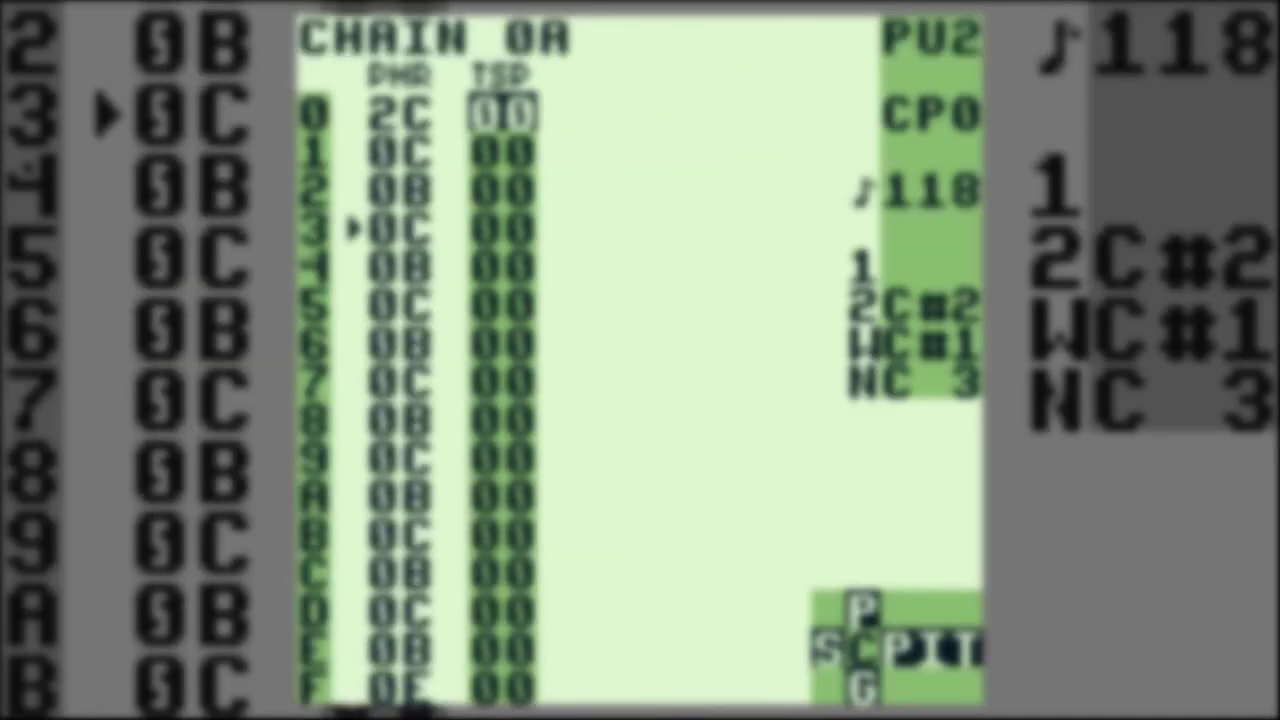
Open phrase 0C from row 3 of chain 0A.
key("Left")
key("Down")
key("Down")
key("Down")
key("shift+Right")
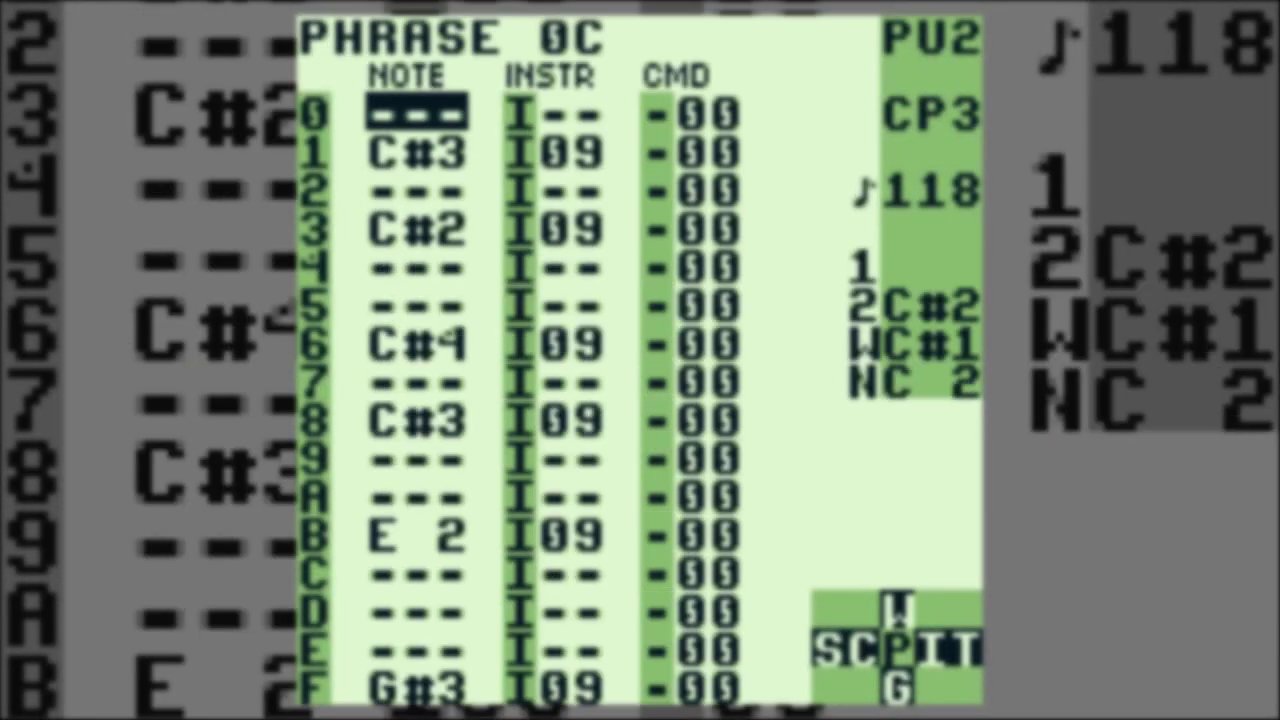
Go back to chain 0A and open the phrase in row 5.
key("shift+Left")
key("Down")
key("Down")
key("Down")
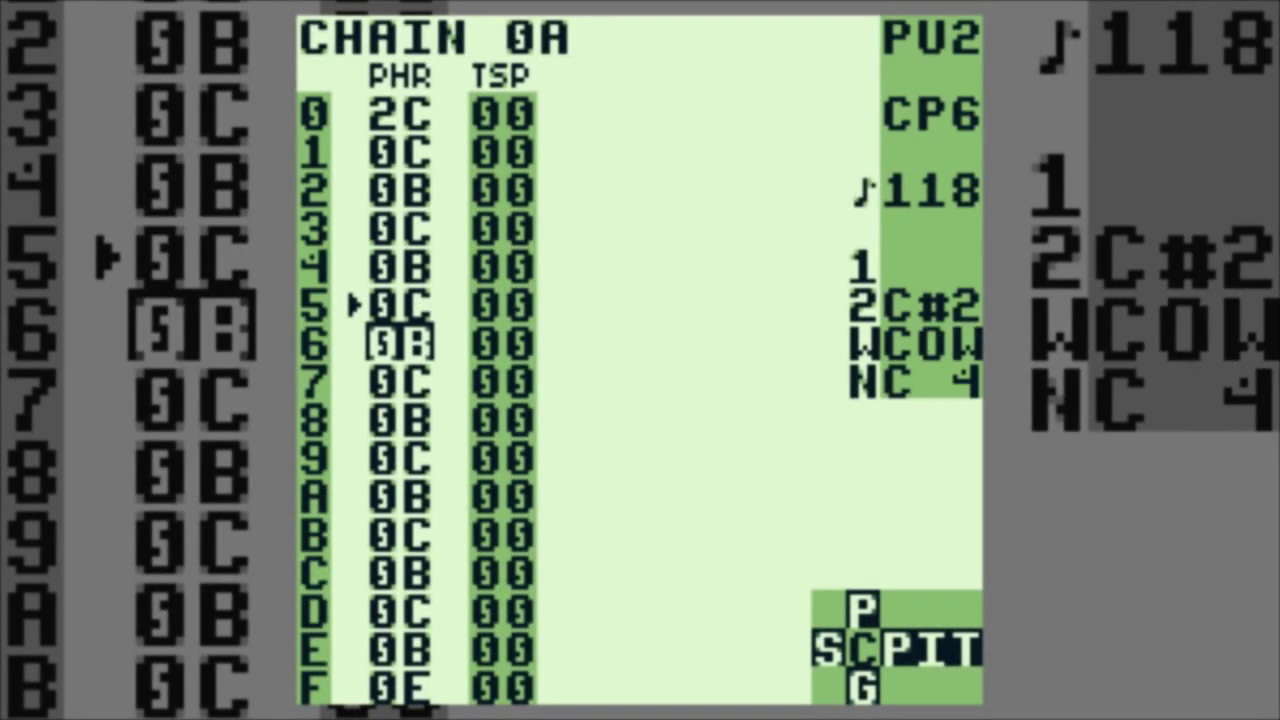
key("Up")
key("shift+Right")
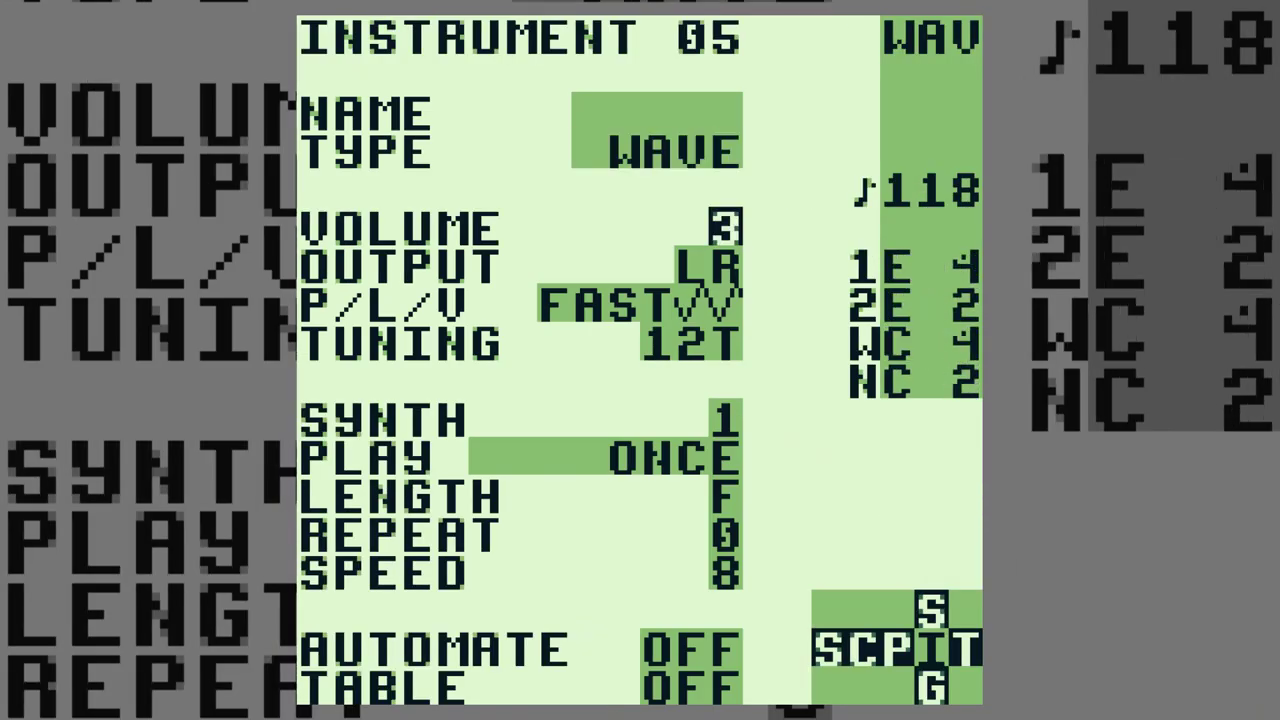
Look through the settings of wave instrument 05 and open its synth screen.
key("Down")
key("Down")
key("Down")
key("Down")
key("Down")
key("Down")
key("Down")
key("Down")
key("shift+Up")
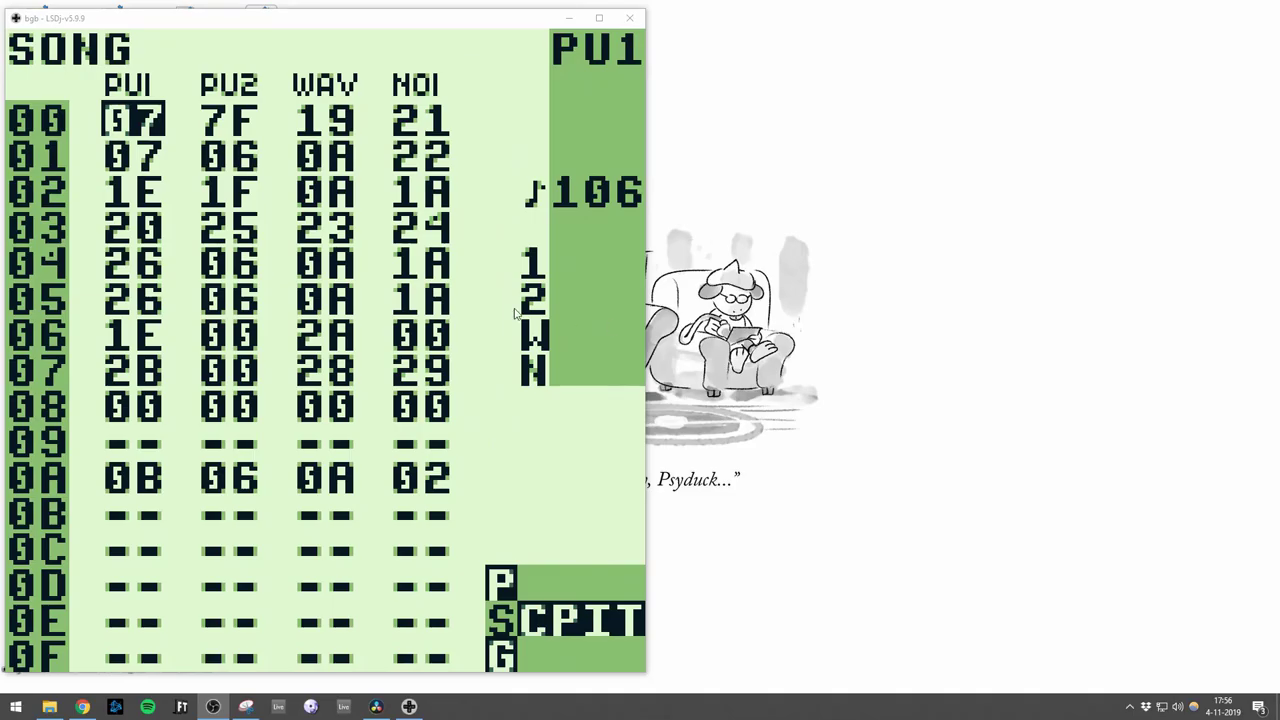
Open the emulator's options and show the sound settings.
right_click(152, 378)
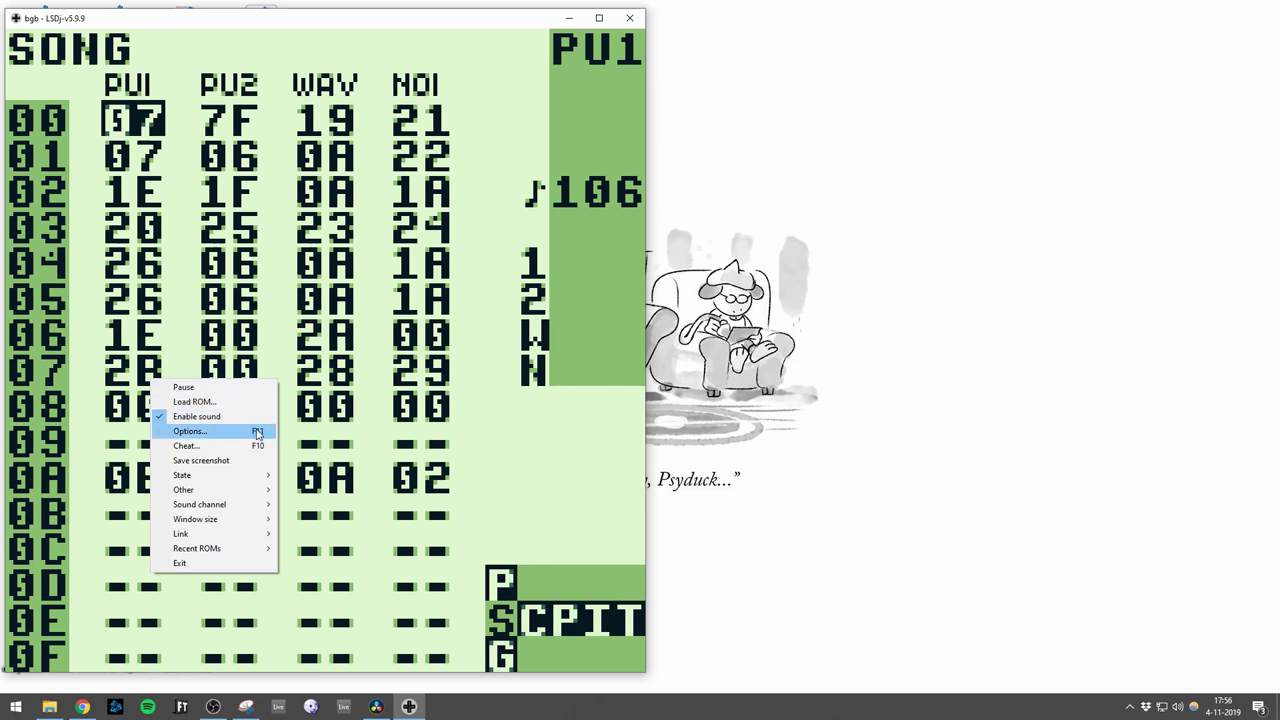
left_click(215, 433)
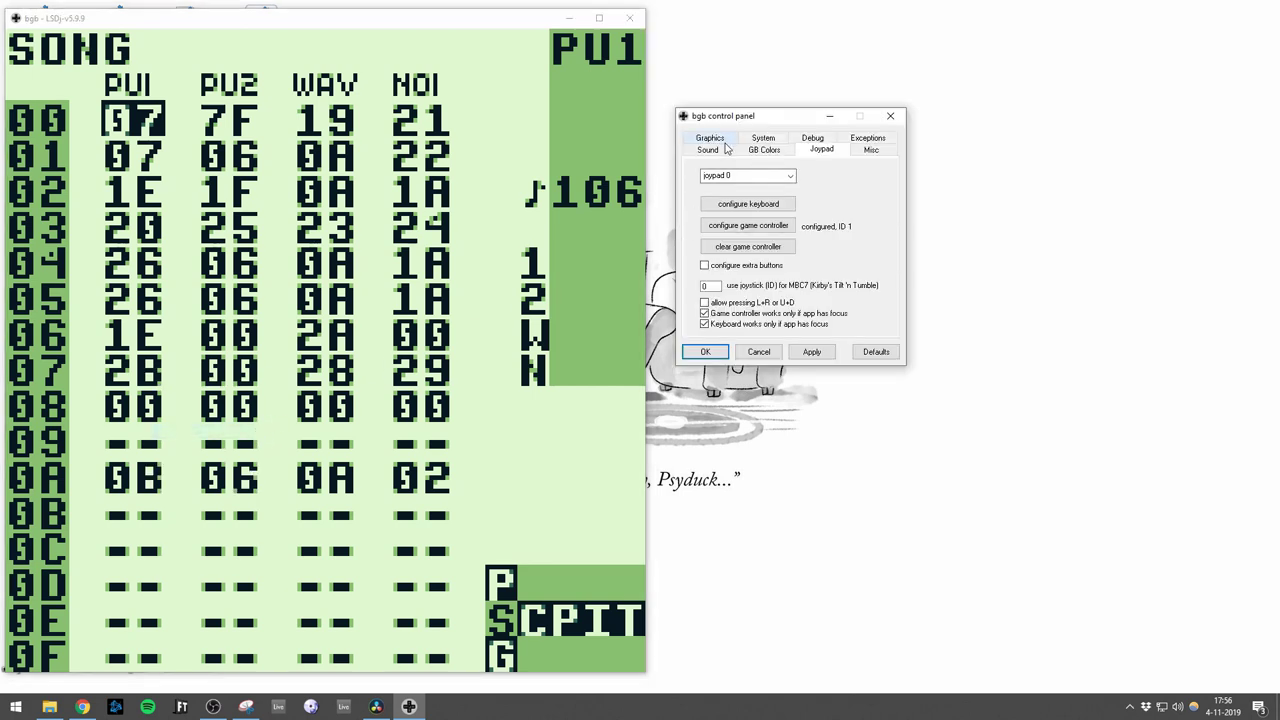
left_click(708, 150)
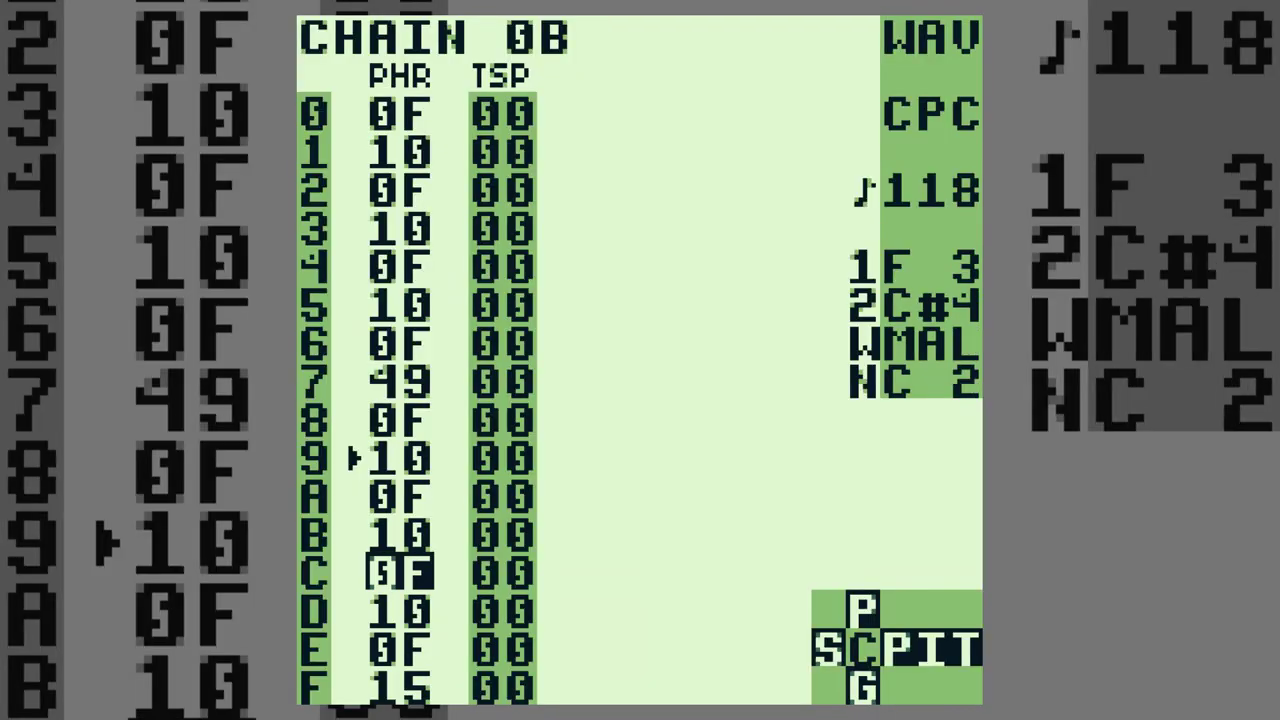
Open phrase 10 from chain 0B and look through its notes and instrument assignments.
key("Up")
key("Up")
key("shift+Right")
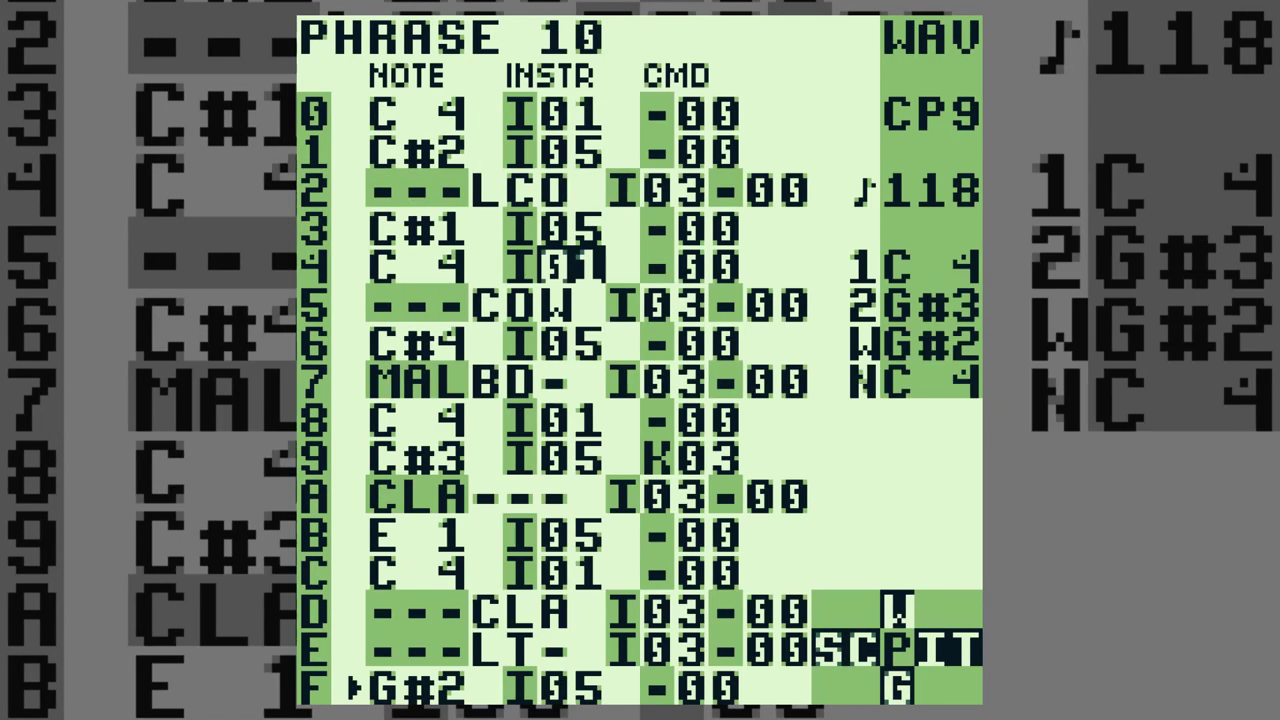
key("Down")
key("Down")
key("Down")
key("Down")
key("Up")
key("Up")
key("Up")
key("Up")
key("Up")
key("Up")
key("Return")
key("Up")
Open the instrument used in phrase 10 and go on to table 00.
key("shift+Right")
key("Down")
key("Down")
key("shift+Right")
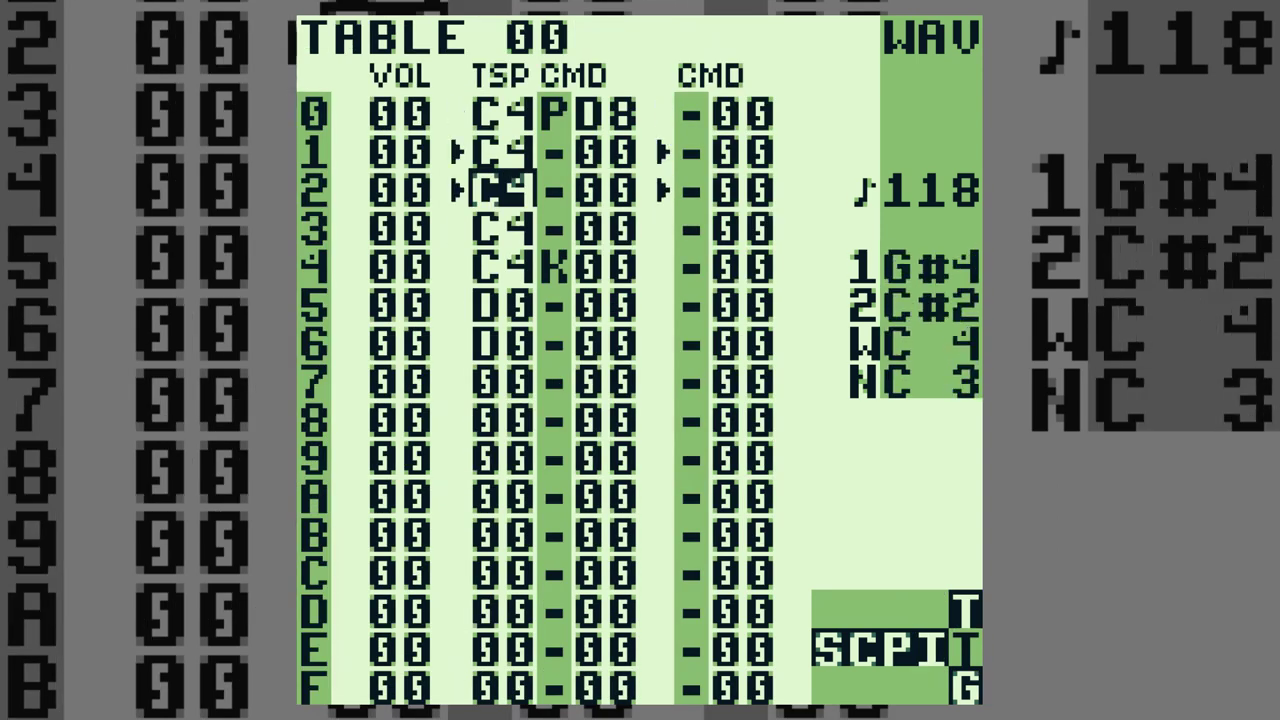
Return from table 00 to the song screen and go to row 06 of the PU2 channel.
key("shift+Left")
key("shift+Left")
key("shift+Left")
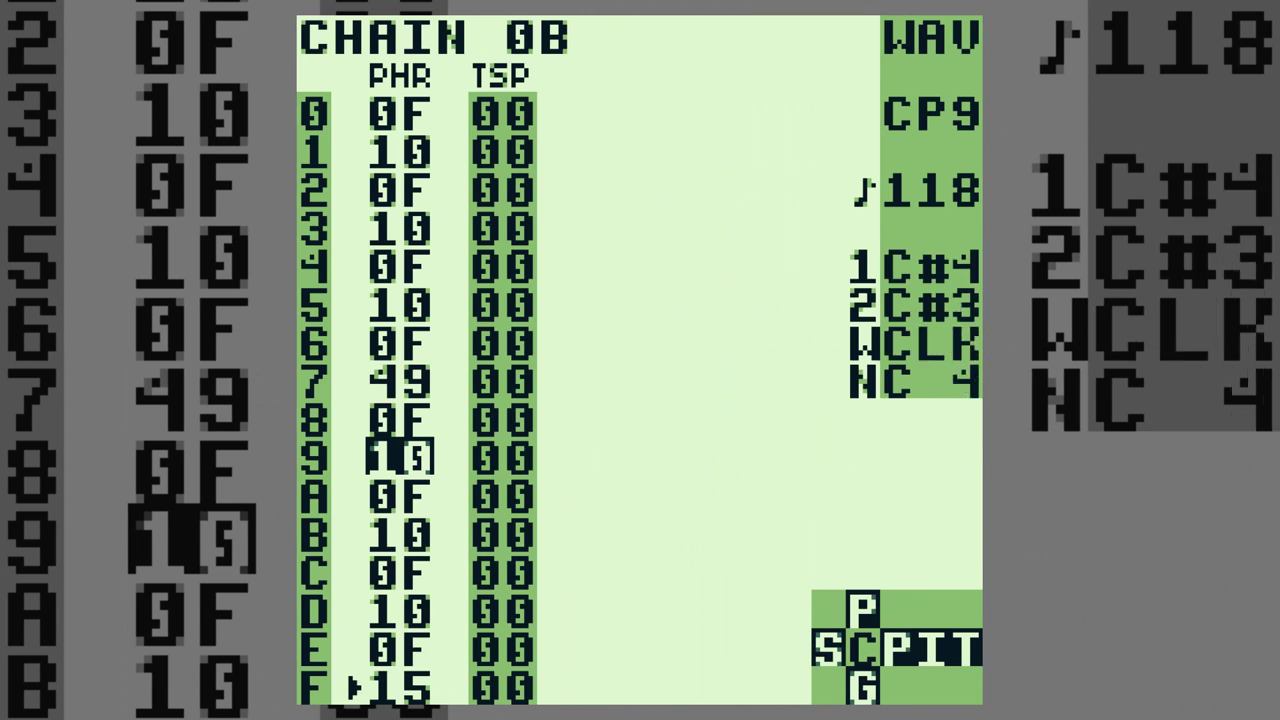
key("shift+Left")
key("Left")
key("Down")
key("Down")
key("Down")
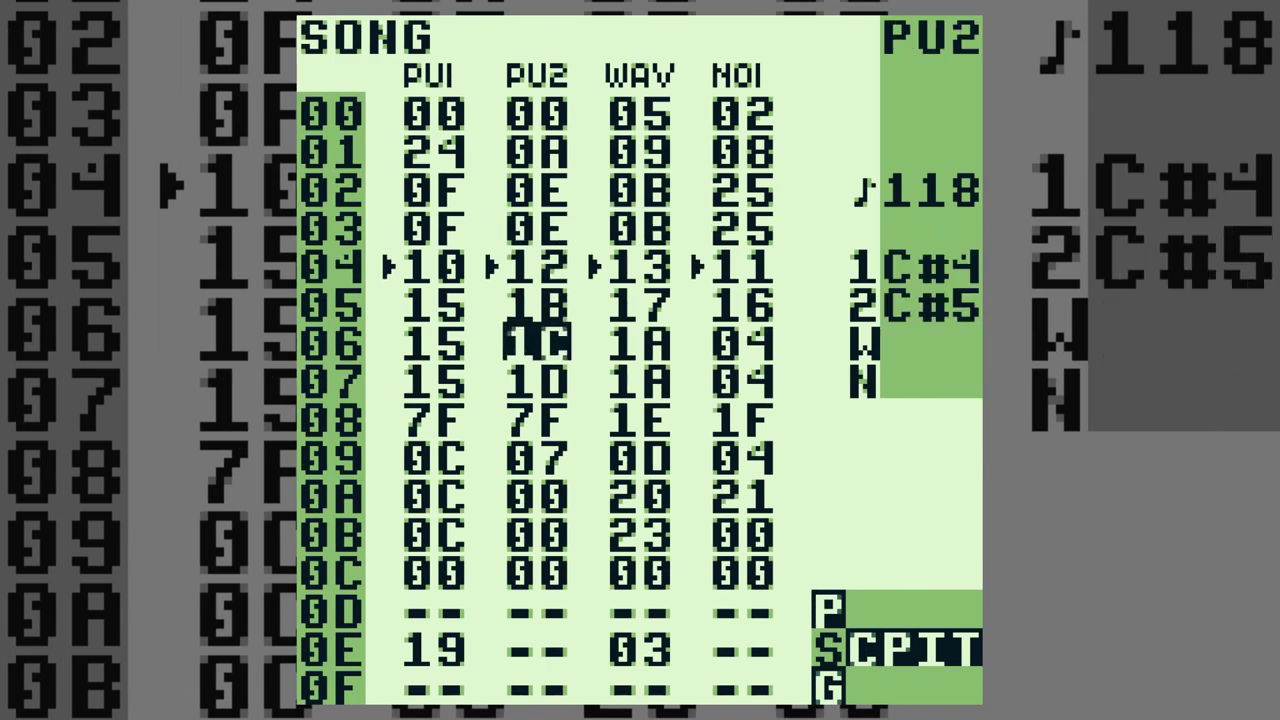
key("Left")
key("Up")
key("Right")
key("Up")
key("Left")
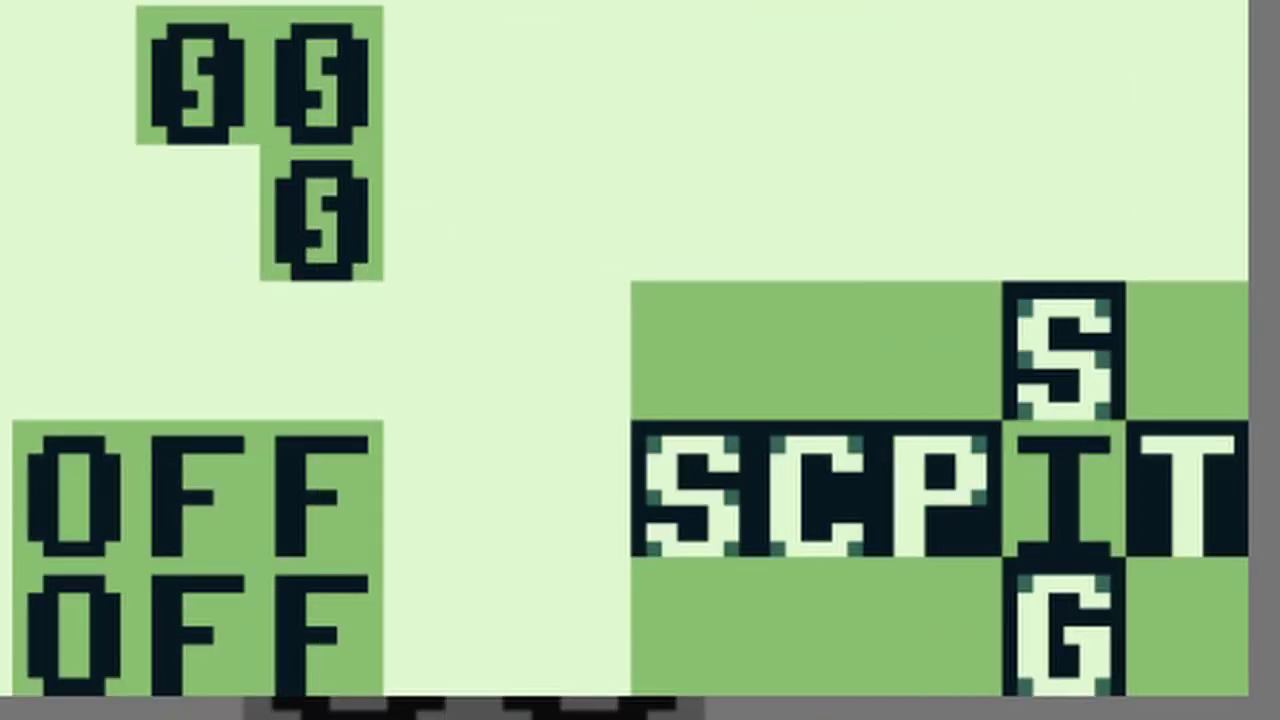
key("Right")
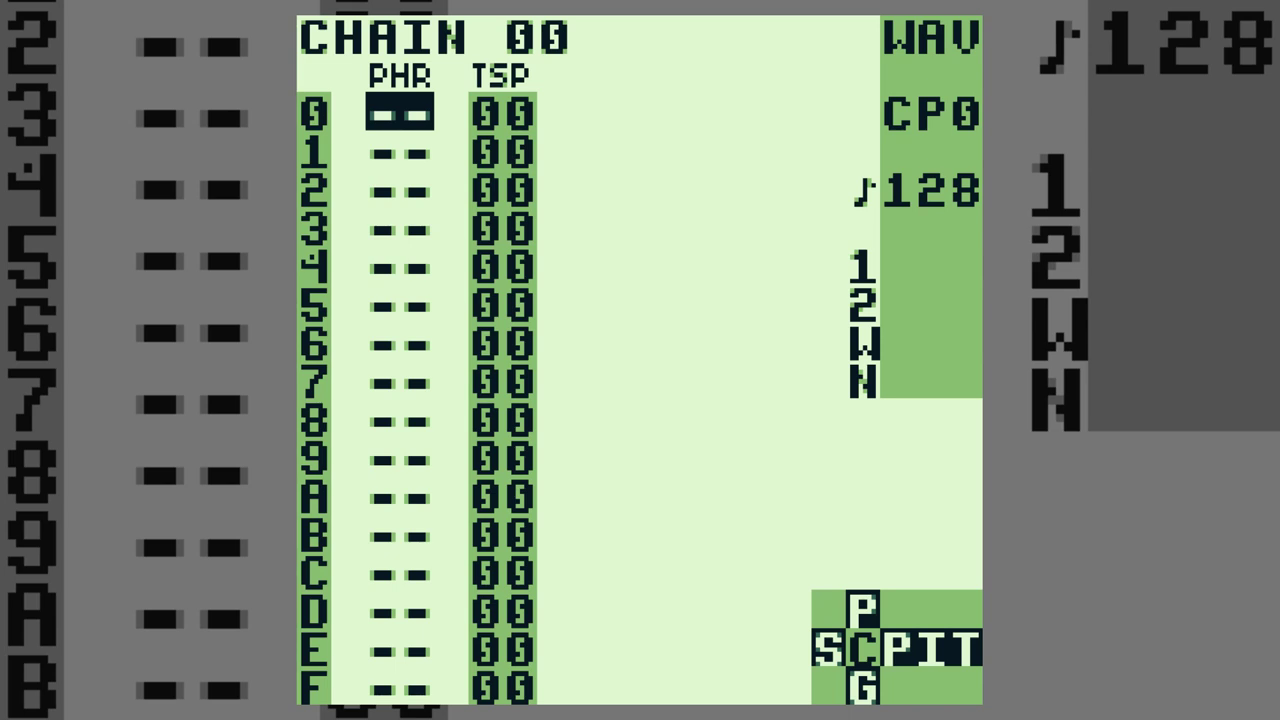
key("Down")
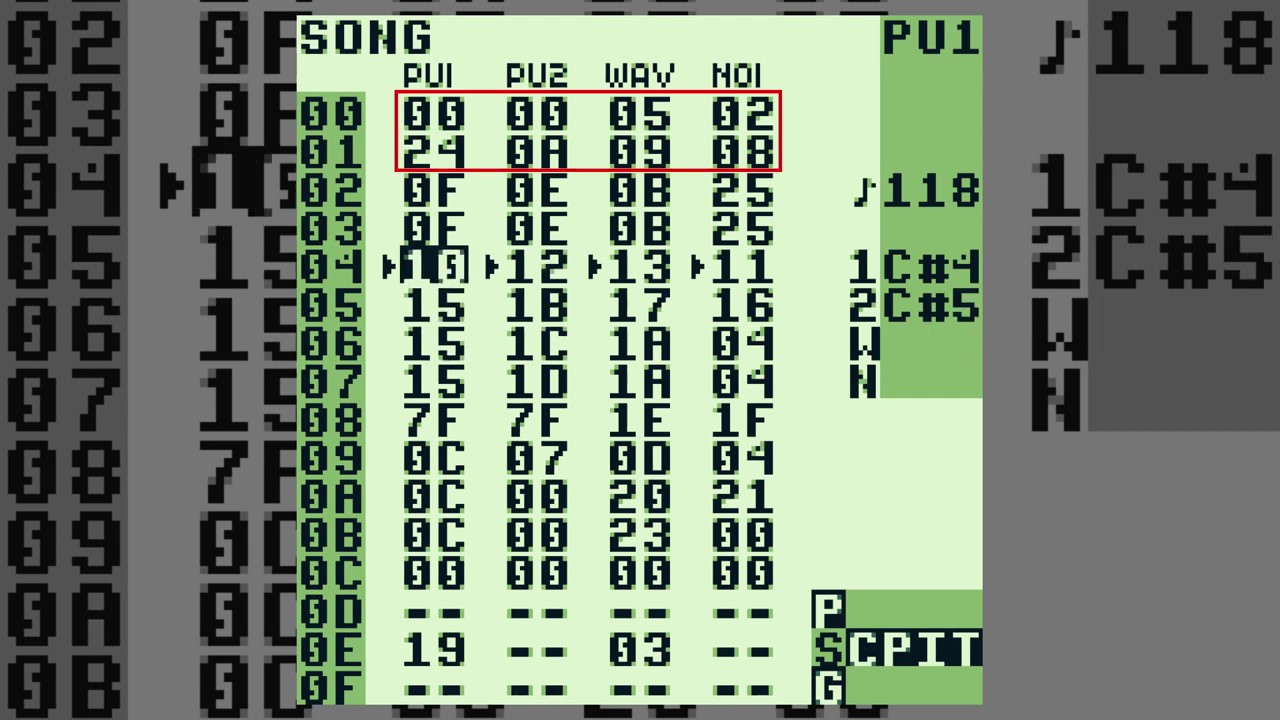
key("Down")
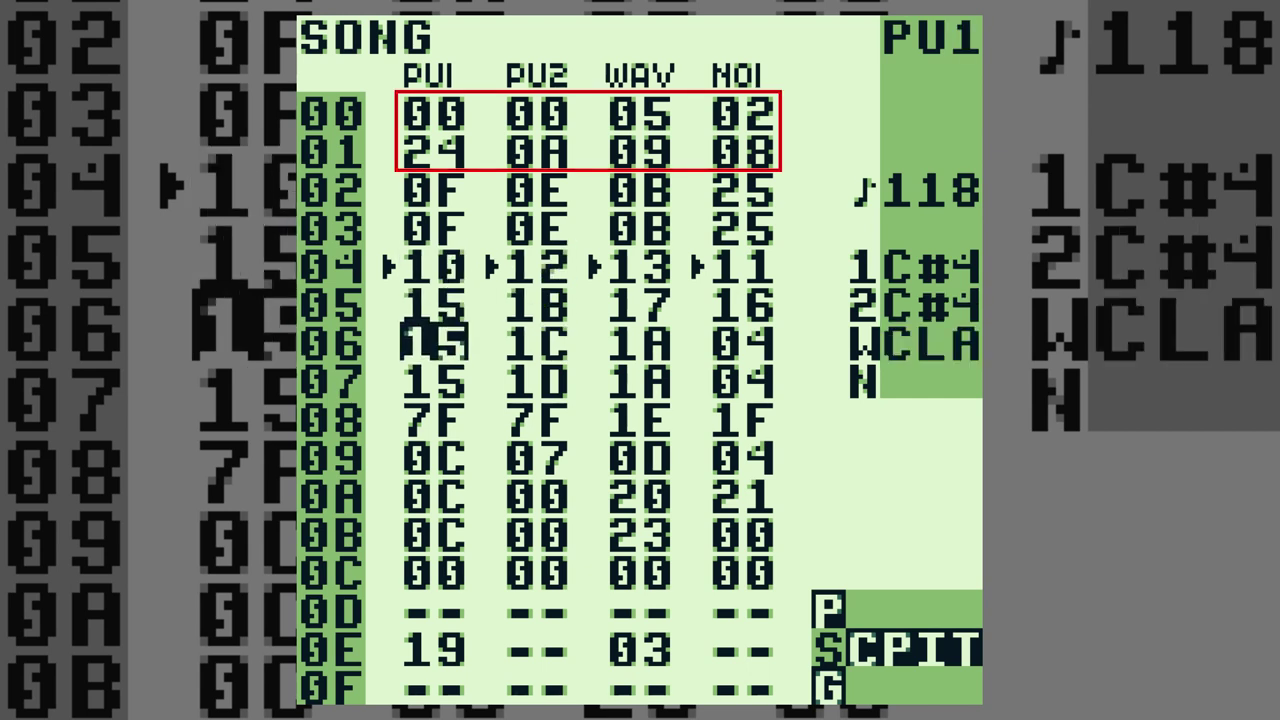
key("Right")
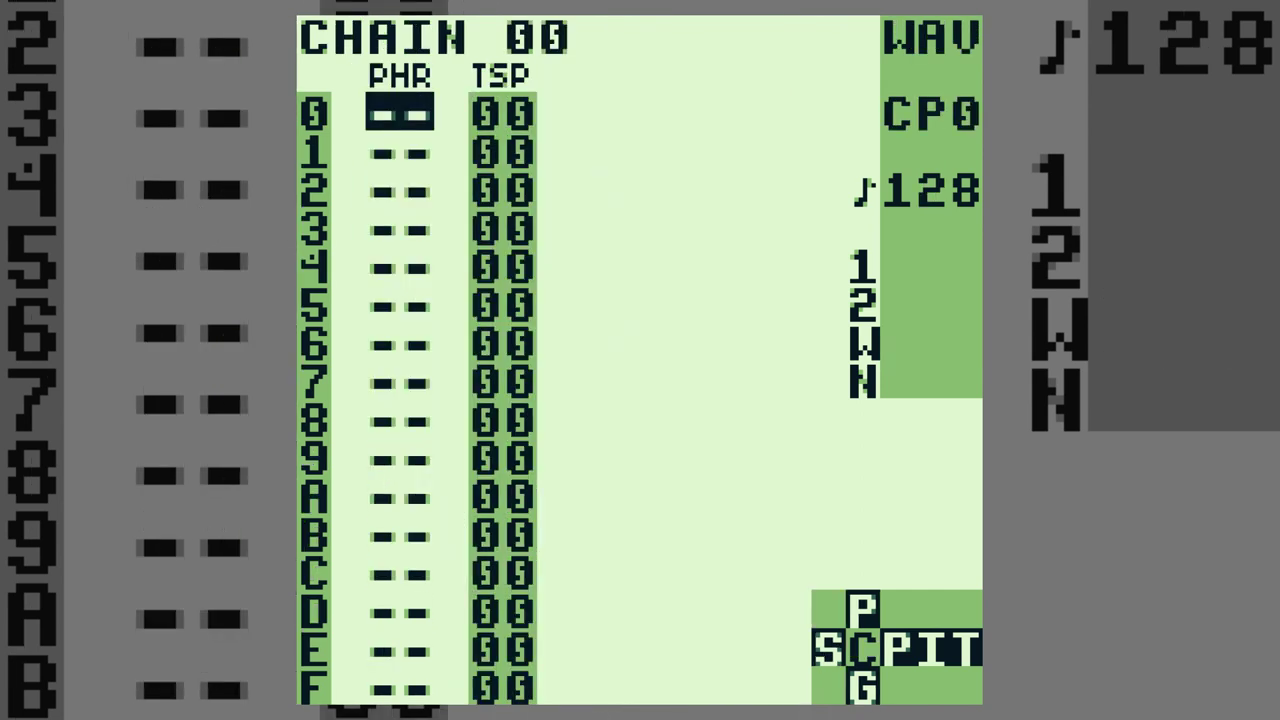
Mark the whole transpose column of chain 00 and release the selection.
key("Right")
key("shift+a")
key("shift+a")
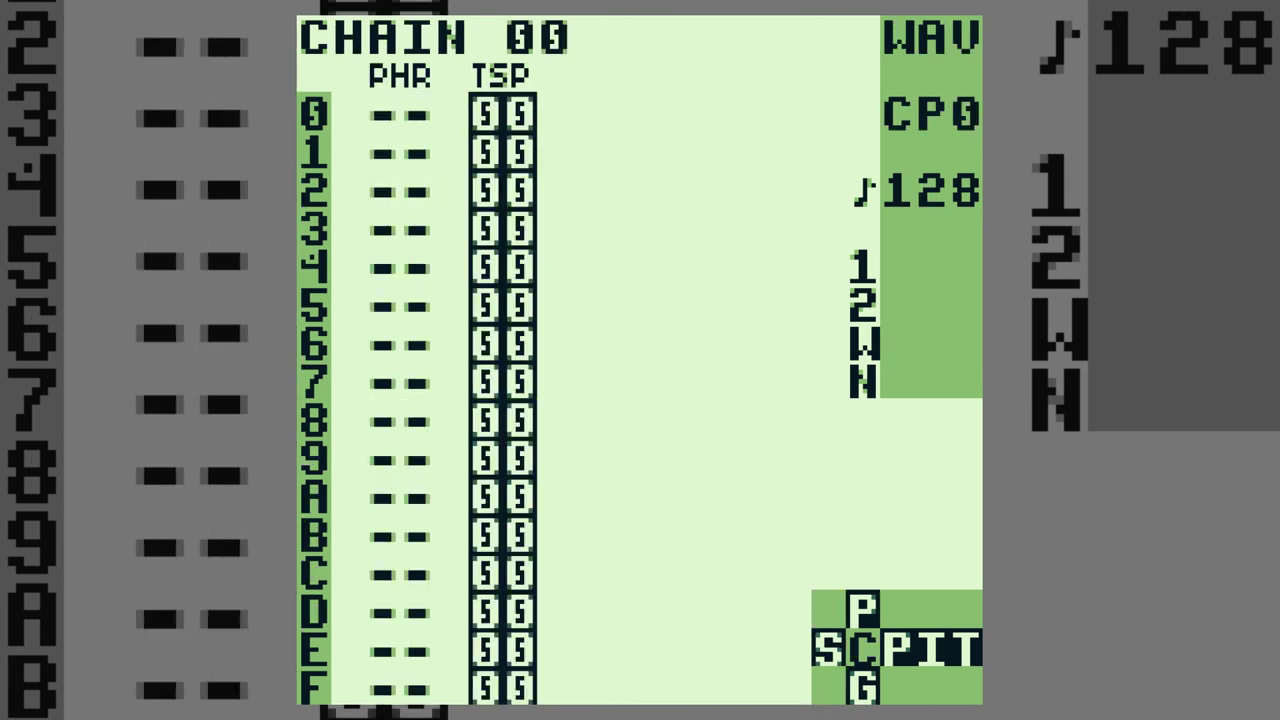
key("a")
key("Left")
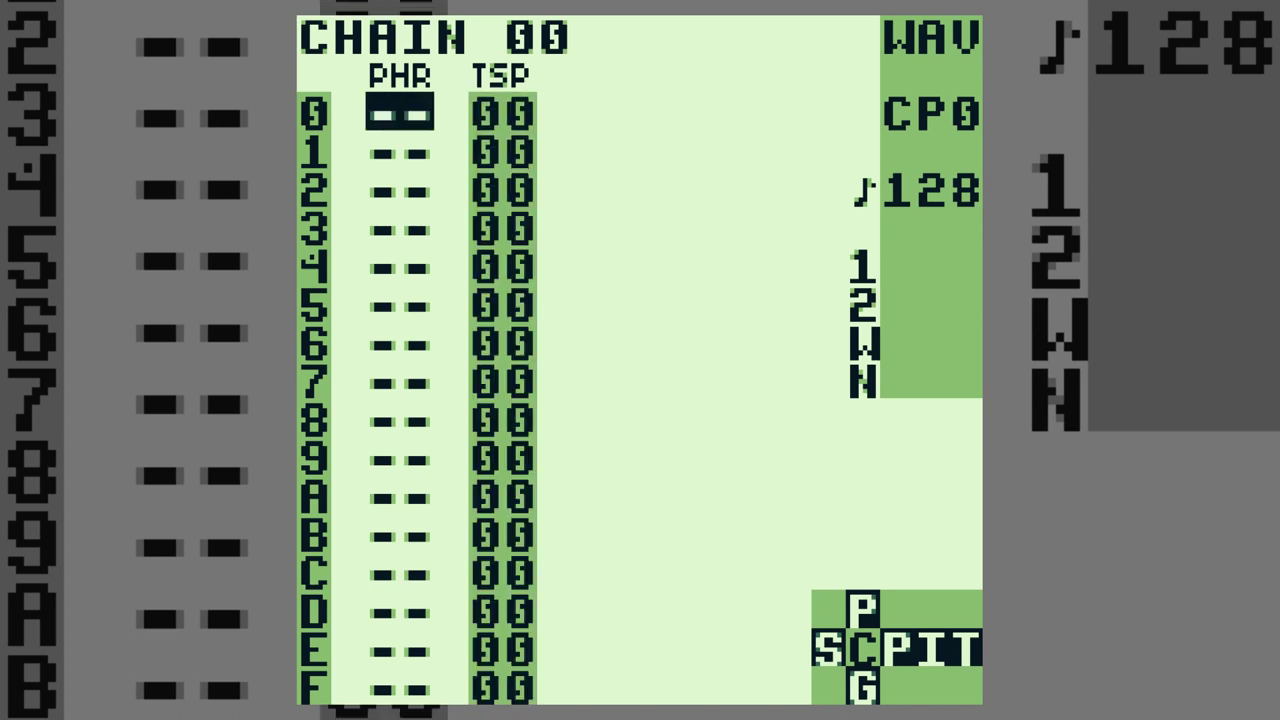
Open phrase 00 and run through the steps of its note column.
key("shift+Right")
key("Down")
key("Down")
key("Down")
key("Down")
key("Down")
key("Down")
key("Down")
key("Down")
key("Down")
key("Down")
key("Down")
key("Down")
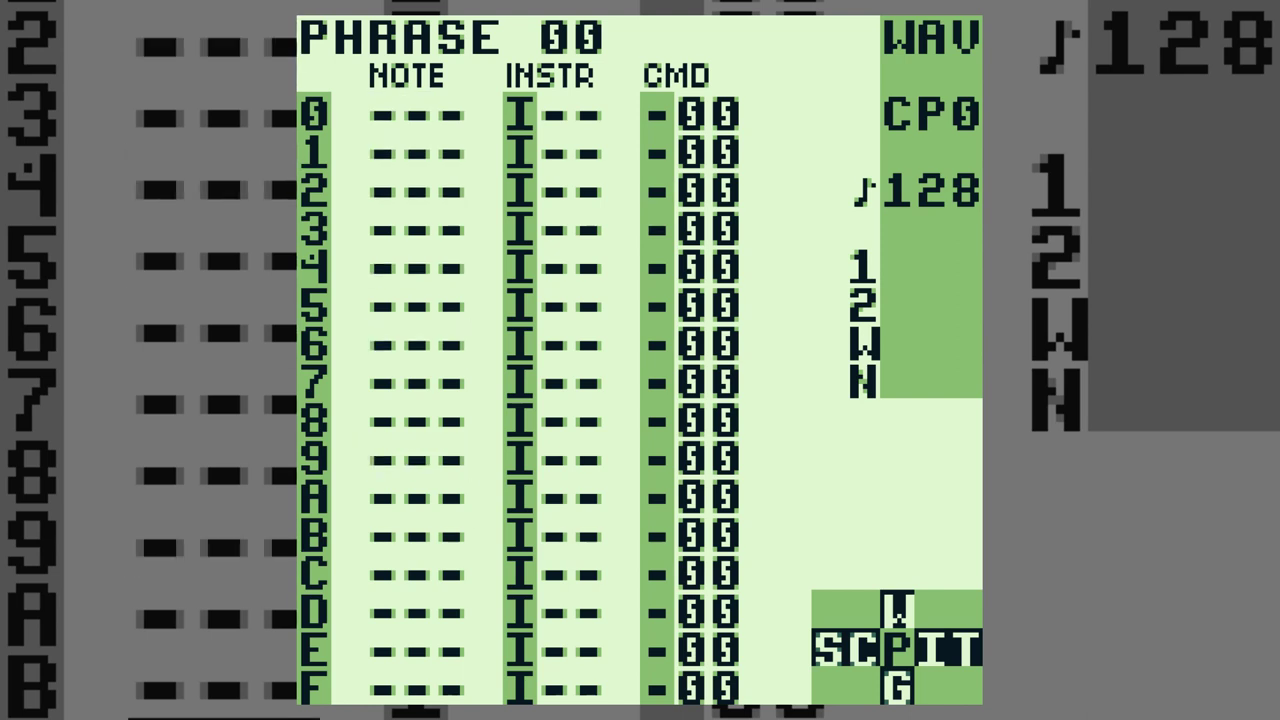
key("Up")
key("Up")
key("Up")
key("Up")
key("Up")
key("Up")
key("Up")
key("Up")
key("Up")
key("Up")
key("Up")
key("Down")
Run through the steps of the instrument column in phrase 00.
key("Right")
key("Up")
key("Up")
key("Down")
key("Down")
key("Down")
key("Down")
key("Down")
key("Down")
key("Down")
Run through the steps of the command column in phrase 00.
key("Right")
key("Up")
key("Up")
key("Up")
key("Up")
key("Up")
key("Up")
key("Up")
key("Down")
key("Down")
key("Down")
key("Down")
key("Down")
key("Down")
key("Down")
key("Down")
key("Down")
key("Down")
key("Down")
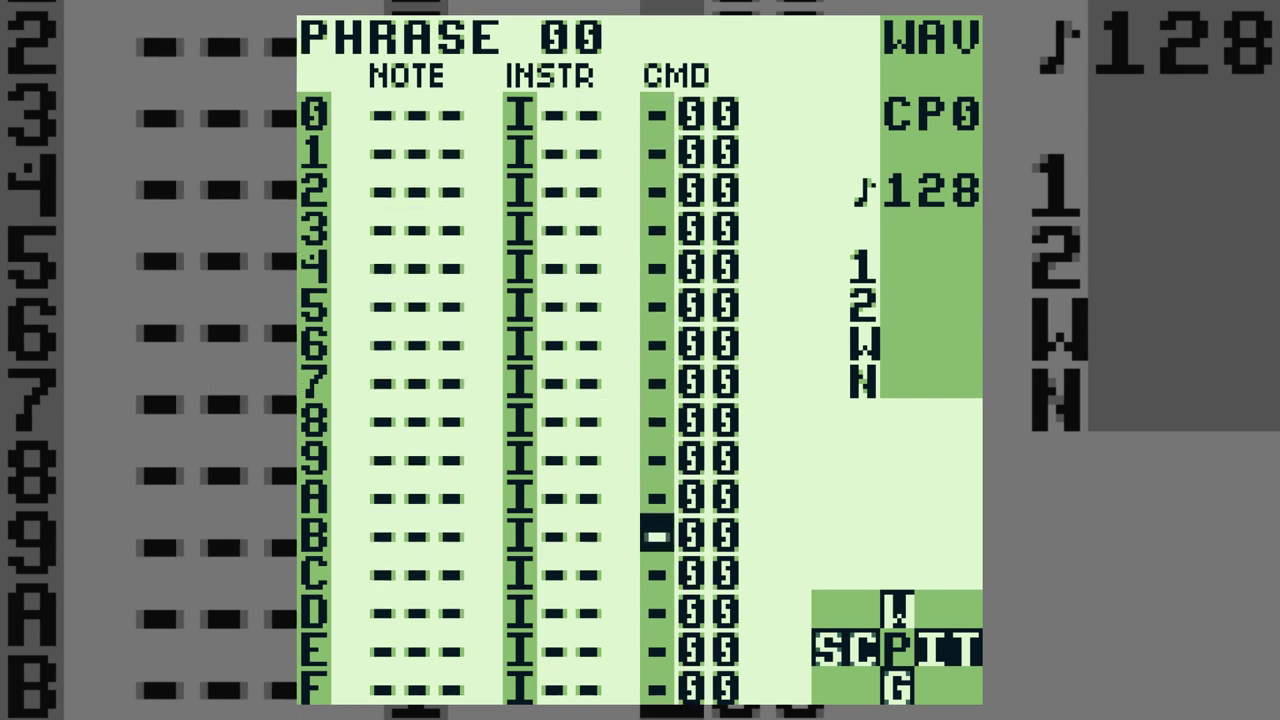
Return to the first note step of phrase 00 and open instrument 00.
key("Left")
key("Left")
key("Up")
key("Up")
key("Up")
key("Up")
key("Up")
key("Up")
key("Up")
key("Up")
key("Up")
key("Up")
key("Up")
key("shift+Right")
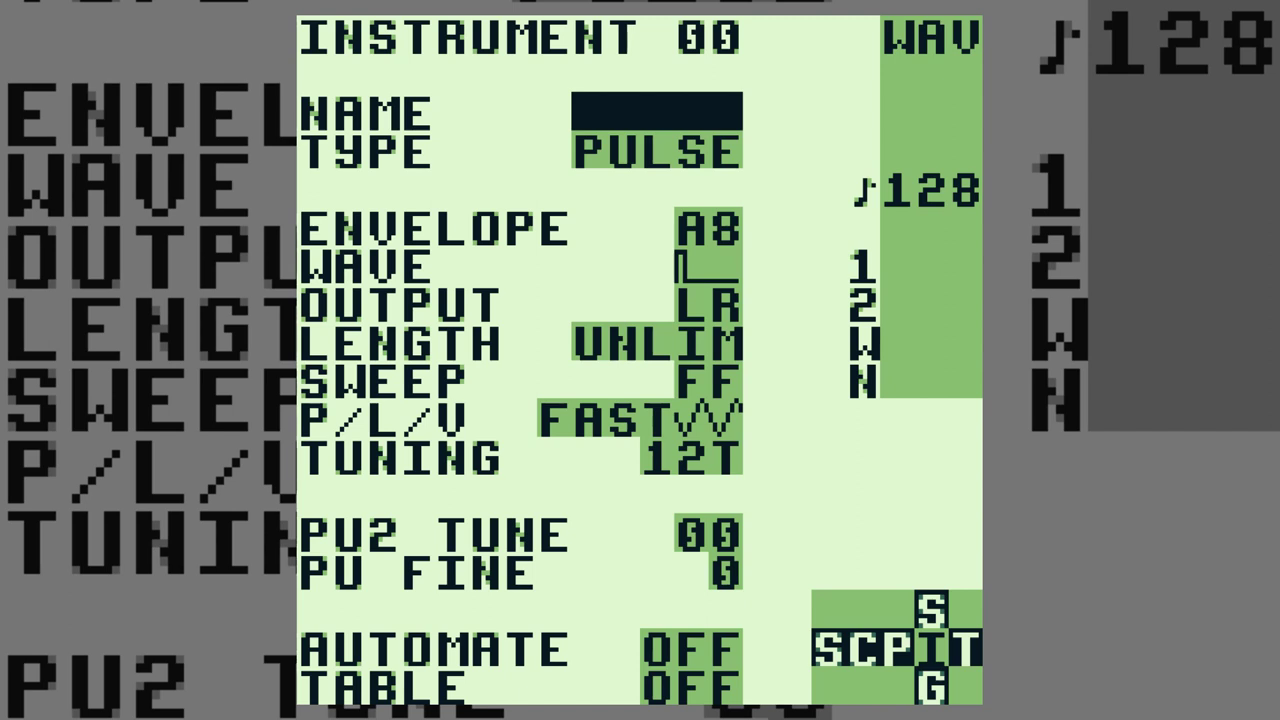
Switch the type of instrument 00 to WAVE and KIT, and set it back to PULSE.
key("Down")
key("x+Right")
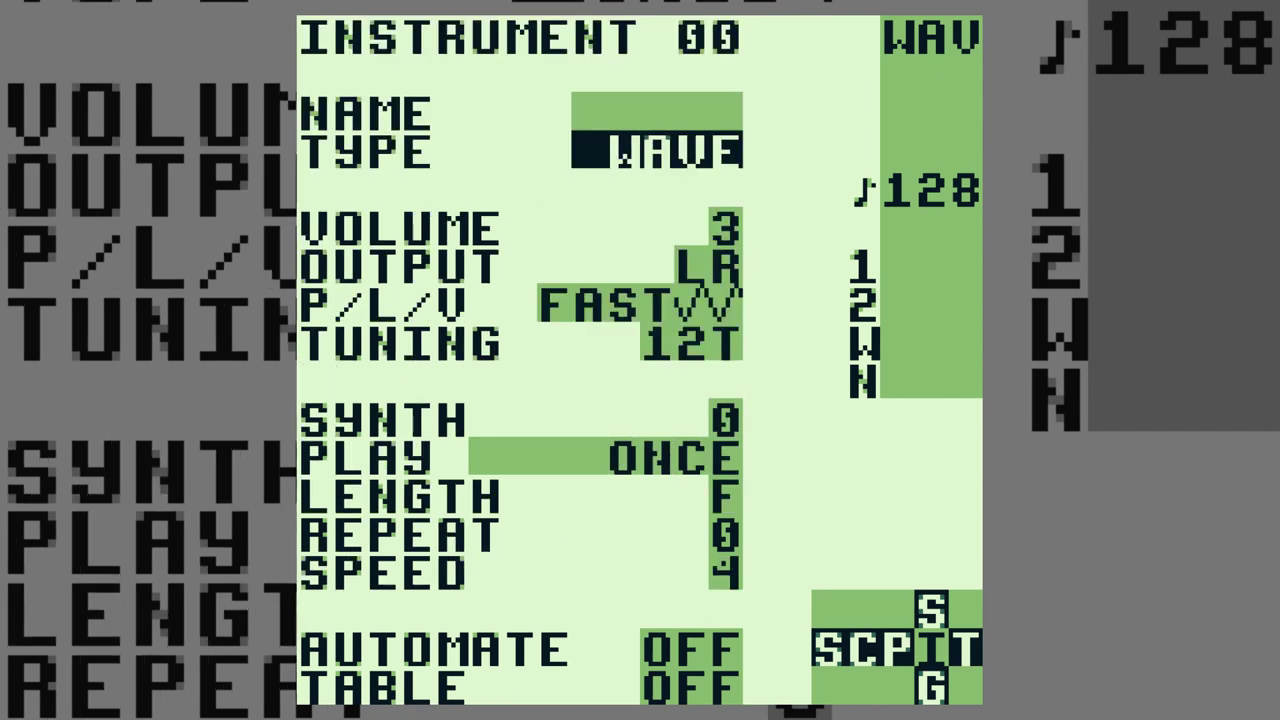
key("x+Right")
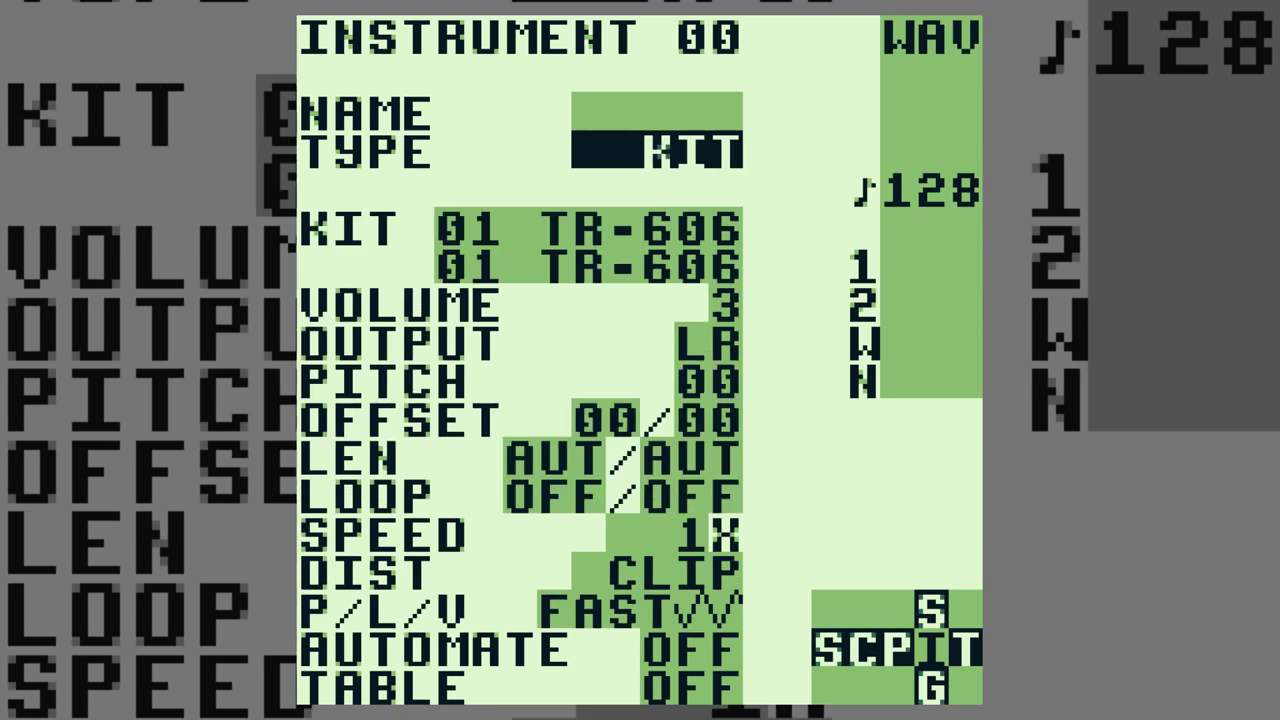
key("x+Left")
key("x+Left")
Cycle the WAVE setting of pulse instrument 00 to another pulse shape.
key("Down")
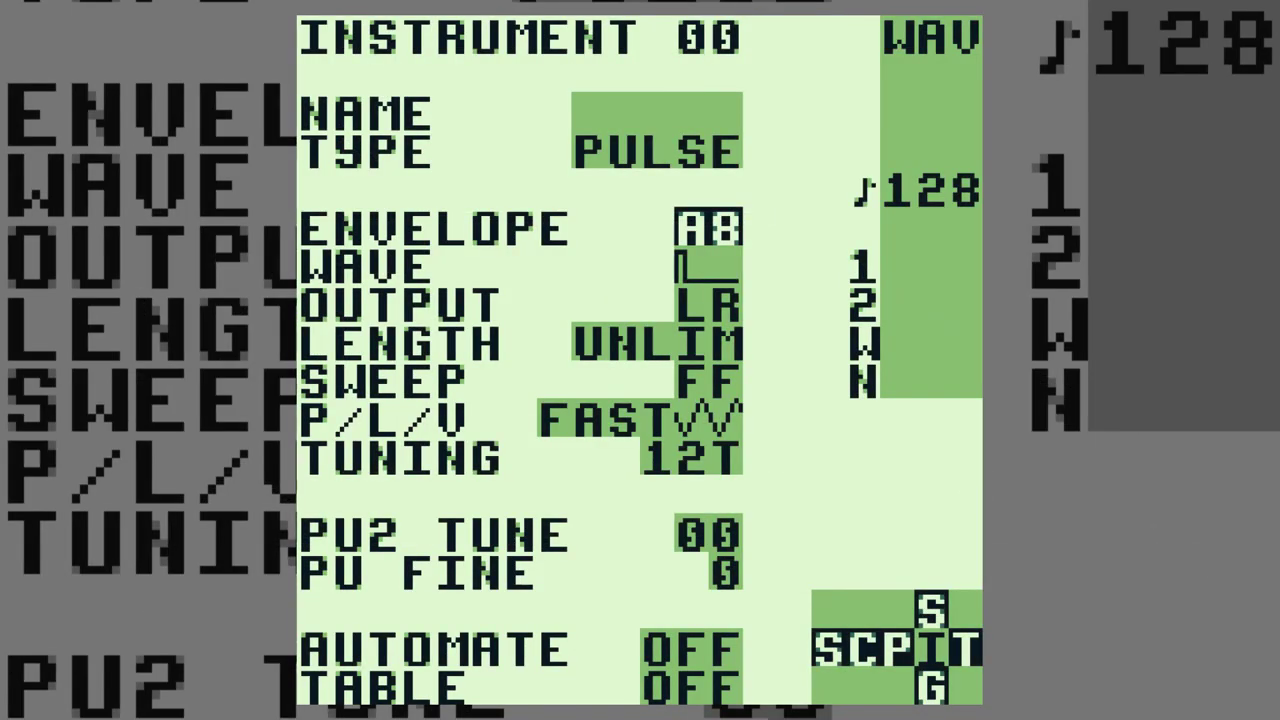
key("Down")
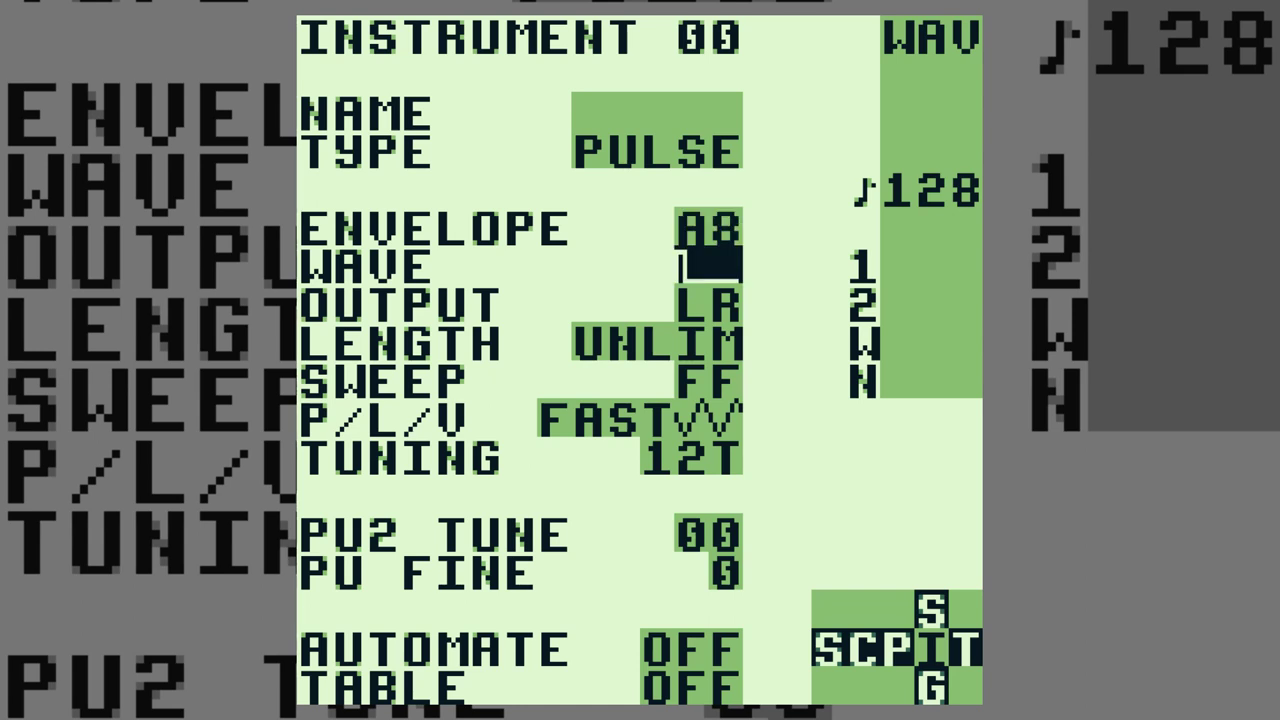
key("x+Right")
key("Right")
key("Right")
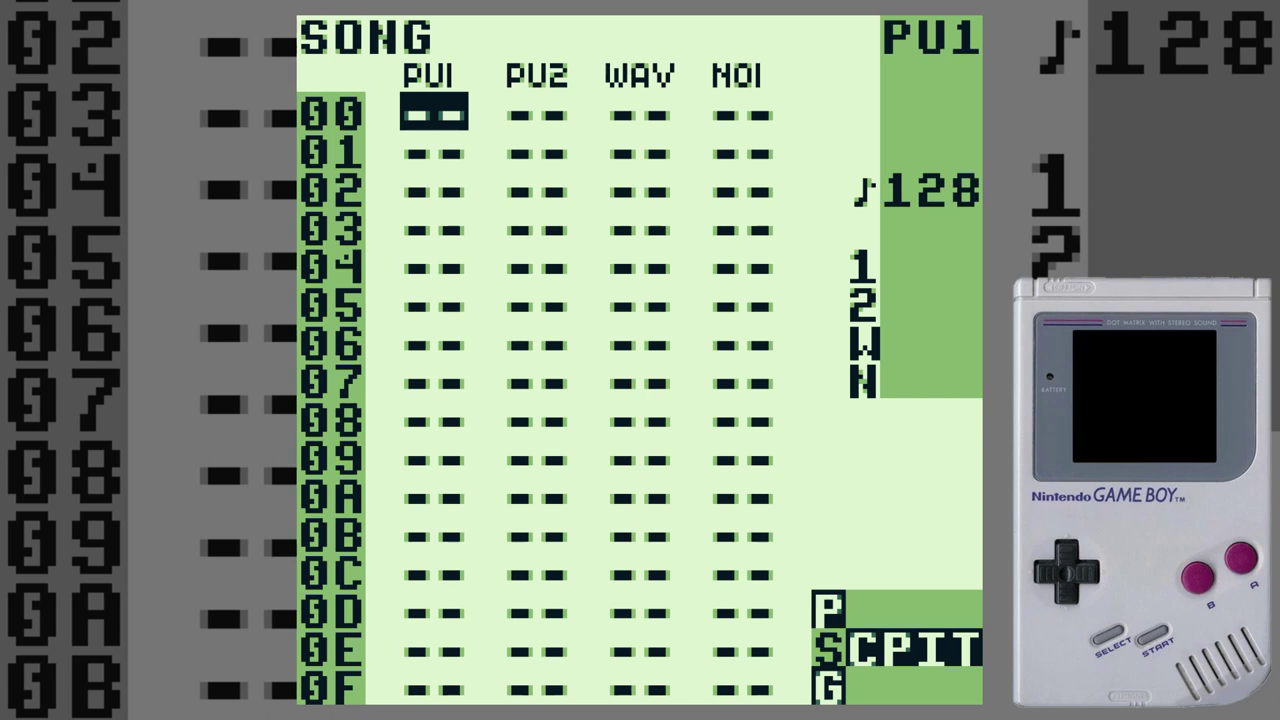
Move across the empty song grid to the NOI channel and back, ending on row 02 of the WAV channel.
key("Right")
key("Right")
key("Right")
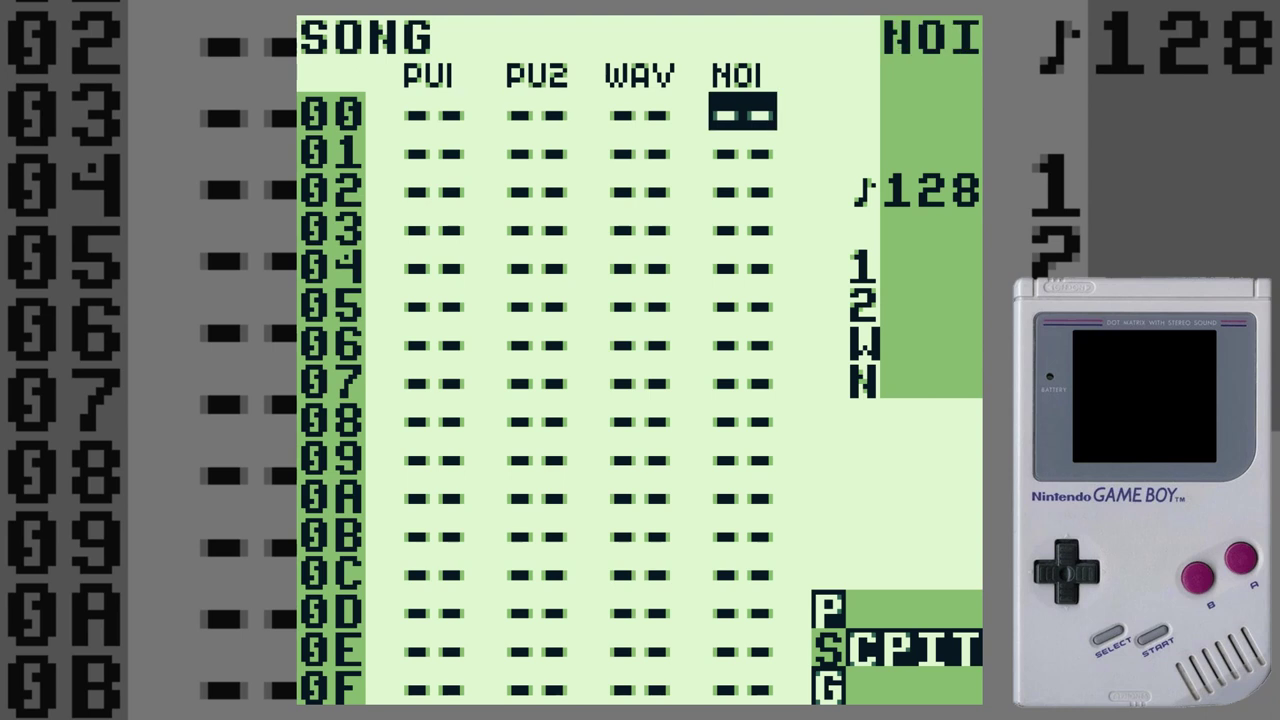
key("Left")
key("Left")
key("Left")
key("Down")
key("Down")
key("Down")
key("Up")
key("Right")
key("Right")
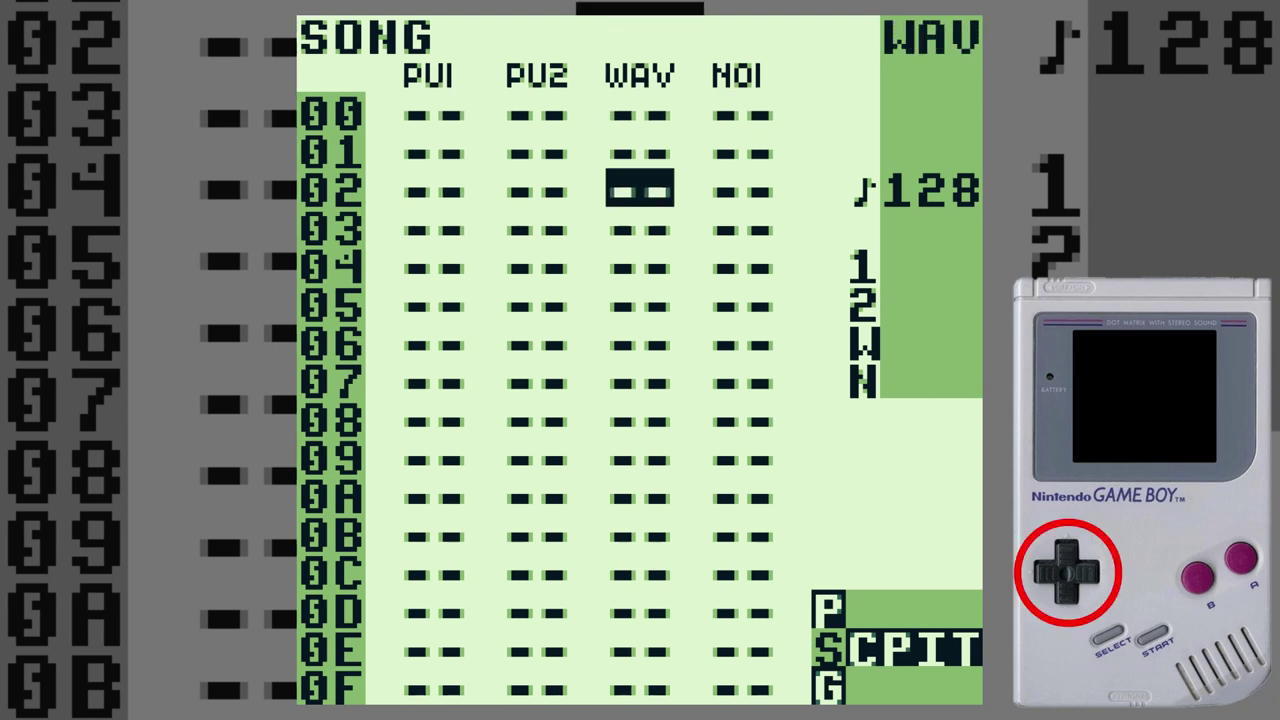
Move around the empty song grid across all four channels and end on row 01 of PU1.
key("Up")
key("Left")
key("Left")
key("Down")
key("Down")
key("Right")
key("Right")
key("Up")
key("Up")
key("Left")
key("Left")
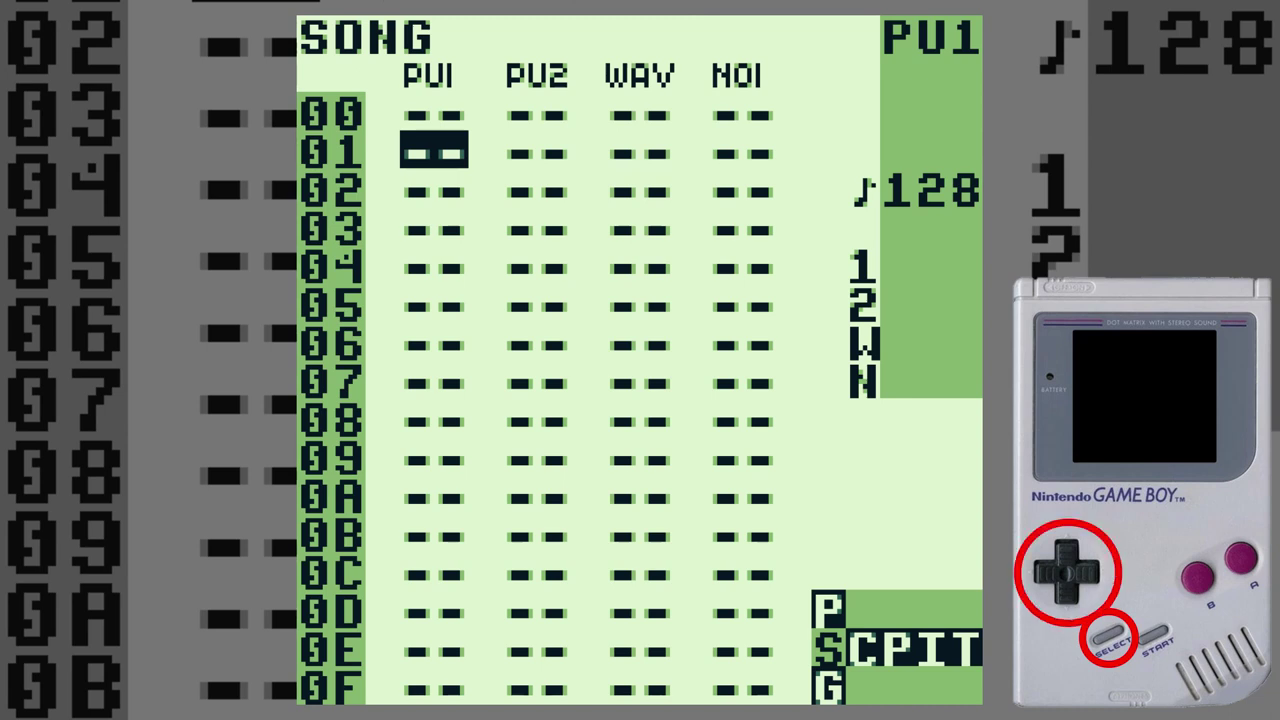
Switch from the song screen to its neighbouring screens, including chain 00, and return to the song screen.
key("shift+Up")
key("shift+Down")
key("Down")
key("Up")
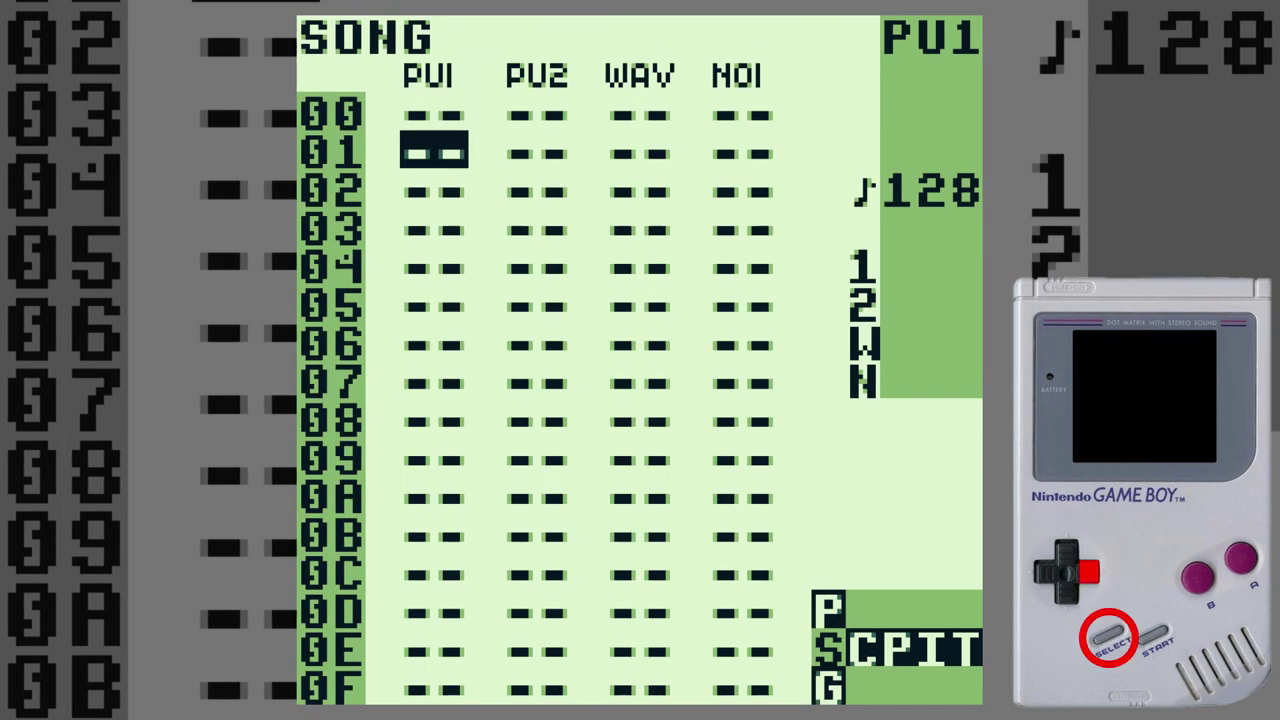
key("shift+Right")
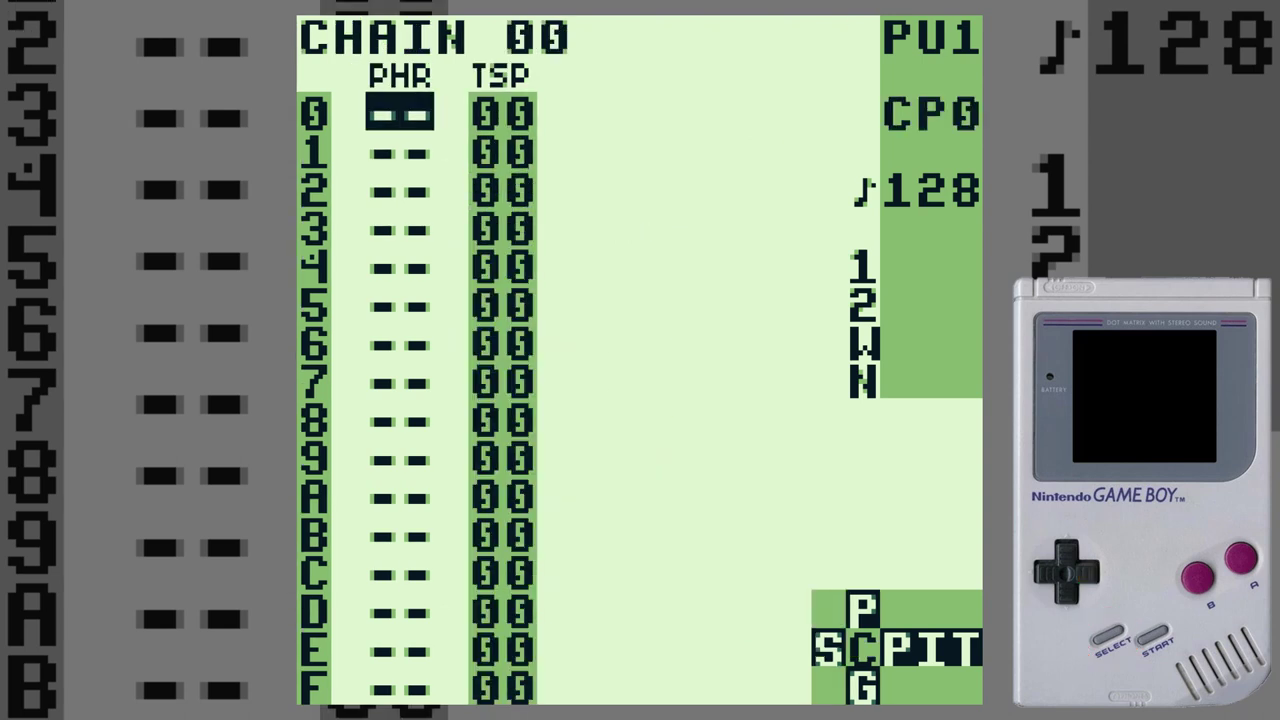
key("shift+Left")
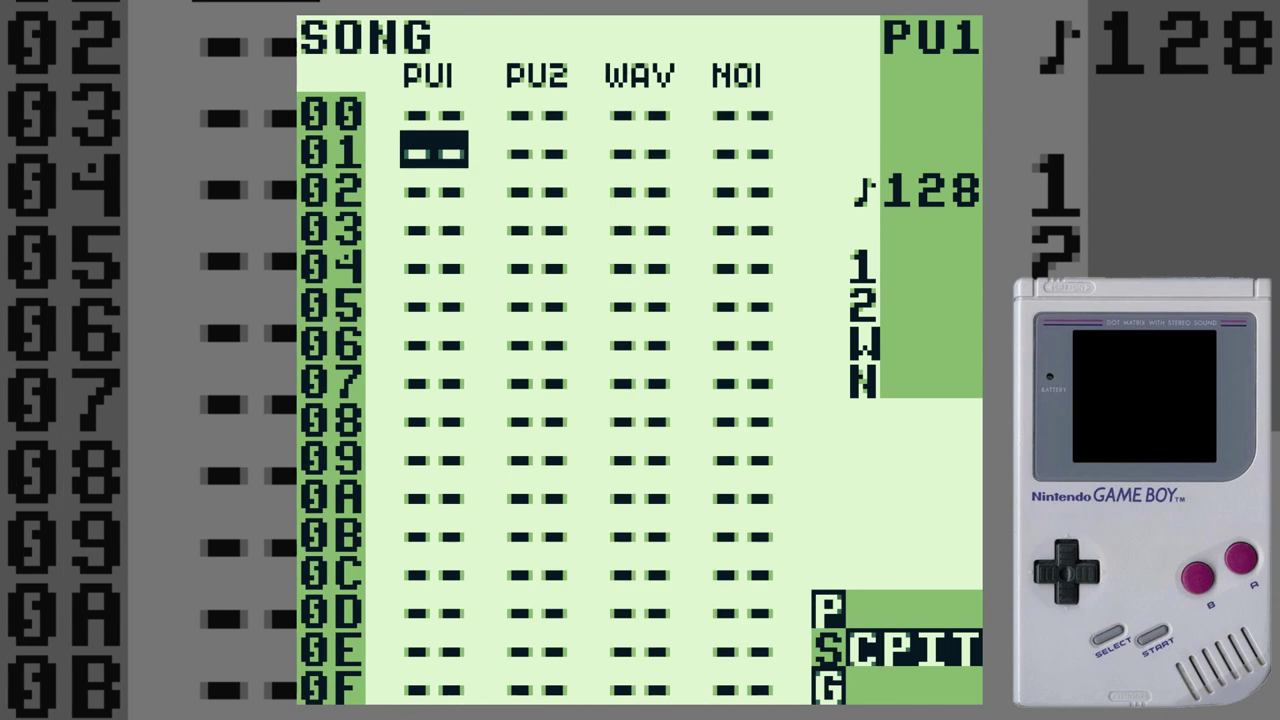
Insert a chain in row 00 of the PU1 channel and raise its number to 41.
key("Up")
key("s")
key("s+Right")
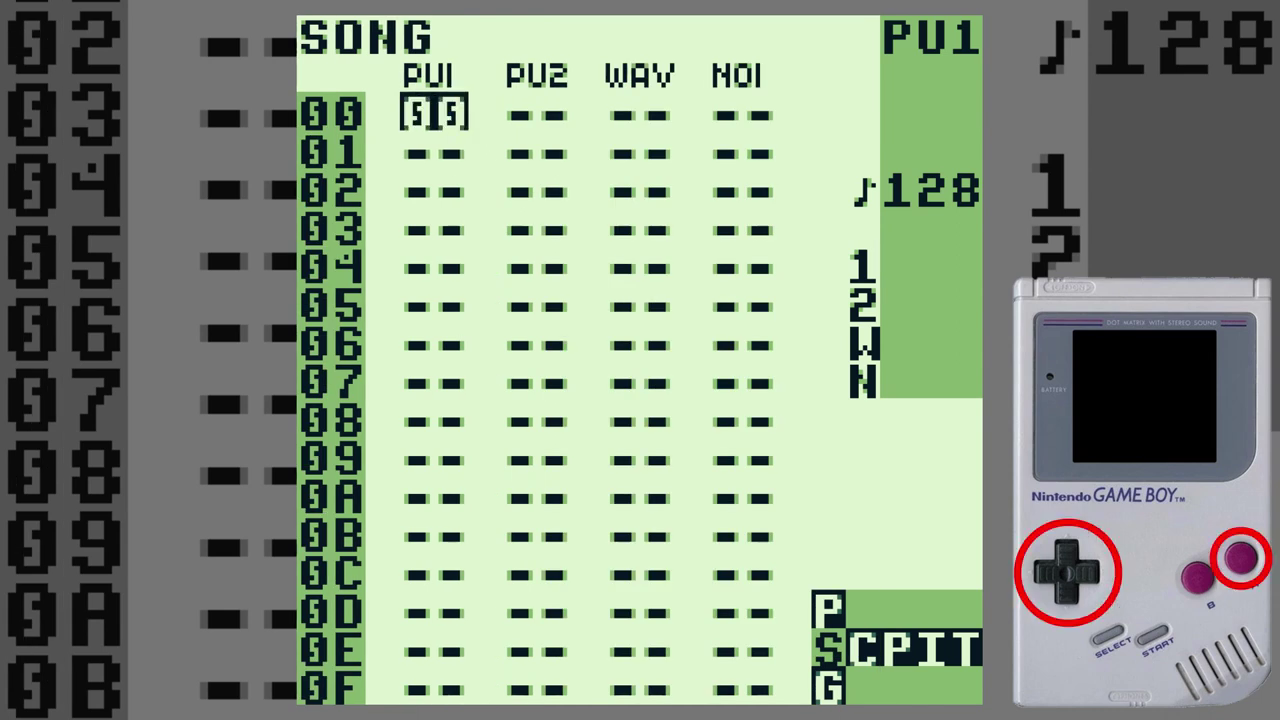
key("s+Right")
key("s+Right")
key("s+Right")
key("s+Right")
key("s+Right")
key("s+Right")
key("s+Right")
key("s+Right")
key("s+Right")
key("s+Right")
key("s+Right")
key("s+Right")
key("s+Up")
key("s+Up")
key("s+Up")
key("s+Up")
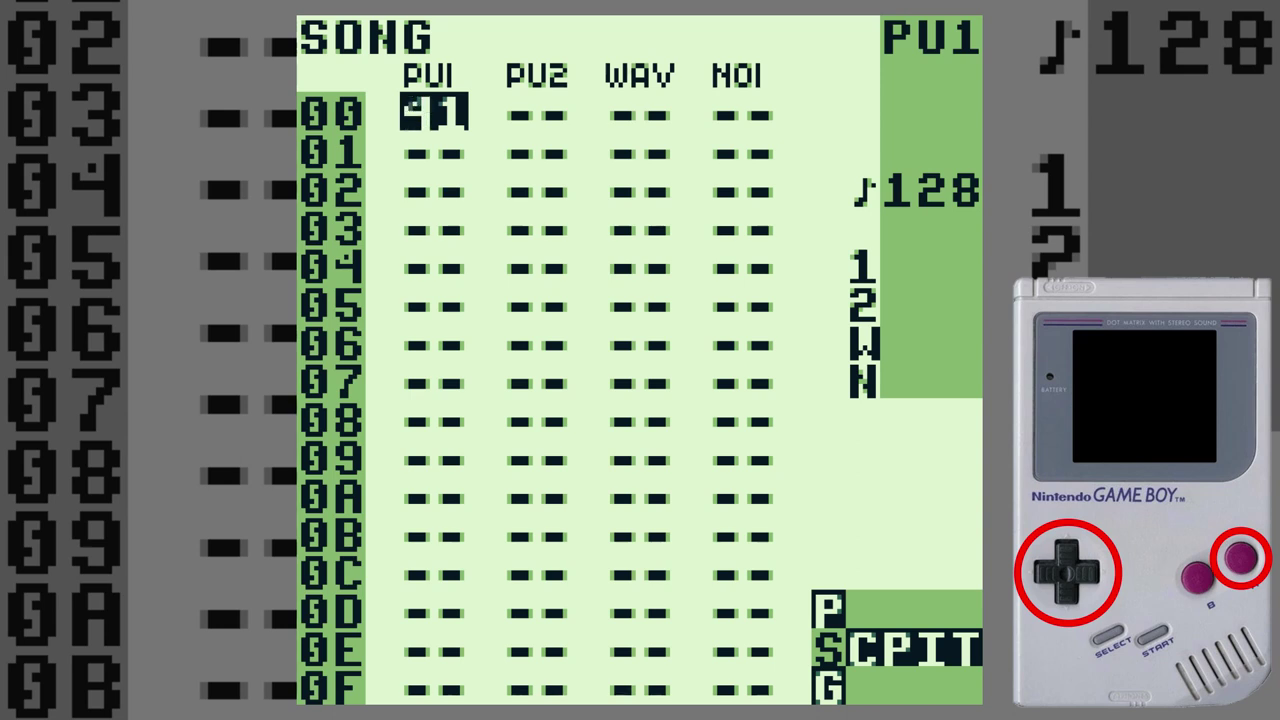
Change the chain number in row 00 of the PU1 channel to 14.
key("s+Down")
key("s+Down")
key("s+Down")
key("s+Left")
key("s+Left")
key("s+Right")
key("s+Right")
key("s+Right")
key("s+Left")
key("s+Left")
key("s+Right")
key("s+Right")
key("s+Right")
key("s+Right")
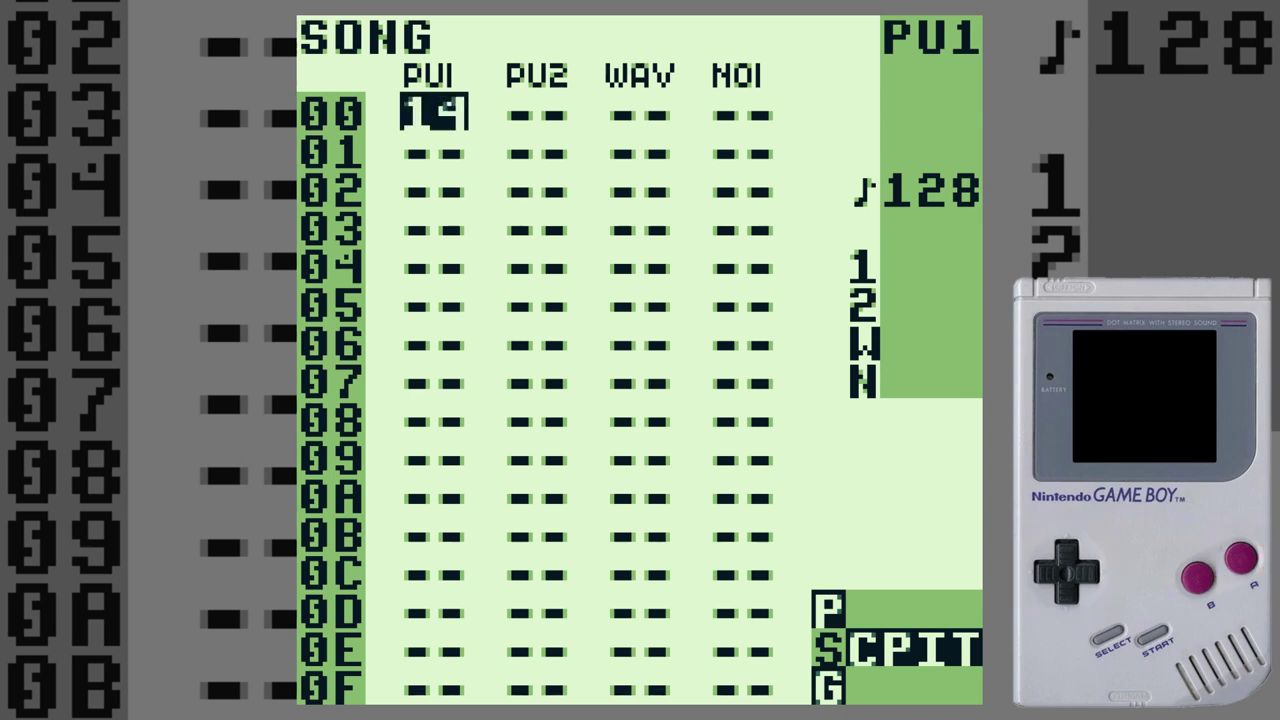
Delete the chain from row 00 of PU1, and briefly start and stop playback.
key("a+s")
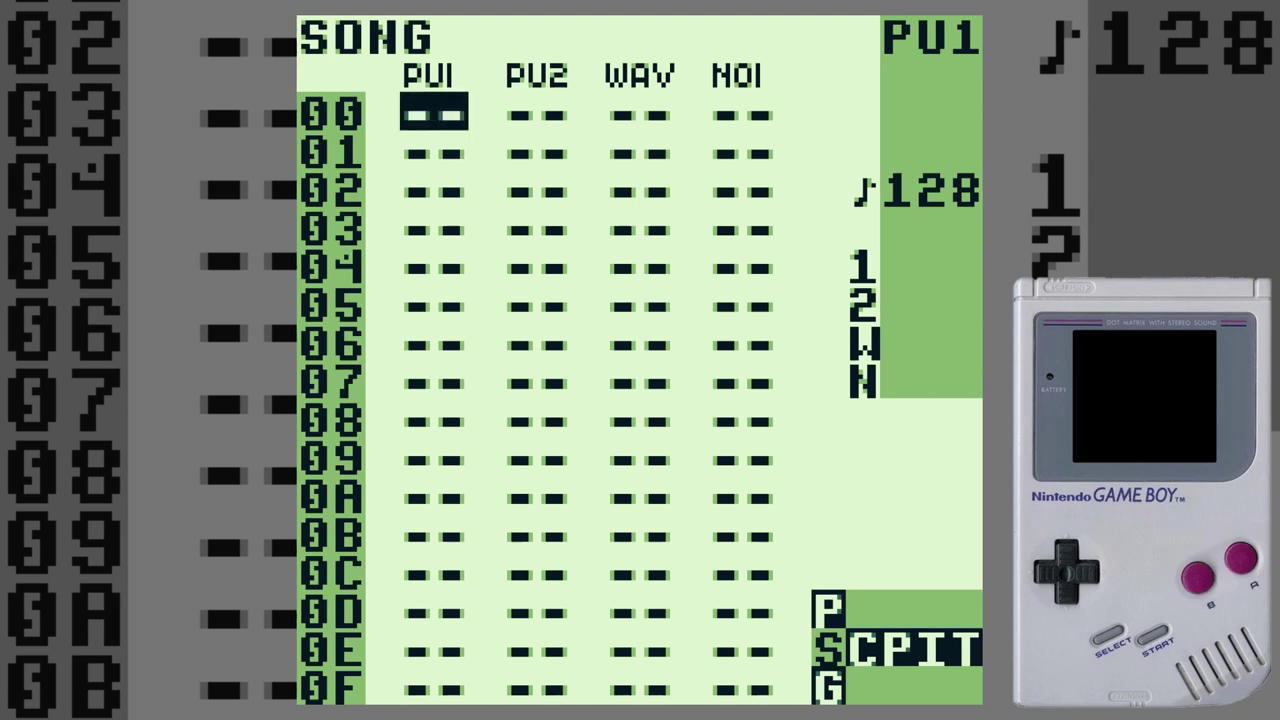
key("Return")
key("Return")
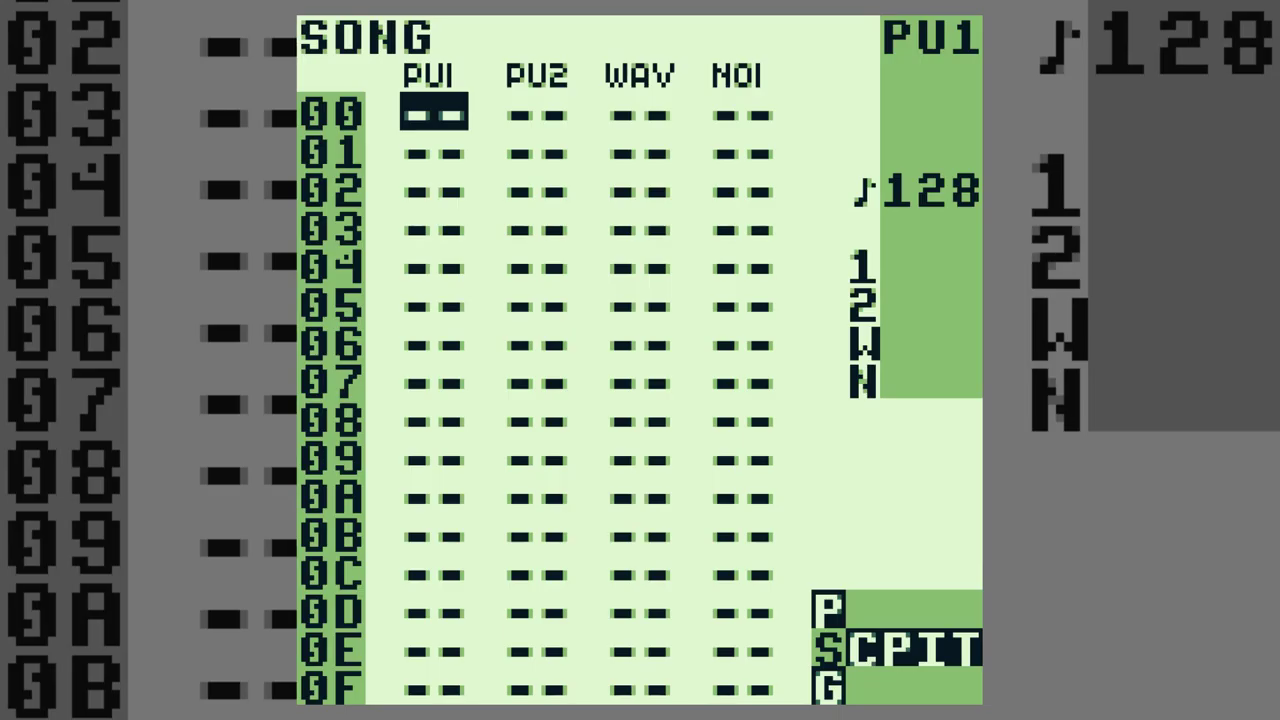
Insert chain 00 in row 00 of the NOI channel and open it.
key("Right")
key("Right")
key("Right")
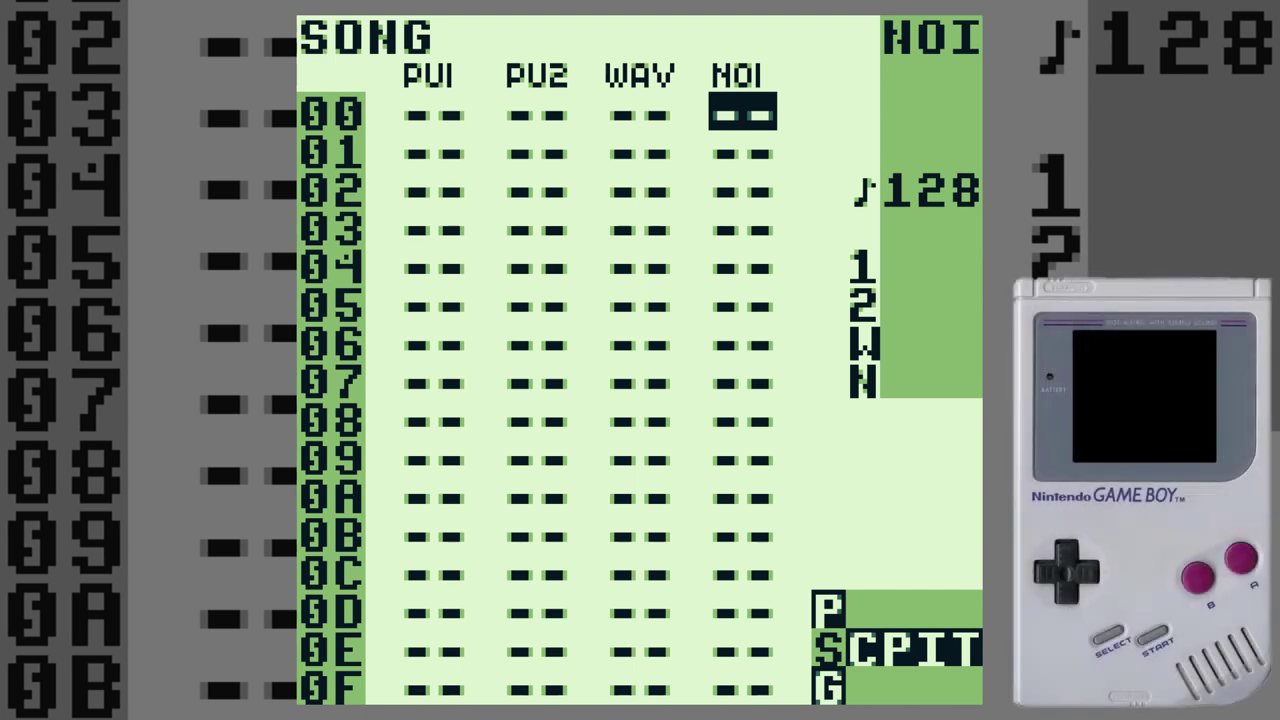
key("s")
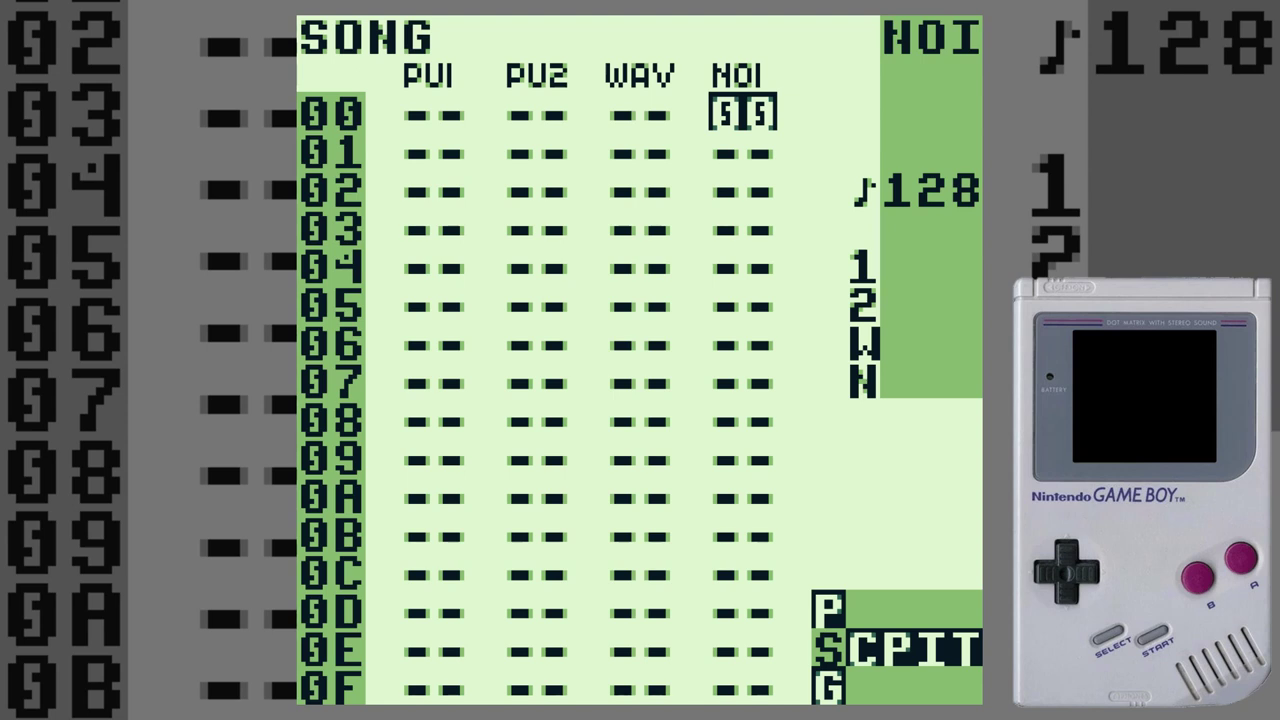
key("BackSpace")
key("Right")
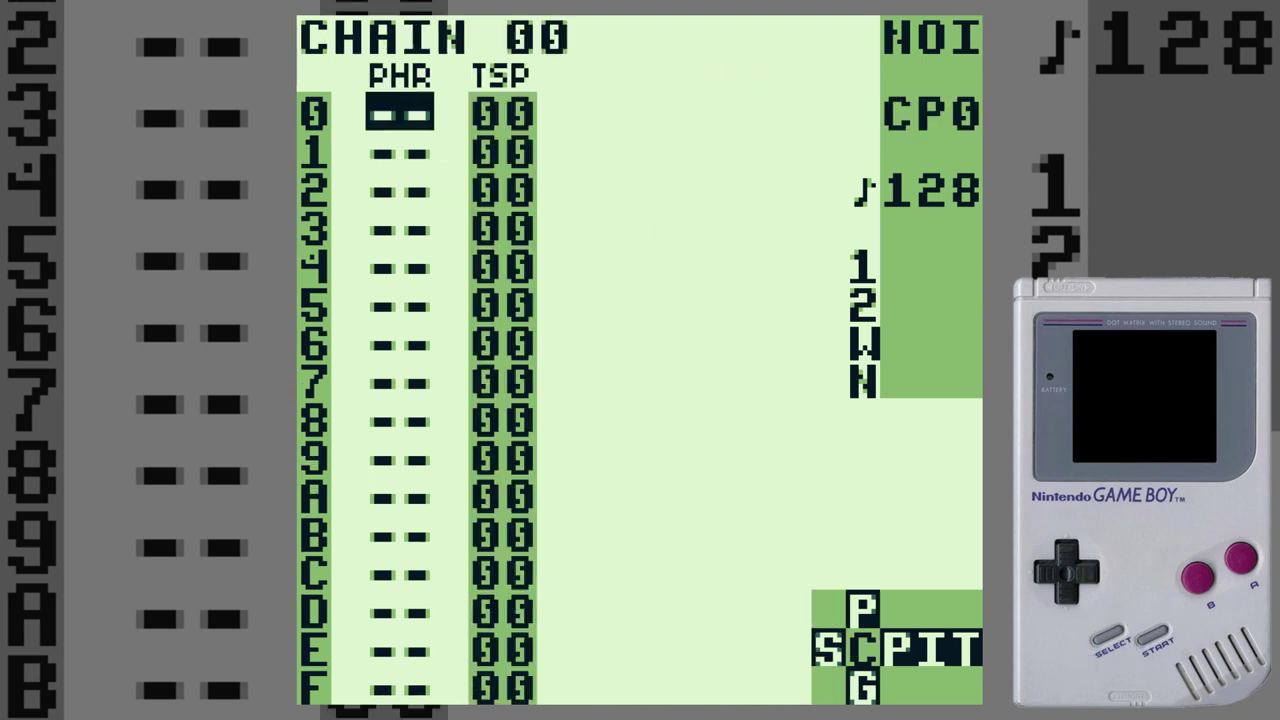
Add phrase 00 to step 0 of chain 00 and enter a C 2 note on step 0 of that phrase.
key("x")
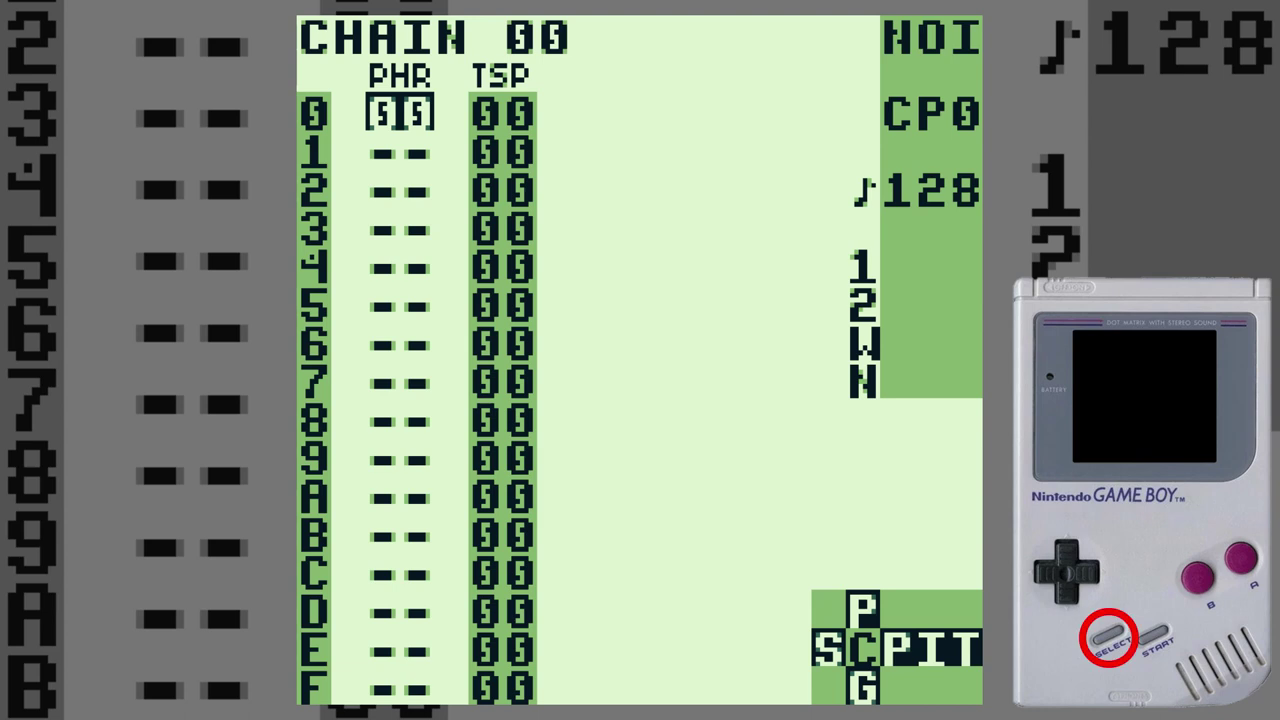
key("Right")
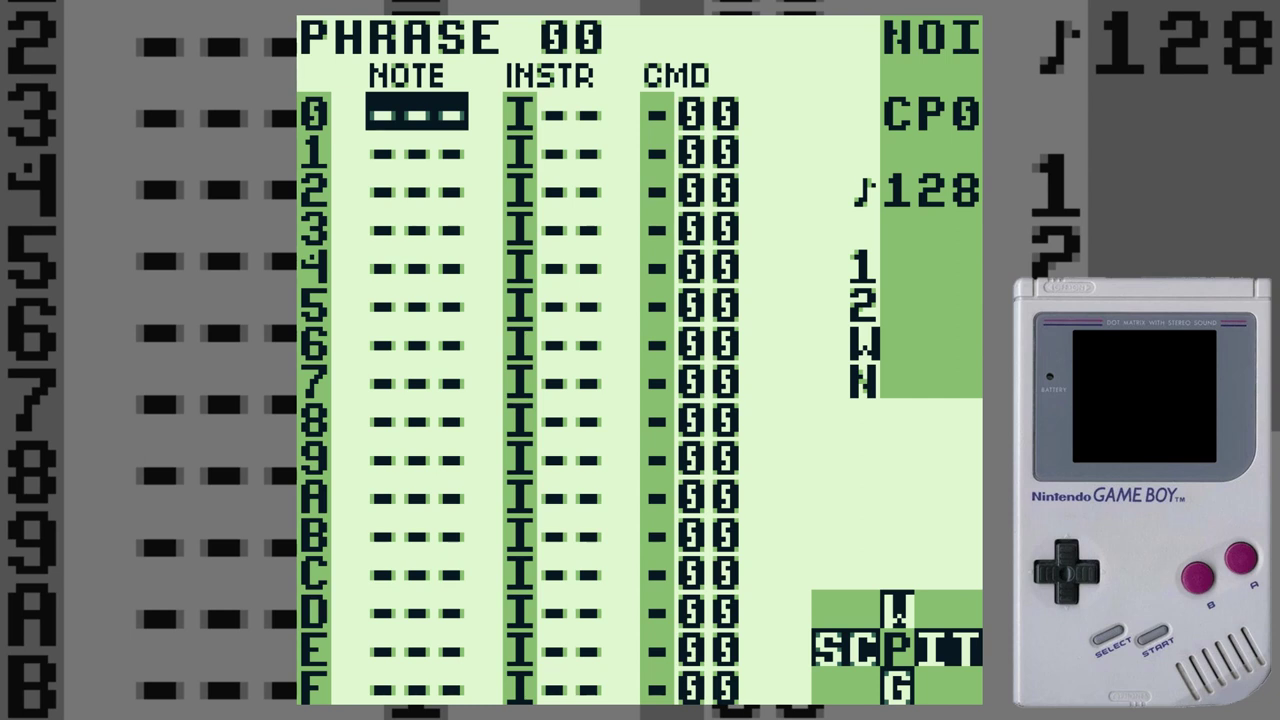
key("x")
key("Down")
key("Down")
key("Down")
key("Down")
key("Return")
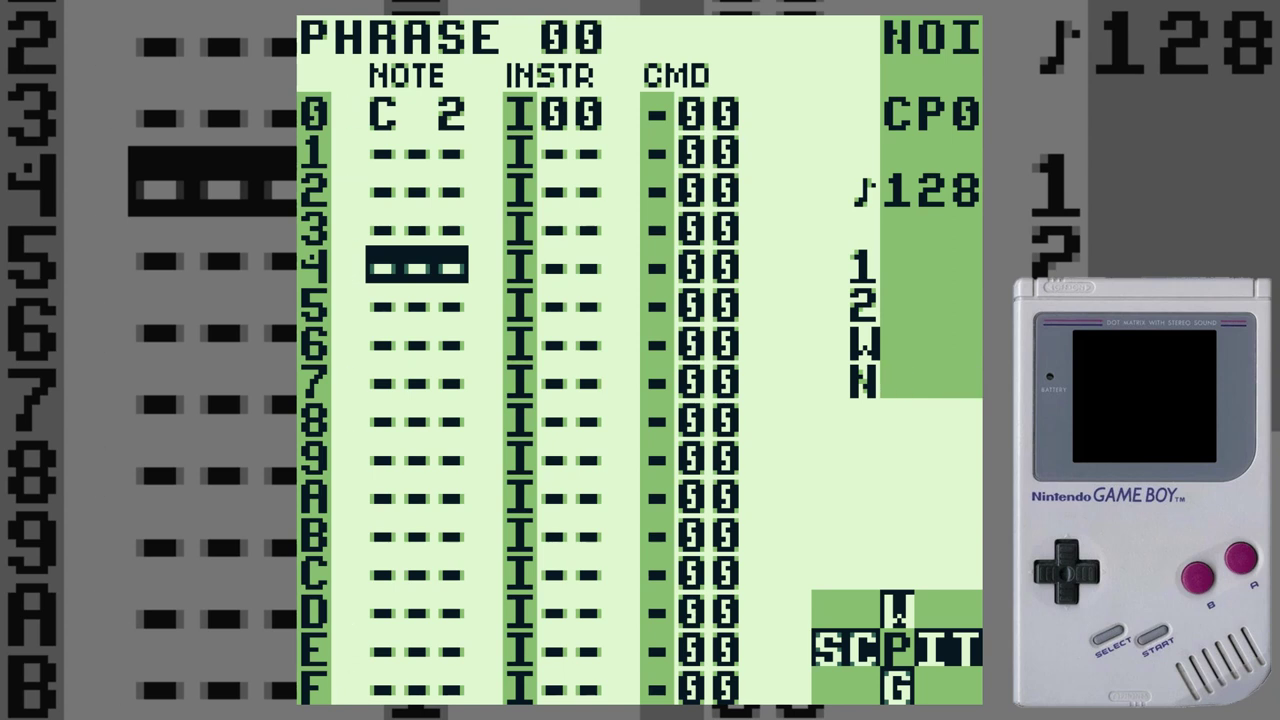
Open instrument 00 from step 0 of the phrase and set its TYPE to NOISE.
key("Up")
key("Up")
key("Up")
key("Right")
key("Up")
key("shift")
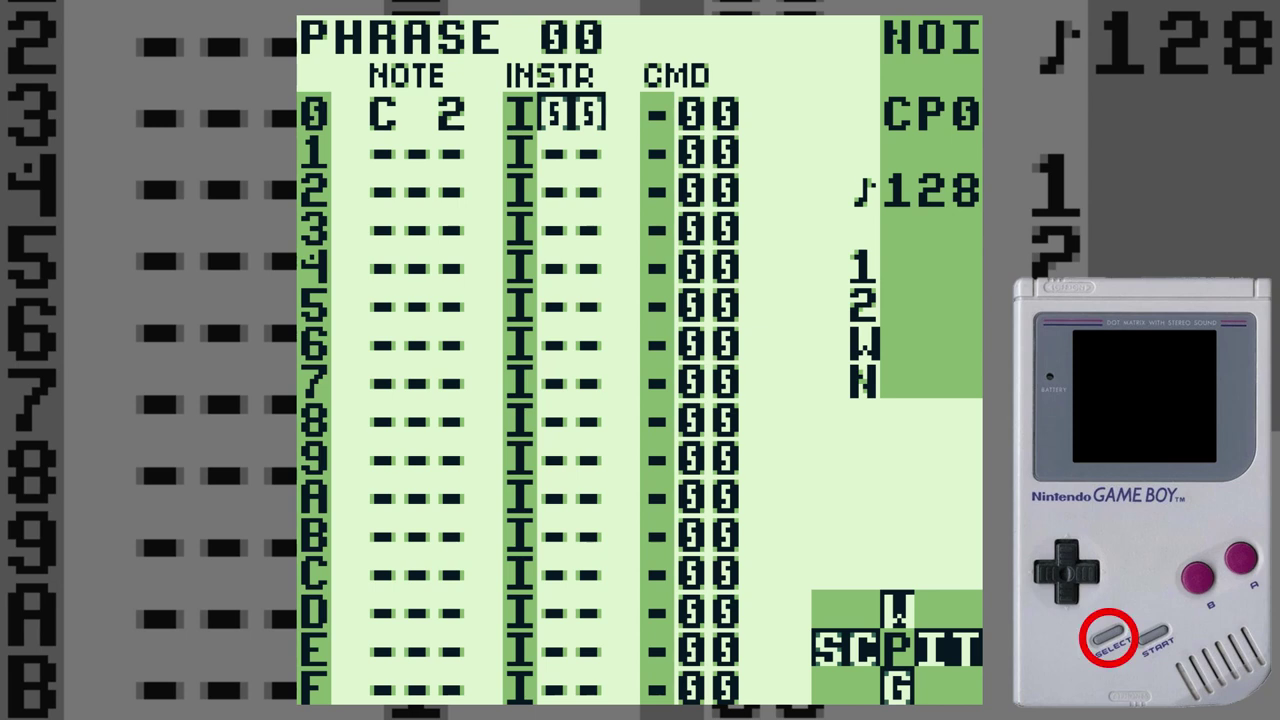
key("shift+Right")
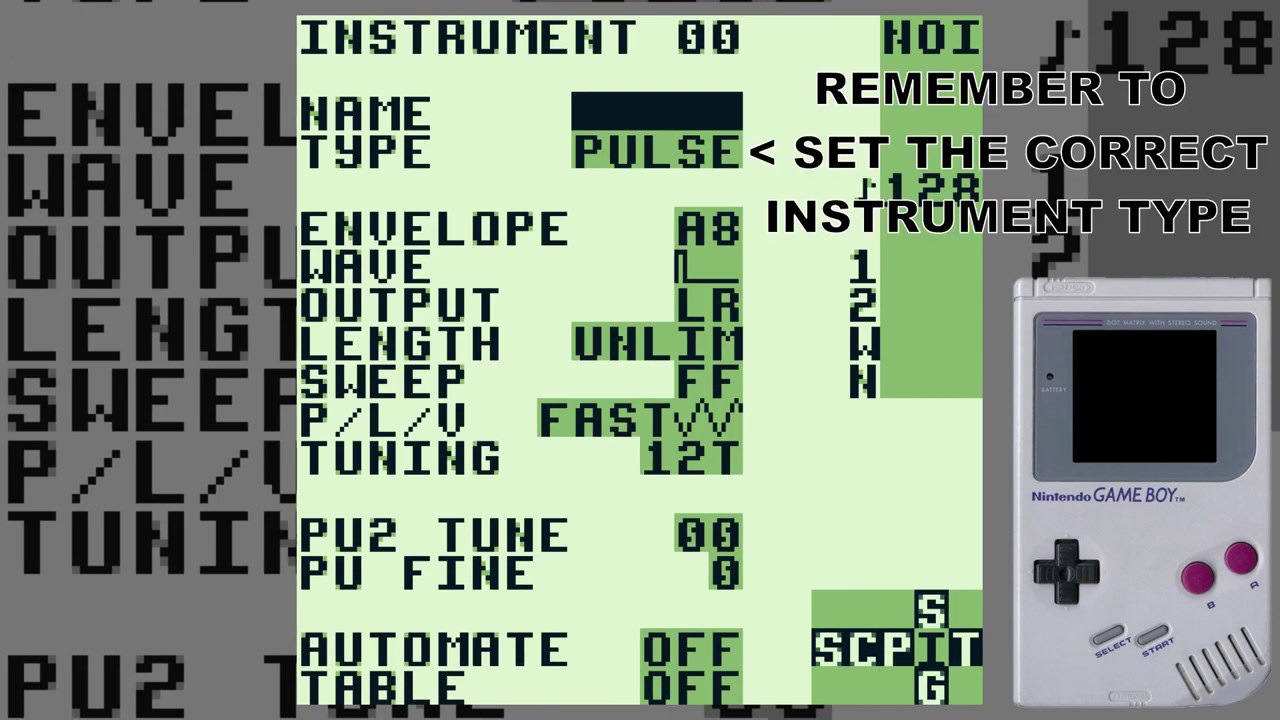
key("Down")
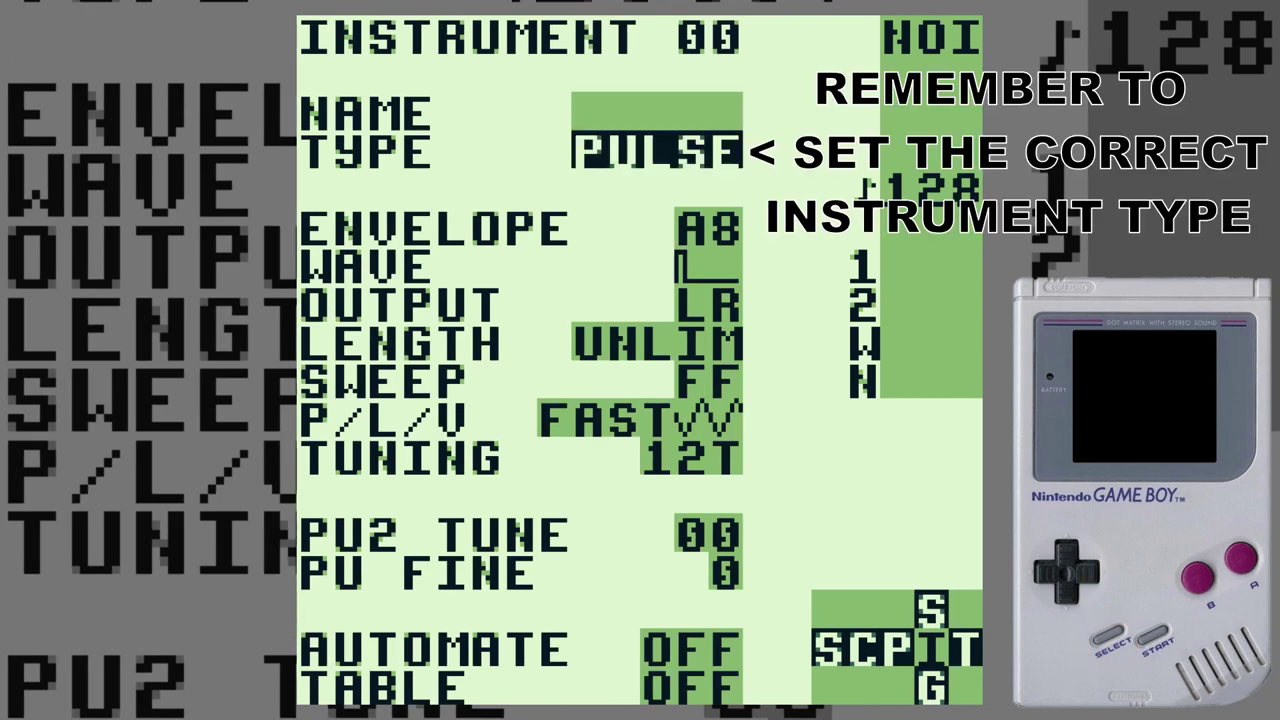
key("x+Right")
key("x+Right")
key("x+Right")
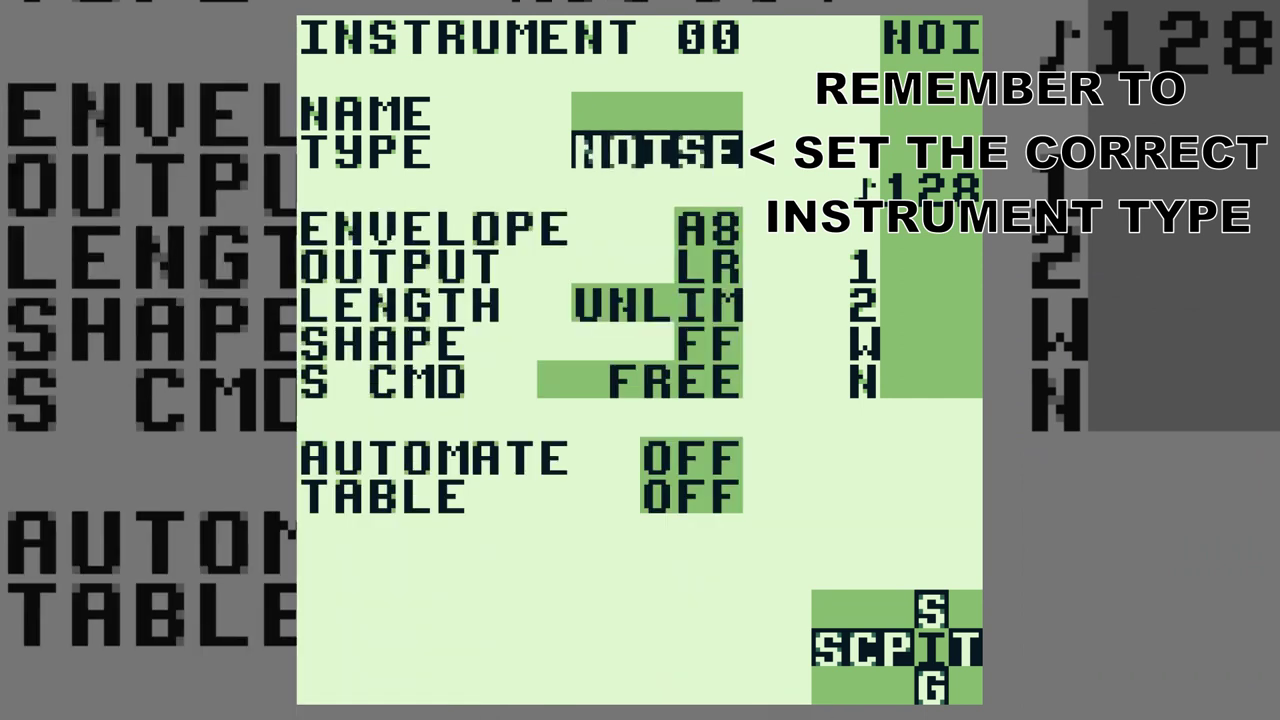
Set the ENVELOPE of noise instrument 00 to A3.
key("Down")
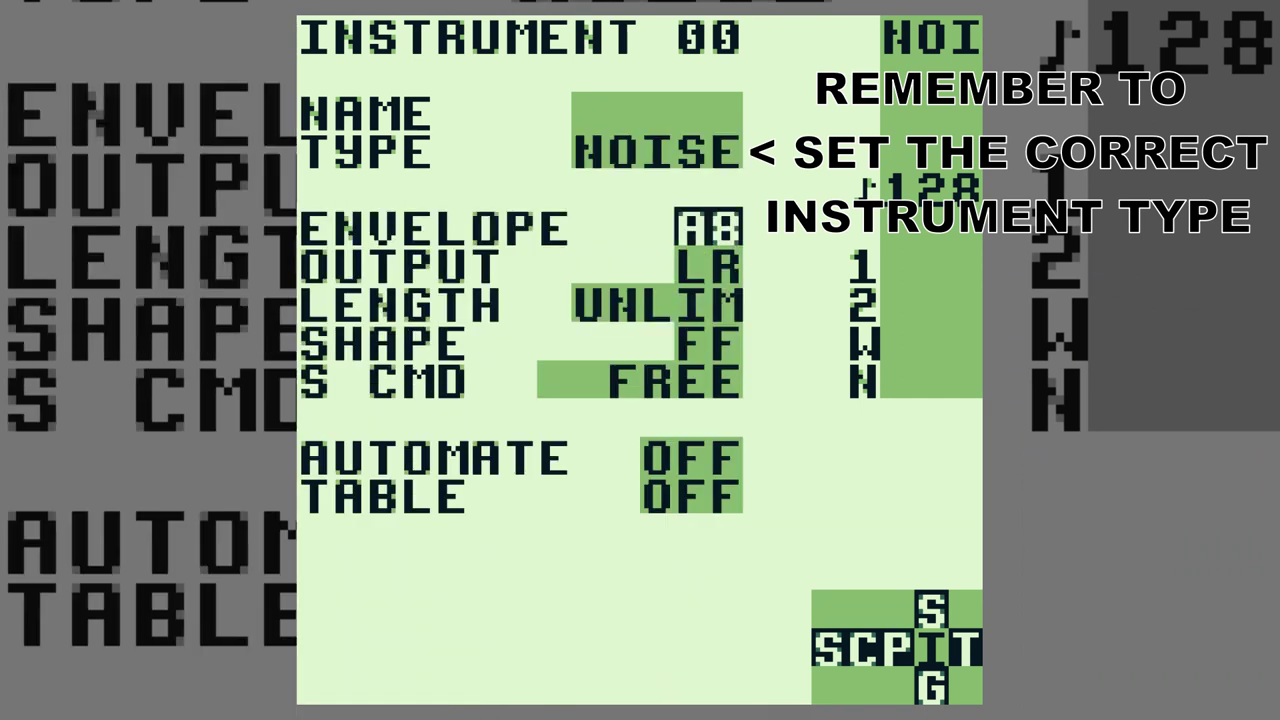
key("x+Left")
key("x+Left")
key("x+Left")
key("x+Left")
key("x+Left")
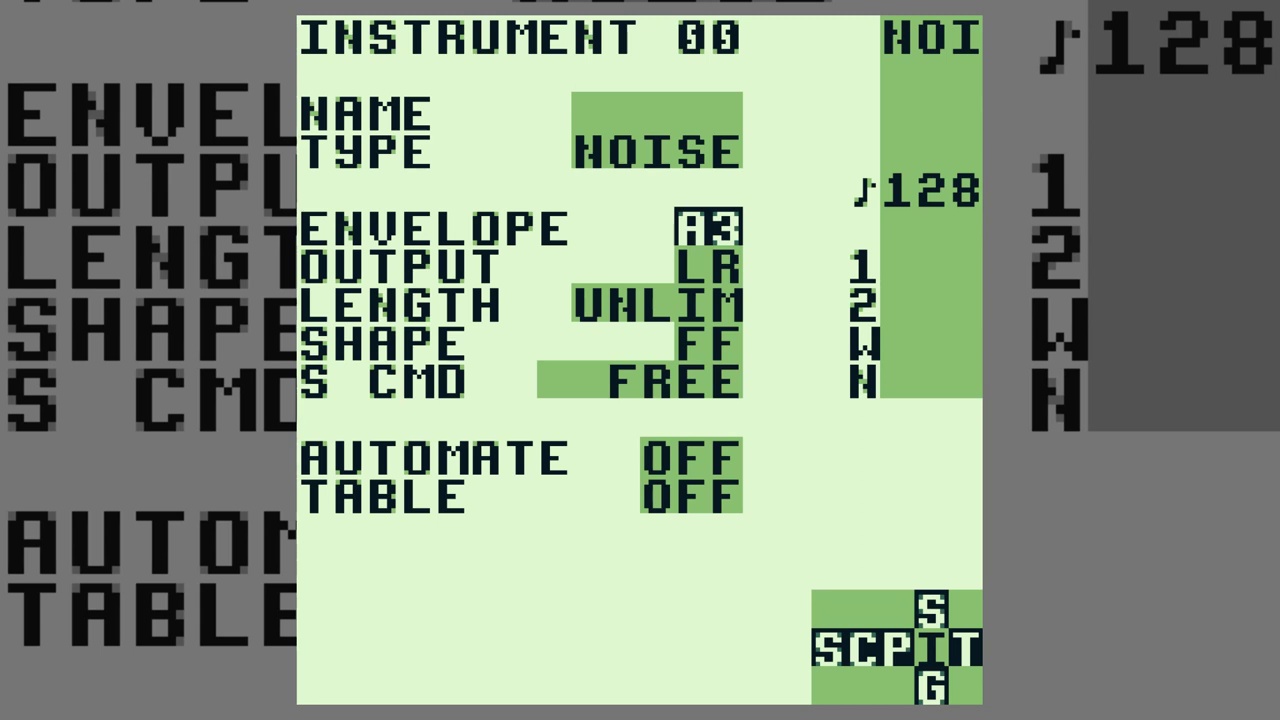
Return to phrase 00, play it and move to the instrument number on step 4.
key("shift+Left")
key("Return")
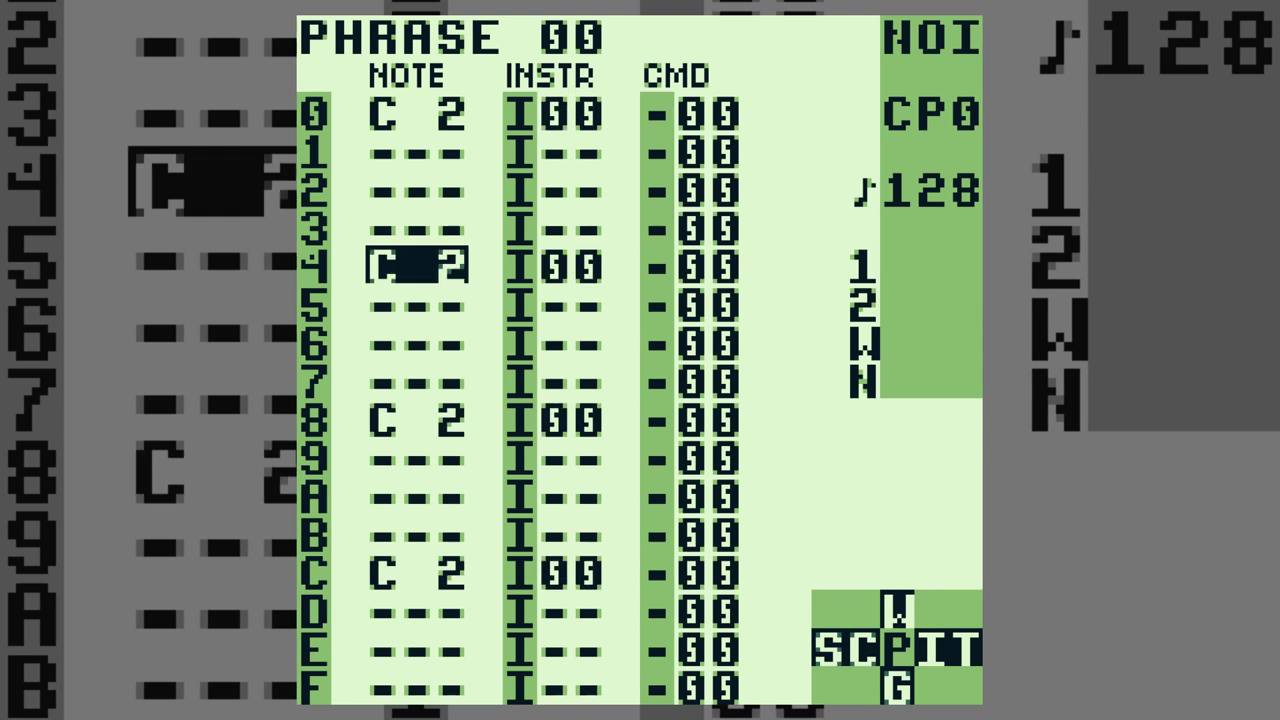
key("Return")
key("Right")
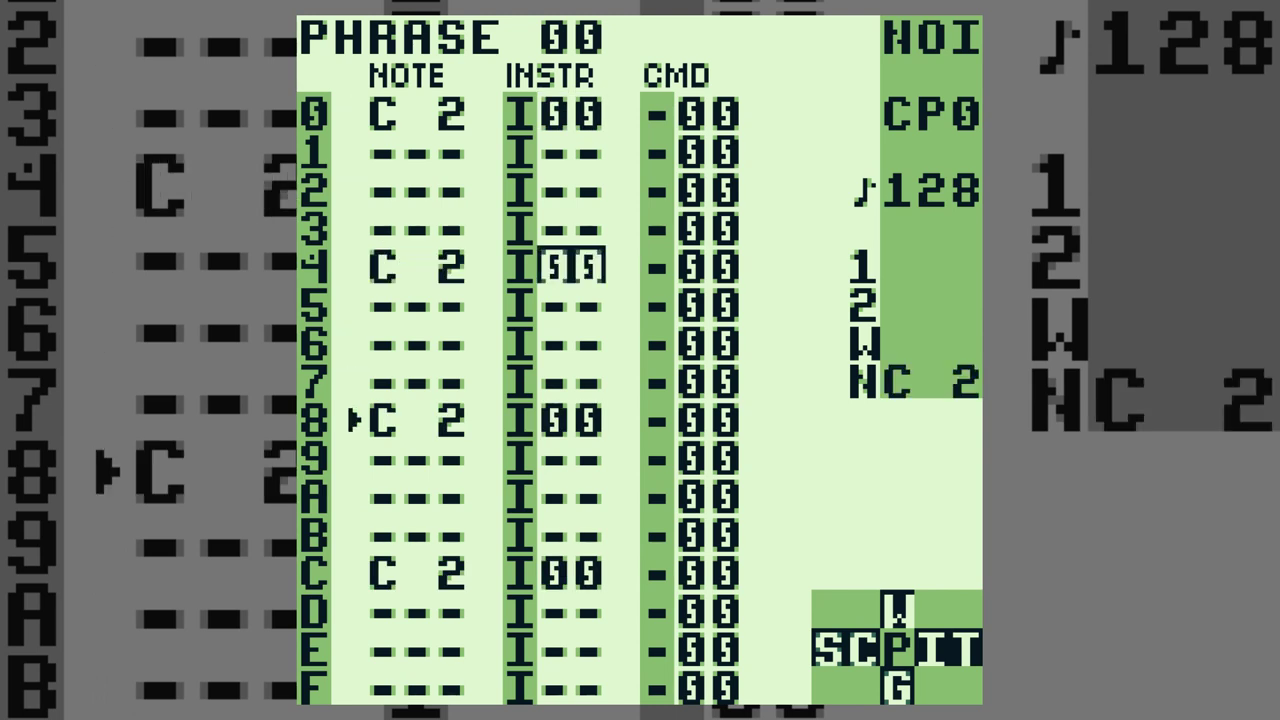
Reopen instrument 00 and try several volume and decay values for its ENVELOPE, including 7D.
key("shift+Right")
key("s+Right")
key("s+Right")
key("s+Right")
key("s+Down")
key("s+Down")
key("s+Down")
key("s+Down")
key("s+Down")
key("s+Down")
key("s+Down")
key("s+Up")
key("s+Up")
key("s+Up")
key("s+Up")
key("s+Right")
key("s+Right")
key("s+Right")
key("s+Right")
key("s+Right")
key("s+Right")
key("s+Right")
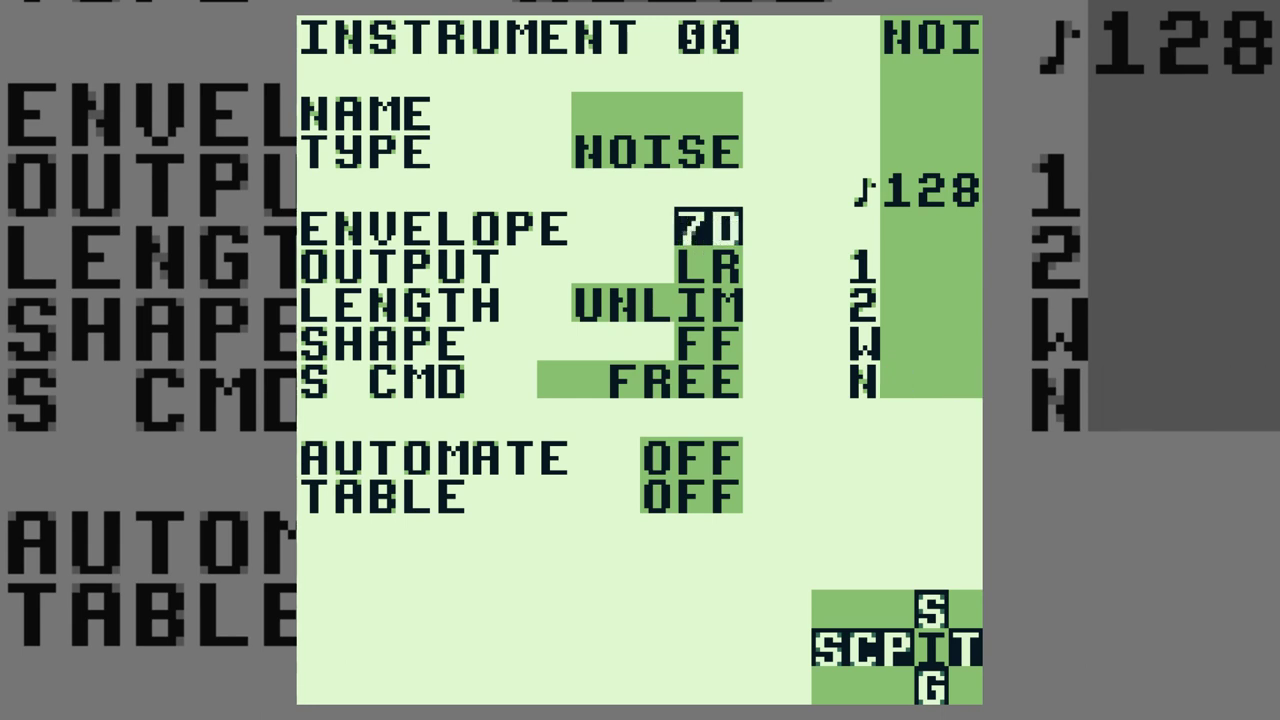
key("s+Left")
key("s+Left")
key("s+Left")
key("s+Left")
key("s+Right")
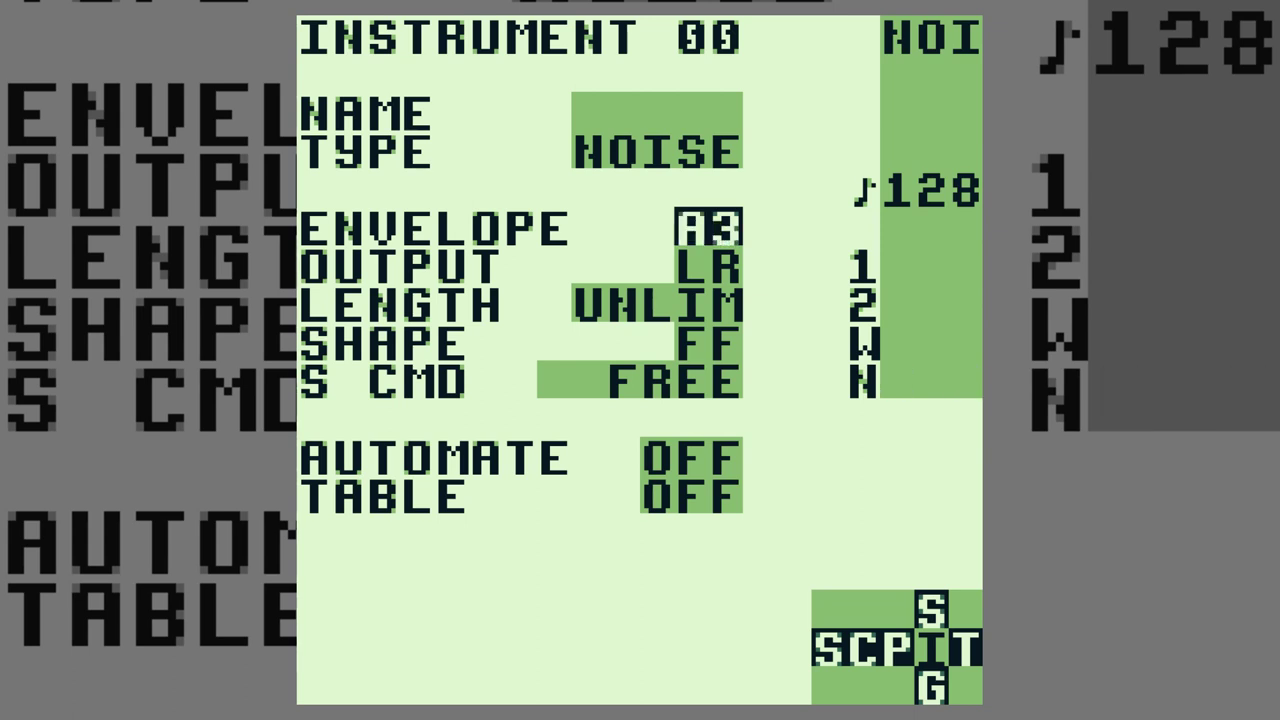
Return to phrase 00 and enter C 2 notes with instrument 00 on steps 4, 8 and C.
key("shift+Left")
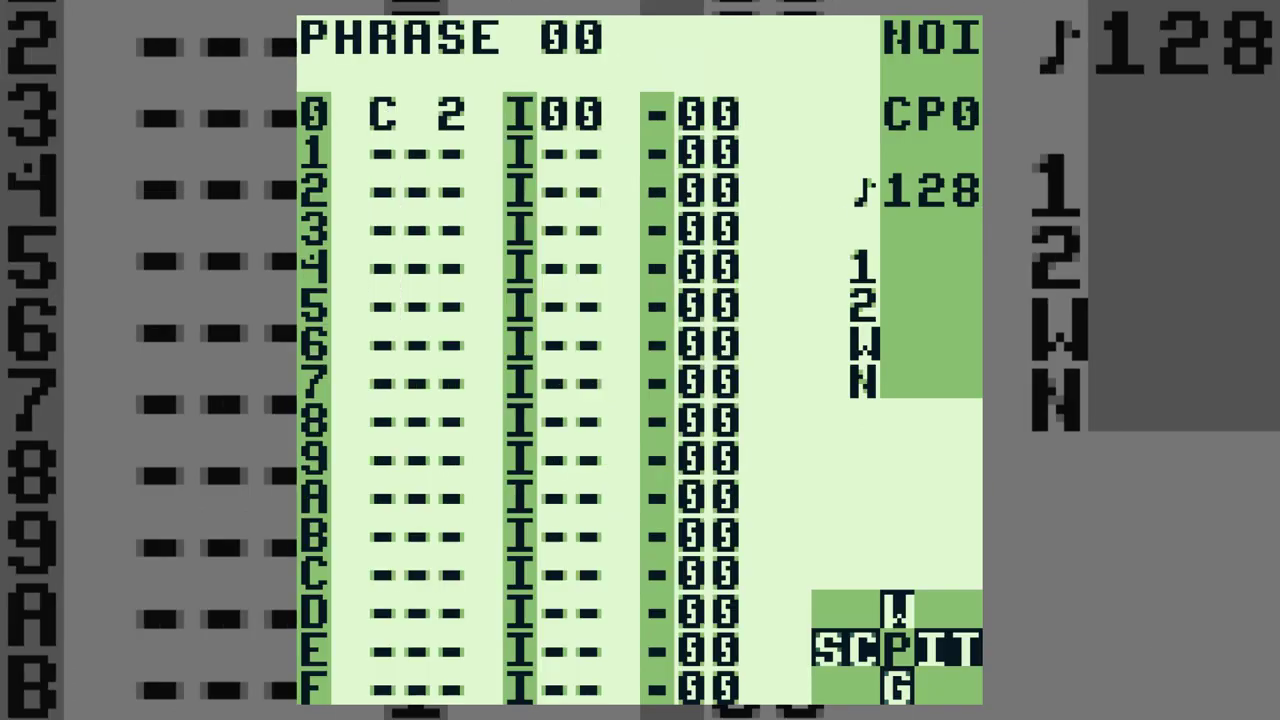
key("Left")
key("Down")
key("Down")
key("Down")
key("Down")
key("s")
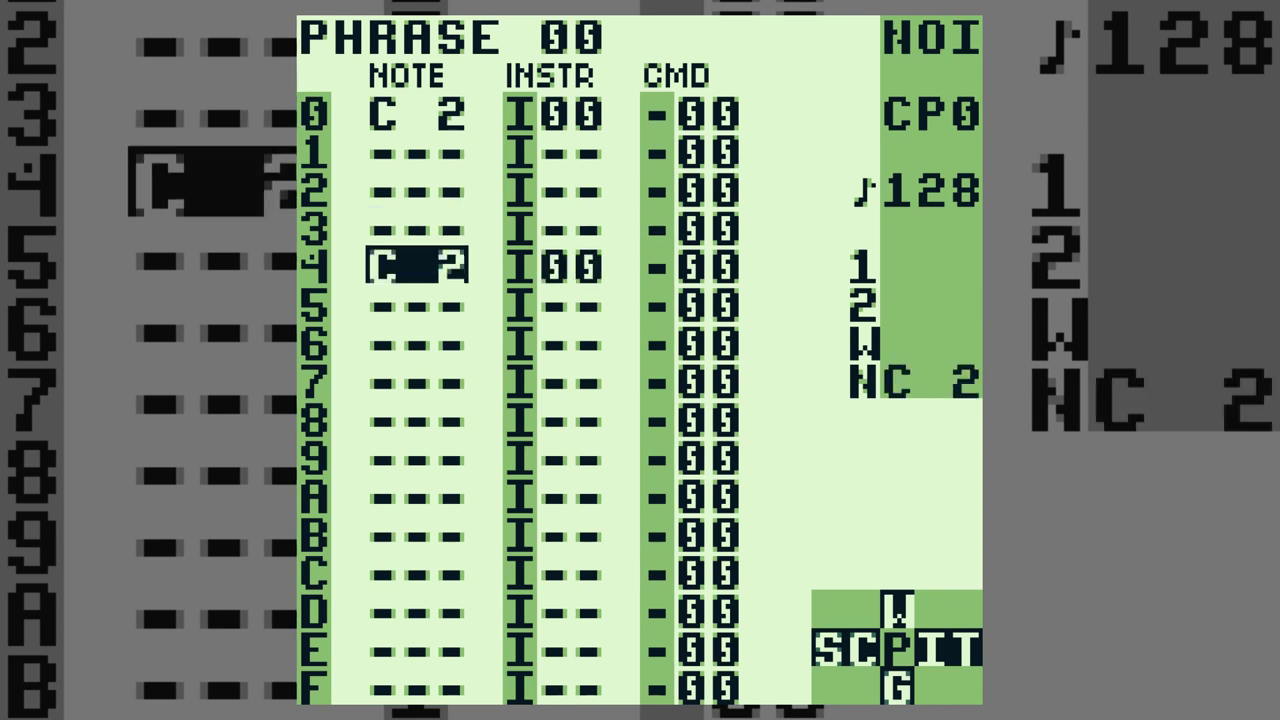
key("Down")
key("Down")
key("Down")
key("Down")
key("s")
key("Down")
key("Down")
key("Down")
key("Down")
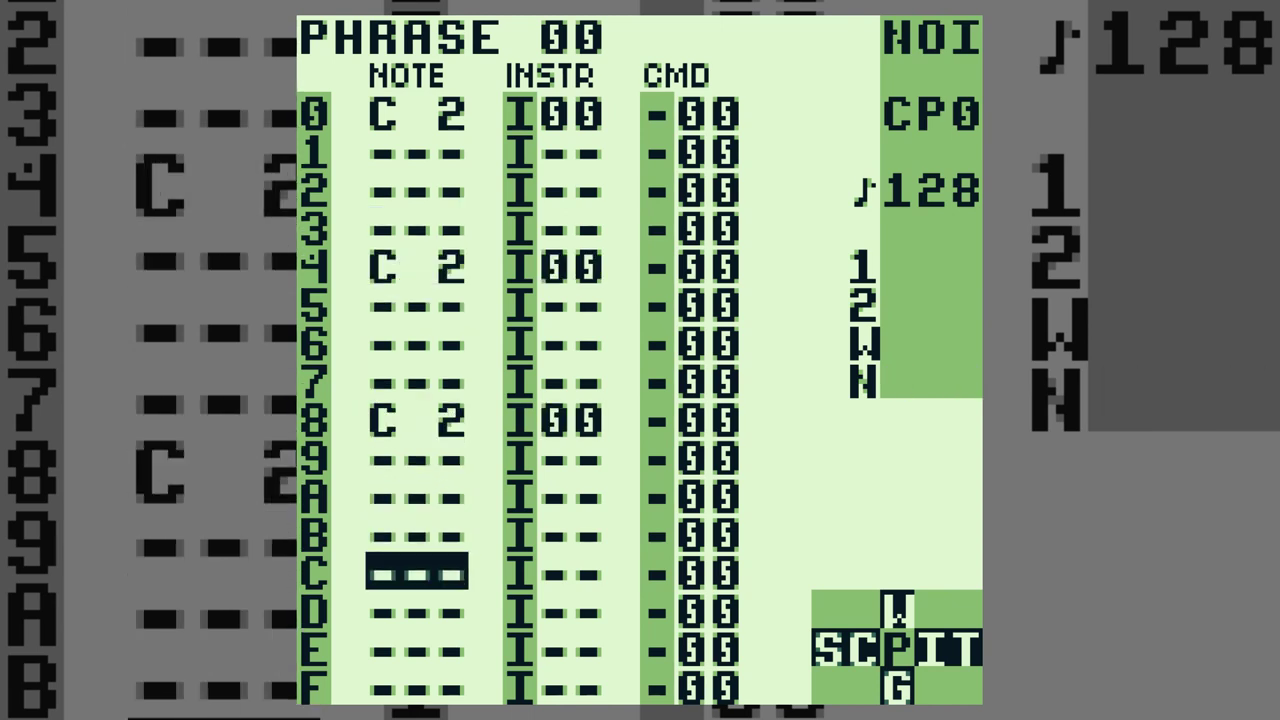
key("s")
Open the name entry of noise instrument 00 and enter SHIT as its name.
key("Right")
key("Right")
key("Right")
key("Return")
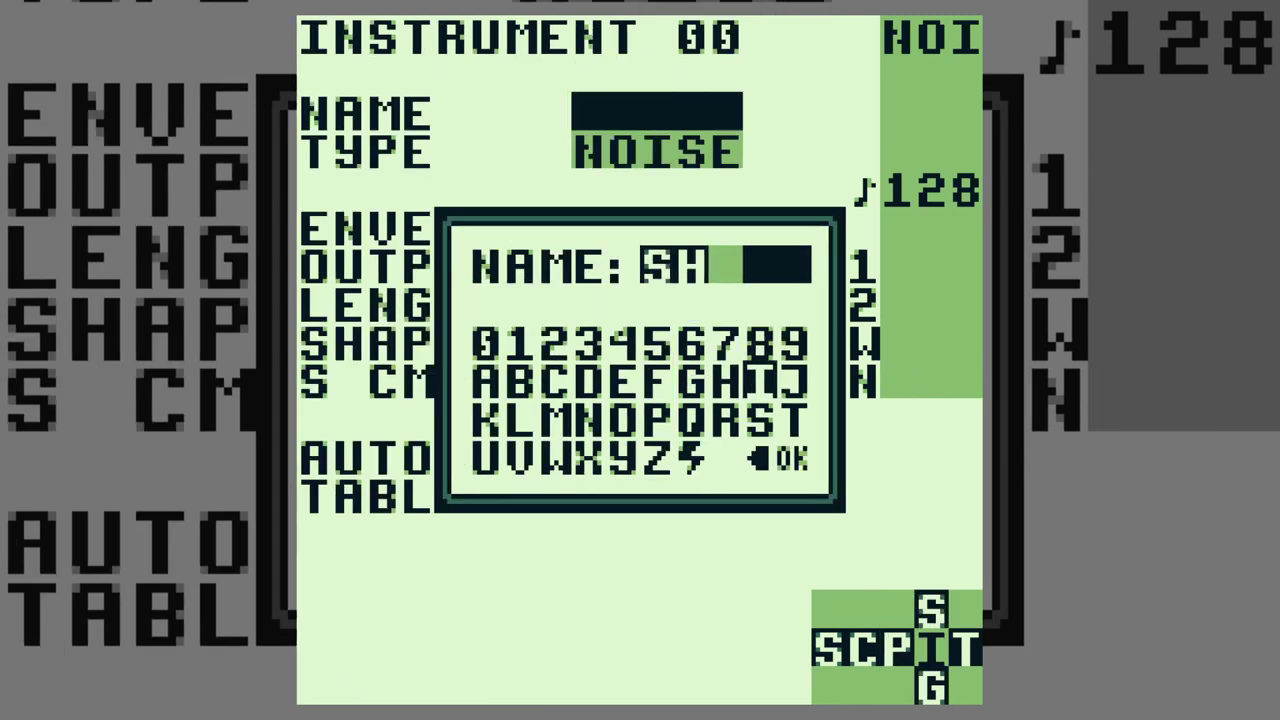
key("Down")
key("x")
key("x")
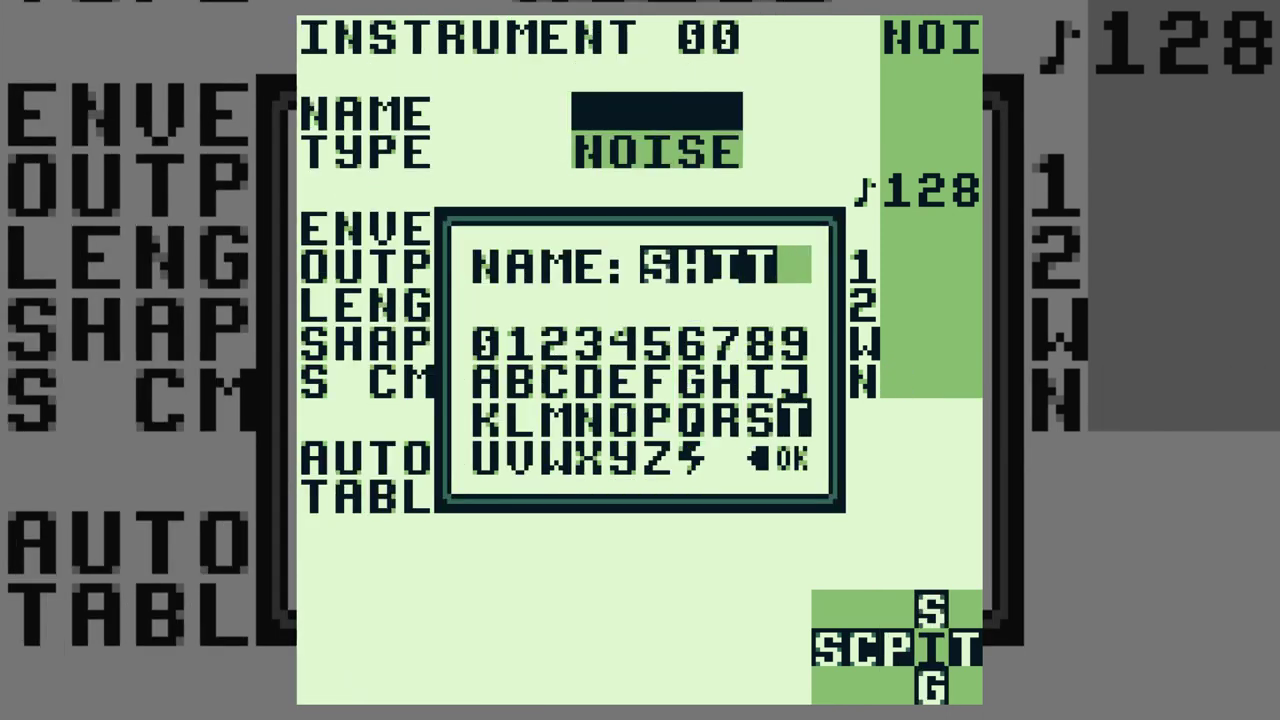
Replace the name of noise instrument 00 with HIHAT.
key("Left")
key("Left")
key("Left")
key("Left")
key("Left")
key("Left")
key("Up")
key("Right")
key("Right")
key("Right")
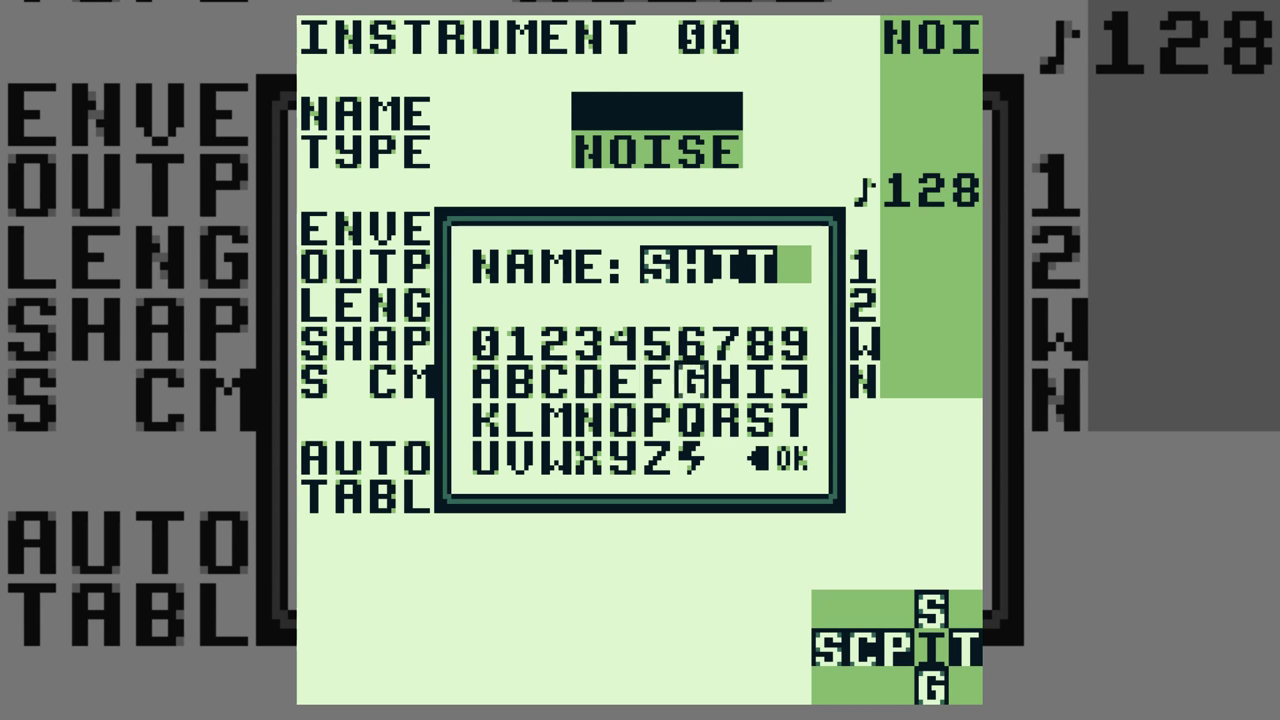
key("Right")
key("x")
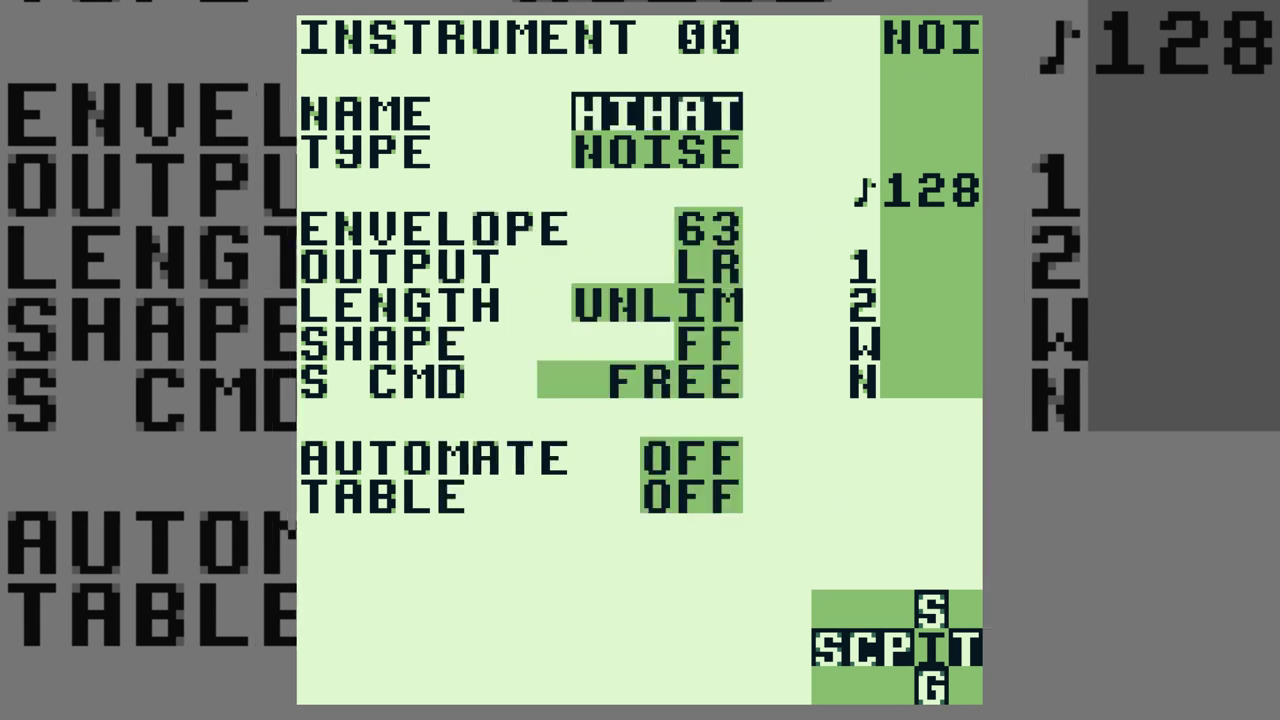
Return to phrase 00 and set the instrument number on step 4 to 01.
key("shift+Left")
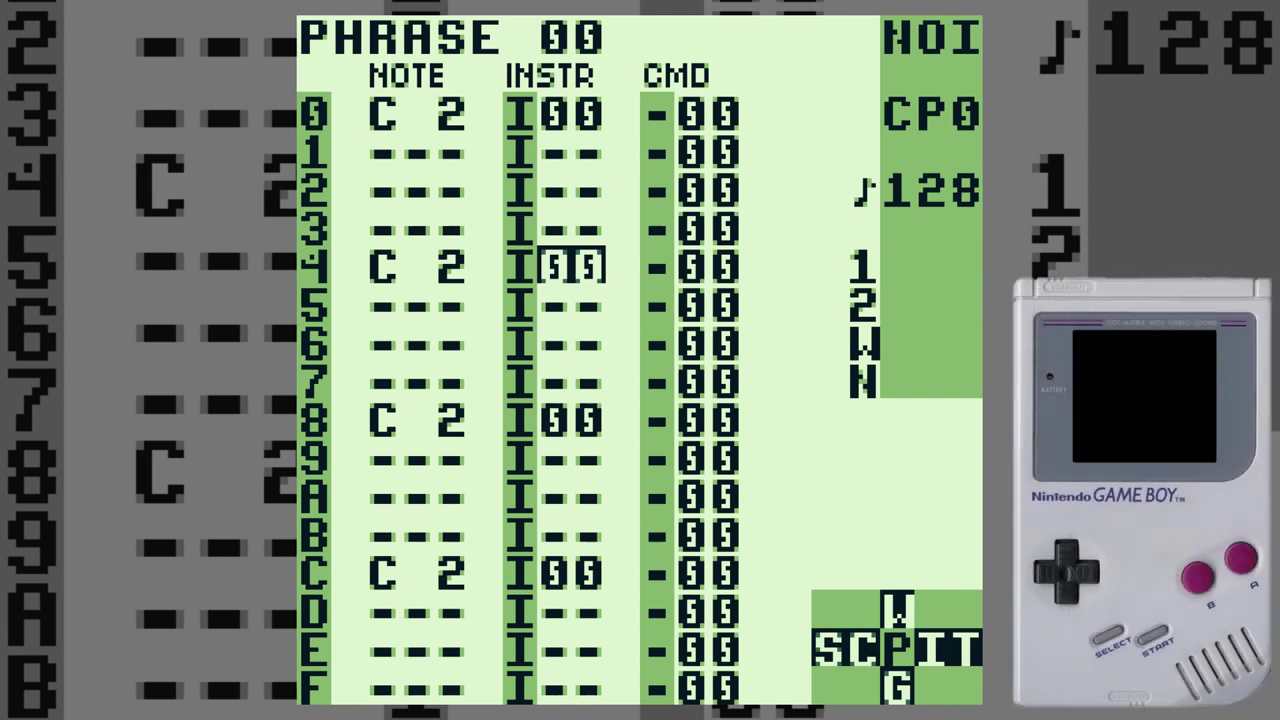
key("x")
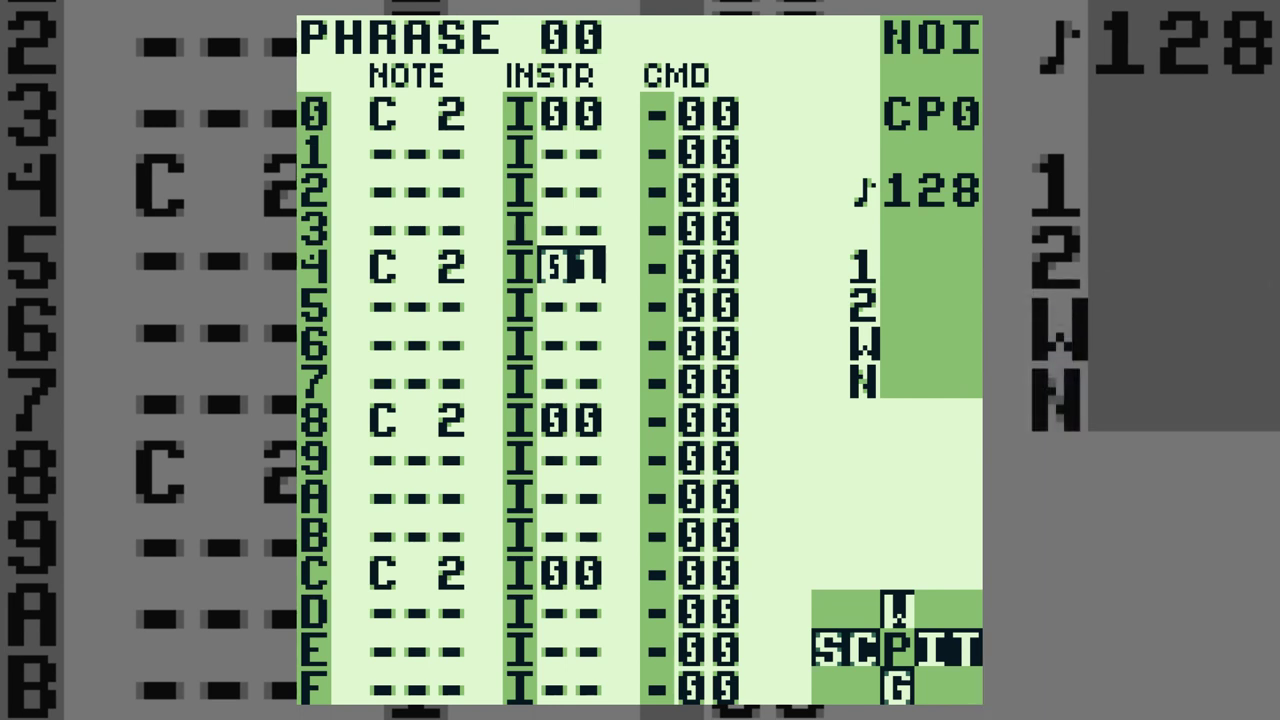
Set the instrument number of the note on step C of phrase 00 to 01.
key("Down")
key("Down")
key("Down")
key("Down")
key("Down")
key("Down")
key("Down")
key("Down")
key("x+Right")
Open noise instrument 01 from step 4 and set its envelope to A3.
key("Up")
key("Up")
key("Up")
key("Up")
key("Up")
key("Up")
key("Up")
key("Up")
key("shift+Right")
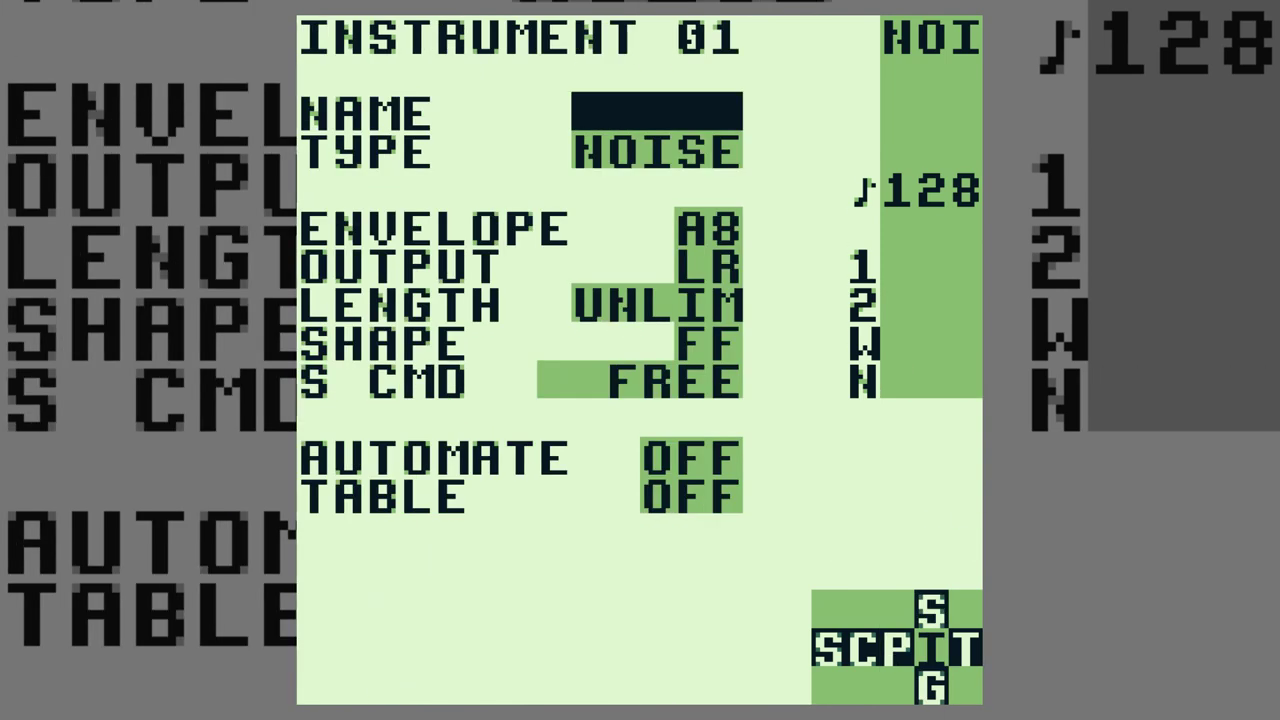
key("Down")
key("Down")
key("x+Left")
key("x+Left")
key("x+Left")
key("x+Left")
key("x+Left")
key("x+Left")
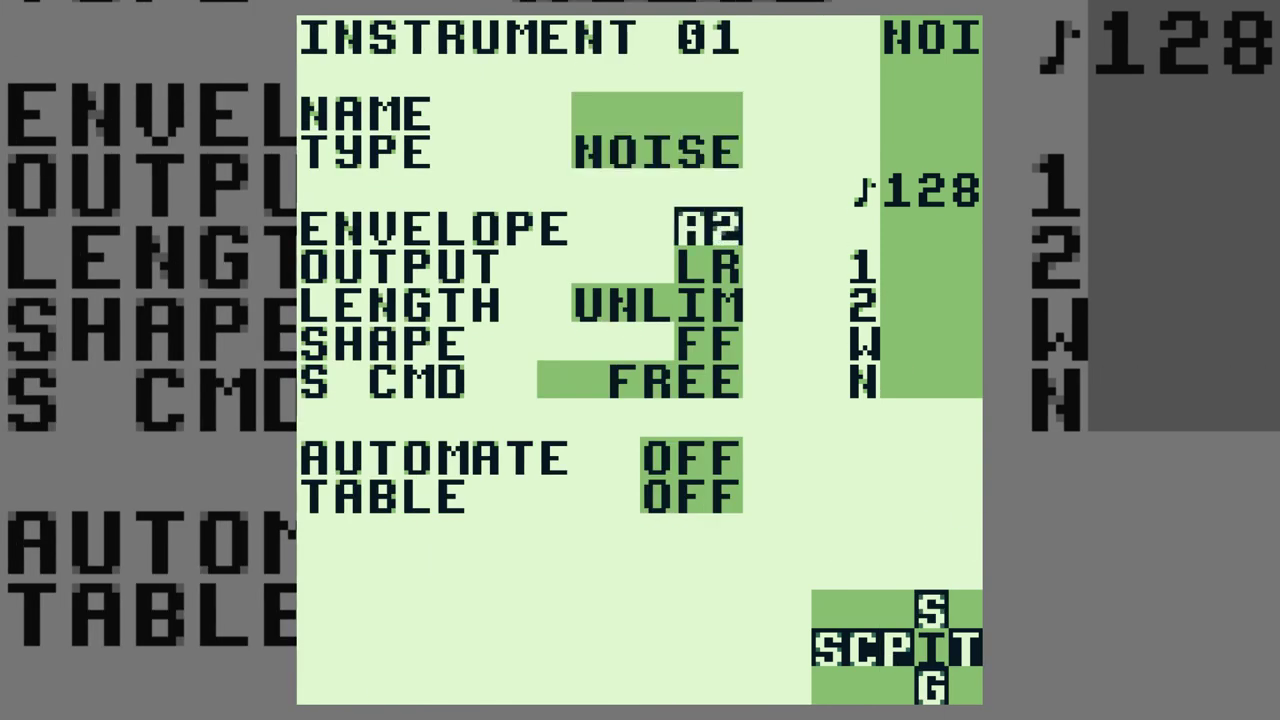
key("x+Right")
Set the shape of noise instrument 01 to FB.
key("Down")
key("Down")
key("Down")
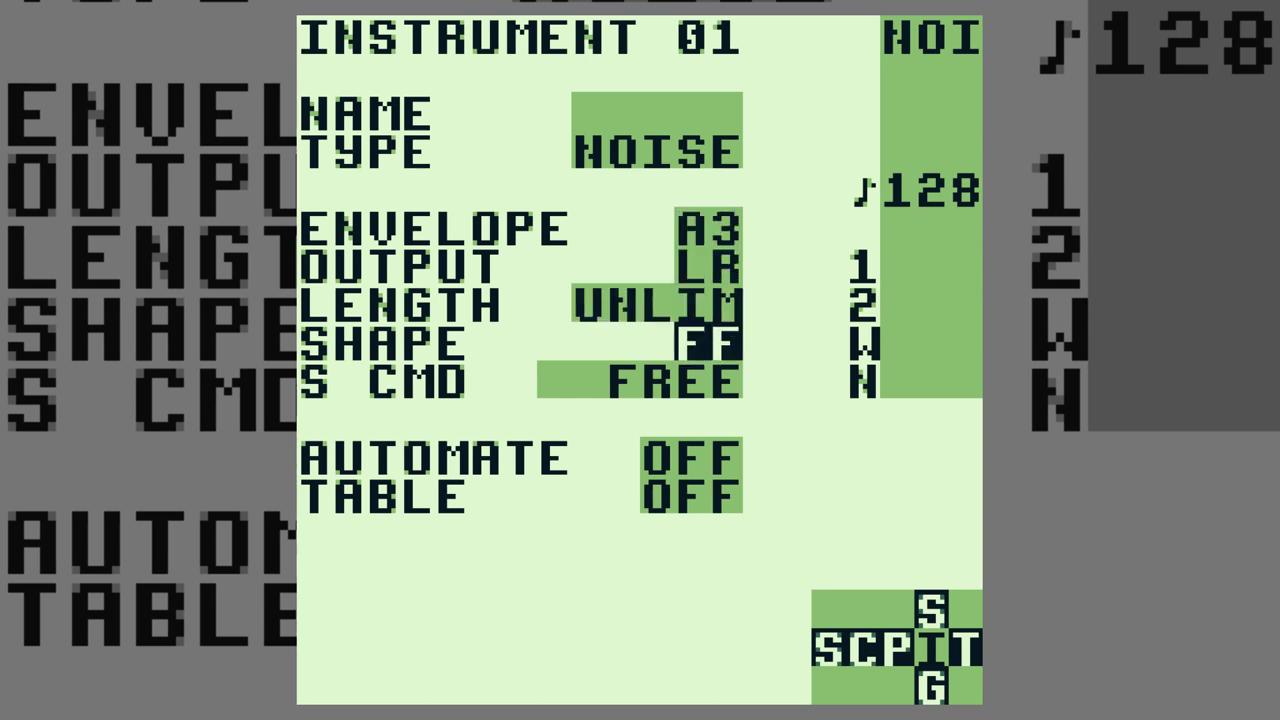
key("x+Left")
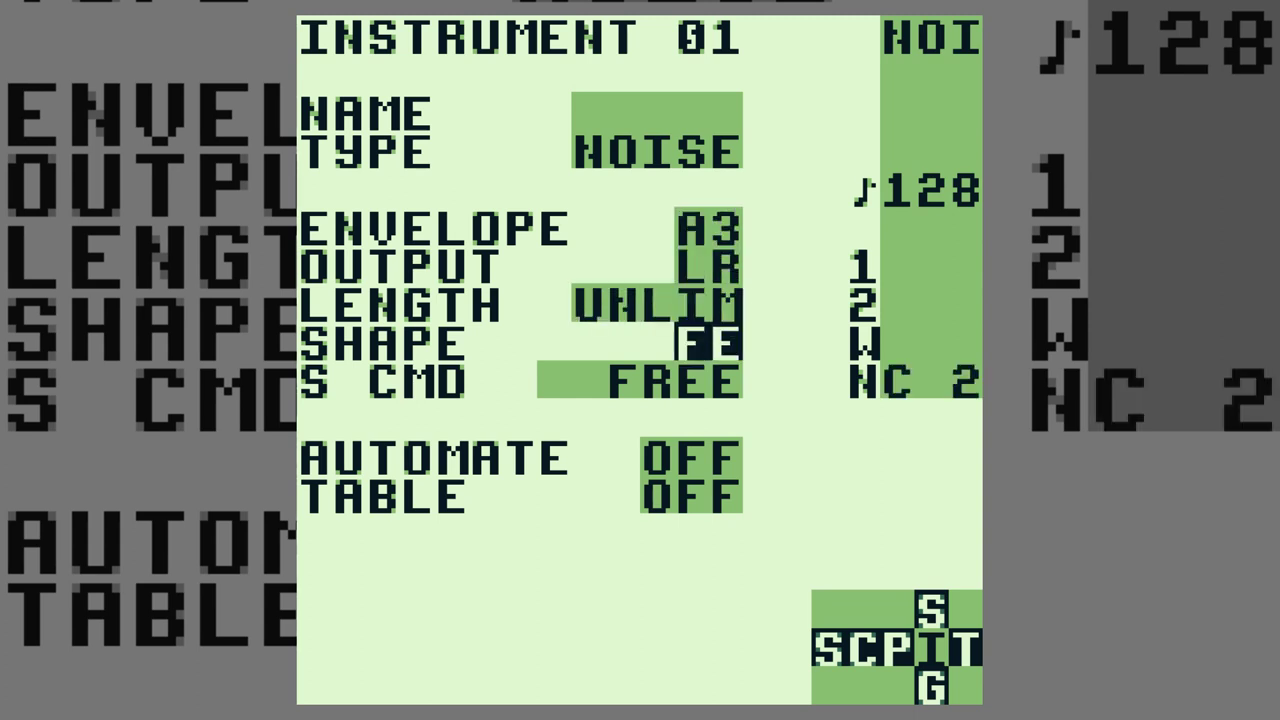
key("x+Left")
key("x+Left")
key("x+Left")
Set the envelope of noise instrument 01 to A2.
key("Up")
key("Up")
key("Up")
key("x+Left")
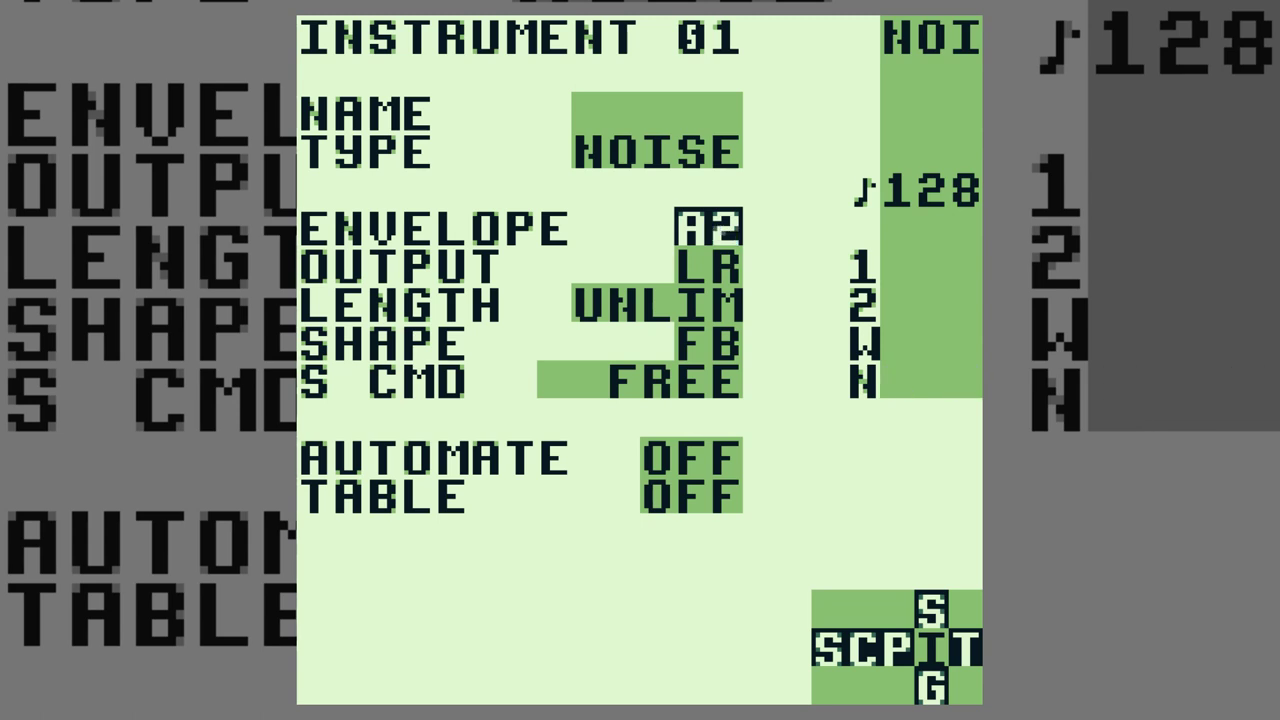
Return to phrase 00, cut the note on step 0 and paste it on step 2.
key("shift+Left")
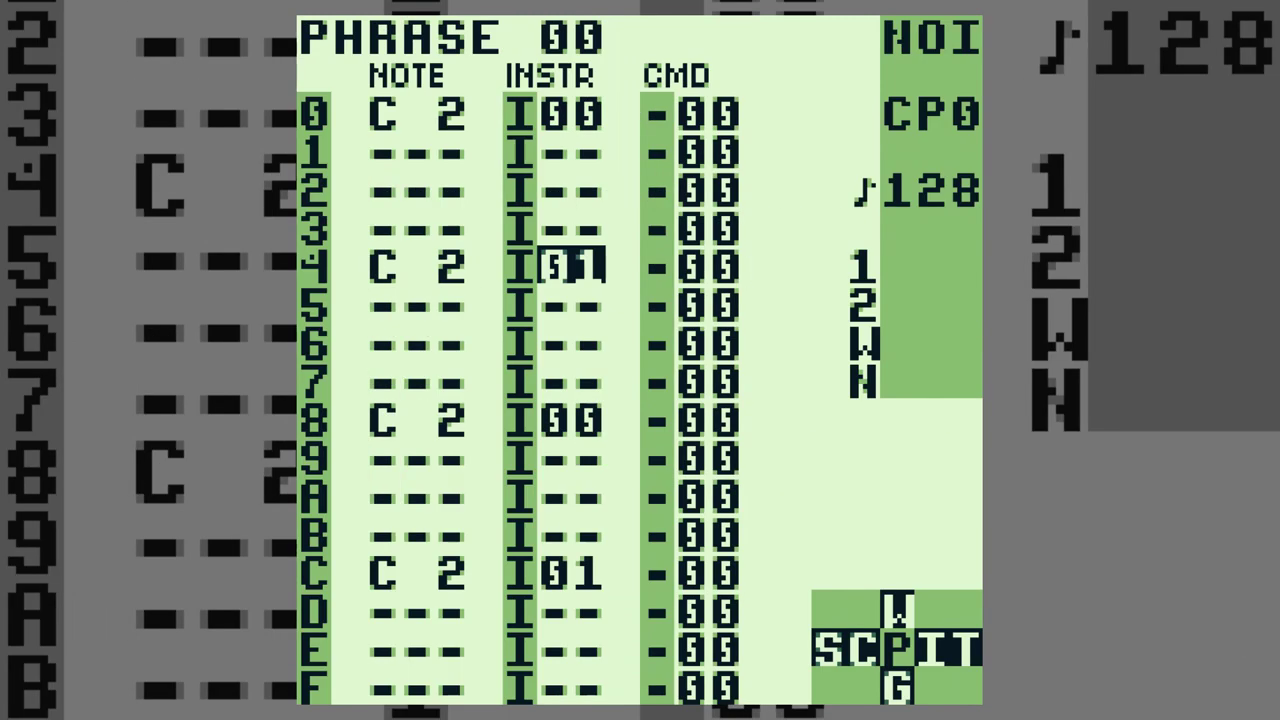
key("Left")
key("Up")
key("Up")
key("Up")
key("Up")
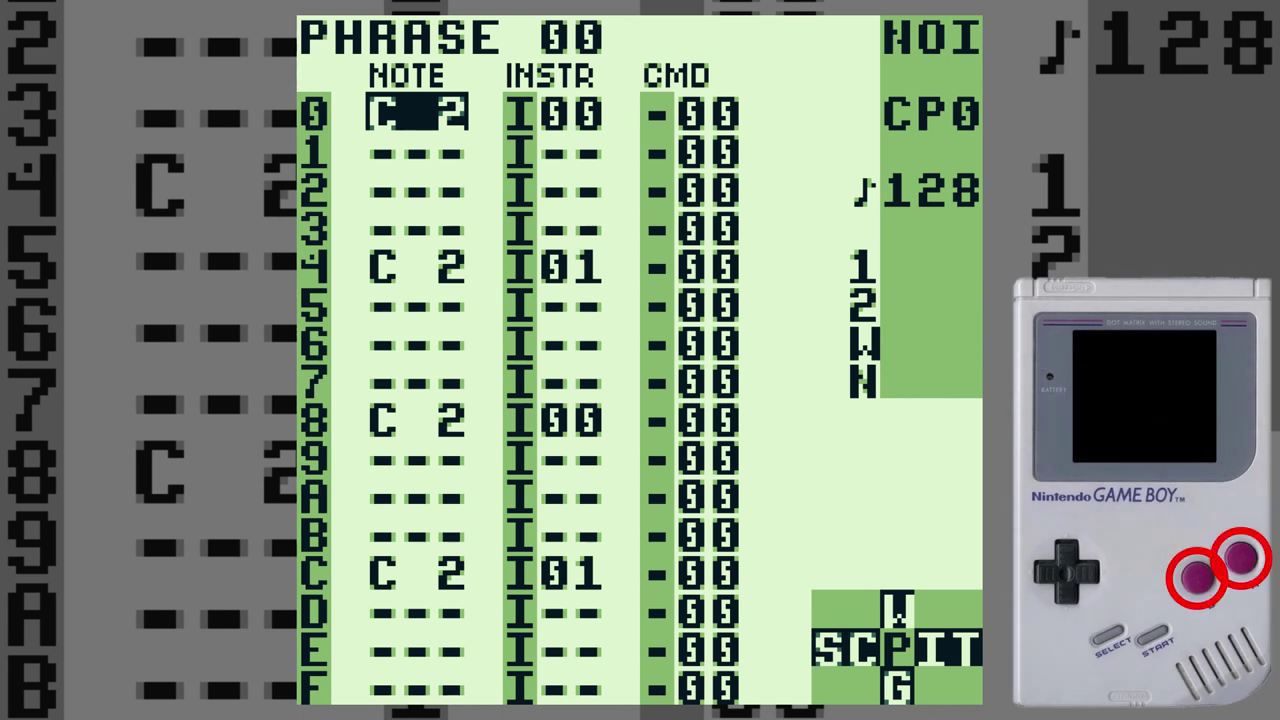
key("z+x")
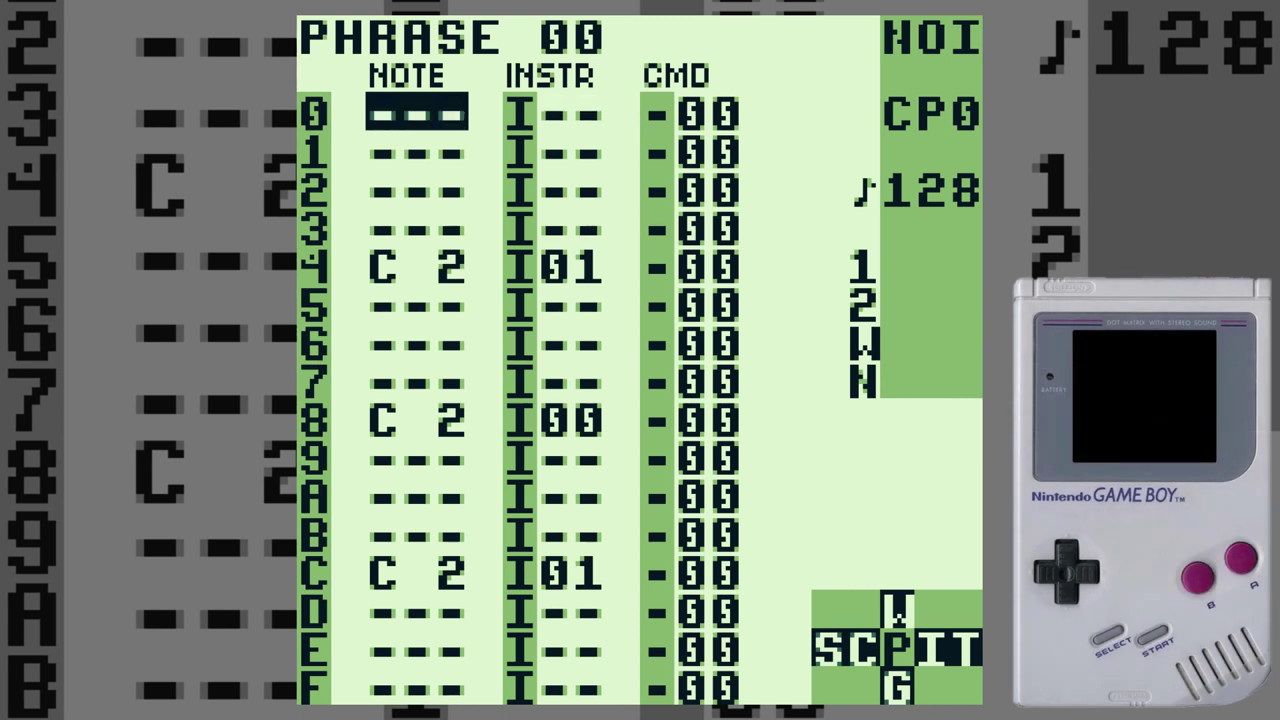
key("Down")
key("Down")
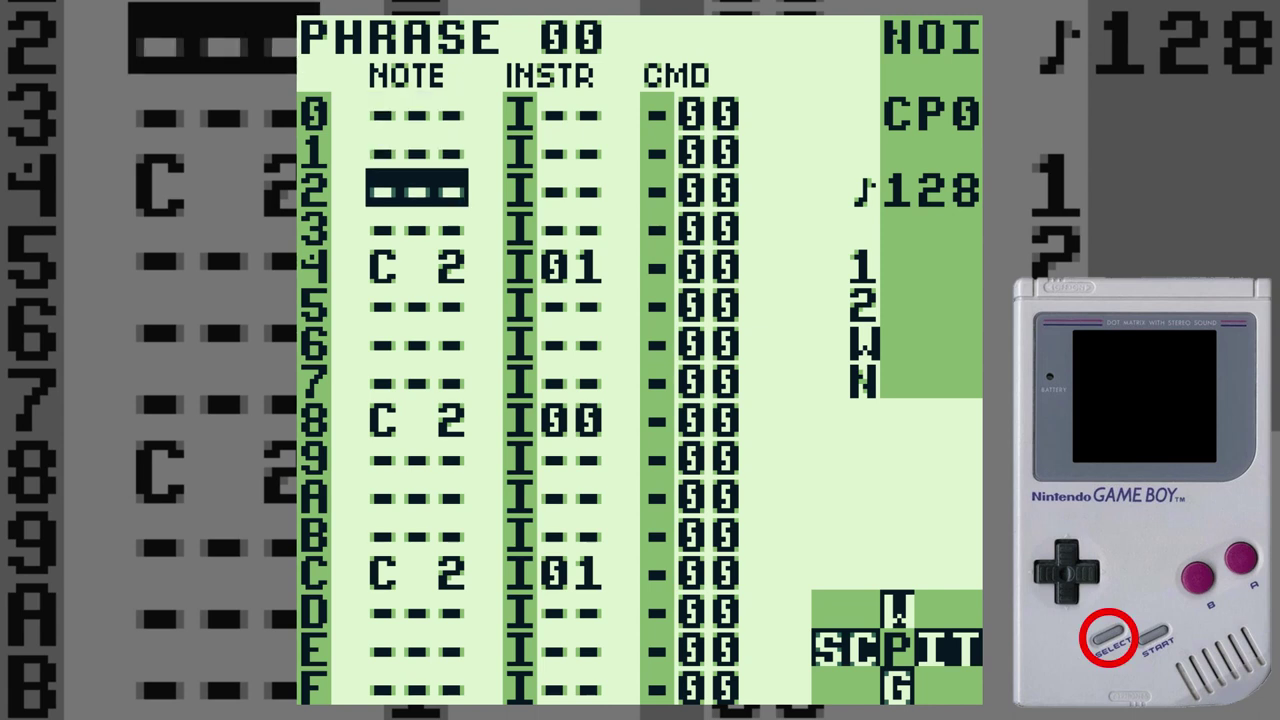
key("BackSpace+x")
Enter a C 2 note with instrument 00 on step 0 and cut the note on step 2.
key("Up")
key("Up")
key("Up")
key("x")
key("Down")
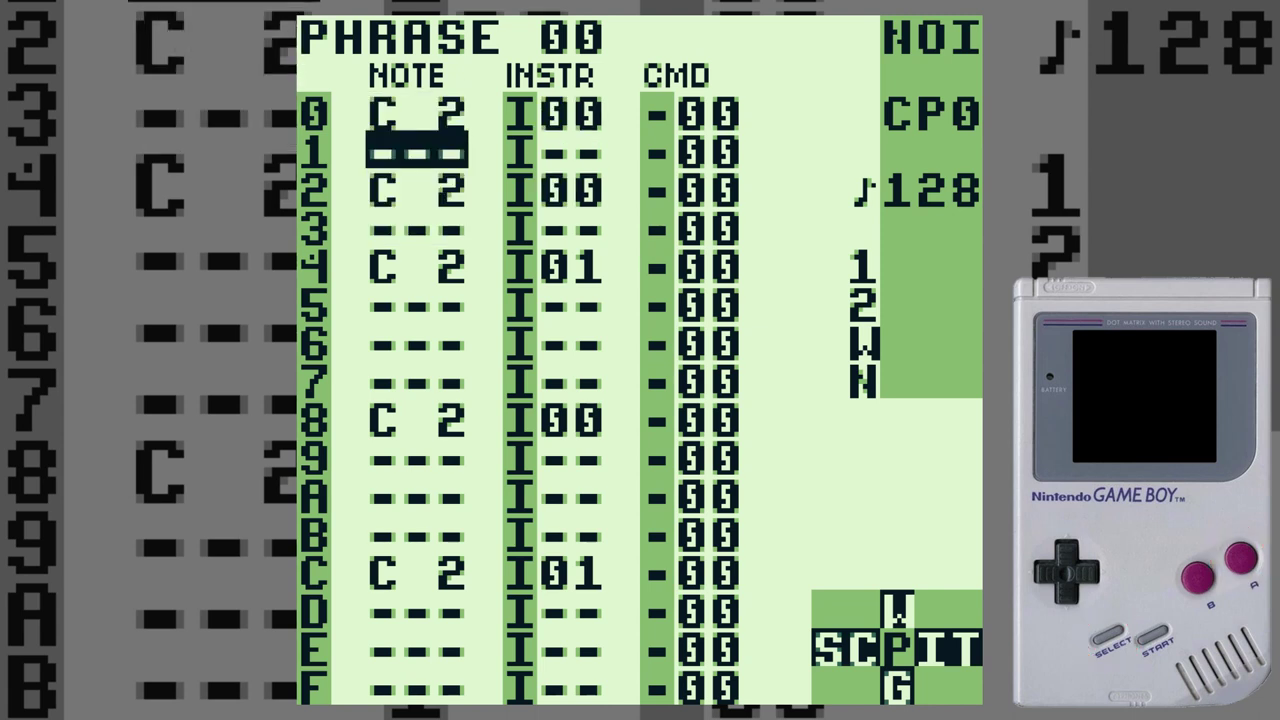
key("Down")
key("z+x")
key("Up")
key("Up")
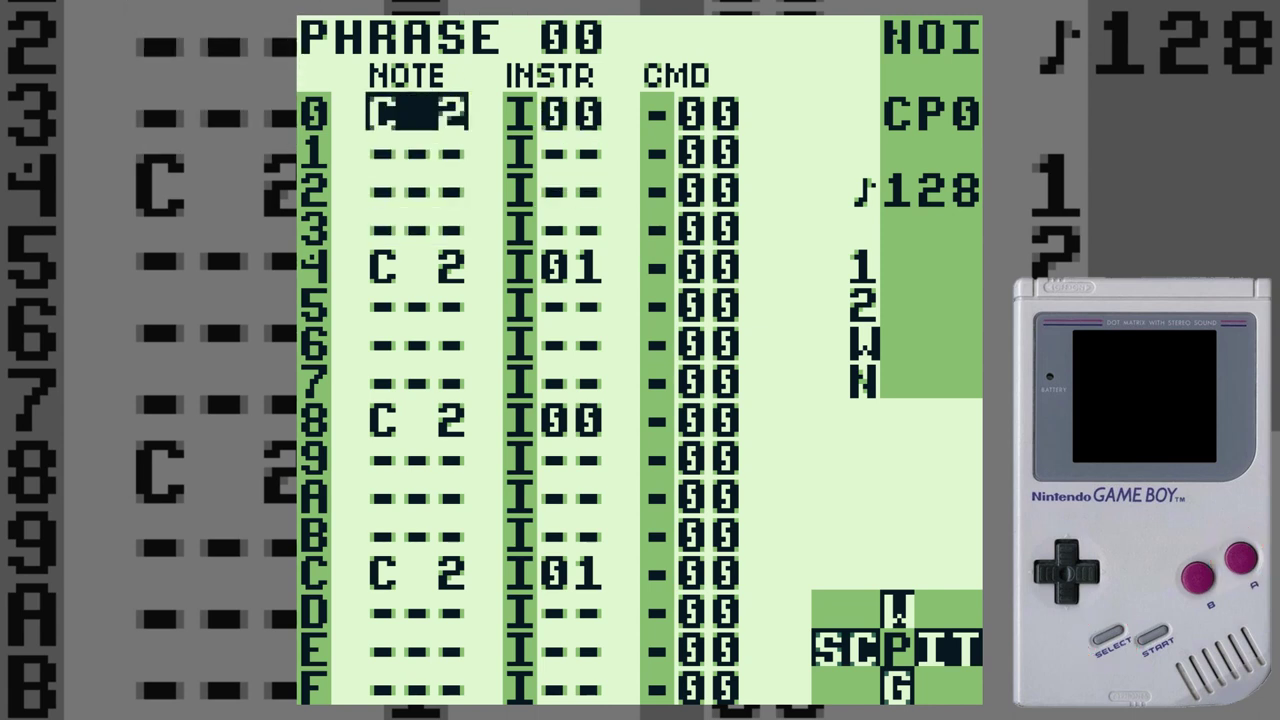
Try block selection in phrase 00, marking steps 0 to 7 across the note and instrument columns.
key("BackSpace")
key("x")
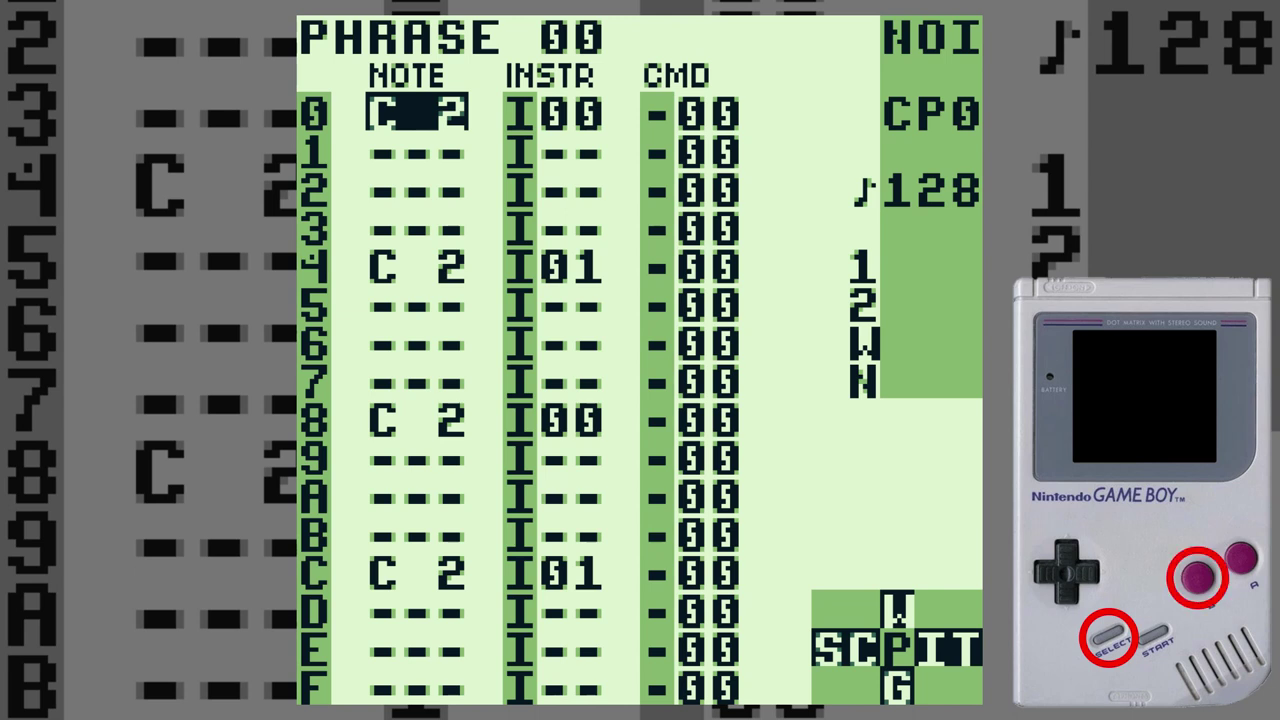
key("Down")
key("Down")
key("Down")
key("Down")
key("Down")
key("Down")
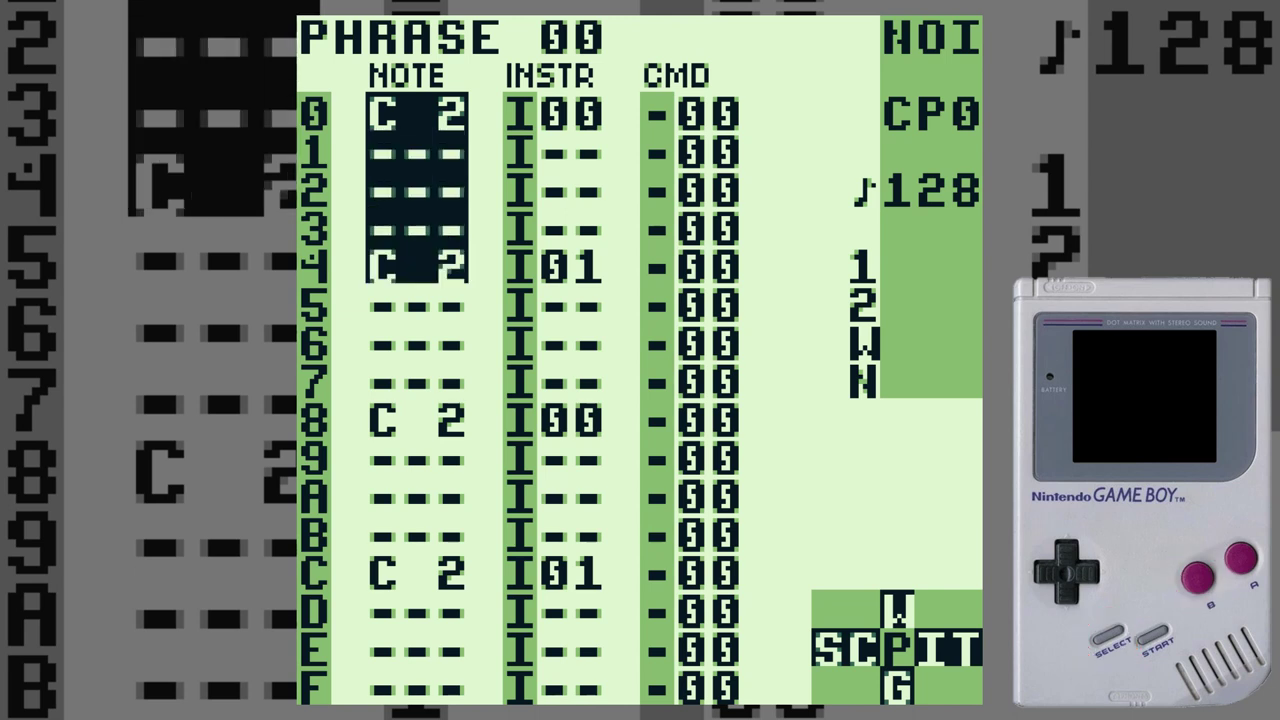
key("Right")
key("Right")
key("Down")
key("Down")
key("Down")
key("Down")
key("Down")
key("Up")
key("Up")
key("Up")
key("Up")
key("Up")
key("Up")
key("Up")
key("Up")
key("Up")
key("Left")
key("Down")
key("Down")
key("Down")
key("Down")
key("Down")
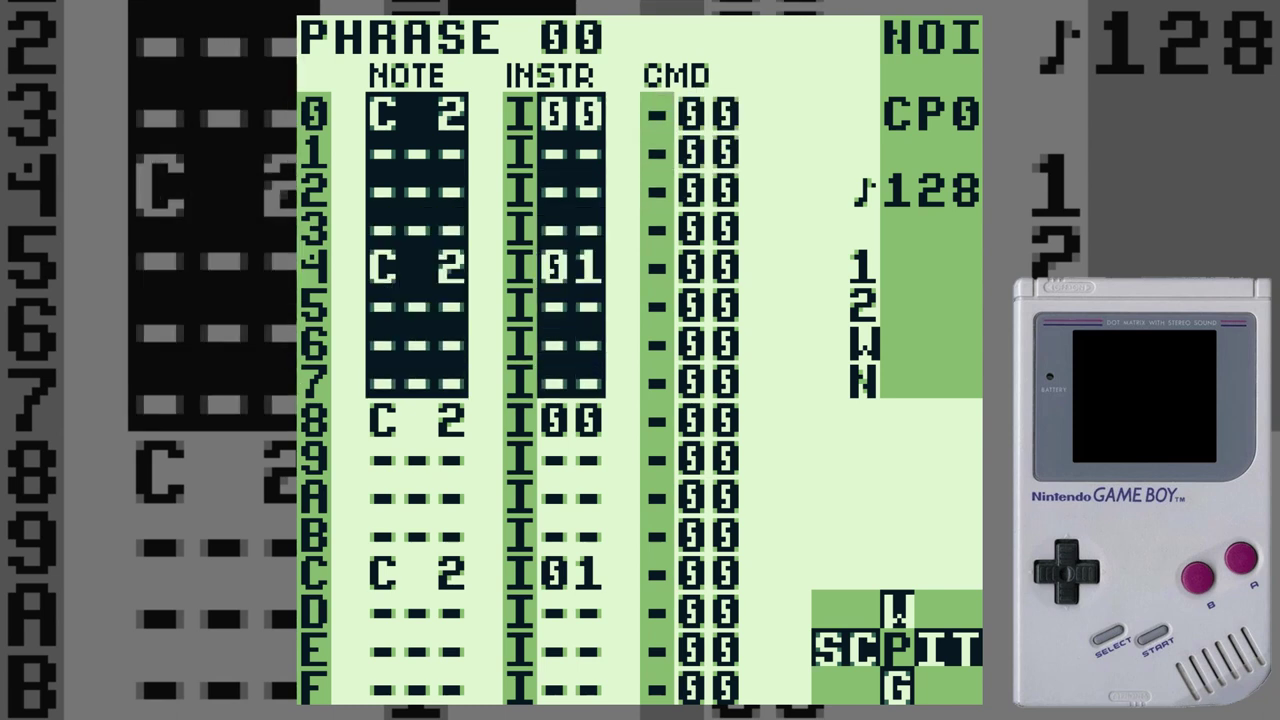
key("a")
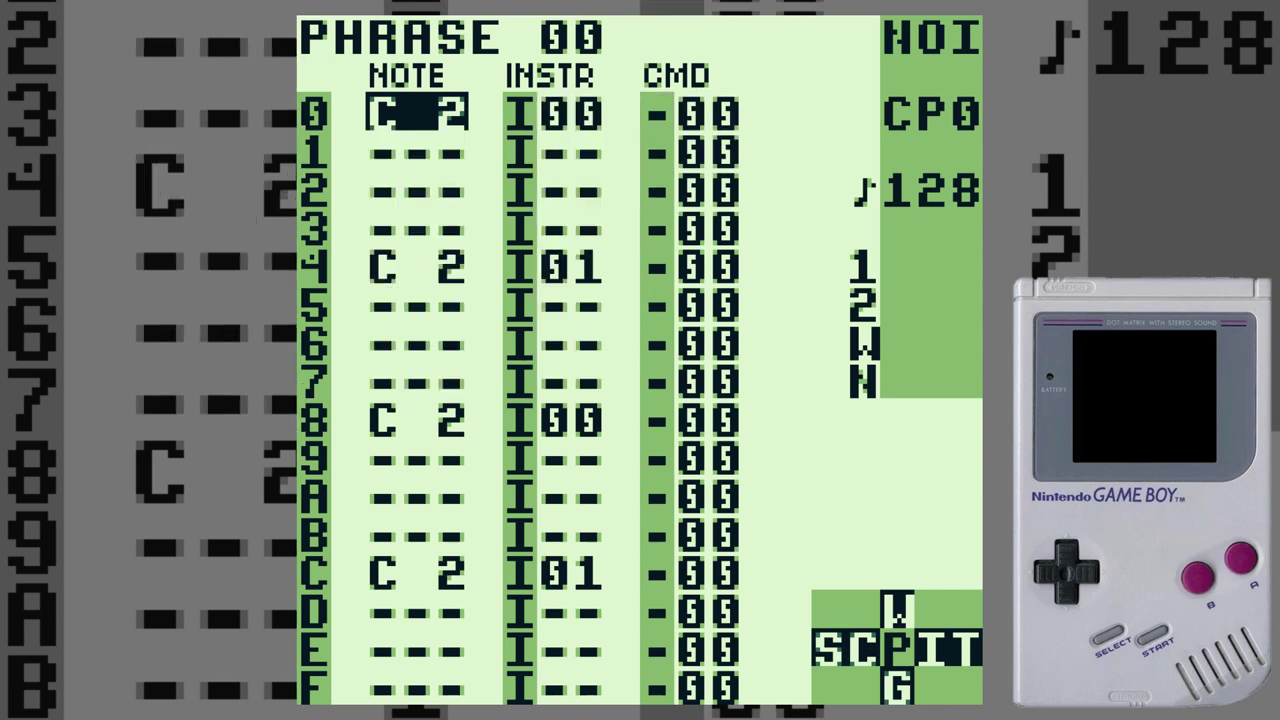
Cut the entire contents of phrase 00 and paste them starting at step 2.
key("shift+s")
key("shift+s")
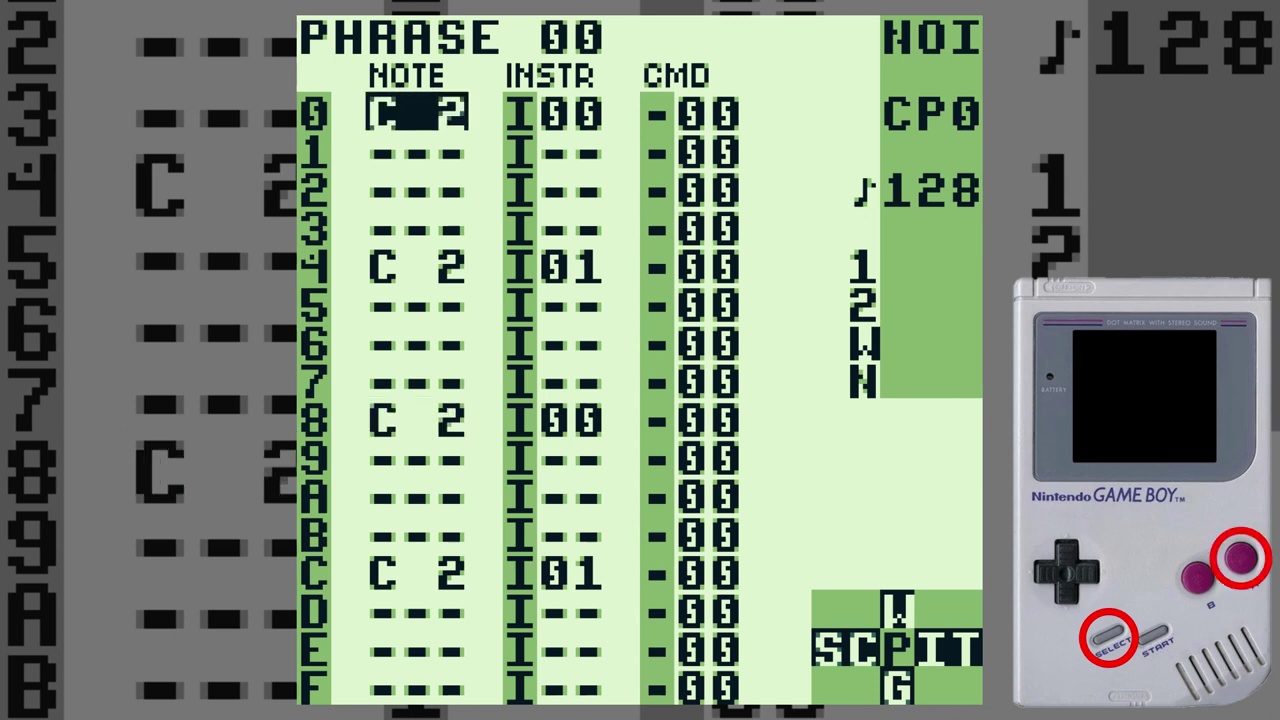
key("Down")
key("Down")
key("shift+s")
key("shift+s")
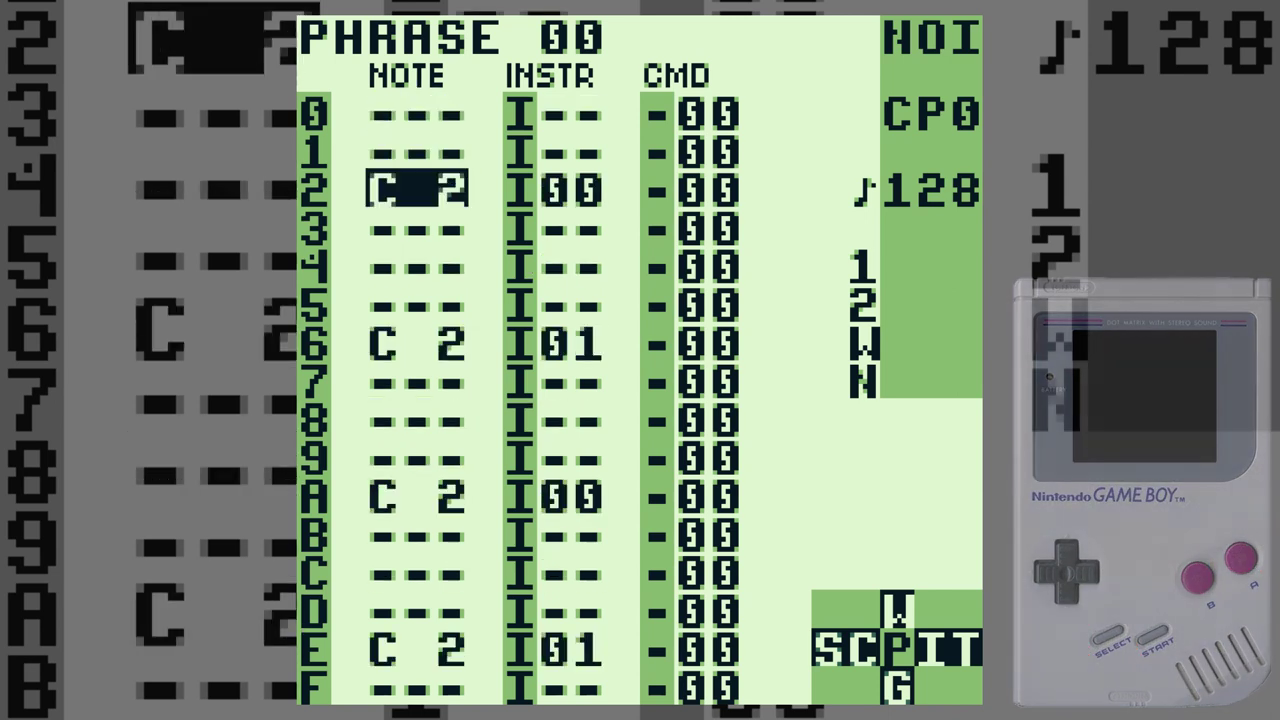
Move the shifted contents of phrase 00 back so that they start at step 0.
key("Down")
key("Down")
key("shift+x")
key("shift+x")
key("Up")
key("Up")
key("Up")
key("Up")
key("shift+s")
key("shift+s")
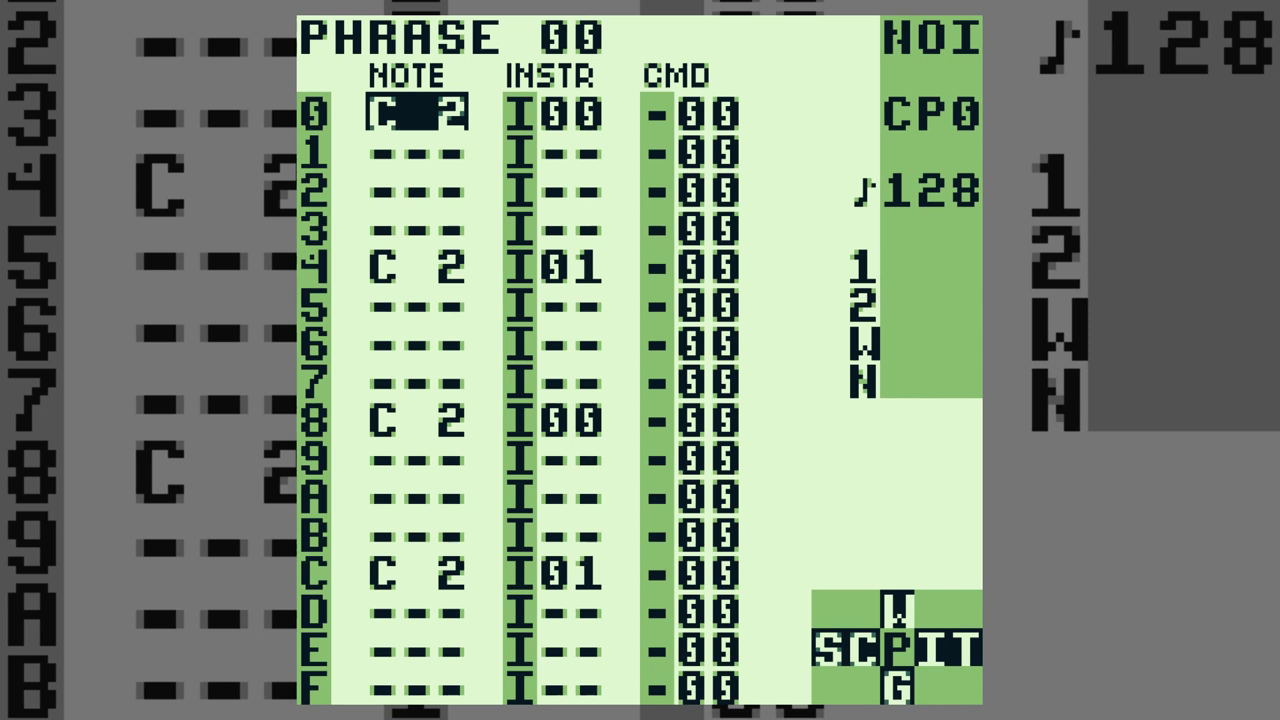
Open chain 00, add phrase 00 on row 1 and clone it as phrase 01.
key("shift+Left")
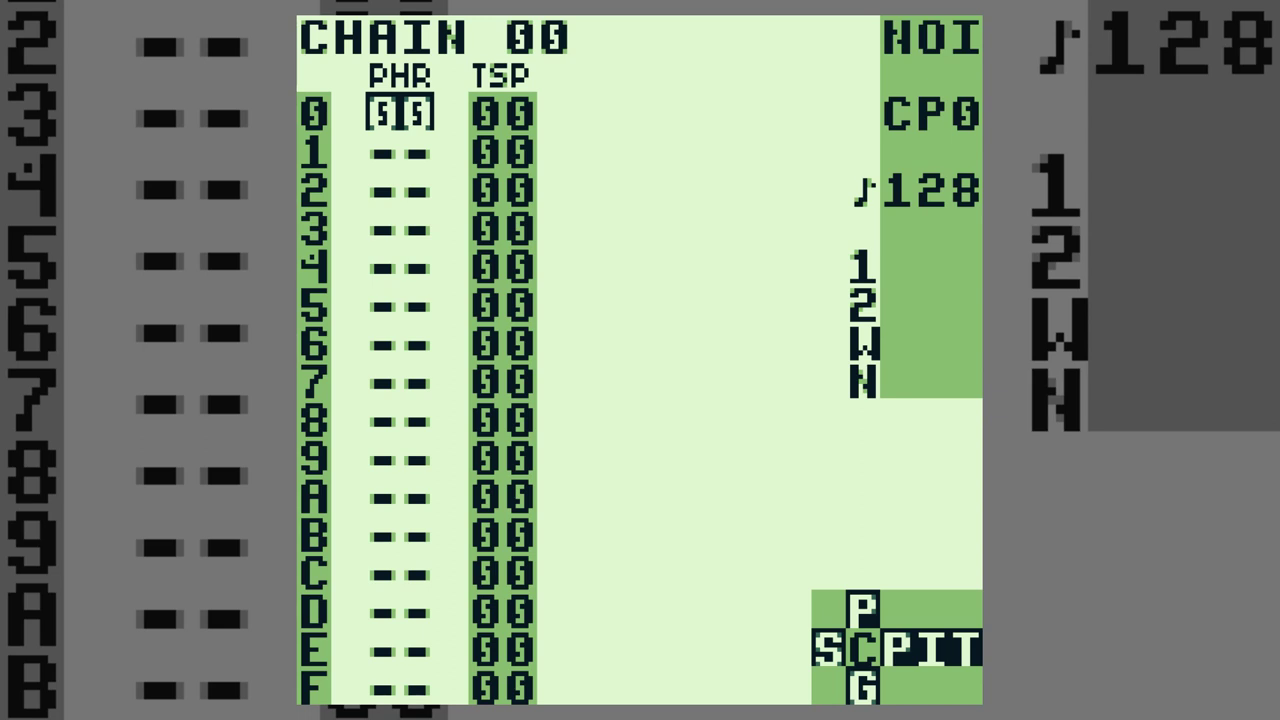
key("x")
key("Down")
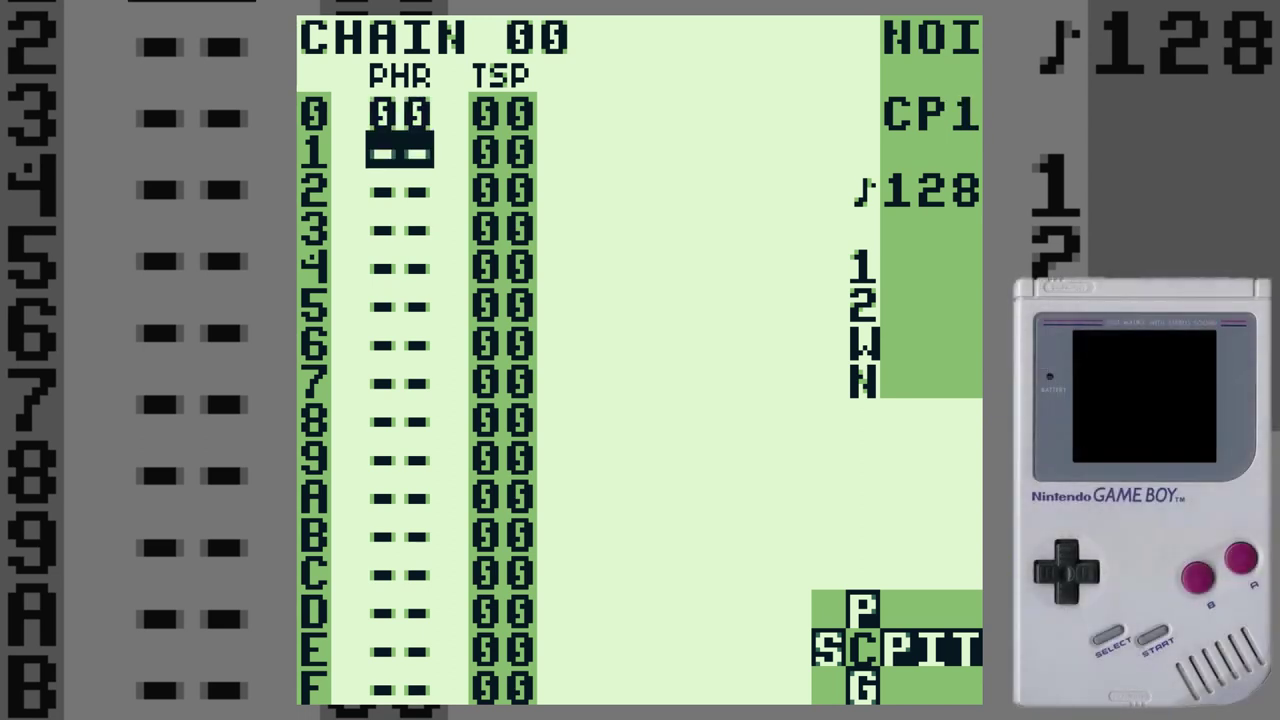
key("x")
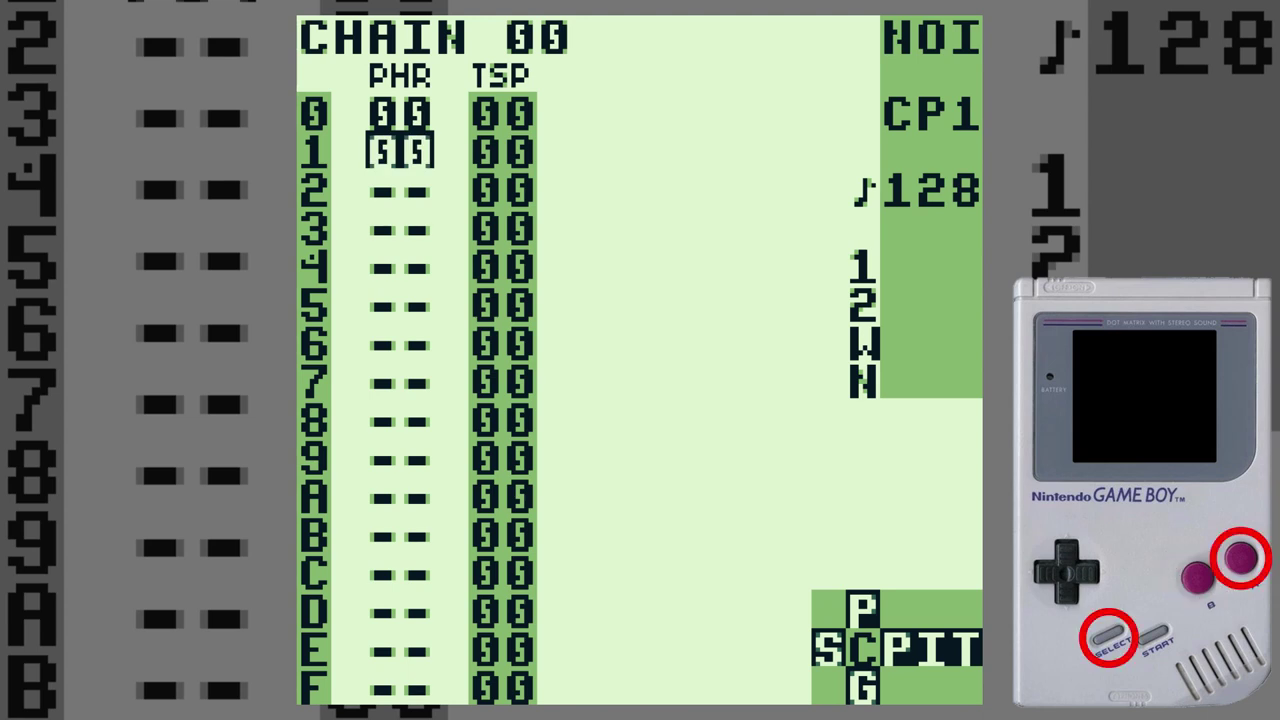
key("shift+x")
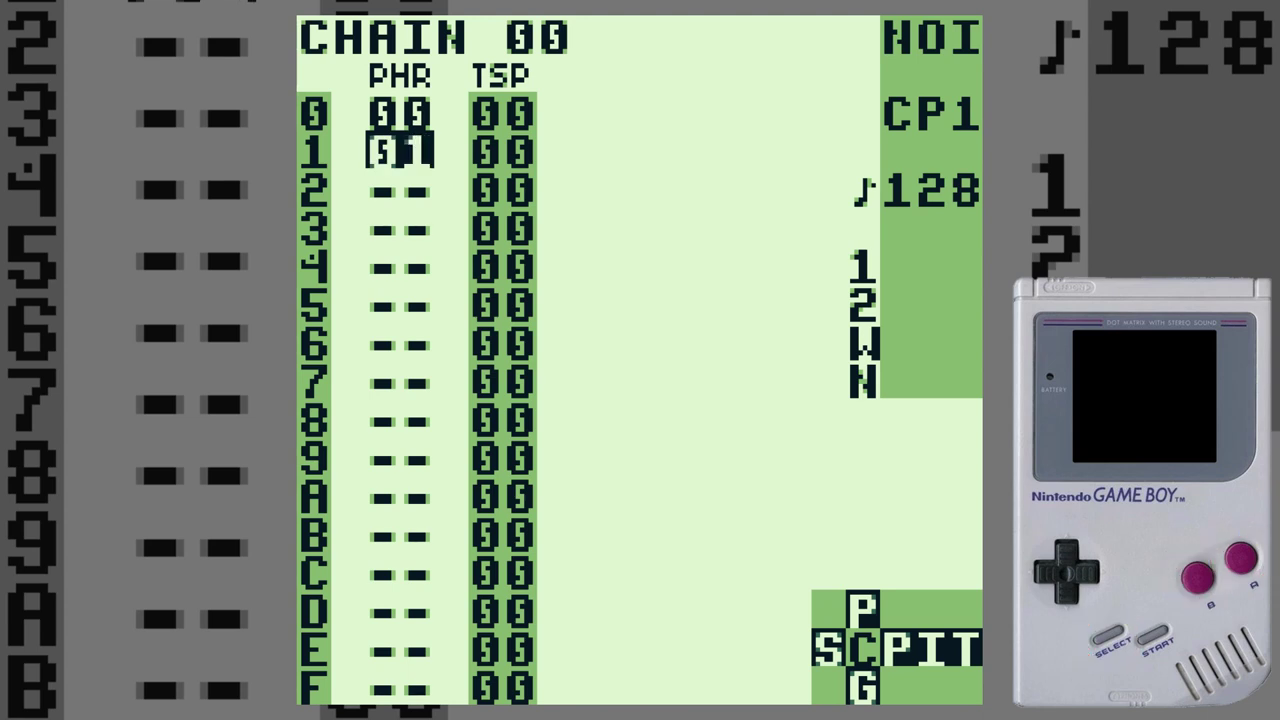
Open phrase 01 and add a C 2 note with instrument 01 on step 6.
key("shift+Right")
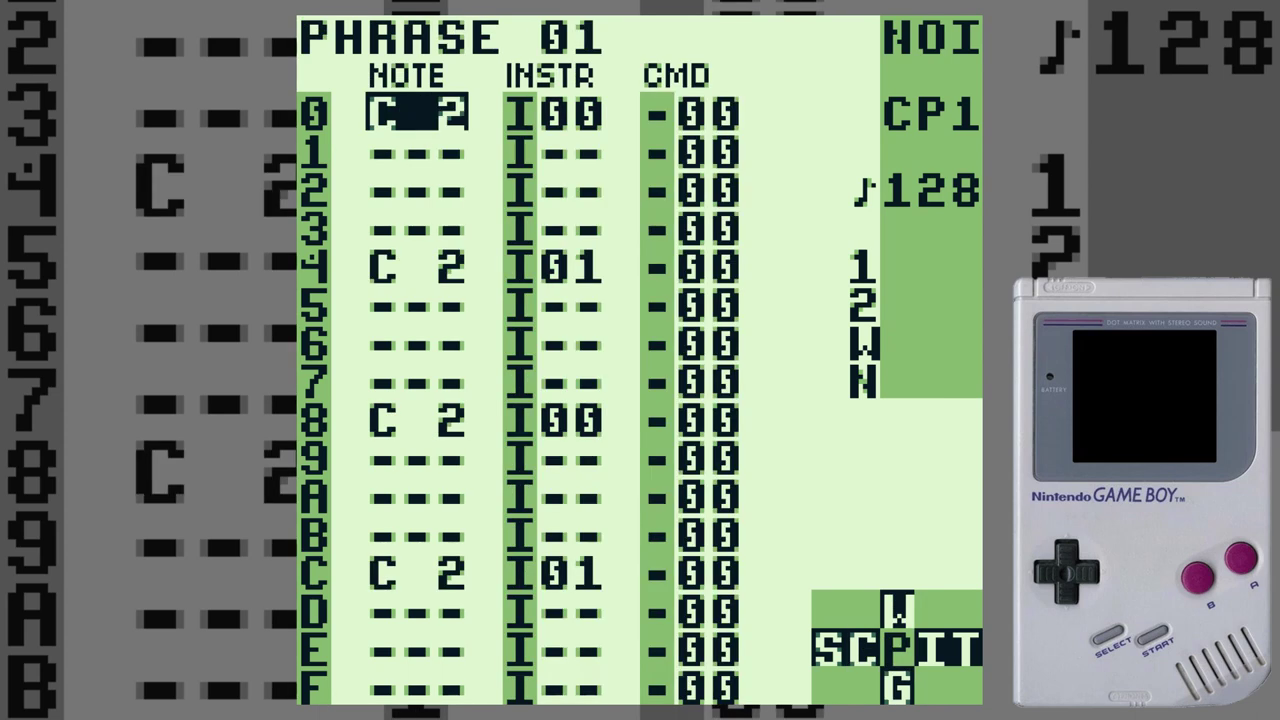
key("Down")
key("Down")
key("Down")
key("Down")
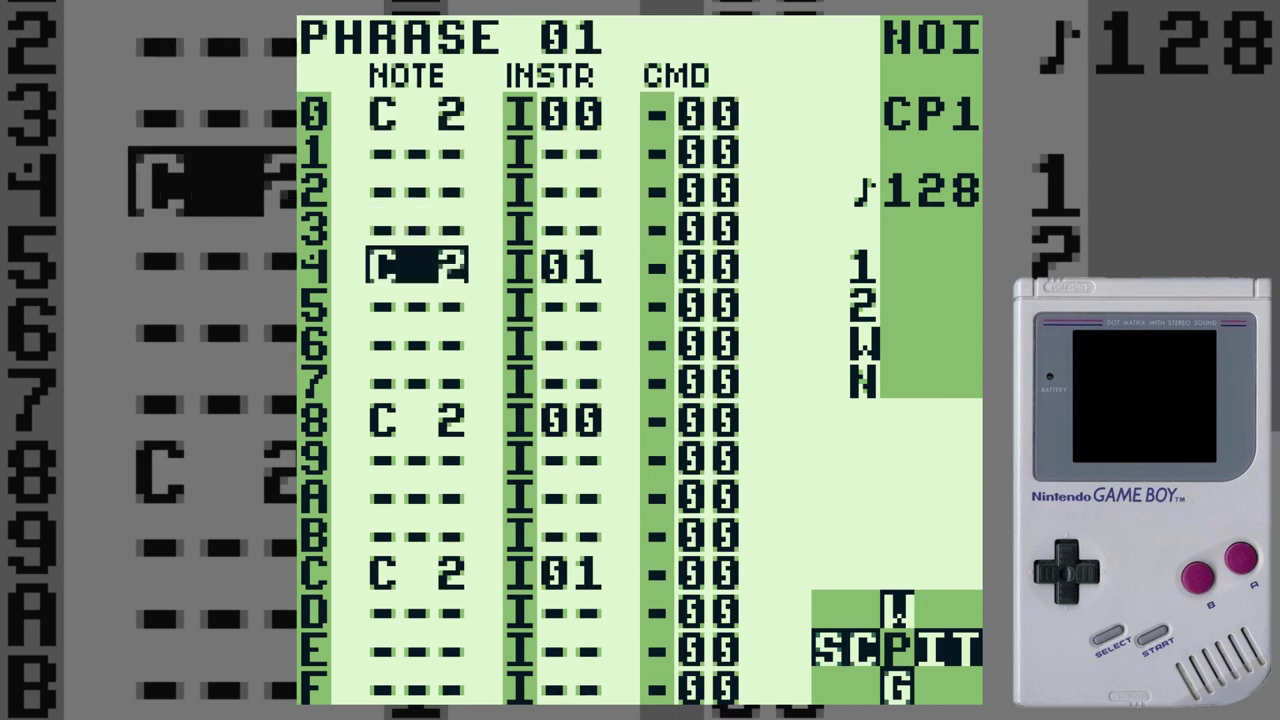
key("Down")
key("Down")
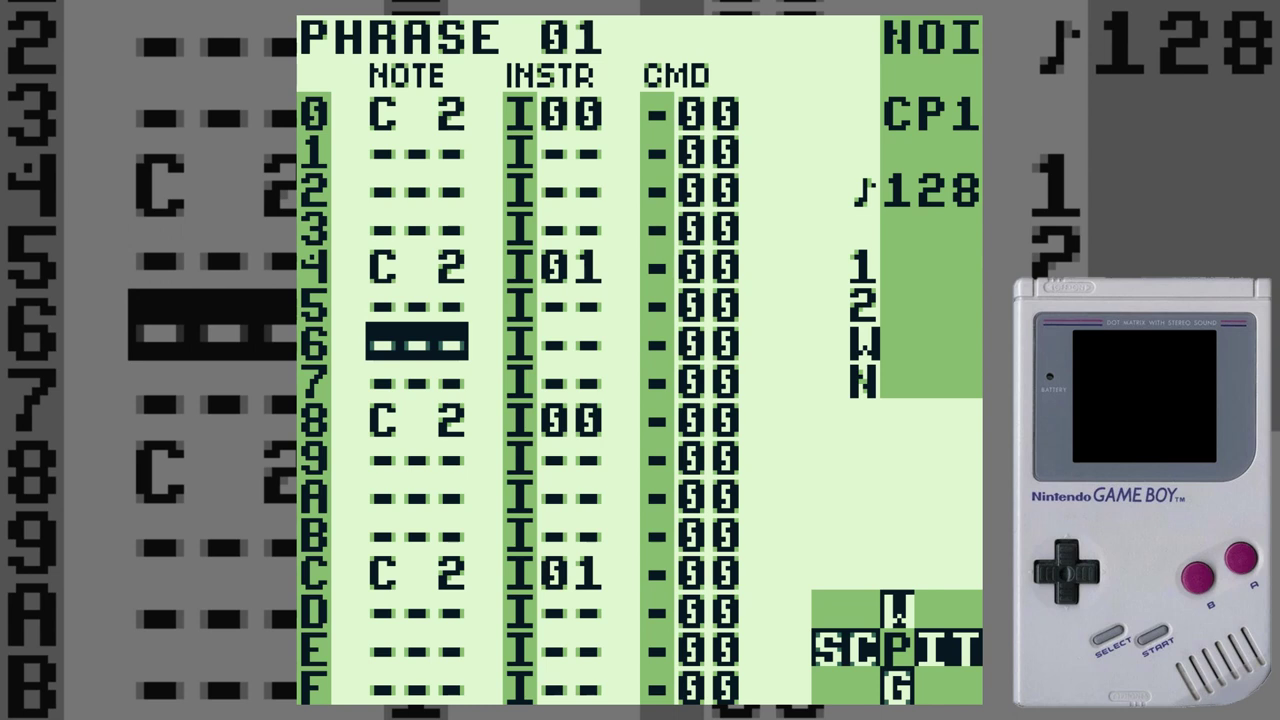
In chain 00, add phrase 00 on row 2 and a clone of phrase 01, numbered 02, on row 3.
key("shift+Left")
key("Down")
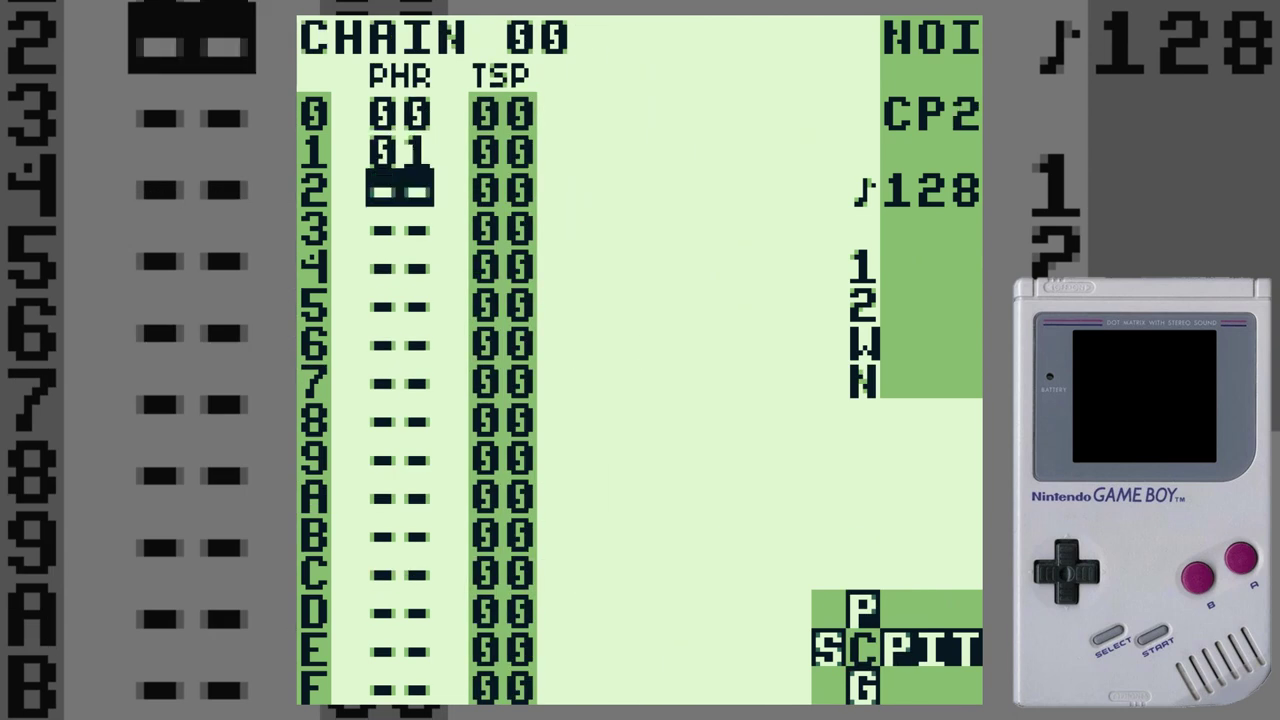
key("Down")
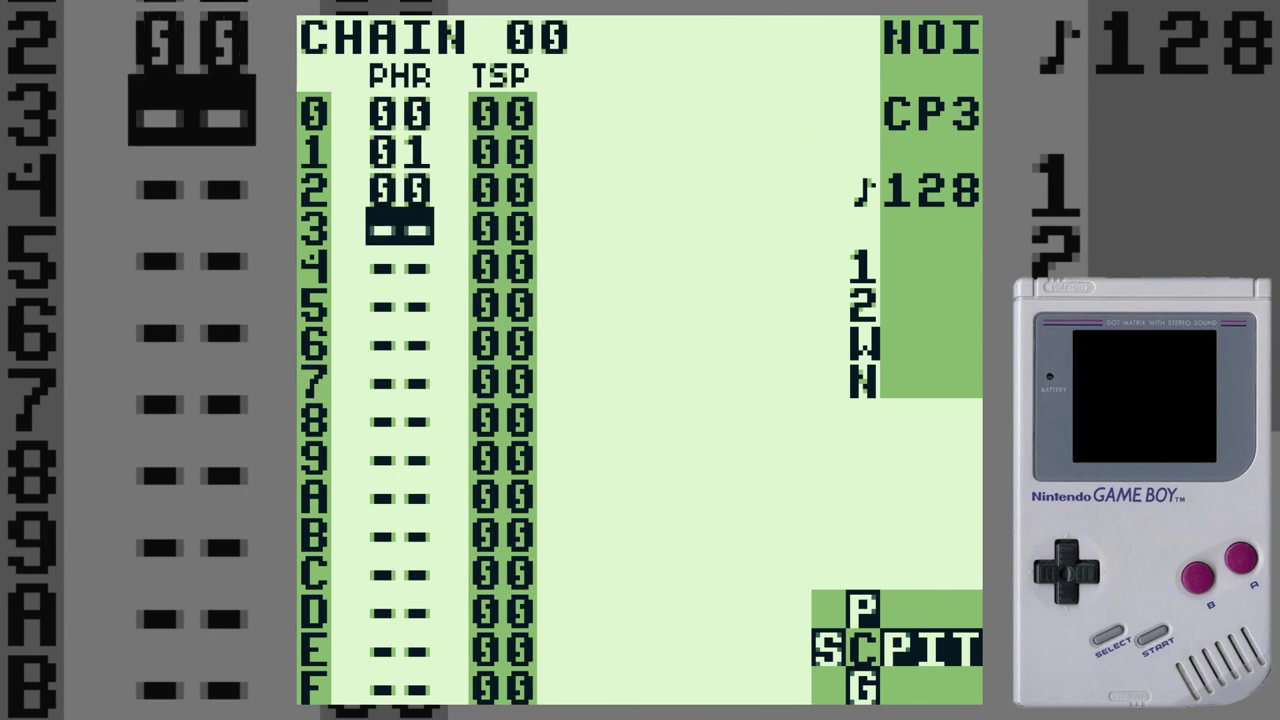
key("s")
key("s+Right")
key("shift")
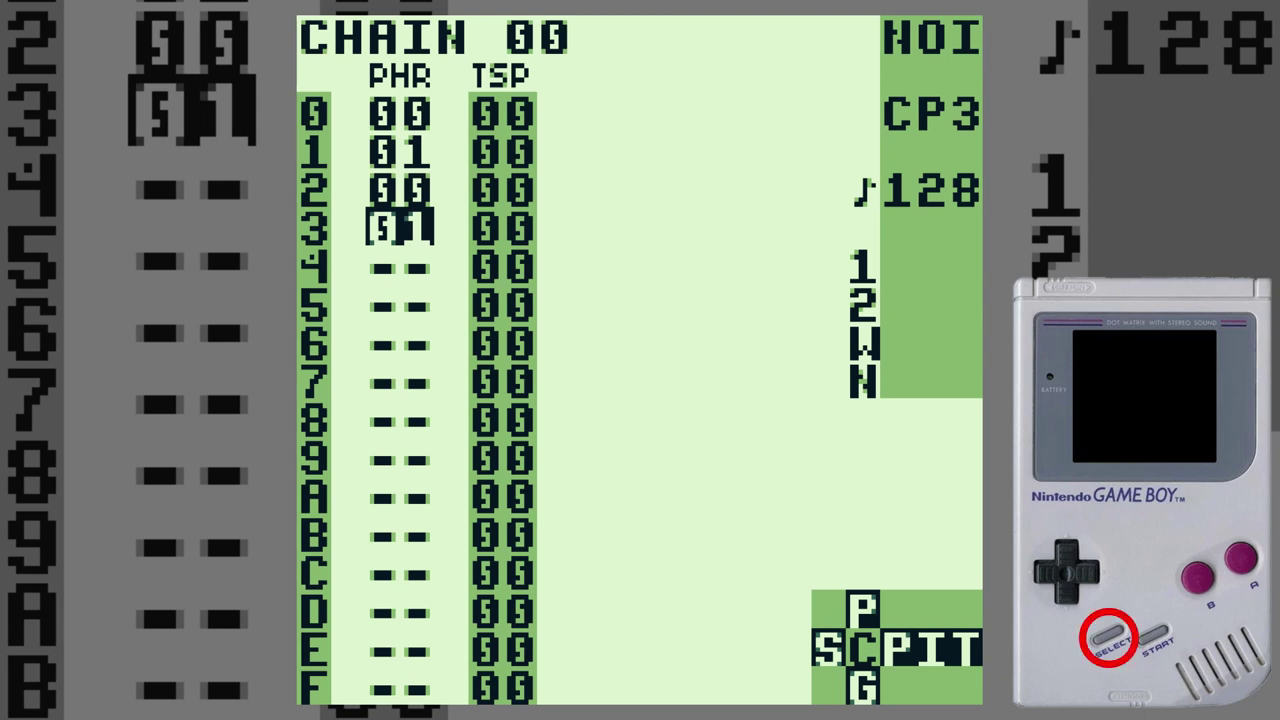
key("s")
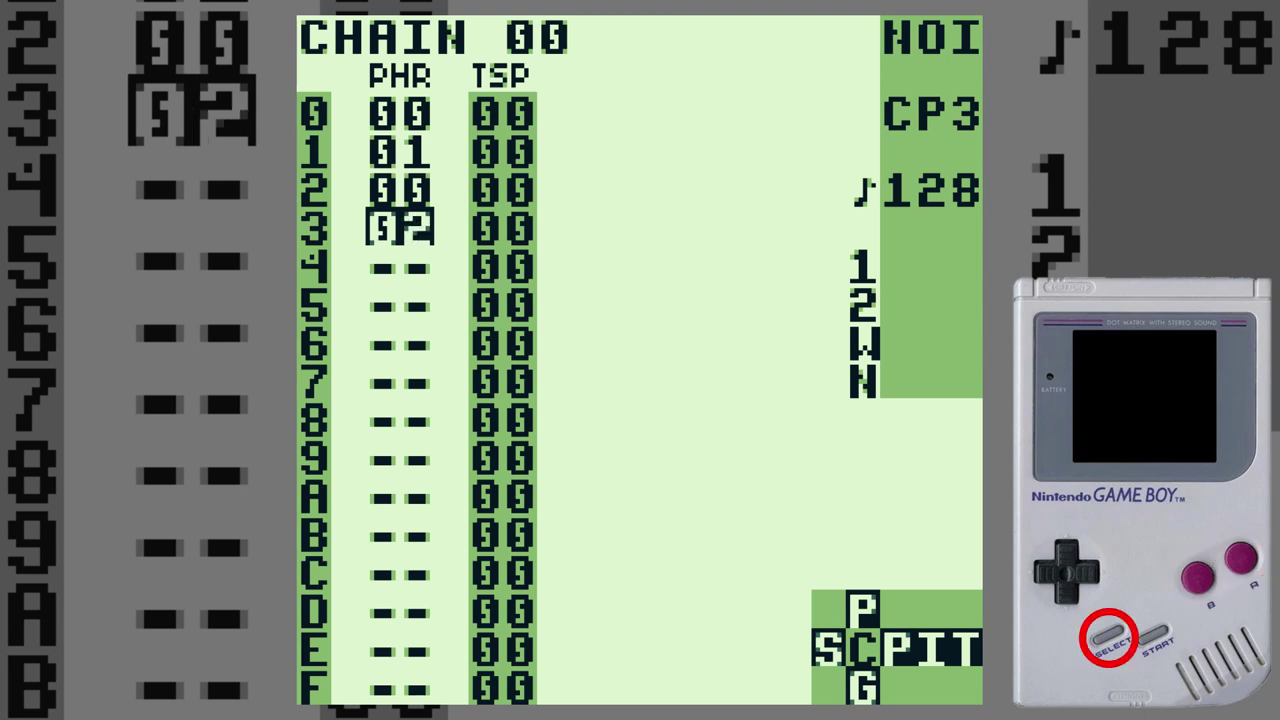
Open phrase 02 and add a C 2 note with instrument 00 on step 5.
key("shift+Right")
key("Up")
key("Up")
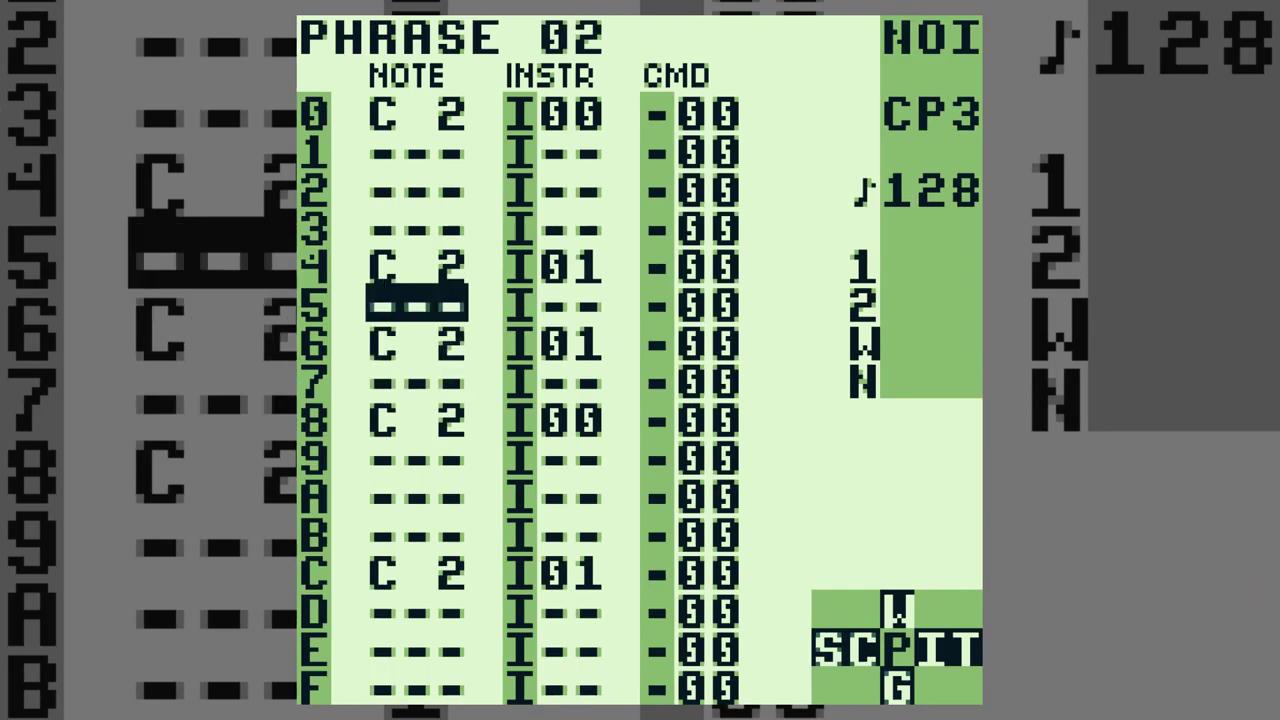
key("s")
key("Right")
key("s+Right")
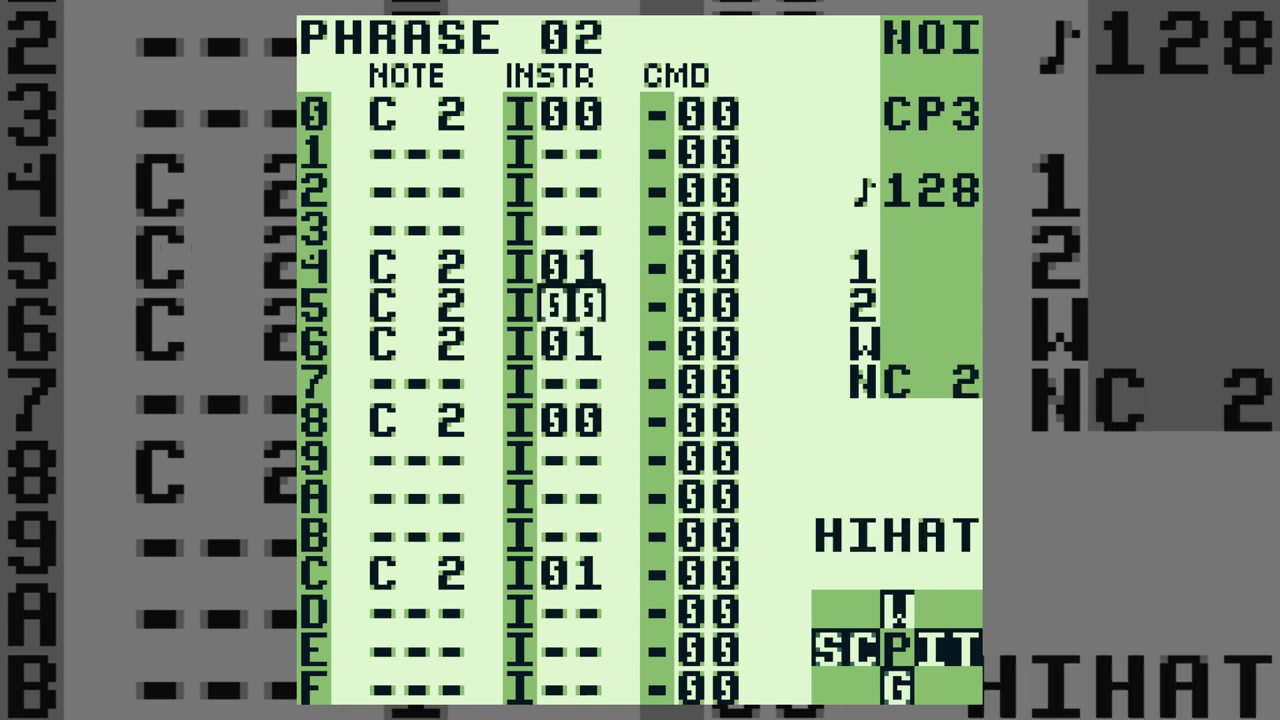
Return to row 0 of chain 00 and play the chain, stopping and restarting playback once.
key("shift+Left")
key("Up")
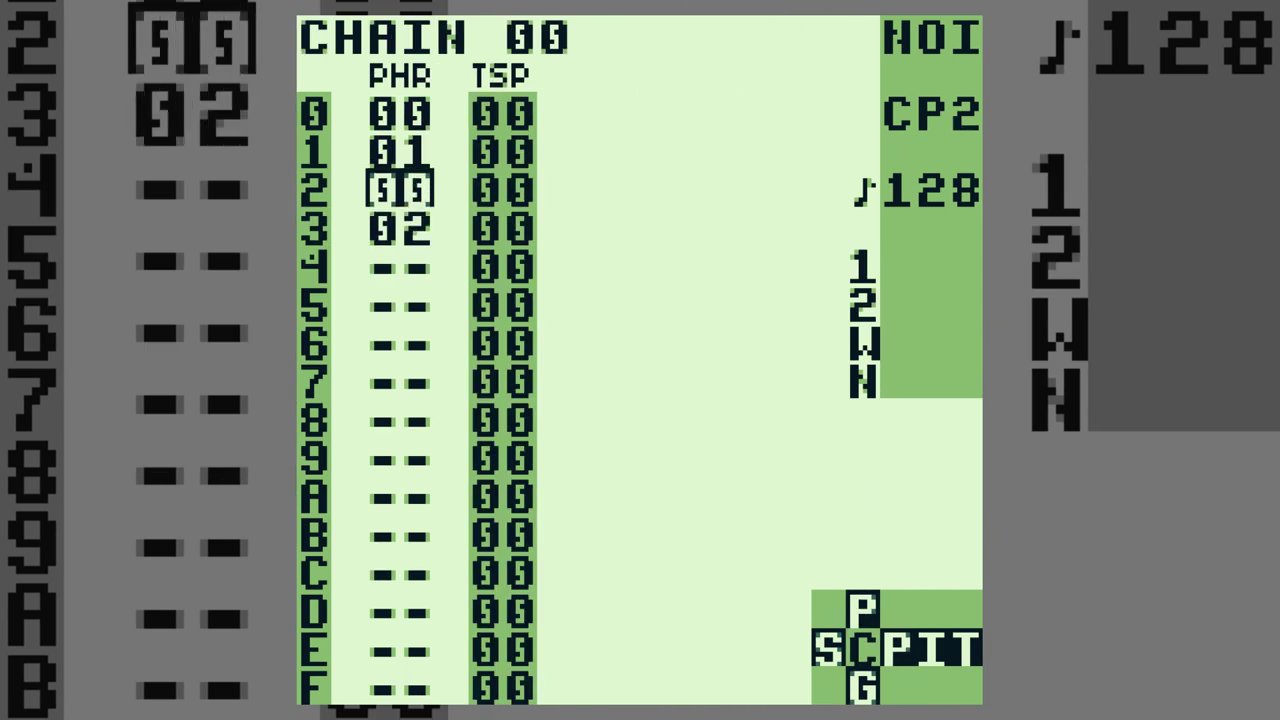
key("Up")
key("Up")
key("Return")
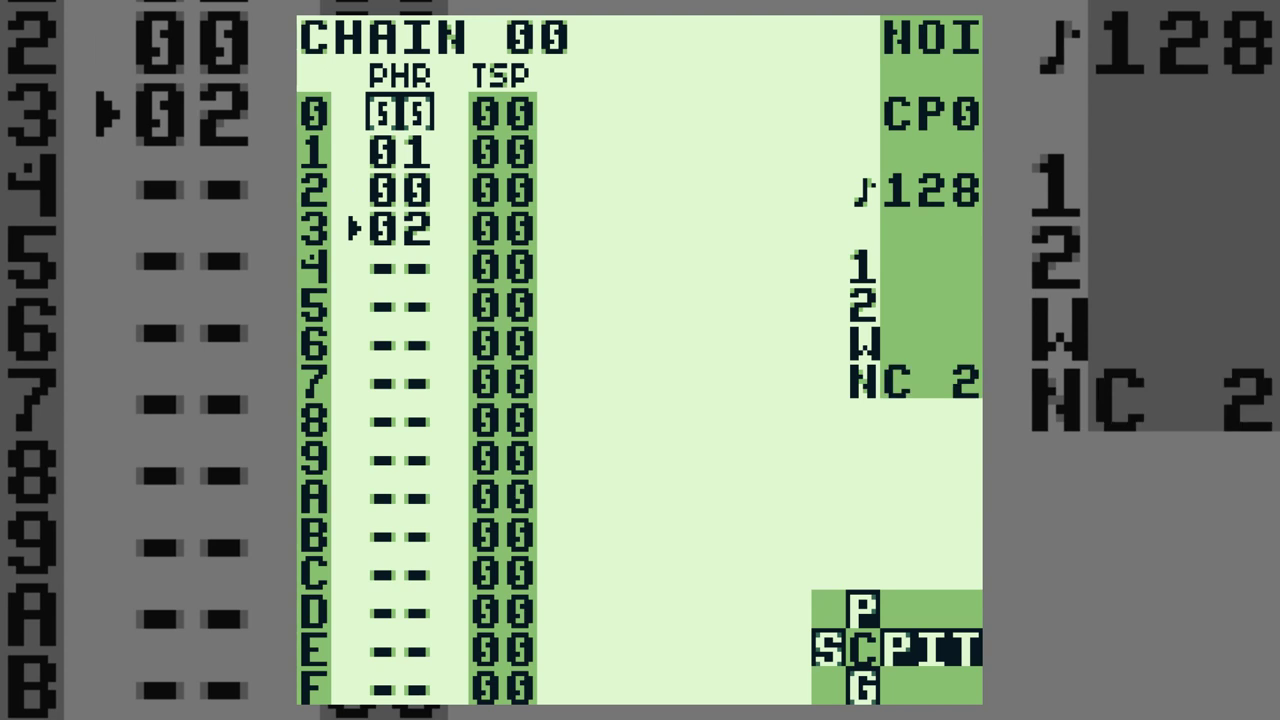
key("Return")
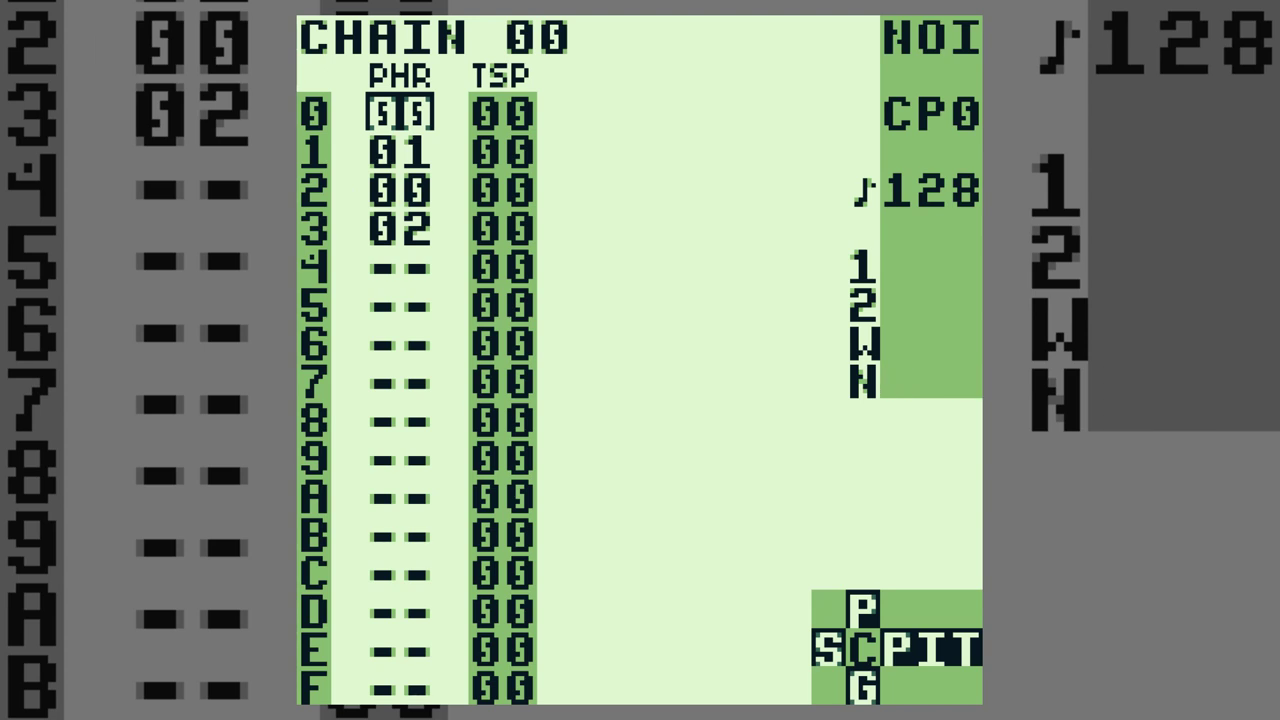
key("Return")
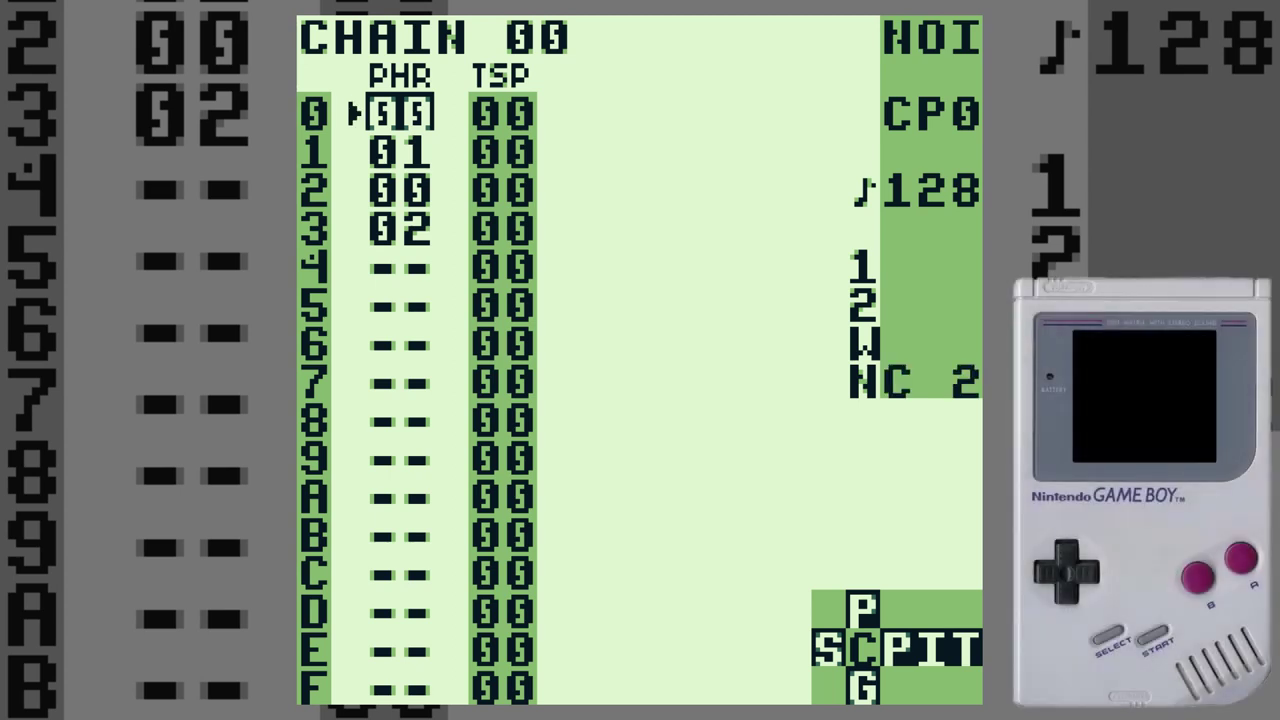
Check phrase 02 while chain 00 plays, then return to the chain and stop playback.
key("shift+Right")
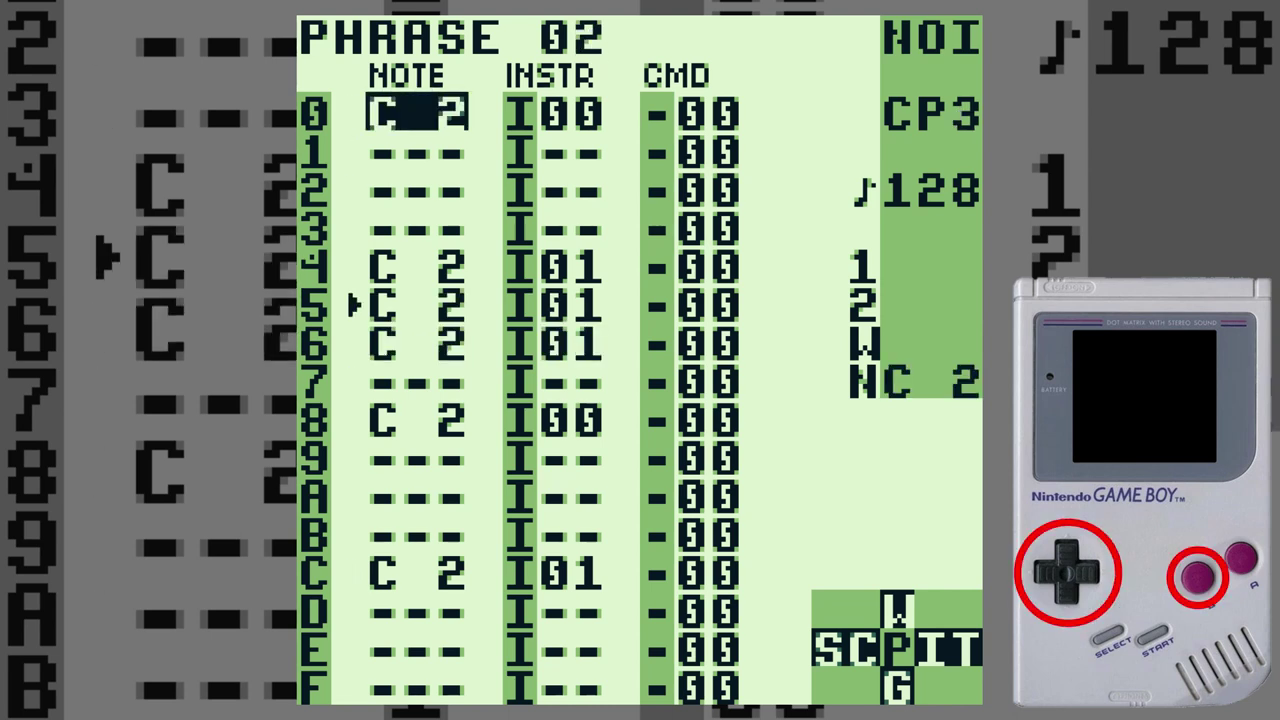
key("shift+Left")
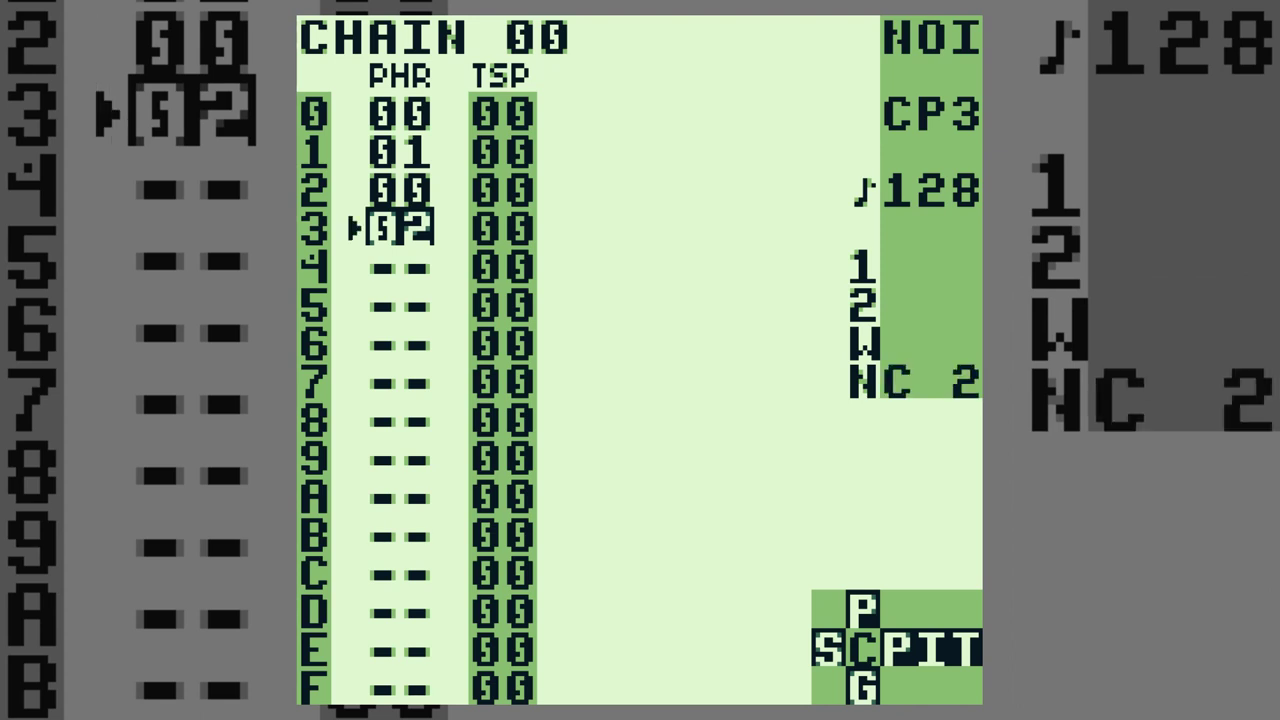
key("Return")
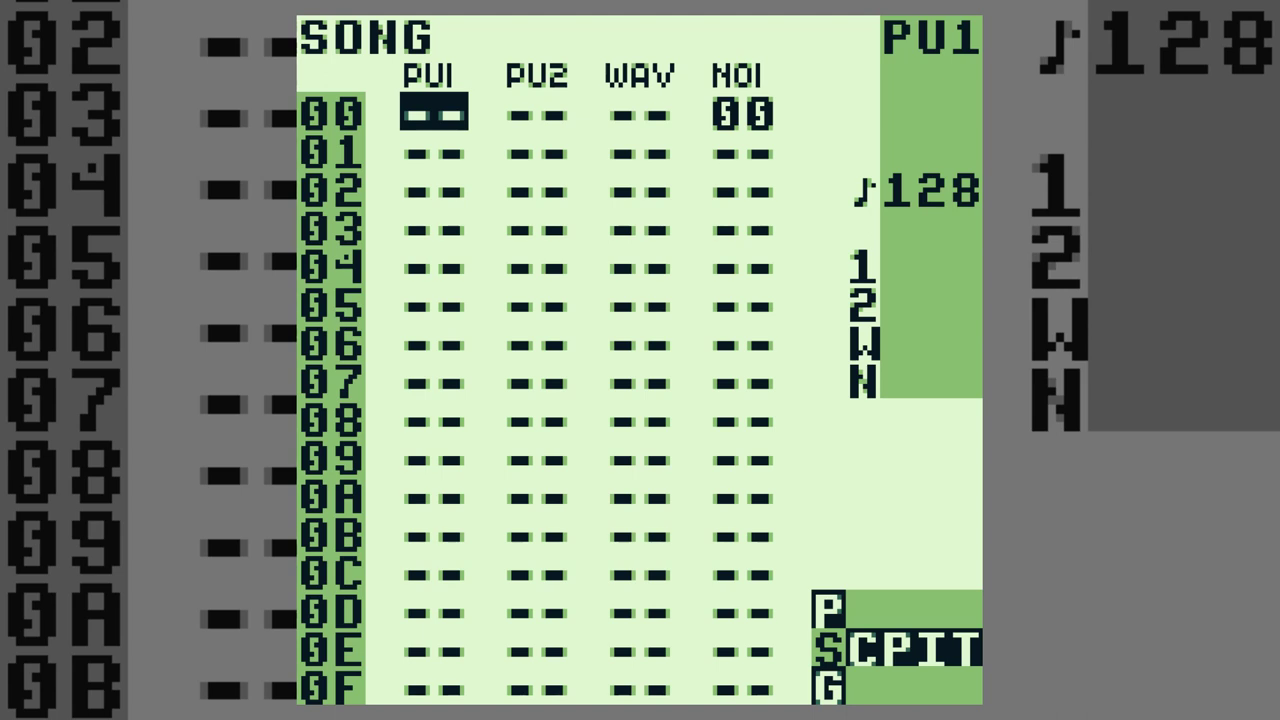
Create chain 01 on song row 00 of the PU1 channel, add new phrase 03 to its row 0 and open it.
key("s")
key("s")
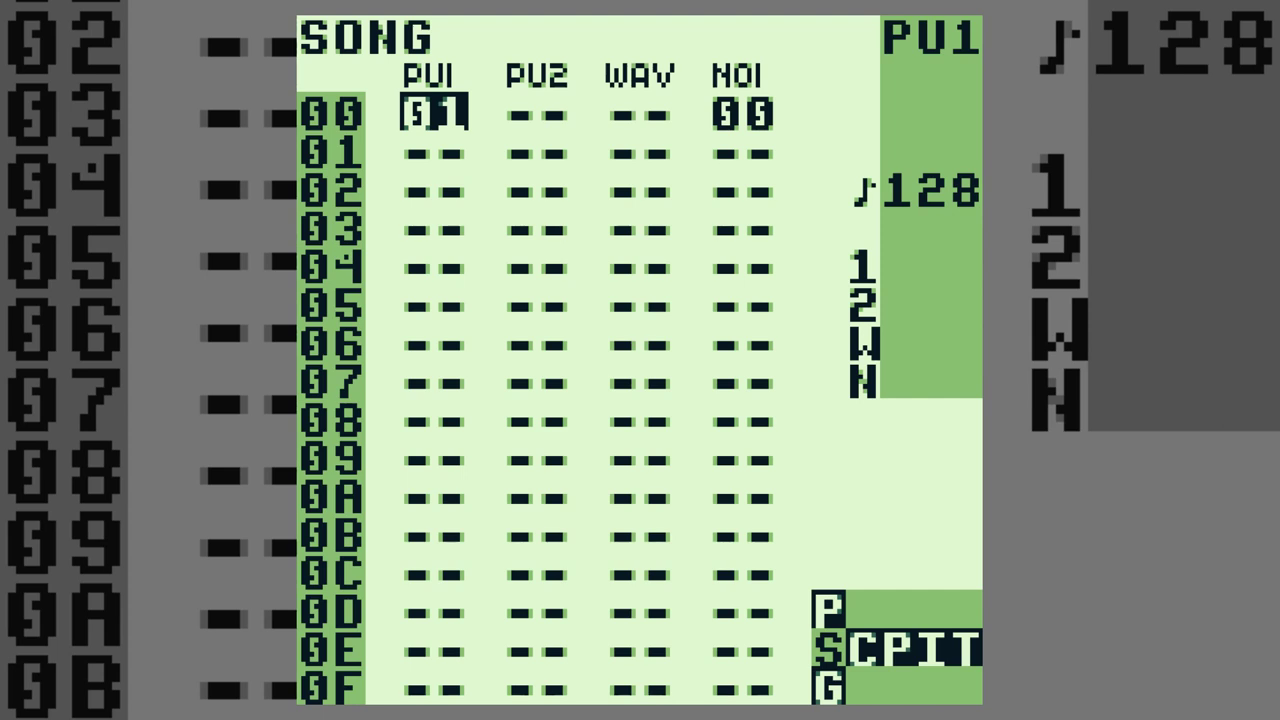
key("shift+Right")
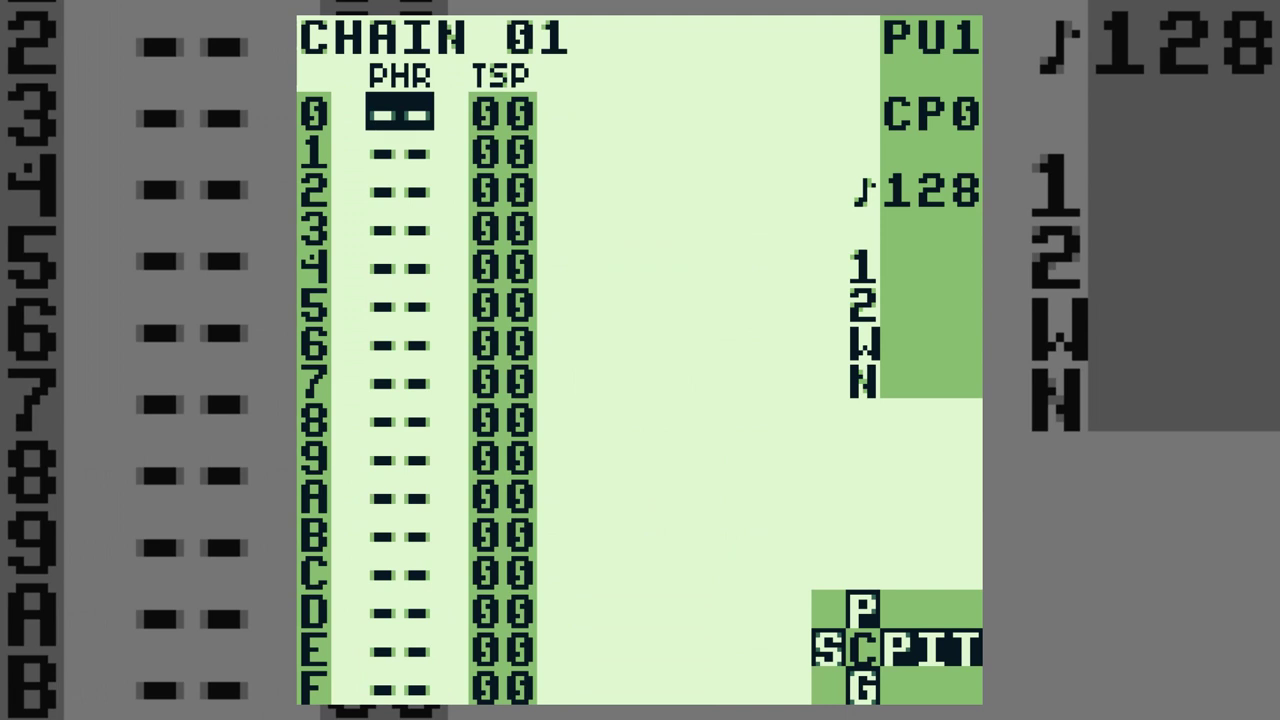
key("s")
key("shift+Right")
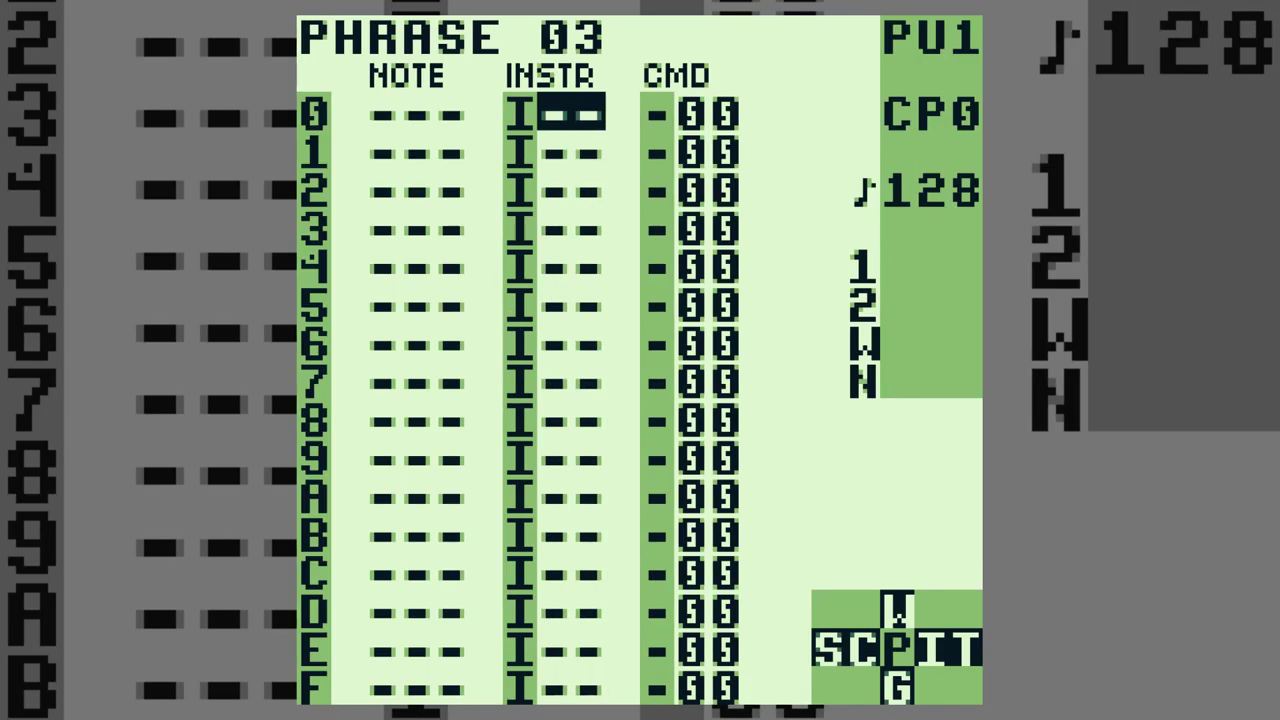
Enter a C 4 note with instrument 02 on step 0 of phrase 03.
key("Left")
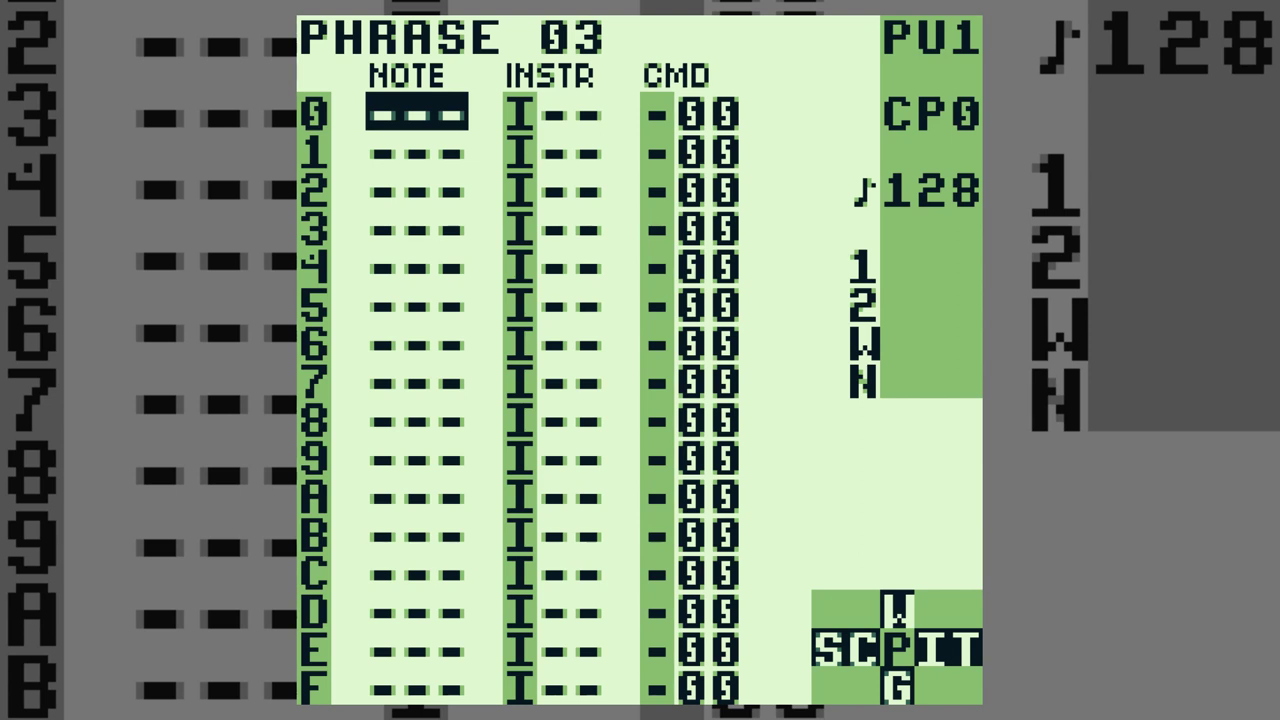
key("s")
key("Right")
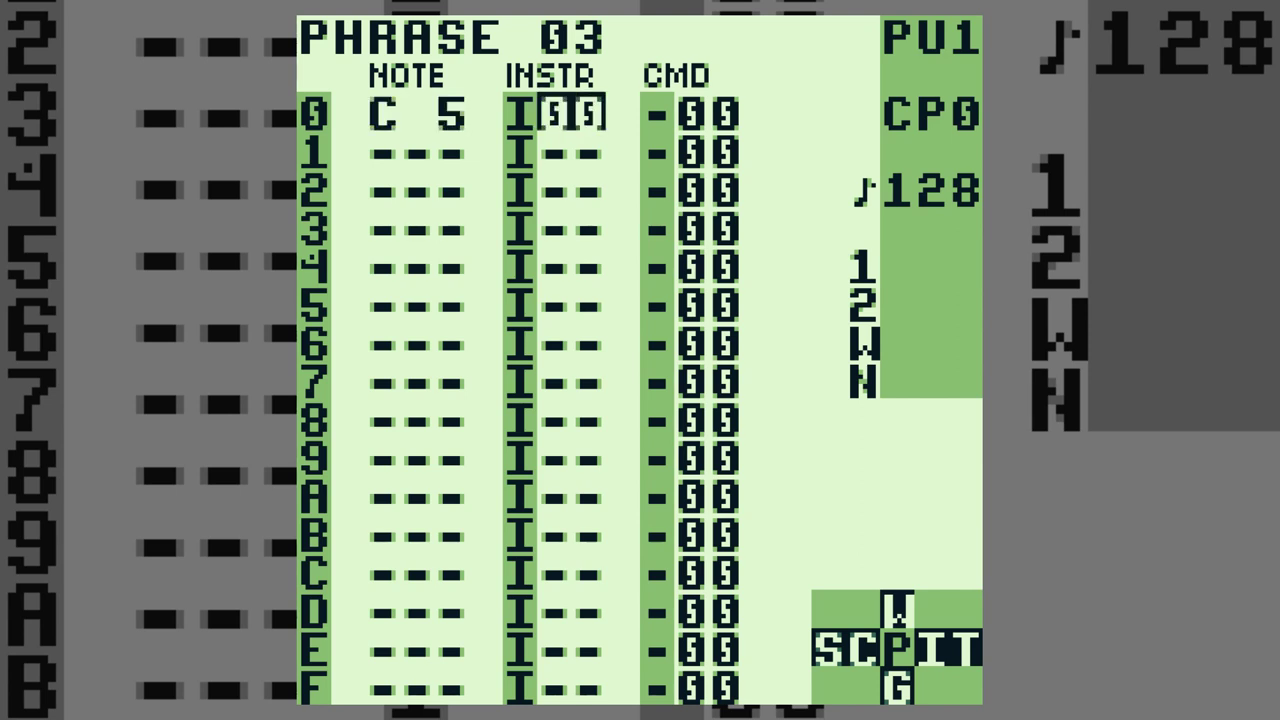
key("s+Right")
key("s+Right")
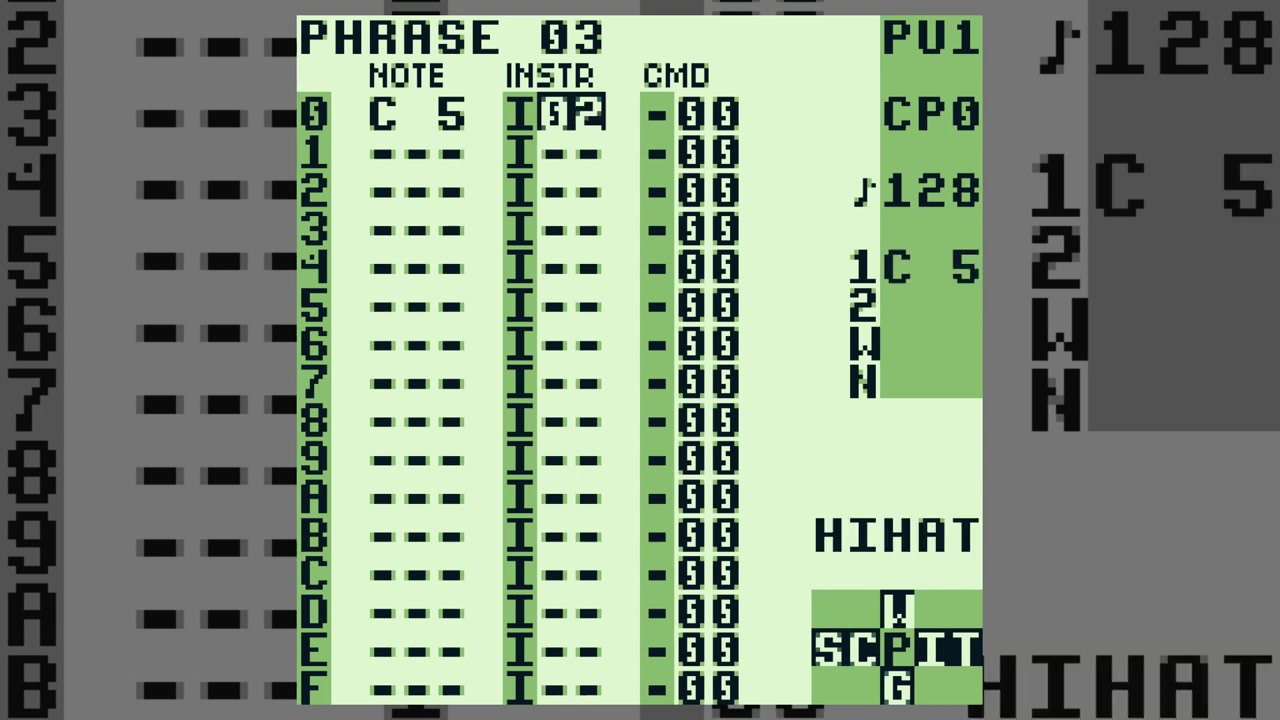
key("Left")
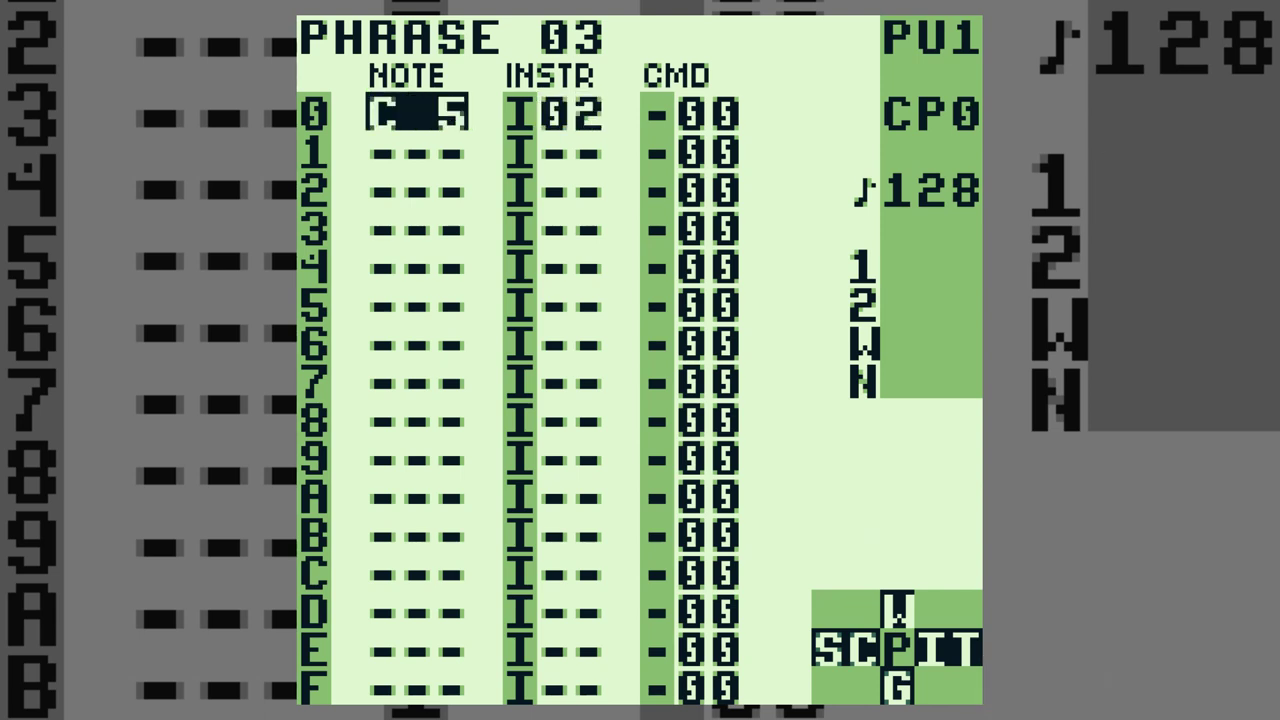
key("s+Down")
Enter an E 4 note with instrument 02 on step 4 of phrase 03.
key("Down")
key("Down")
key("Down")
key("Down")
key("s+Right")
key("s+Right")
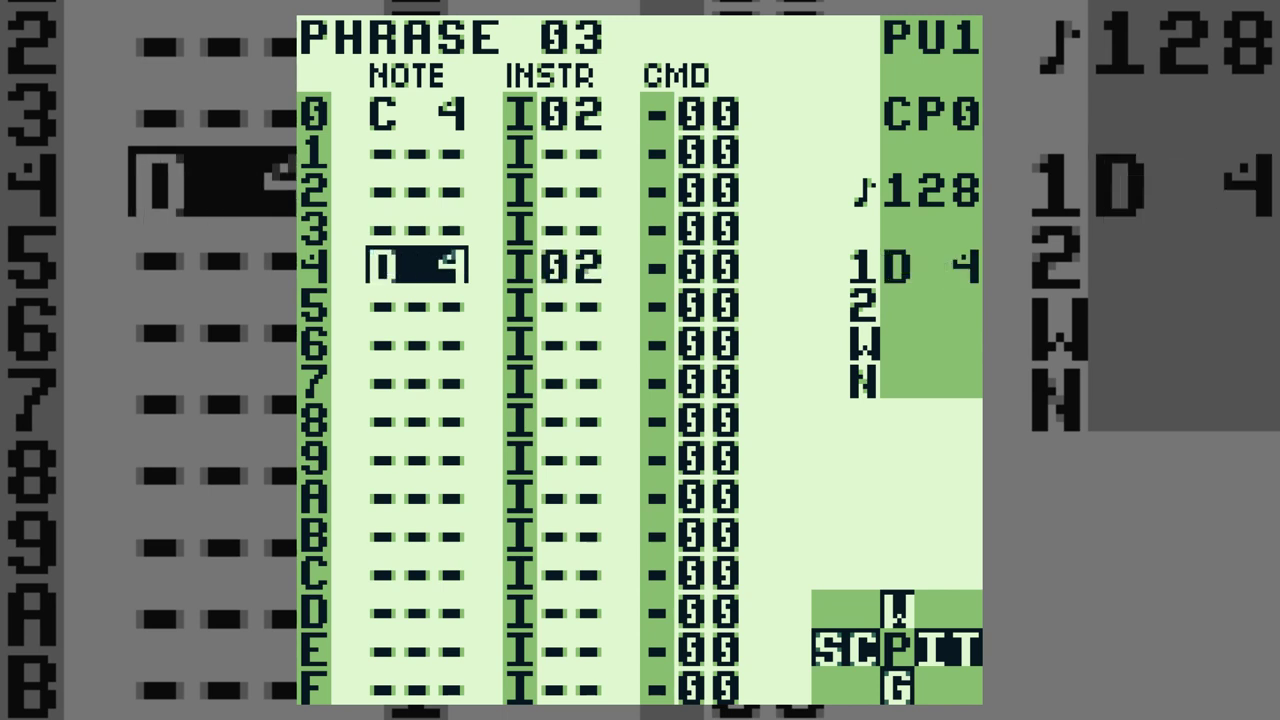
key("s+Right")
key("s+Right")
Enter a G 4 note with instrument 02 on step 8 of phrase 03.
key("Down")
key("Down")
key("Down")
key("Down")
key("s")
key("s+Right")
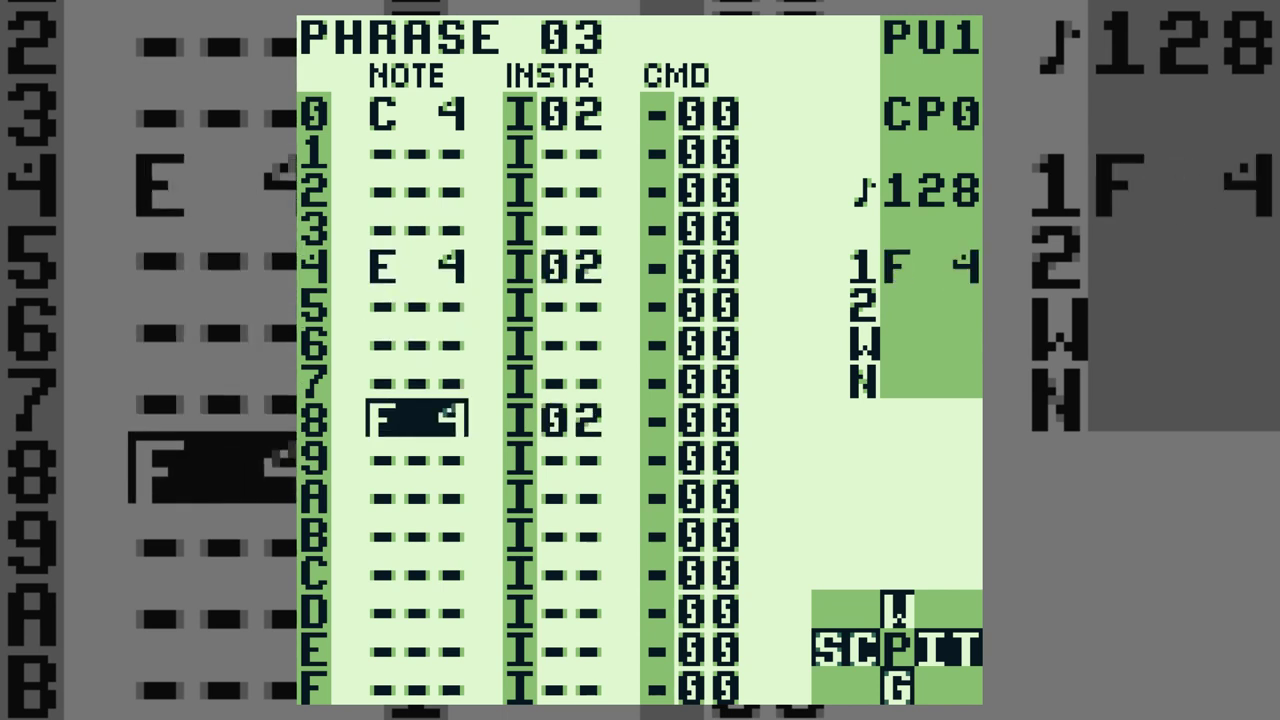
key("s+Right")
key("s+Right")
Enter a C 5 note with instrument 02 on step C of phrase 03.
key("Down")
key("Down")
key("Down")
key("Down")
key("s")
key("s+Right")
key("s+Right")
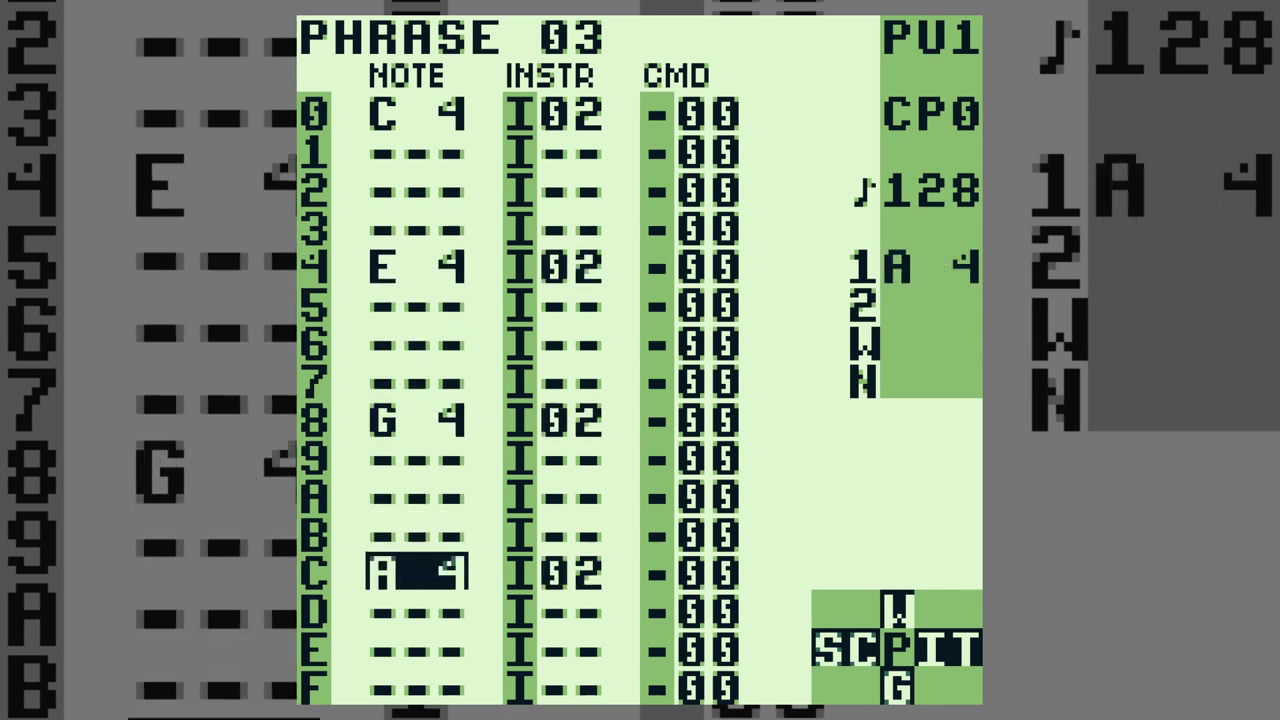
key("s+Right")
key("s+Right")
key("s+Right")
Return to step 0 of phrase 03, playing the four-note melody and stopping playback.
key("Up")
key("Up")
key("Up")
key("Up")
key("Up")
key("Up")
key("Return")
key("Up")
key("Up")
key("Up")
key("Up")
key("Up")
key("Up")
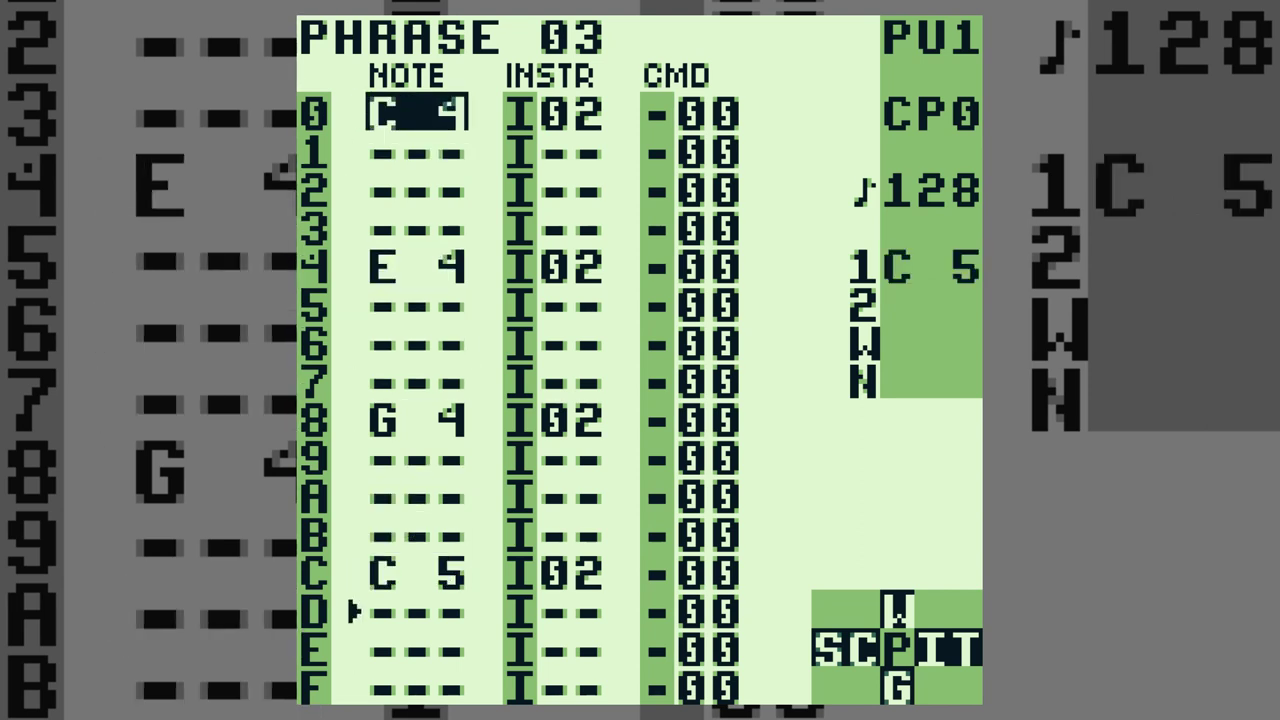
key("Return")
Open instrument 02 and shorten its envelope to A5 and on to A2, auditioning the phrase along the way.
key("Right")
key("shift+Right")
key("Down")
key("Down")
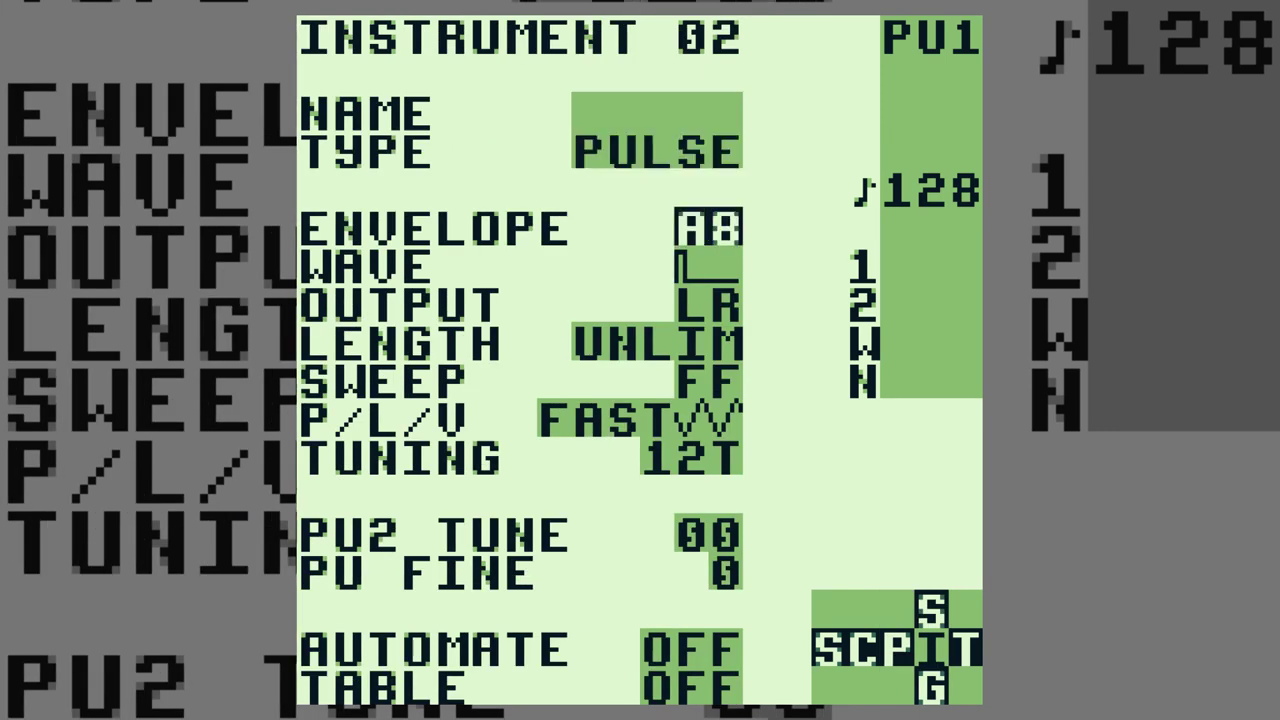
key("s+Left")
key("s+Left")
key("s+Left")
key("Return")
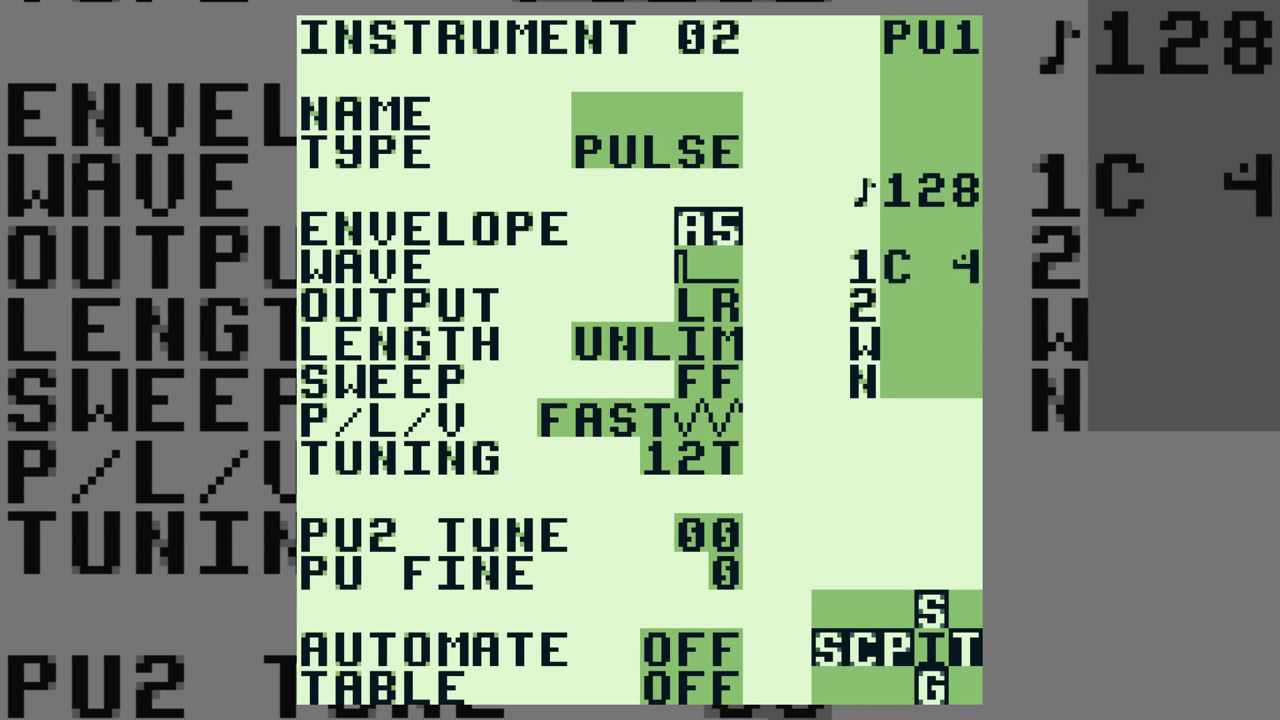
key("x+Left")
key("x+Left")
key("x+Left")
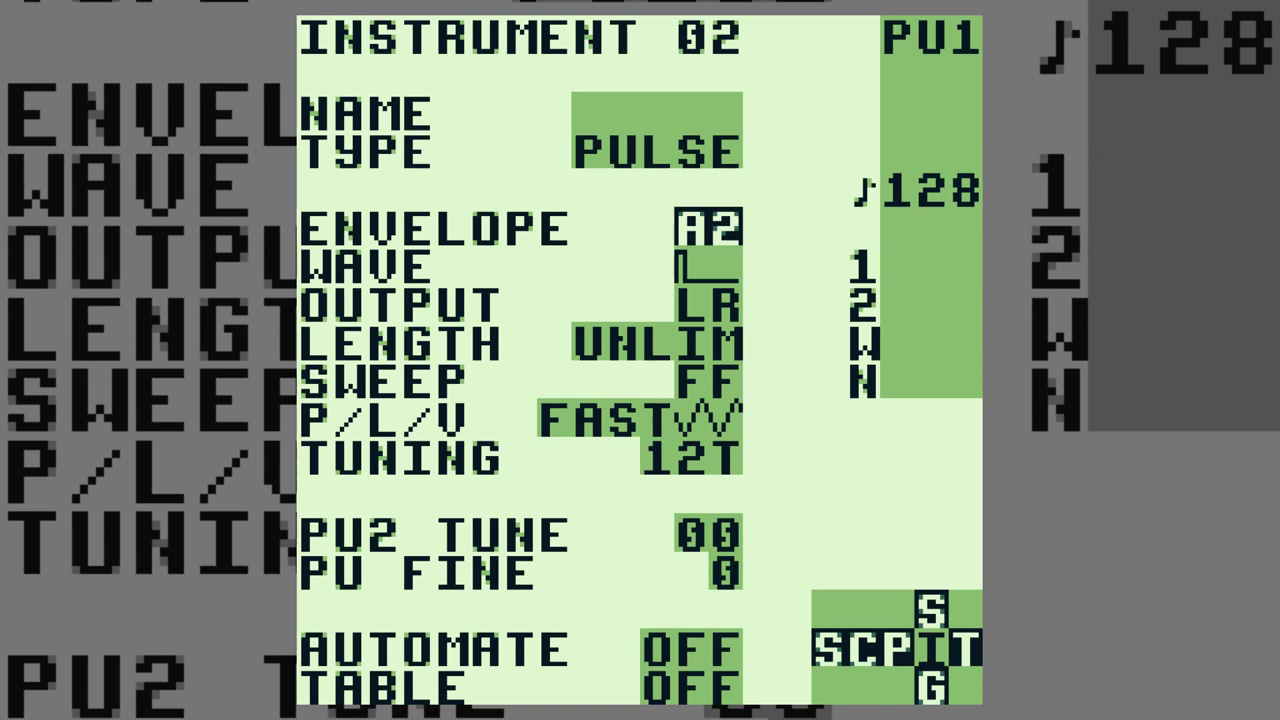
Return to phrase 03 and add an E command on step 2.
key("shift+Left")
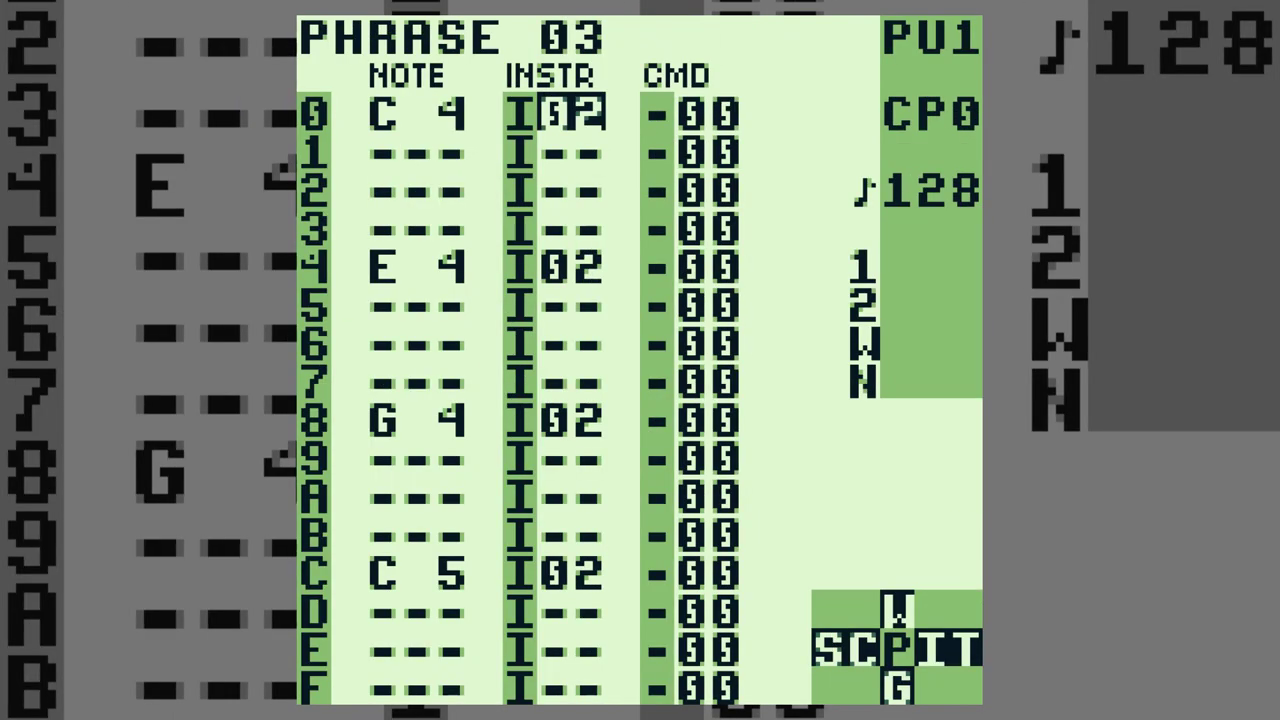
key("Down")
key("Down")
key("Down")
key("Down")
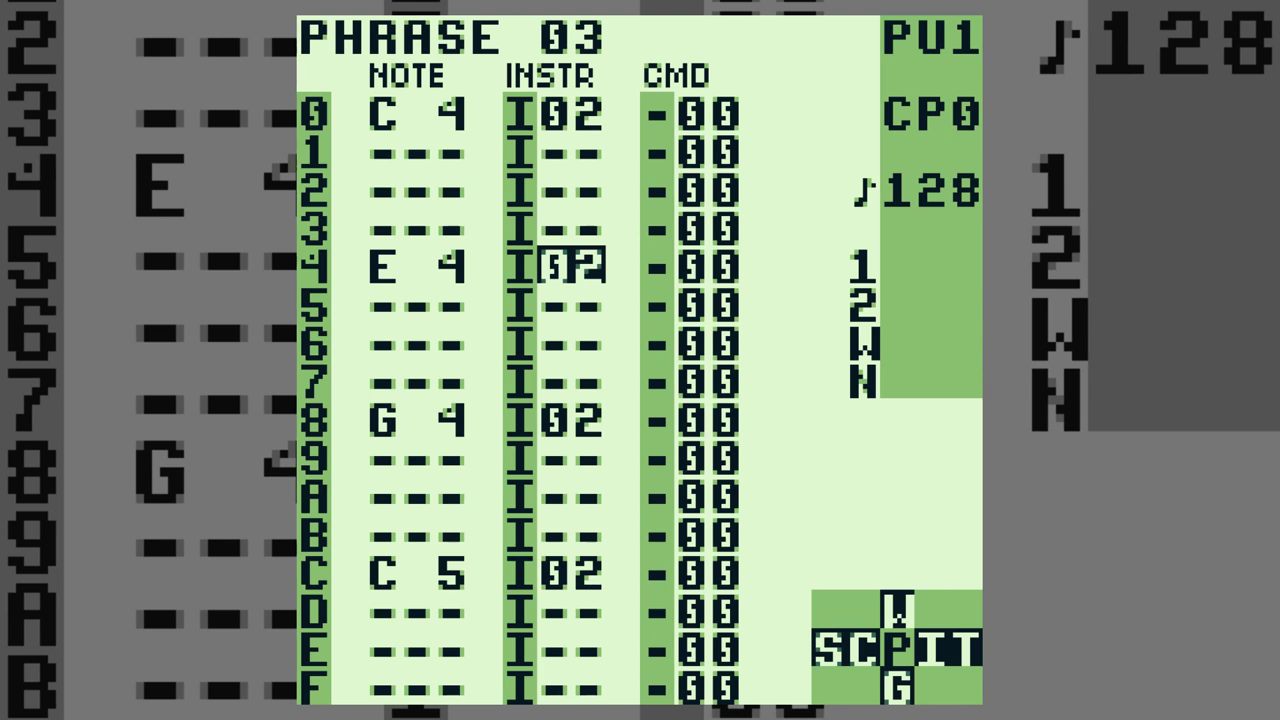
key("Right")
key("Up")
key("Right")
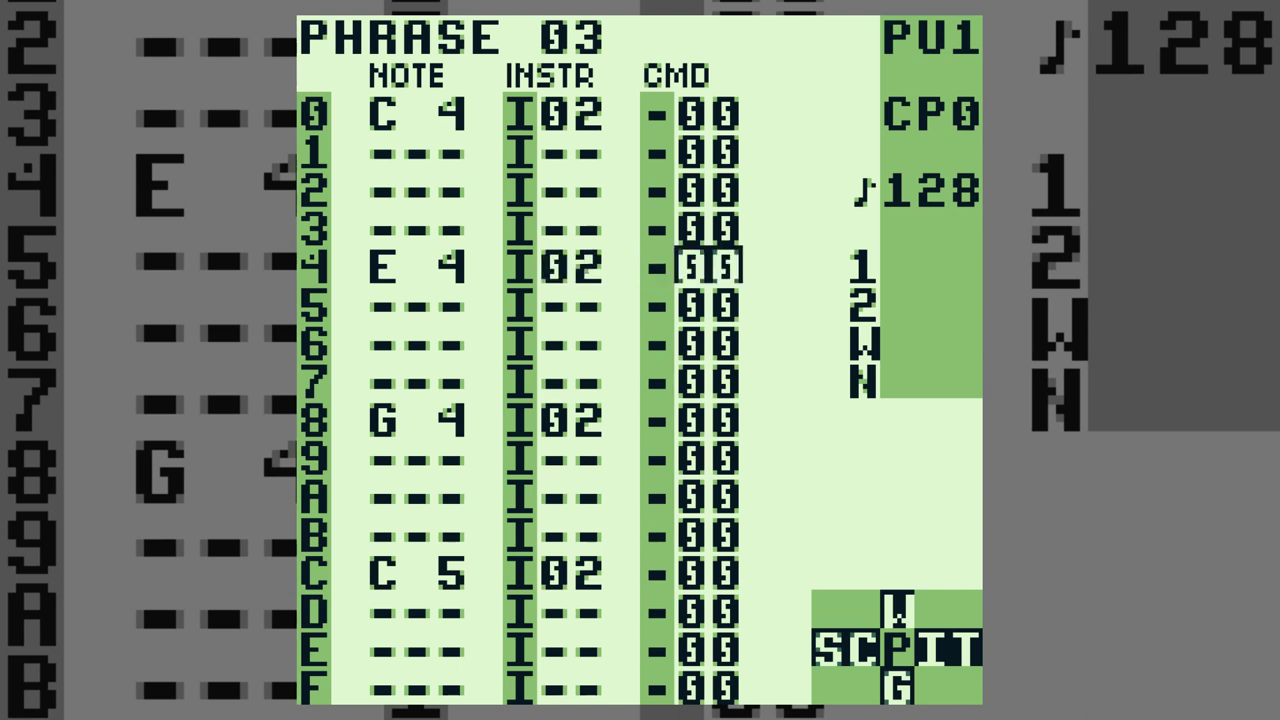
key("Up")
key("Up")
key("Up")
key("Left")
key("Down")
key("Down")
key("x")
key("x+Right")
key("x+Right")
key("x+Right")
key("x+Right")
key("x+Left")
Add an E command on step 0 of phrase 03 and go to its value.
key("Right")
key("Up")
key("Up")
key("Left")
key("x")
key("Right")
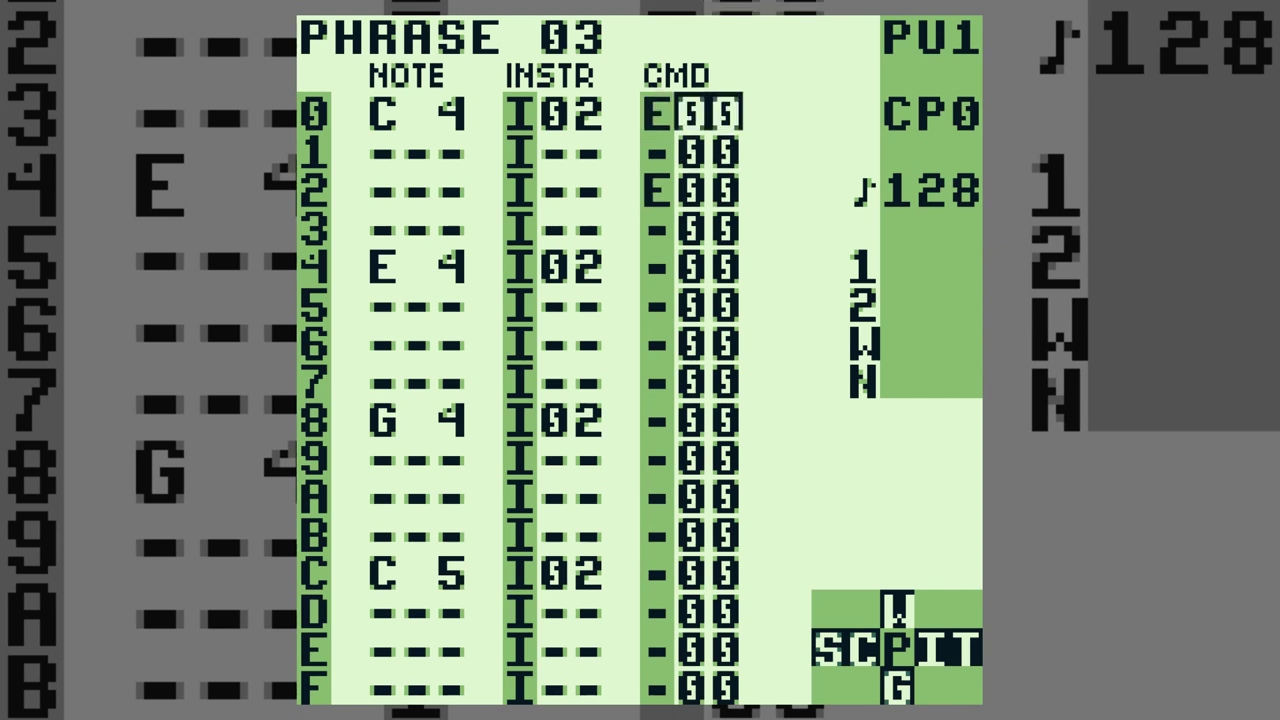
Fill phrase 03's command column with W, V and E commands, including E61 on step 2 and V26 on step D, and audition the phrase.
key("Down")
key("Down")
key("x+Right")
key("x+Right")
key("x+Right")
key("x+Up")
key("x+Up")
key("x+Up")
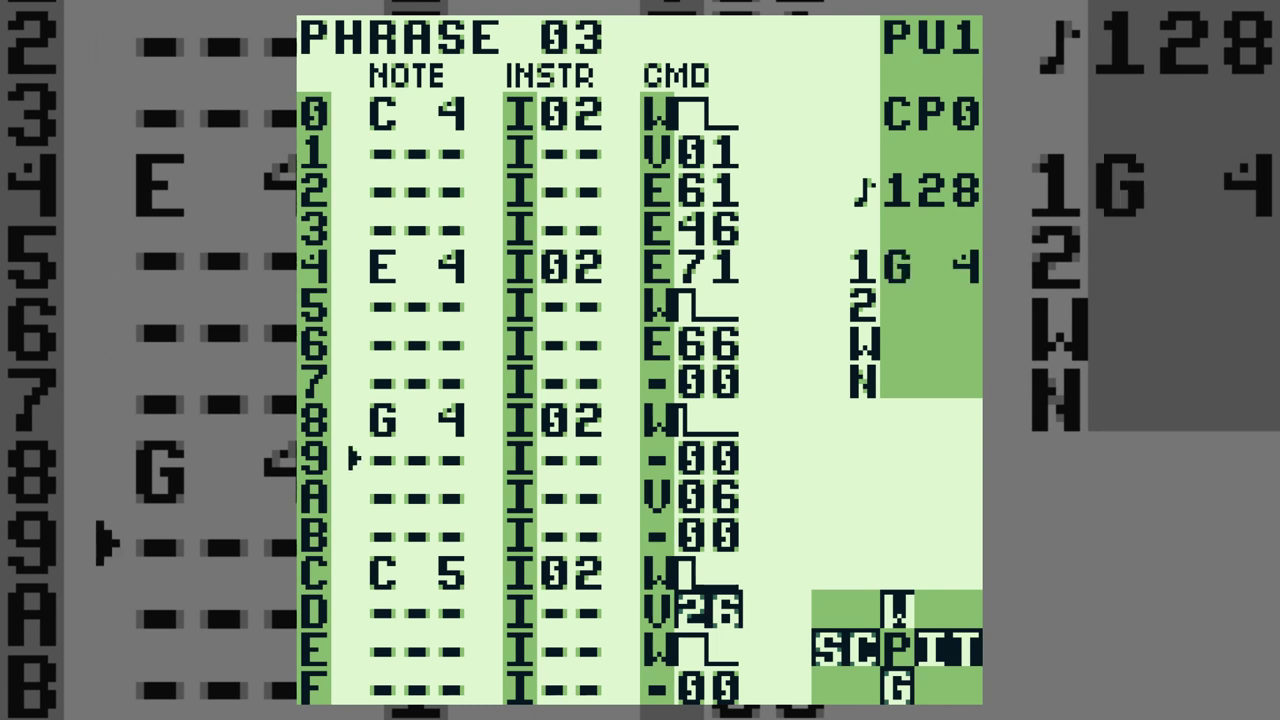
key("Return")
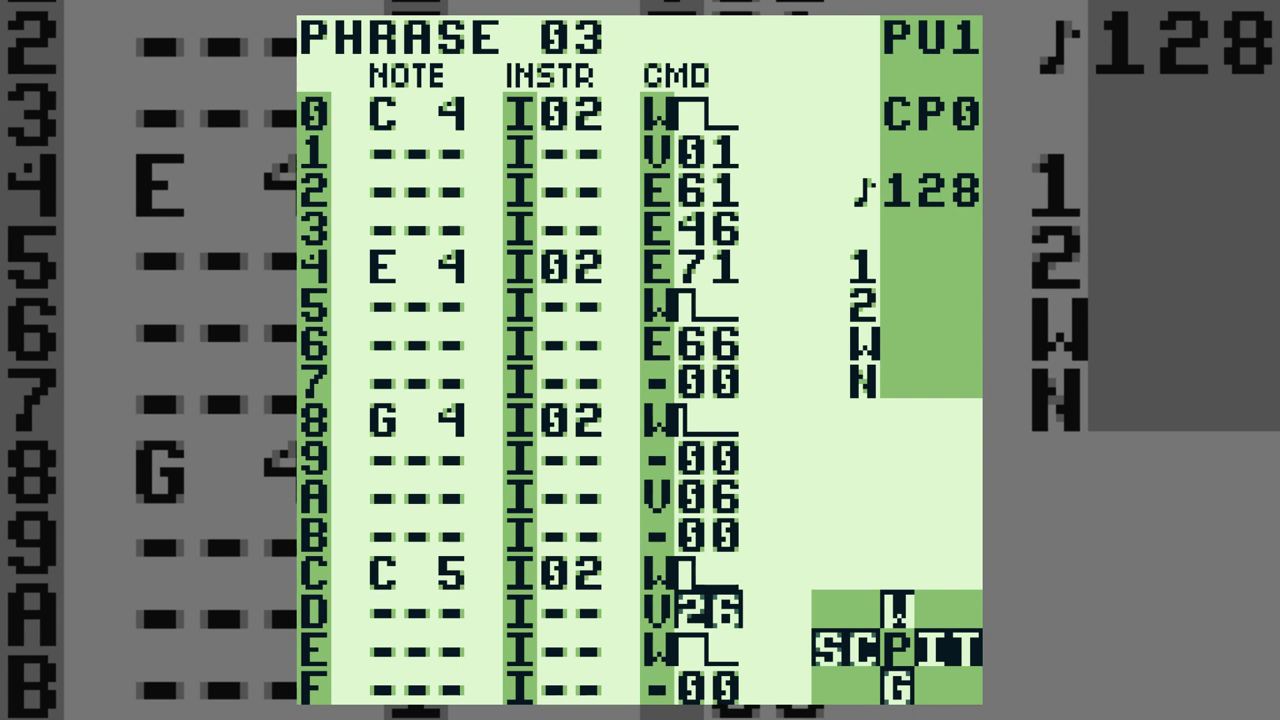
key("Return")
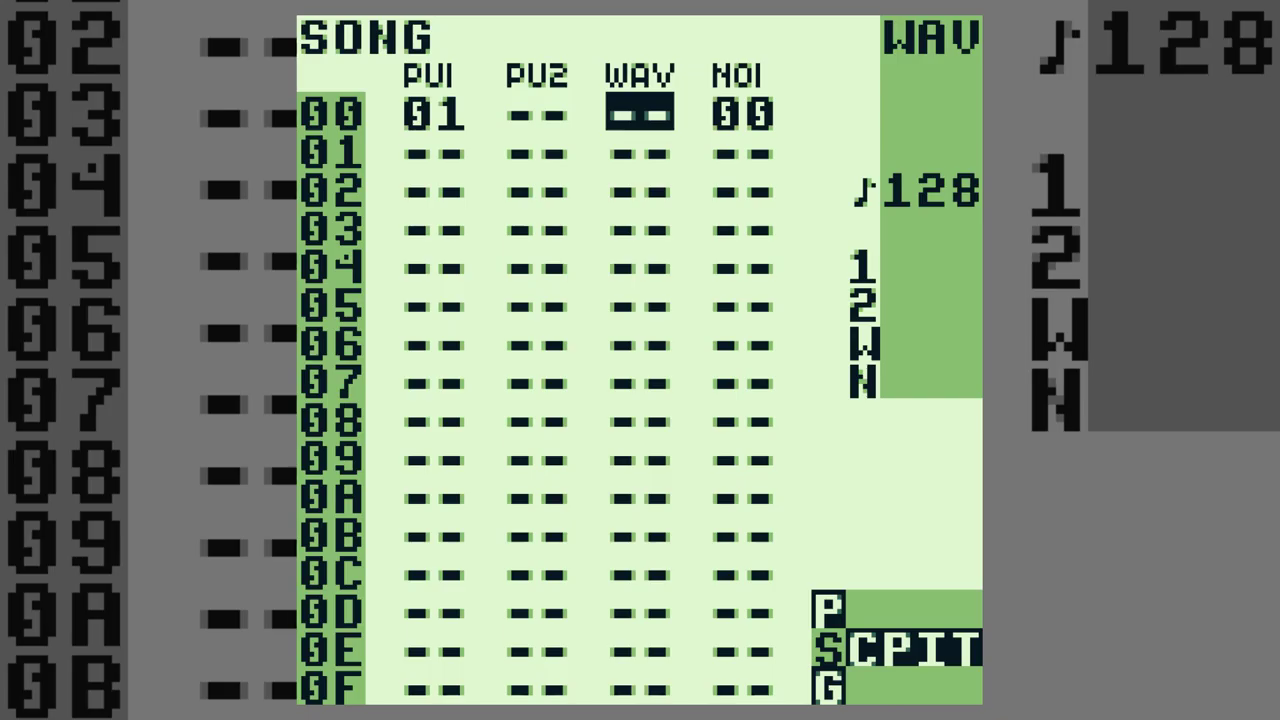
Create a new chain on song row 00 of the WAV channel, add new phrase 04 and open it at step 0.
key("s")
key("s")
key("shift+Right")
key("x")
key("shift+Right")
key("Left")
key("Up")
key("Up")
key("Up")
key("Up")
key("Up")
key("Up")
key("Up")
key("Up")
key("Up")
key("Up")
key("Up")
key("Up")
key("Up")
key("Left")
key("Left")
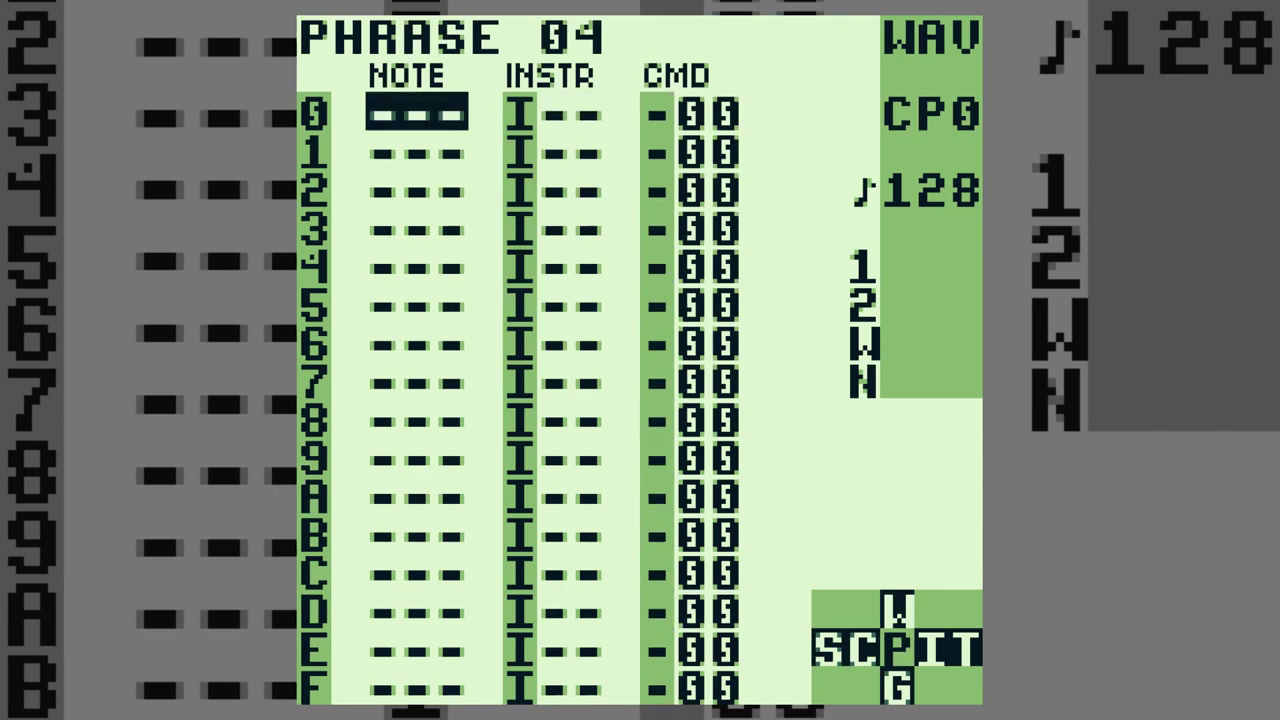
Assign instrument 03 to step 0 of phrase 04 and open that instrument's settings.
key("Right")
key("x")
key("x+Right")
key("x+Right")
key("x+Right")
key("shift+Right")
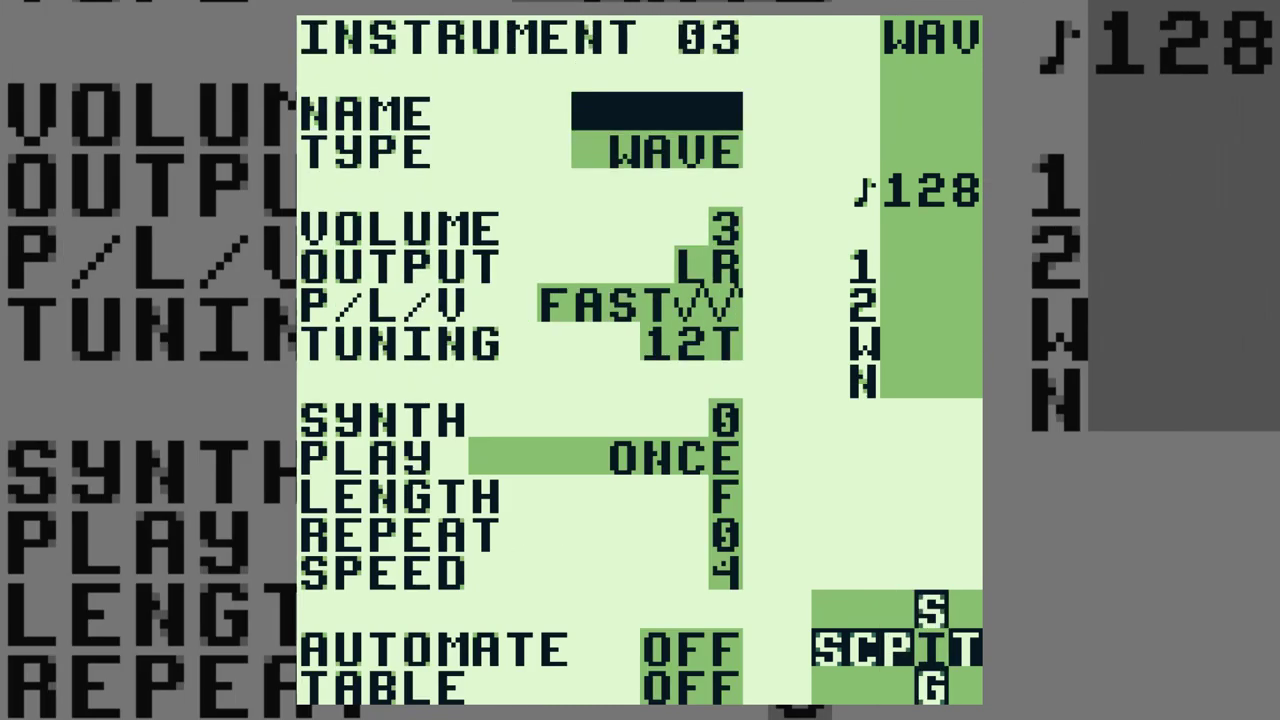
Set the PLAY mode of wave instrument 03 to MANUAL.
key("Down")
key("Down")
key("Down")
key("Down")
key("Down")
key("Down")
key("Down")
key("x+Left")
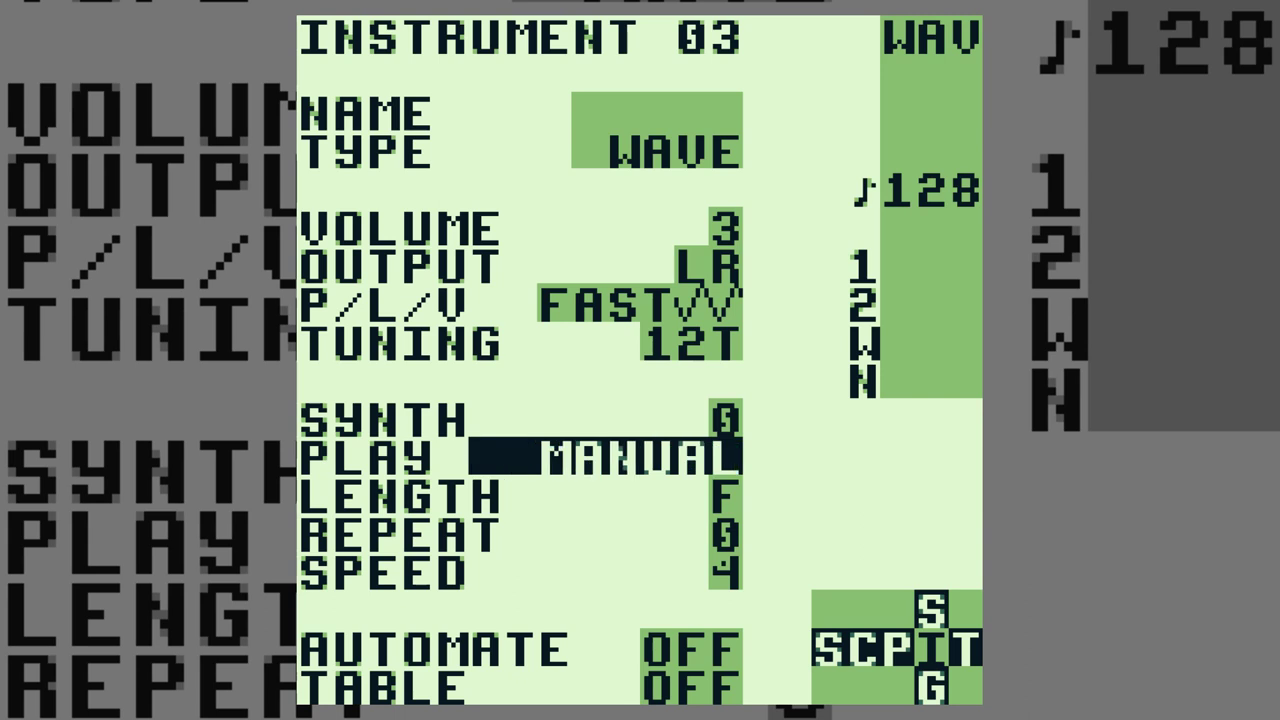
Fill phrase 04 with a repeating C 2, G 2, E 2, G 1, G 2 pattern using instrument 03 and play it.
key("shift+Left")
key("Return")
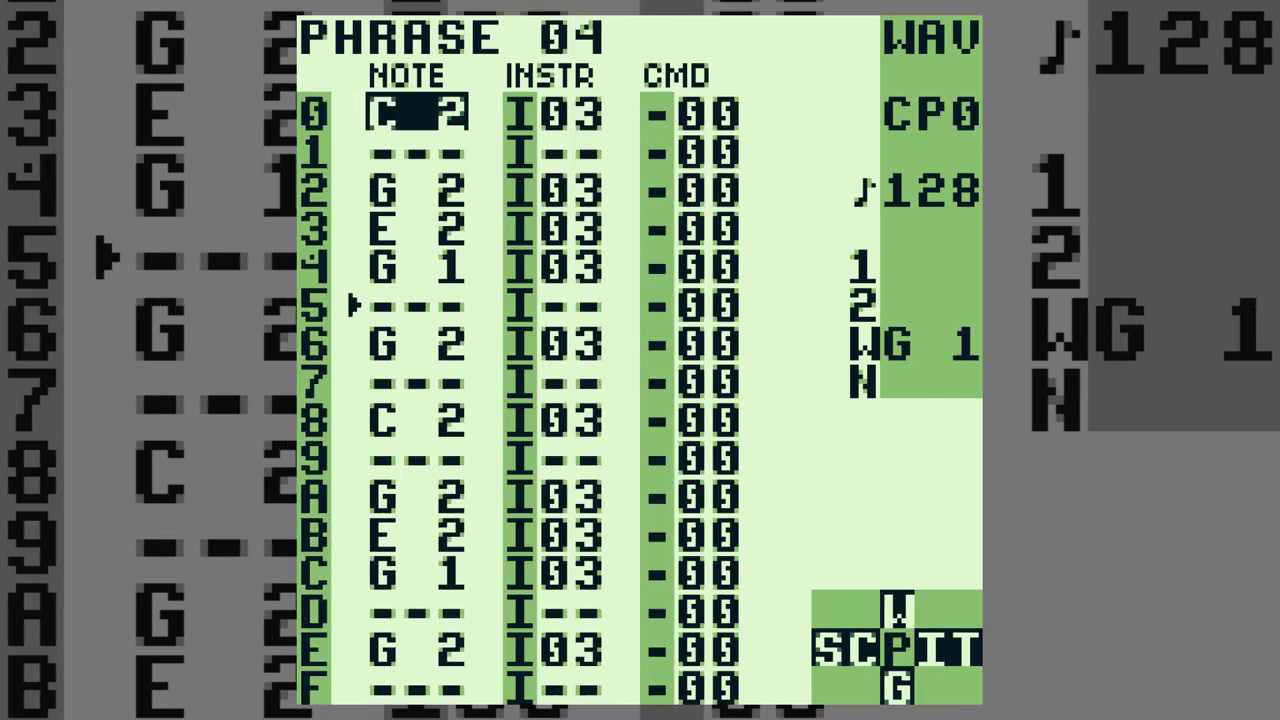
Reopen instrument 03 and try its PLAY mode at ONCE.
key("Right")
key("BackSpace+Right")
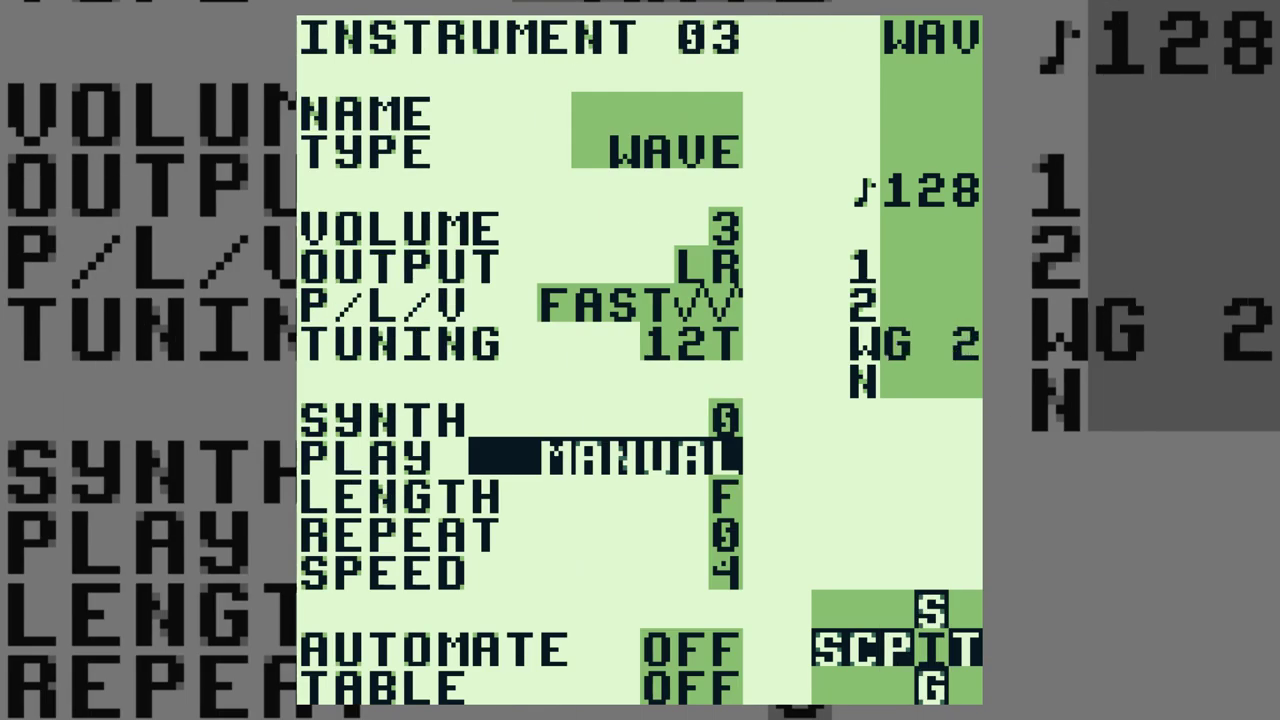
key("x+Right")
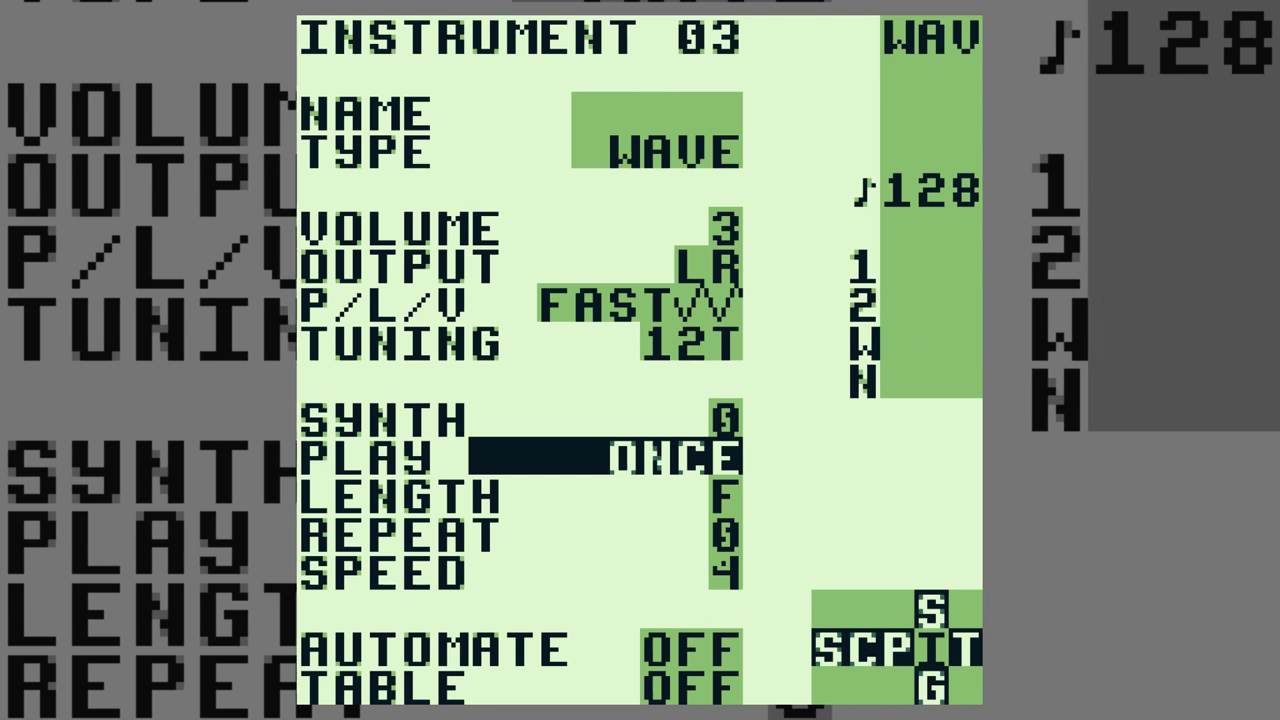
Restore the PLAY mode of instrument 03 to MANUAL and reopen its settings from phrase 04.
key("shift+Left")
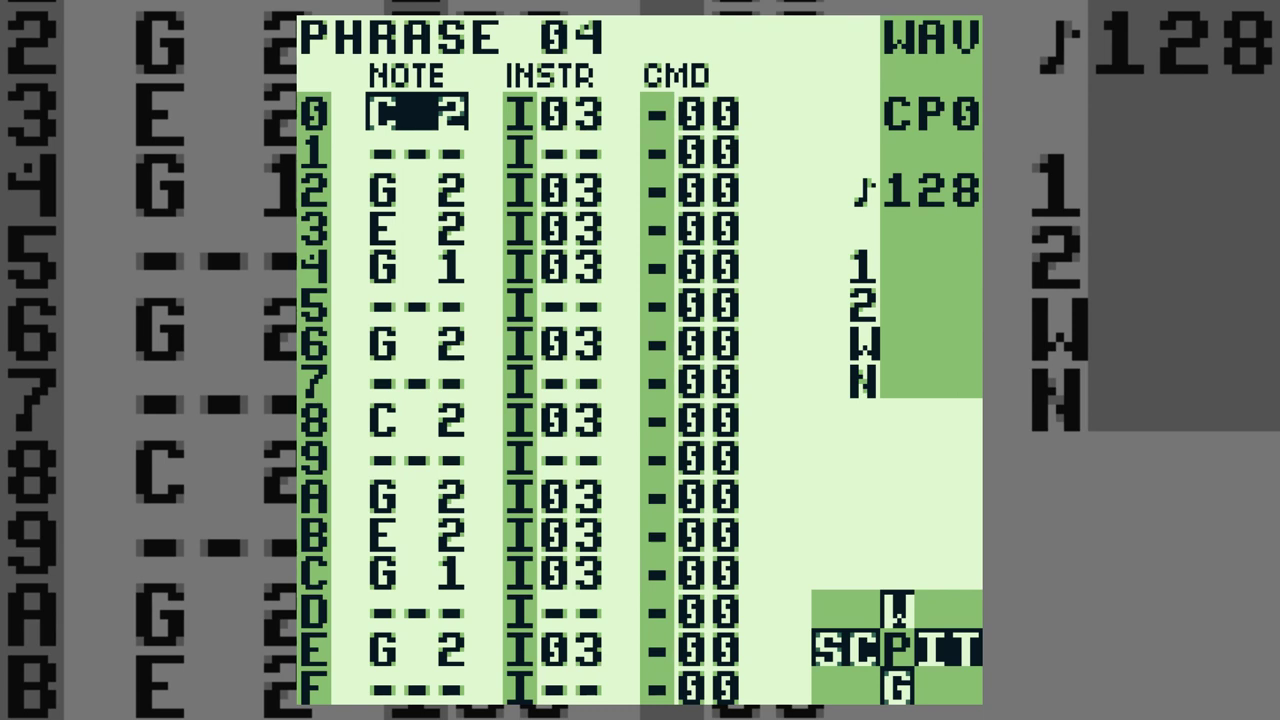
key("Right")
key("shift+Right")
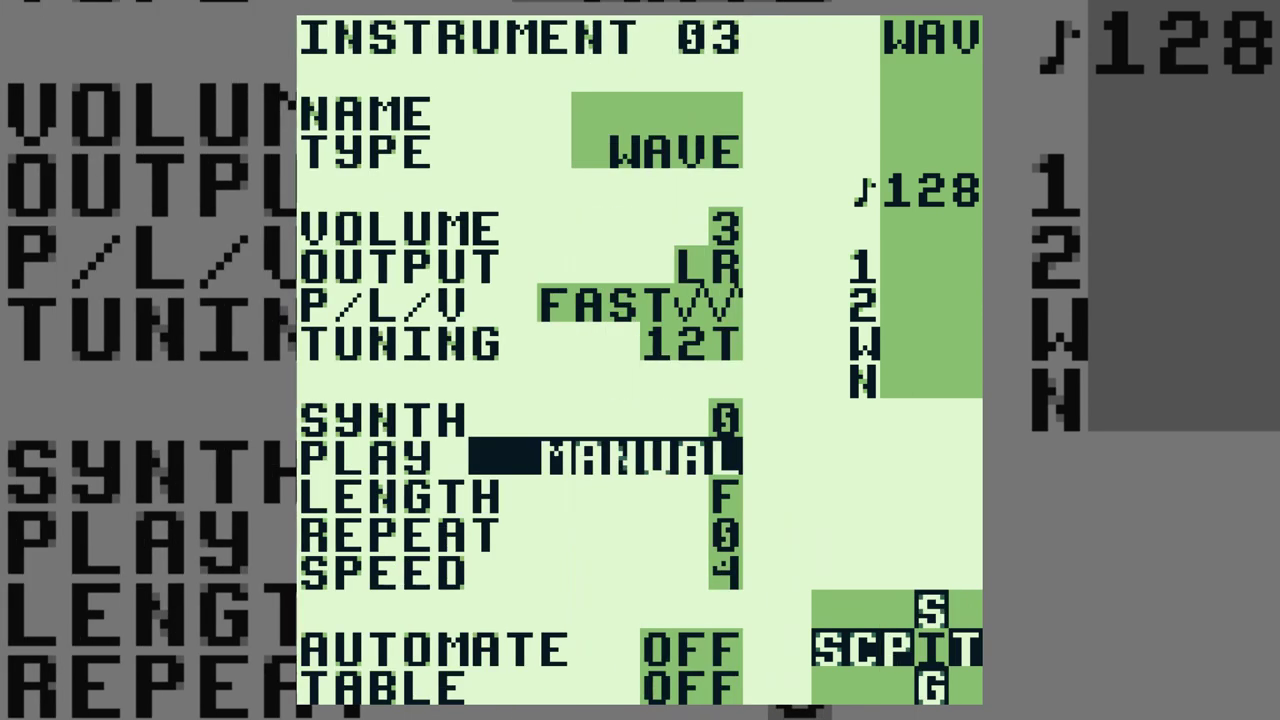
Look through all the settings of wave instrument 03, from NAME down to TABLE.
key("Up")
key("Up")
key("Up")
key("Up")
key("Up")
key("Up")
key("Up")
key("Down")
key("Down")
key("Down")
key("Down")
key("Down")
key("Down")
key("Down")
key("Down")
key("Down")
key("Down")
key("Down")
key("Down")
key("Up")
key("Up")
key("Up")
key("Up")
key("Up")
key("Up")
key("Up")
key("Up")
key("Up")
key("Up")
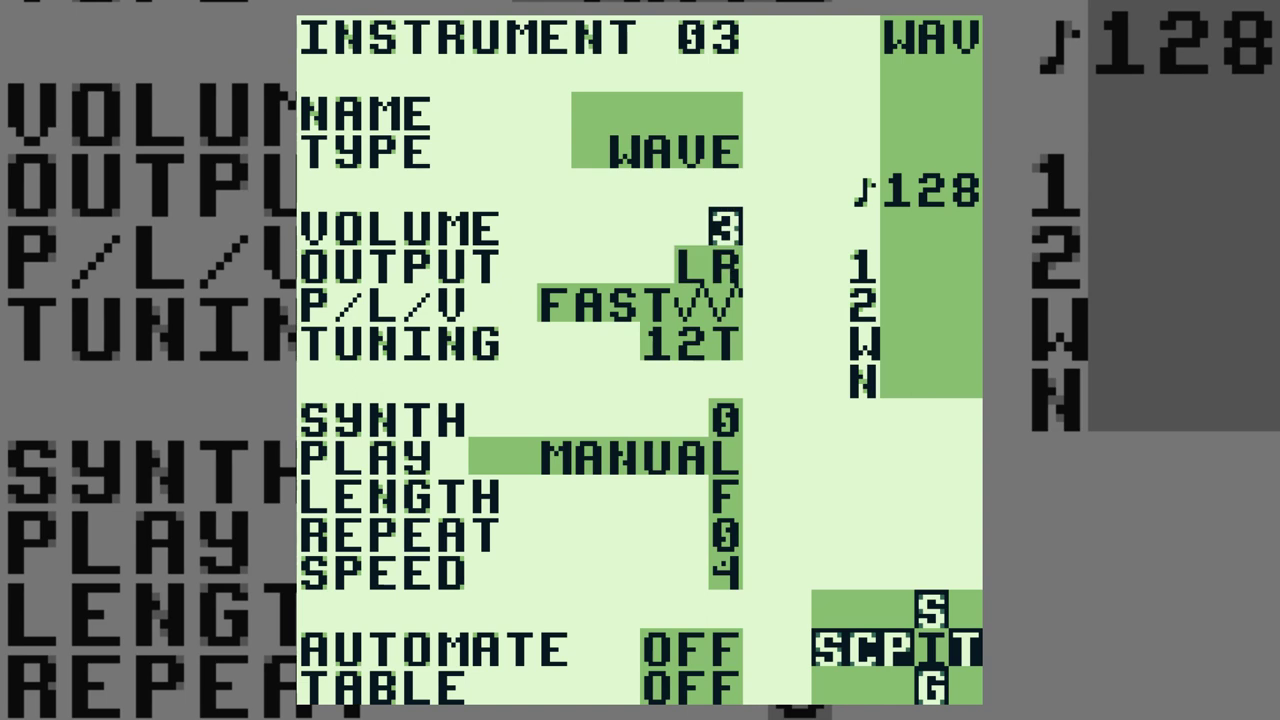
Try lower VOLUME values for wave instrument 03 and restore the volume to 3.
key("s+Left")
key("s+Left")
key("s+Left")
key("s+Right")
key("s+Right")
key("s+Right")
Return to phrase 04 and play it with the E volume commands in its command column.
key("shift+Left")
key("Left")
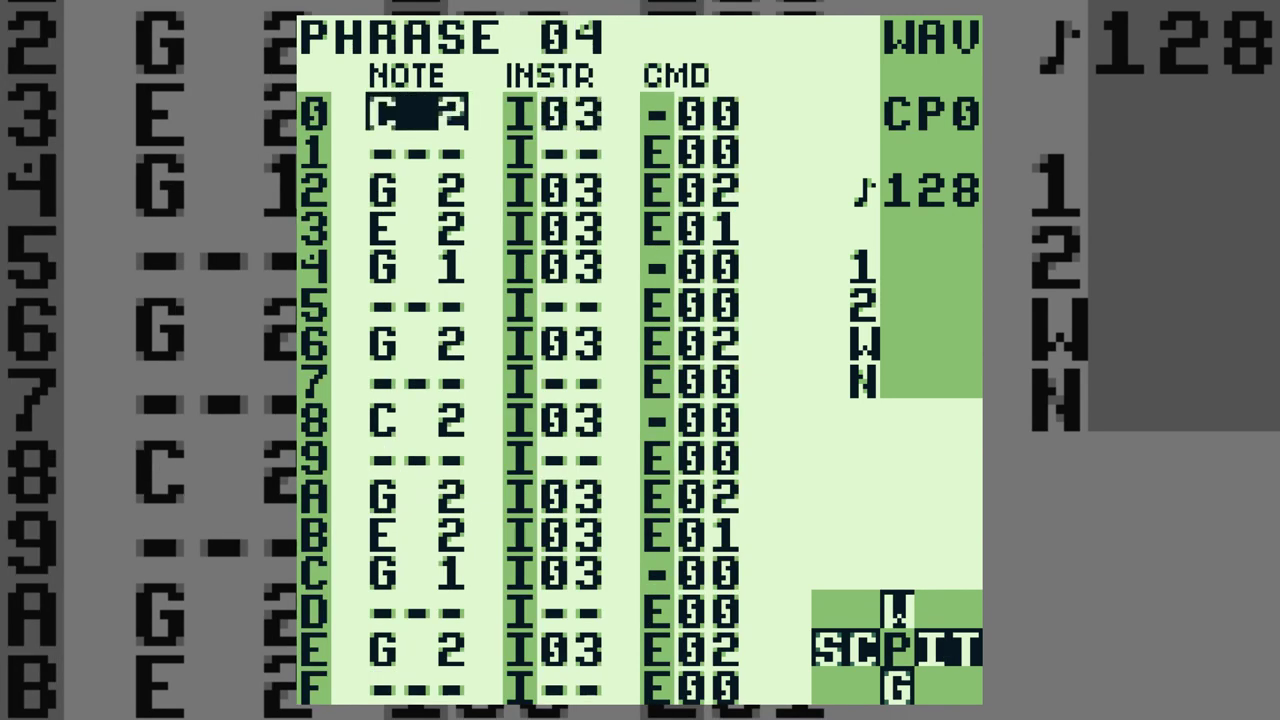
key("Return")
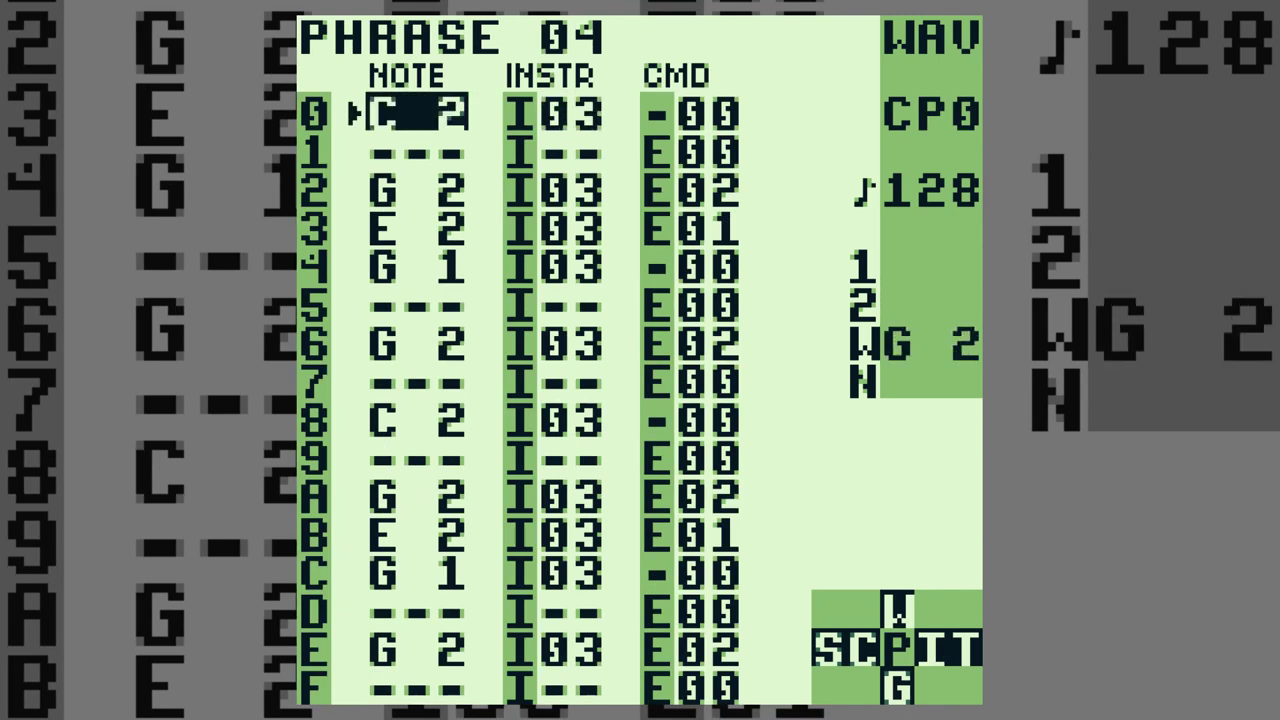
Compare the playback of phrase 04 without its E commands by cutting the command column and pasting it back.
key("Right")
key("Right")
key("shift+a")
key("shift+a")
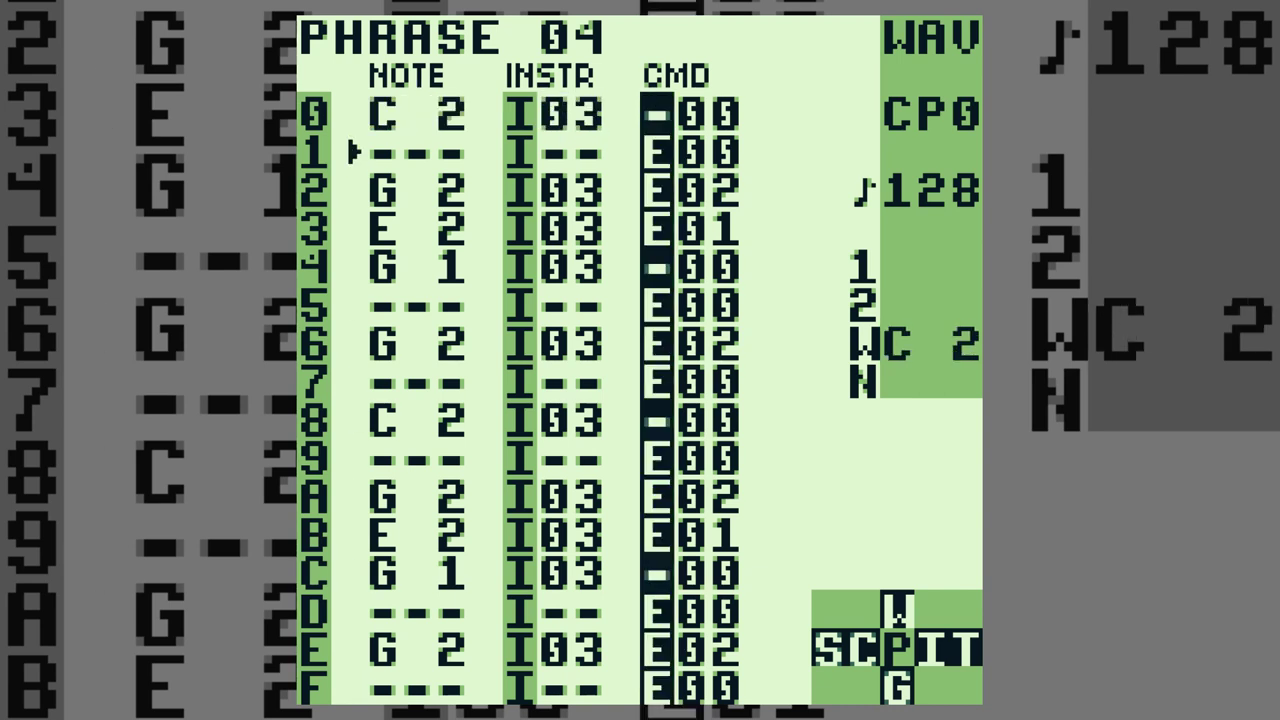
key("Right")
key("shift+s")
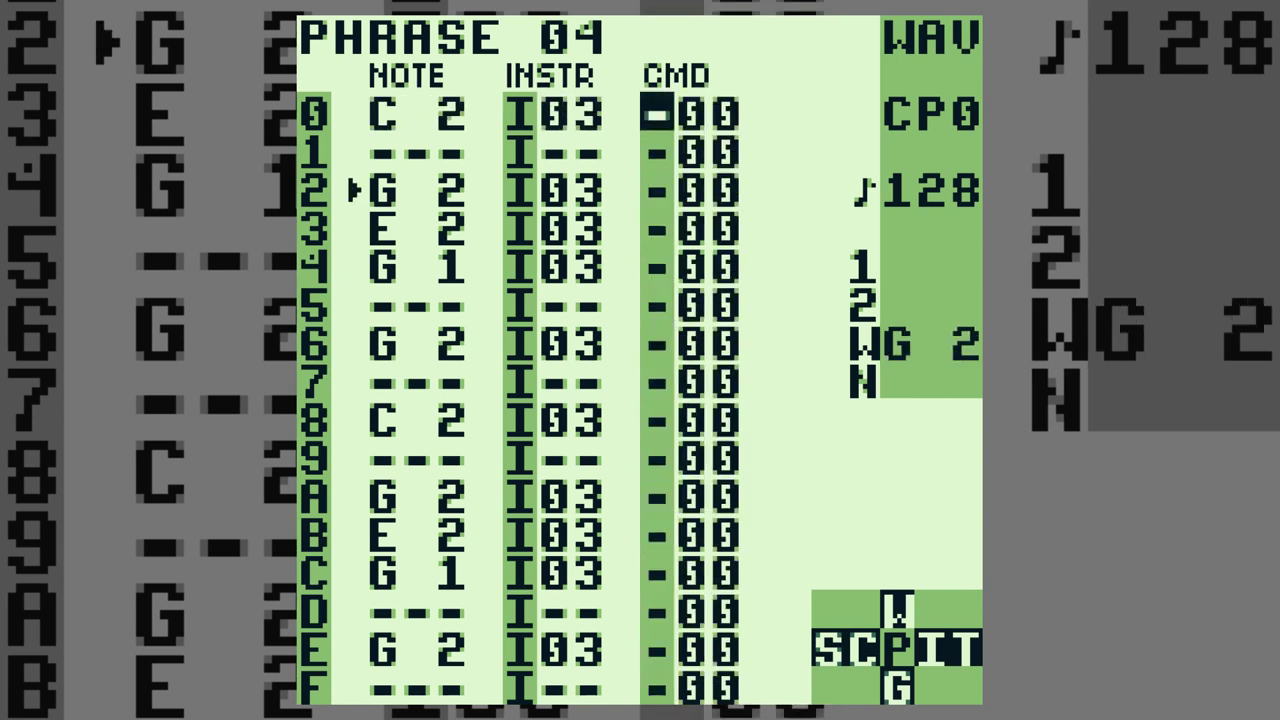
key("shift+s")
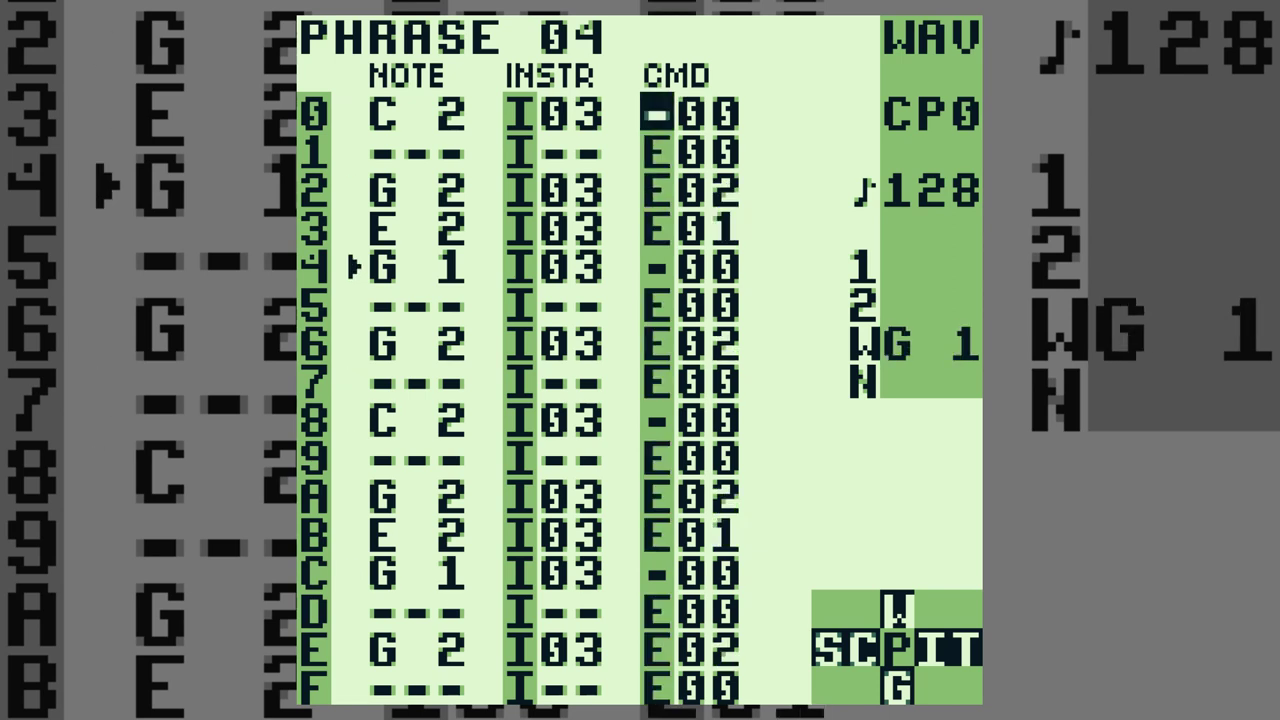
key("Return")
key("Left")
key("Left")
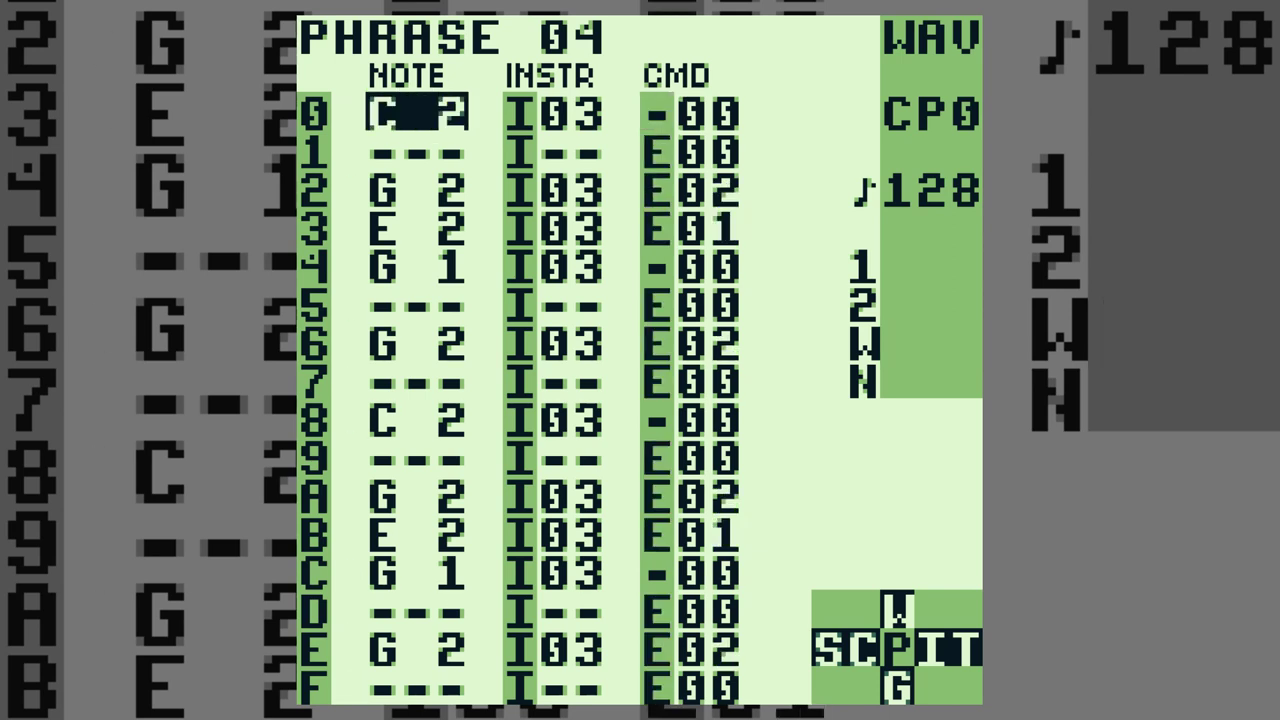
Reopen the settings of instrument 03 and examine its OUTPUT and P/L/V fields.
key("Right")
key("shift+Right")
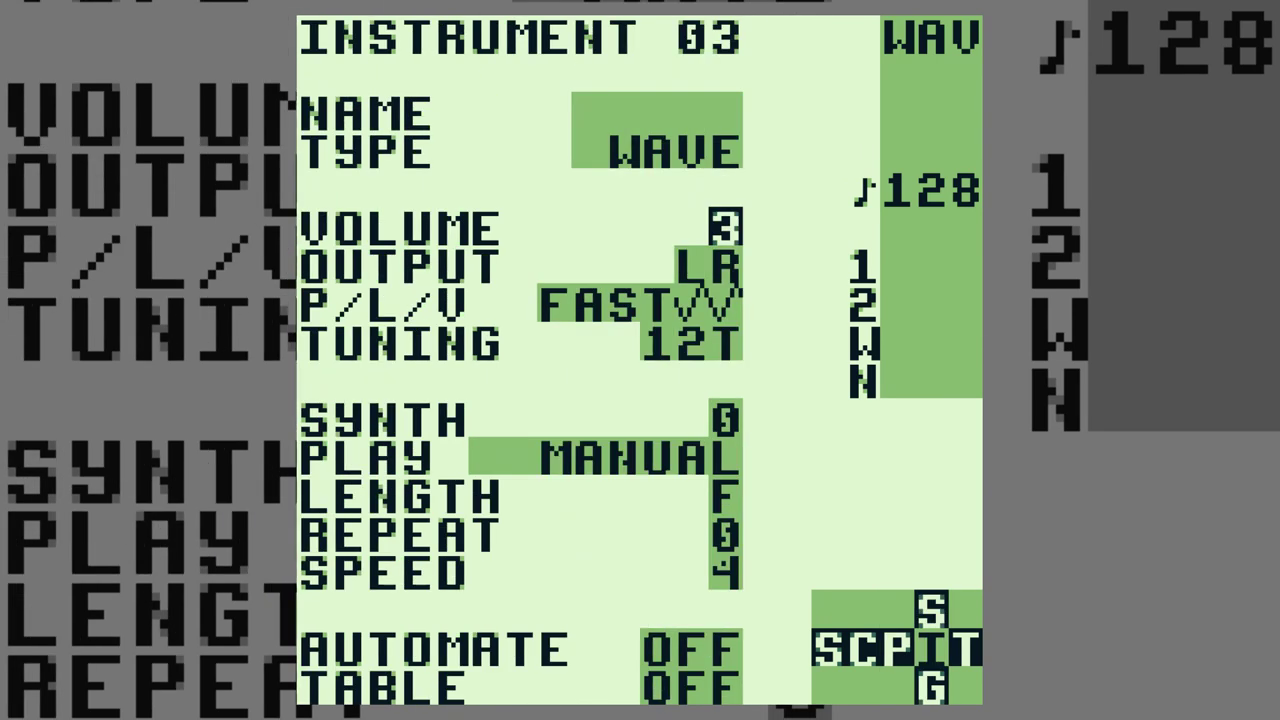
key("Down")
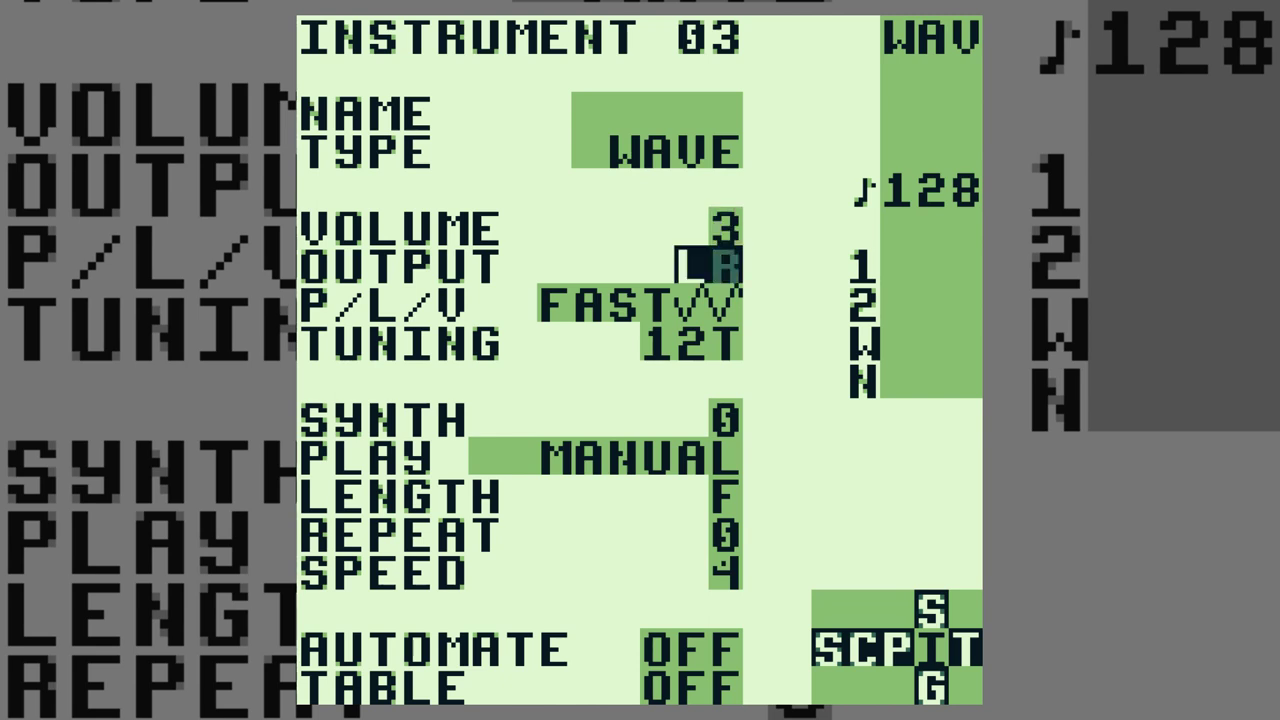
key("Down")
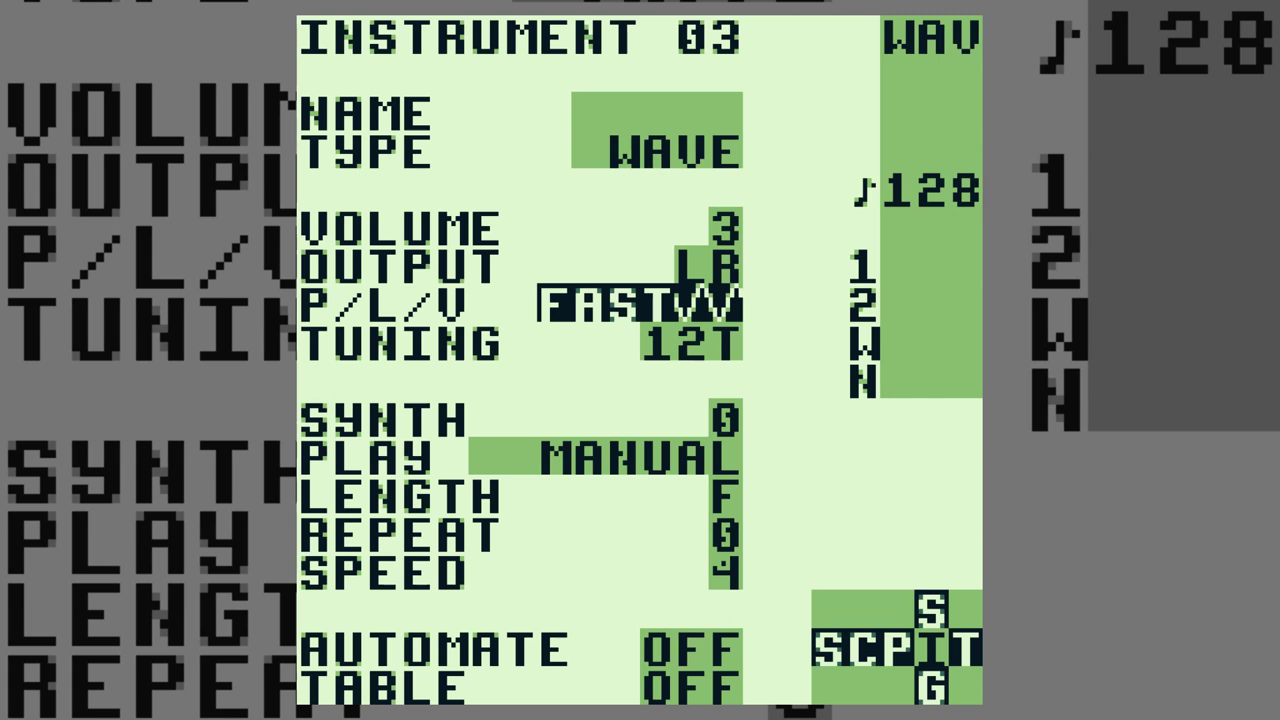
Try the DRM option for instrument 03's TUNING and restore it to 12T.
key("Down")
key("x+Right")
key("x+Right")
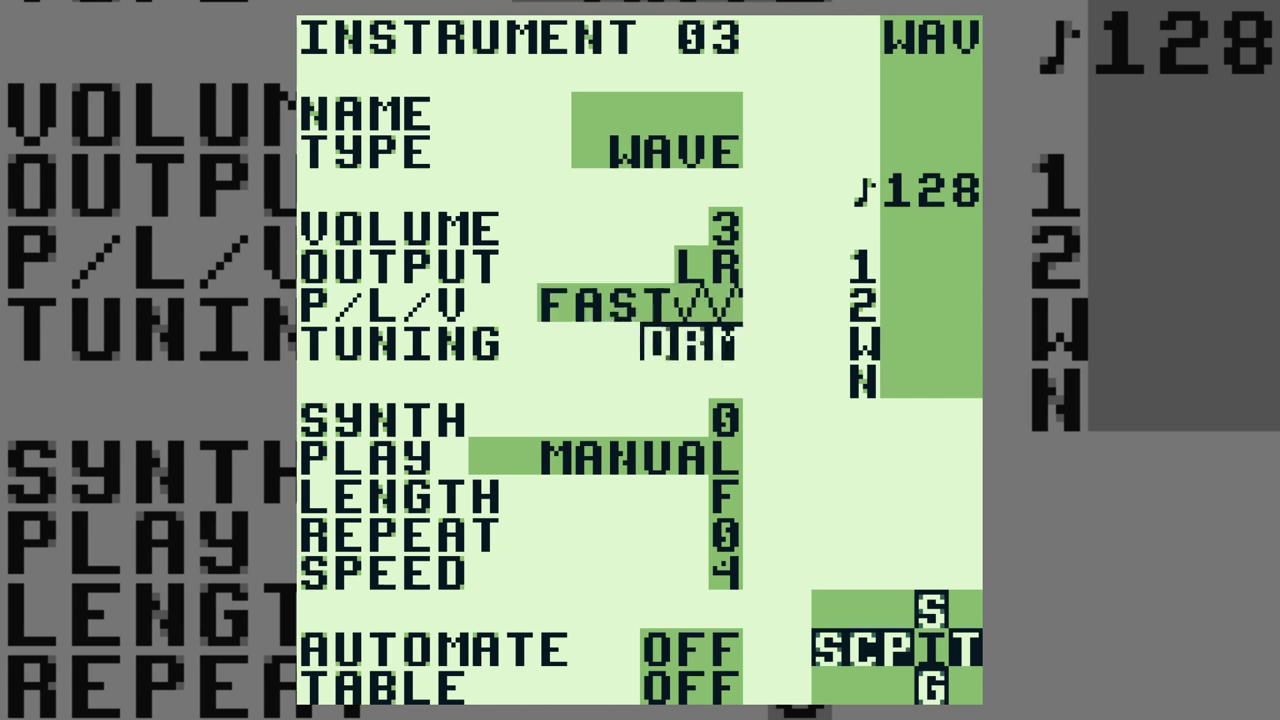
key("x+Left")
key("x+Left")
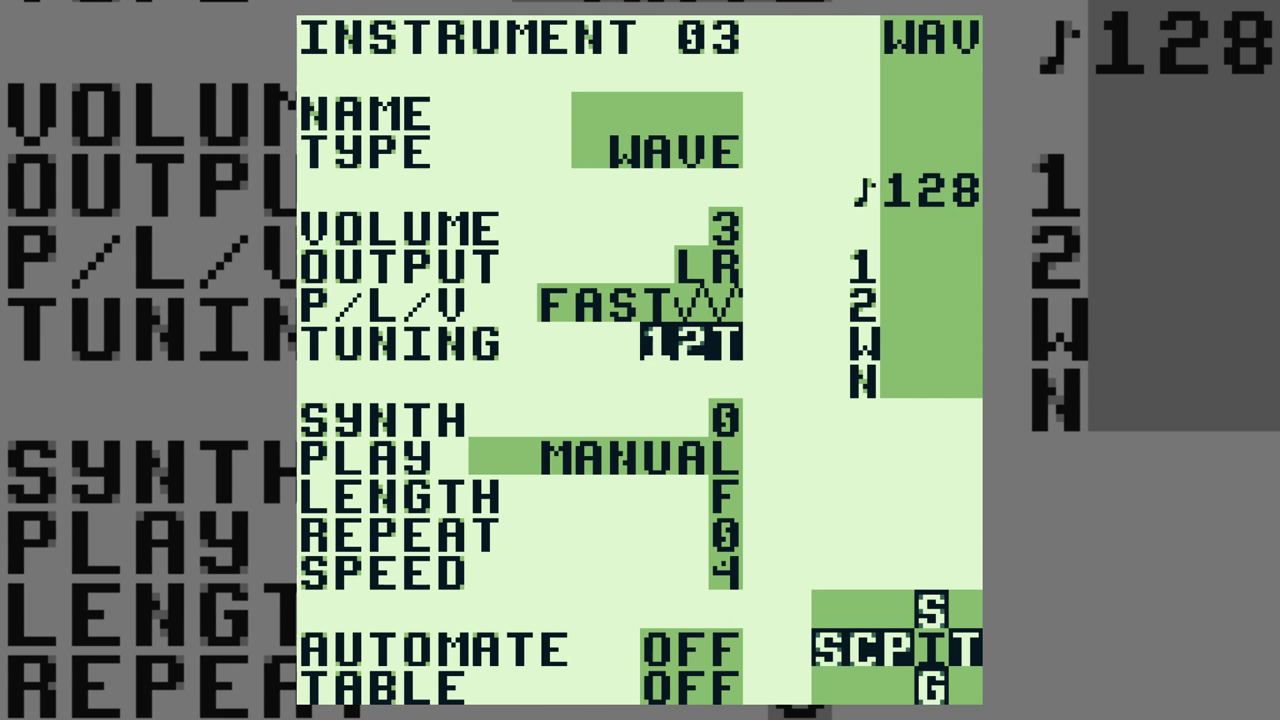
Cycle the PLAY mode of instrument 03 through ONCE and PINGPONG and back to MANUAL.
key("Down")
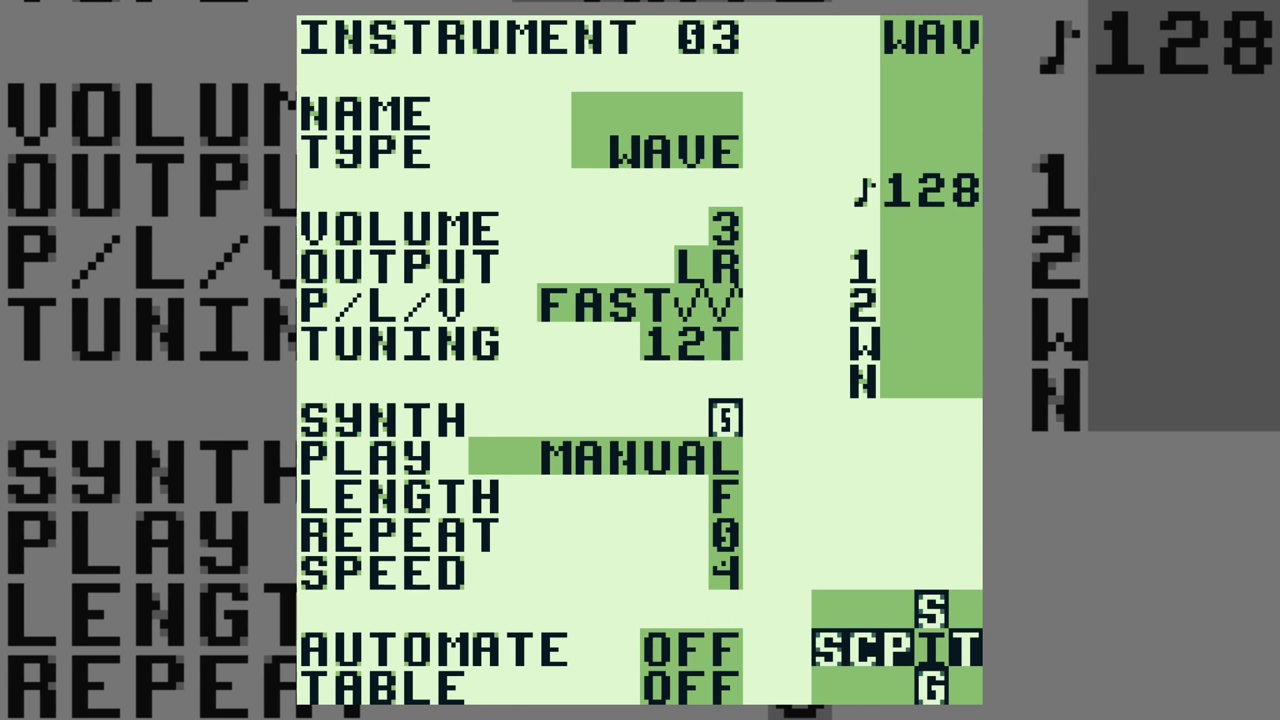
key("Down")
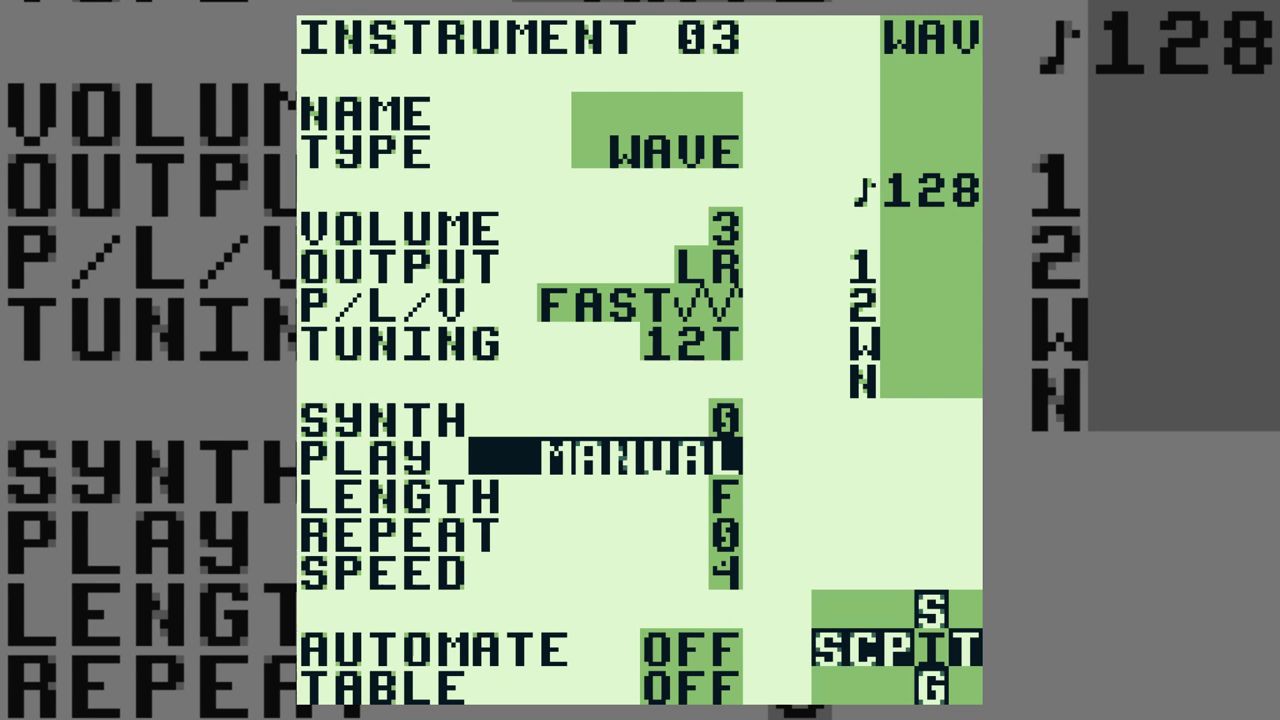
key("x+Right")
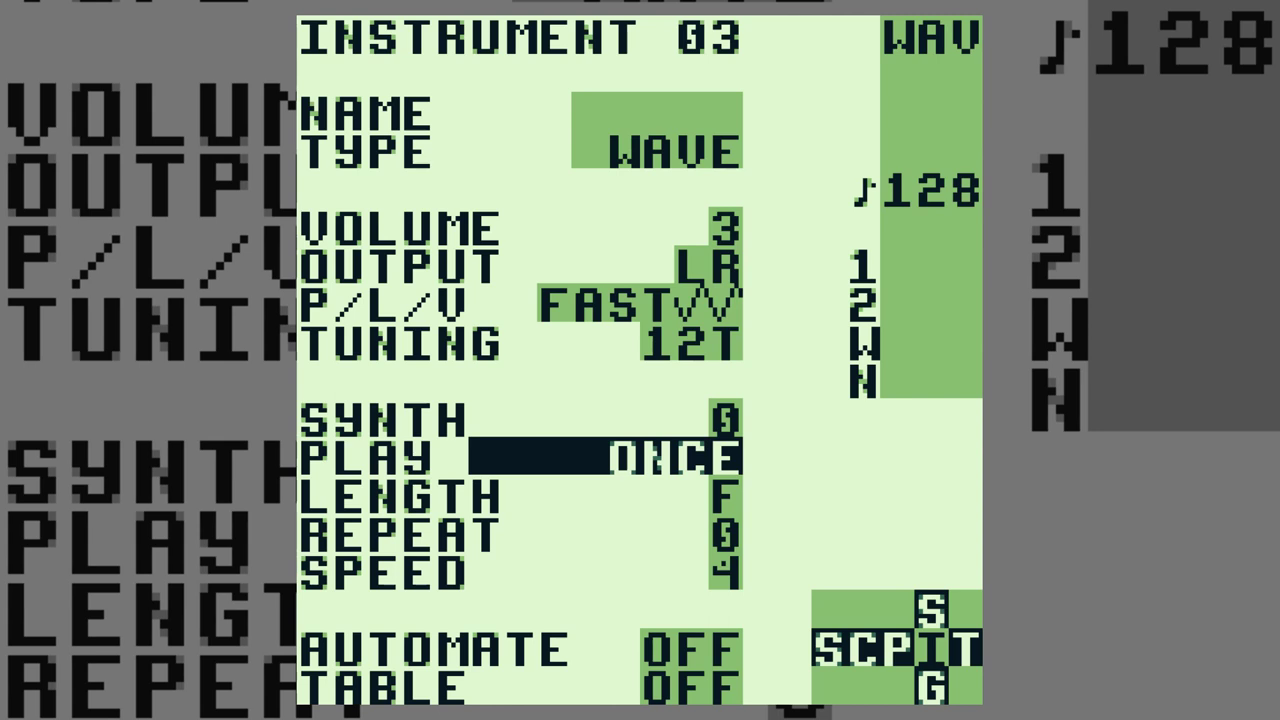
key("x+Right")
key("x+Right")
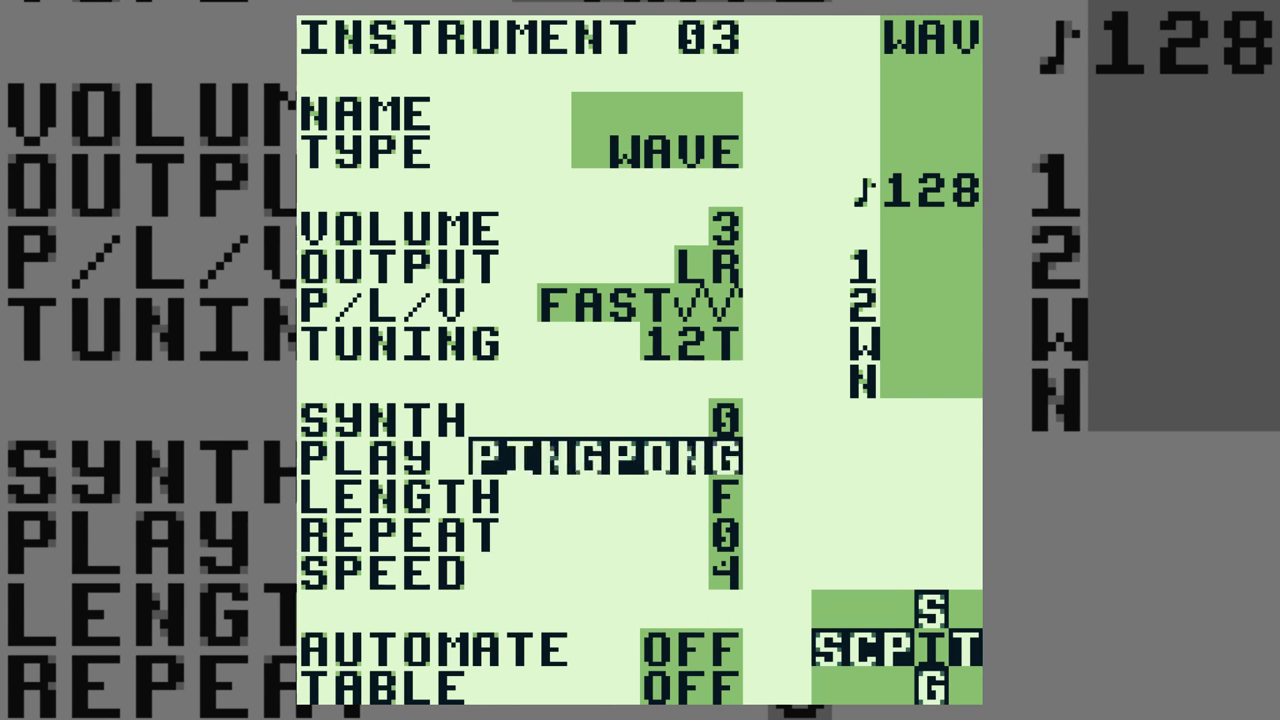
key("x+Right")
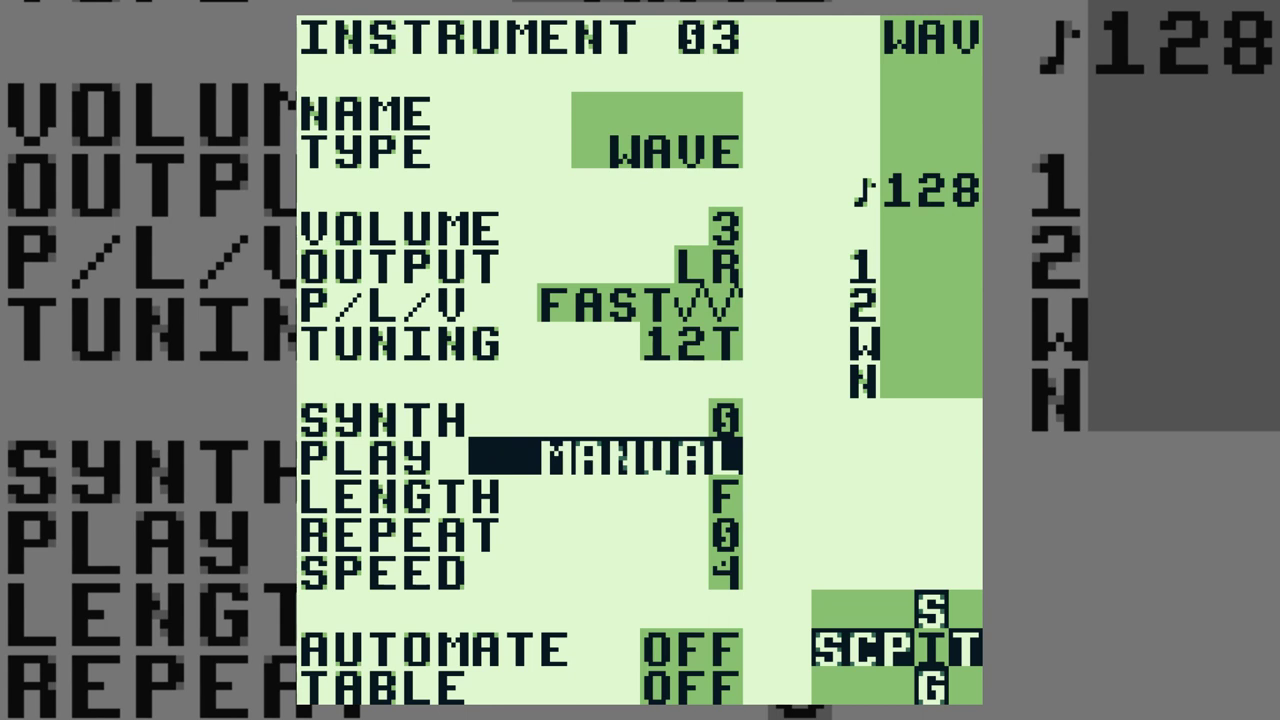
Open synth 00-0F, try the other WAVE shapes and restore the sawtooth wave.
key("BackSpace+Up")
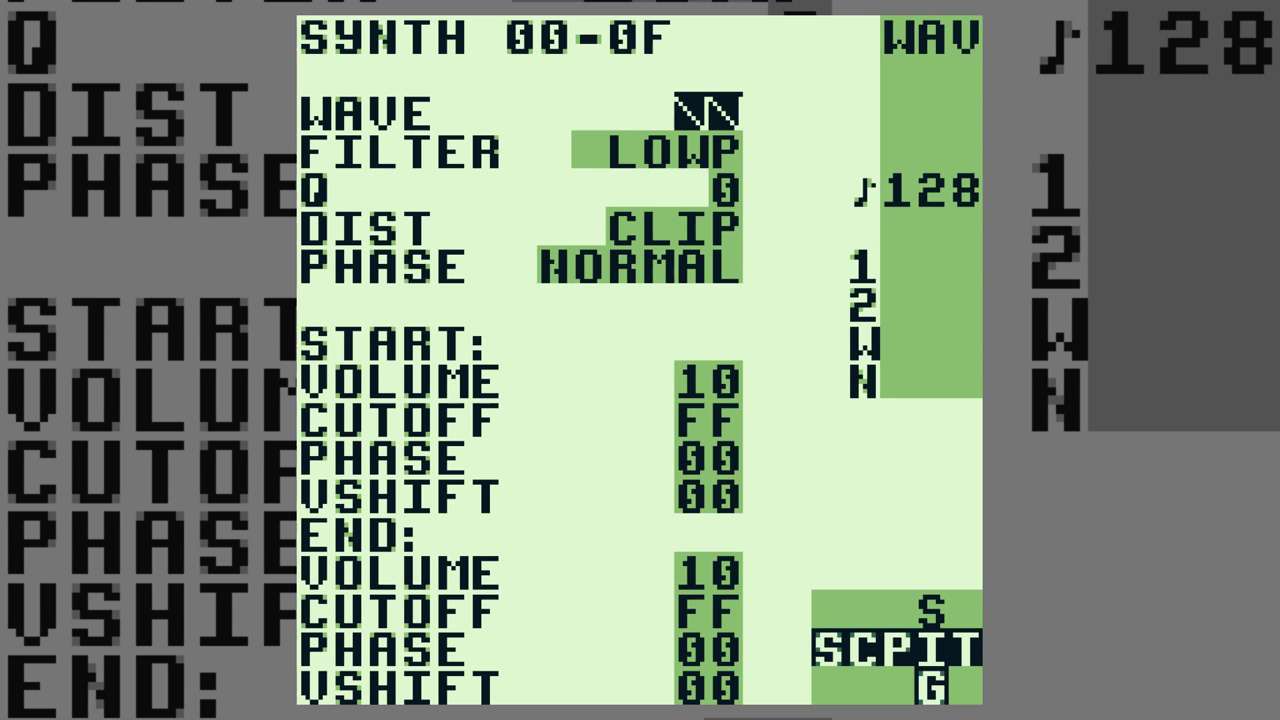
key("x+Right")
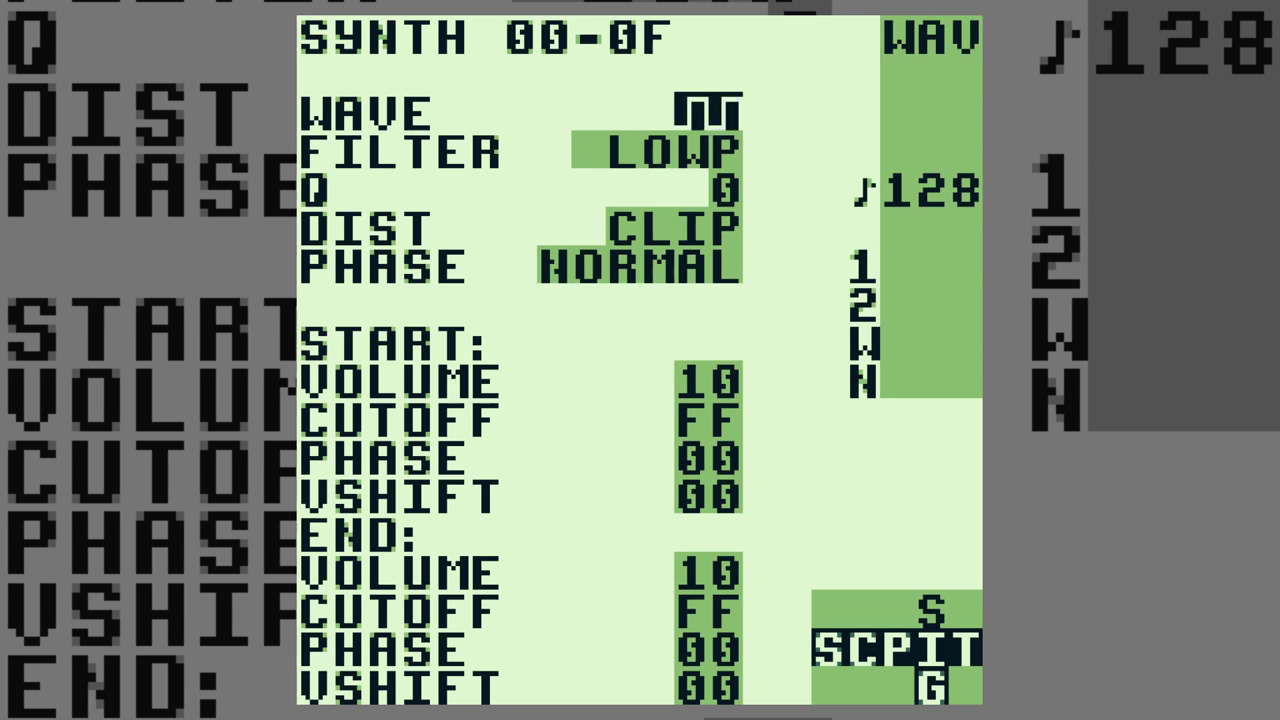
key("x+Right")
key("x+Left")
key("x+Left")
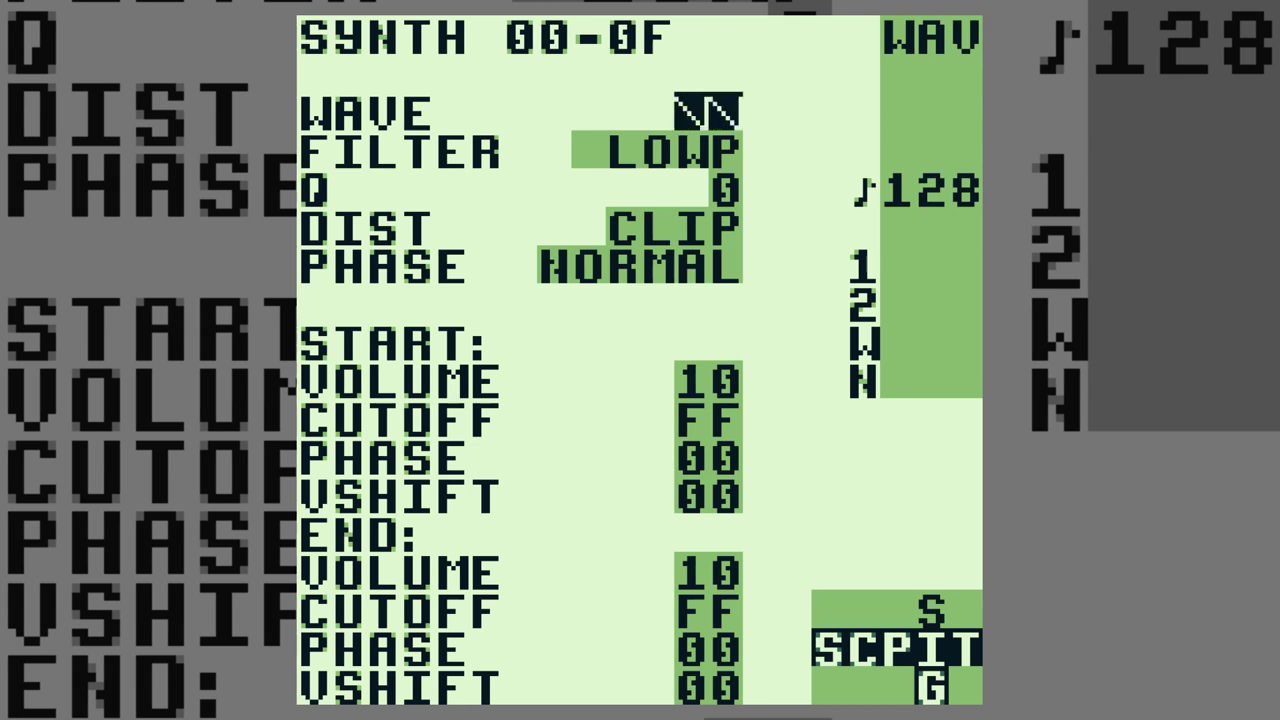
Cycle the synth's FILTER through its types up to ALLP and restore LOWP.
key("Down")
key("x+Right")
key("x+Right")
key("x+Right")
key("x+Left")
key("x+Left")
key("x+Left")
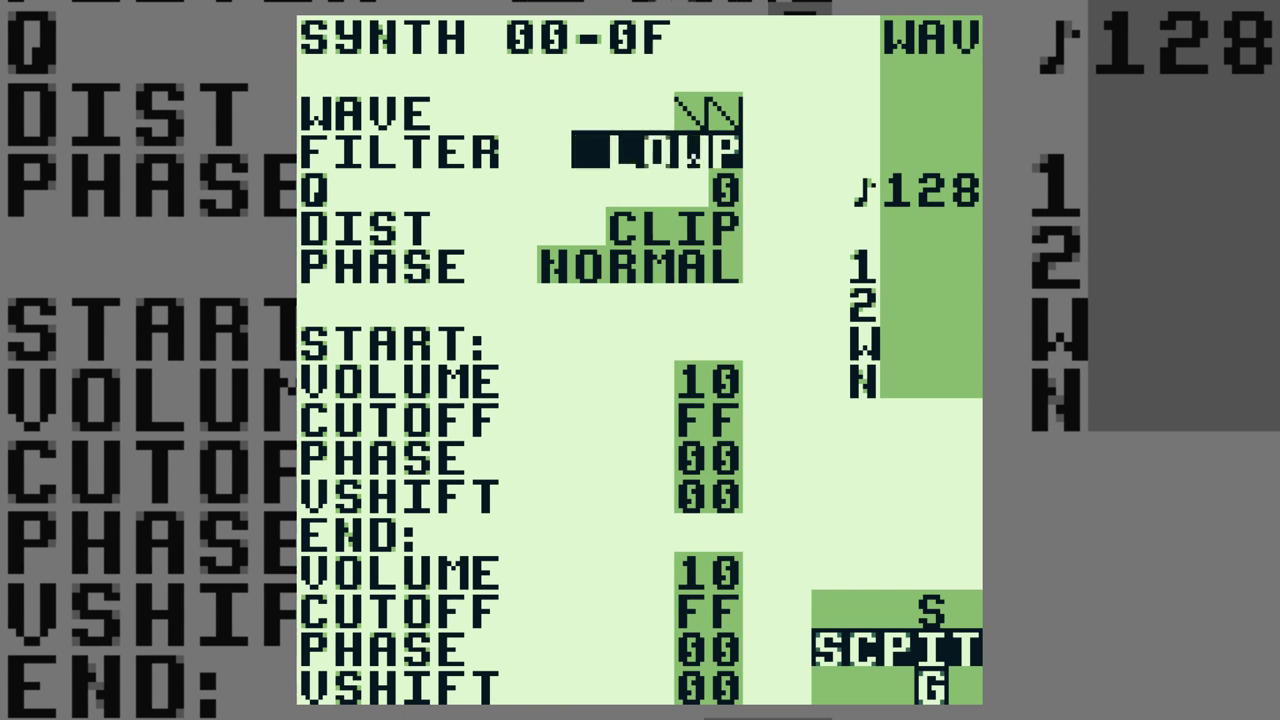
key("x+Right")
key("x+Right")
key("x+Right")
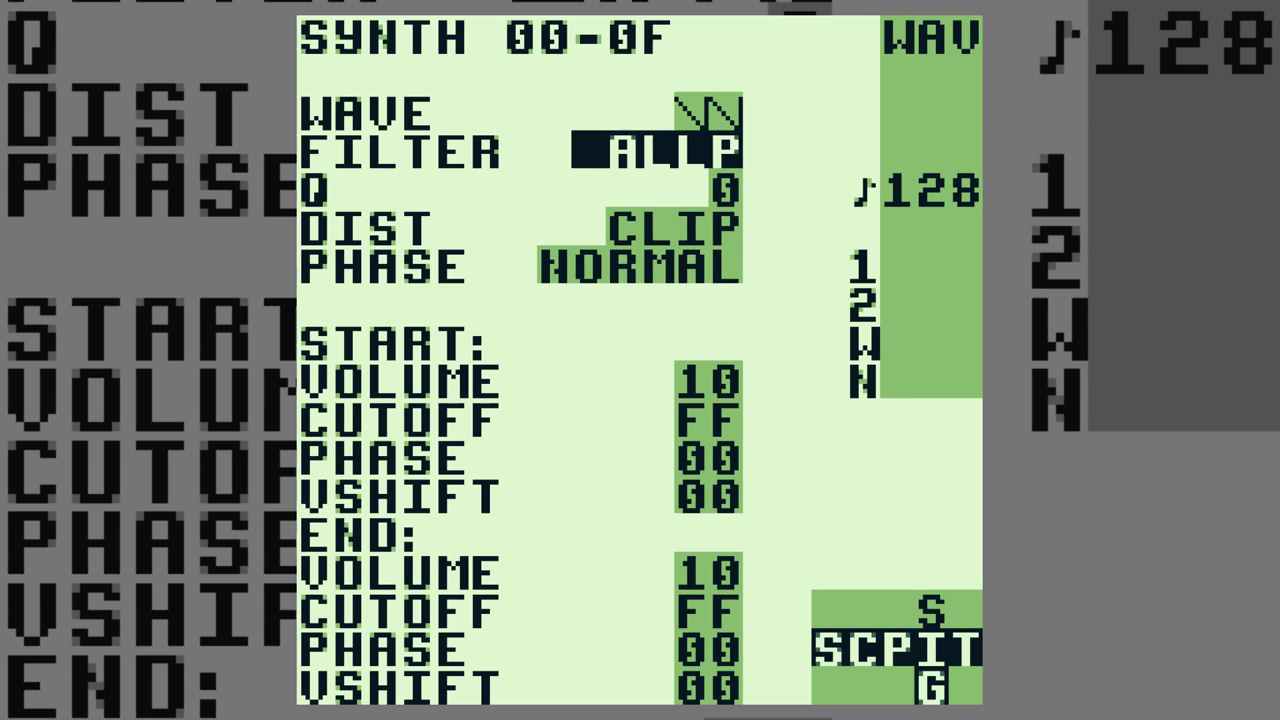
key("x+Left")
key("x+Left")
key("x+Left")
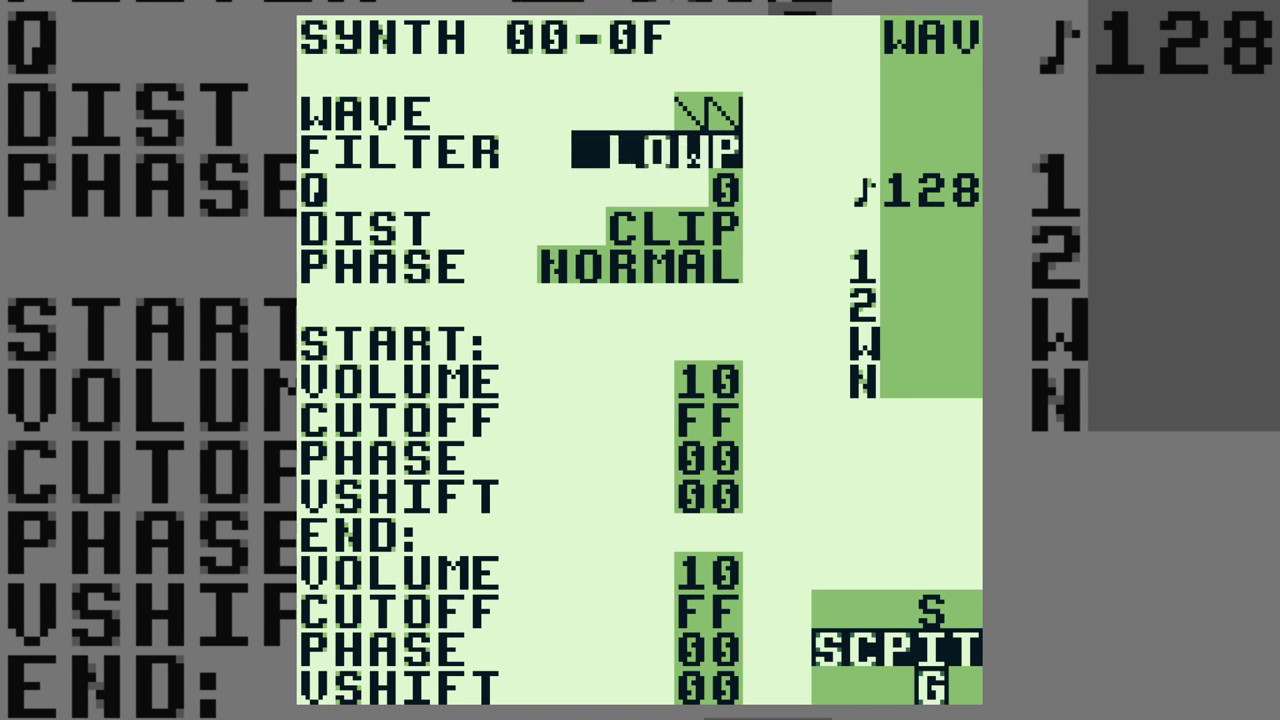
Try different Q values for the synth's filter and restore Q to 0.
key("Down")
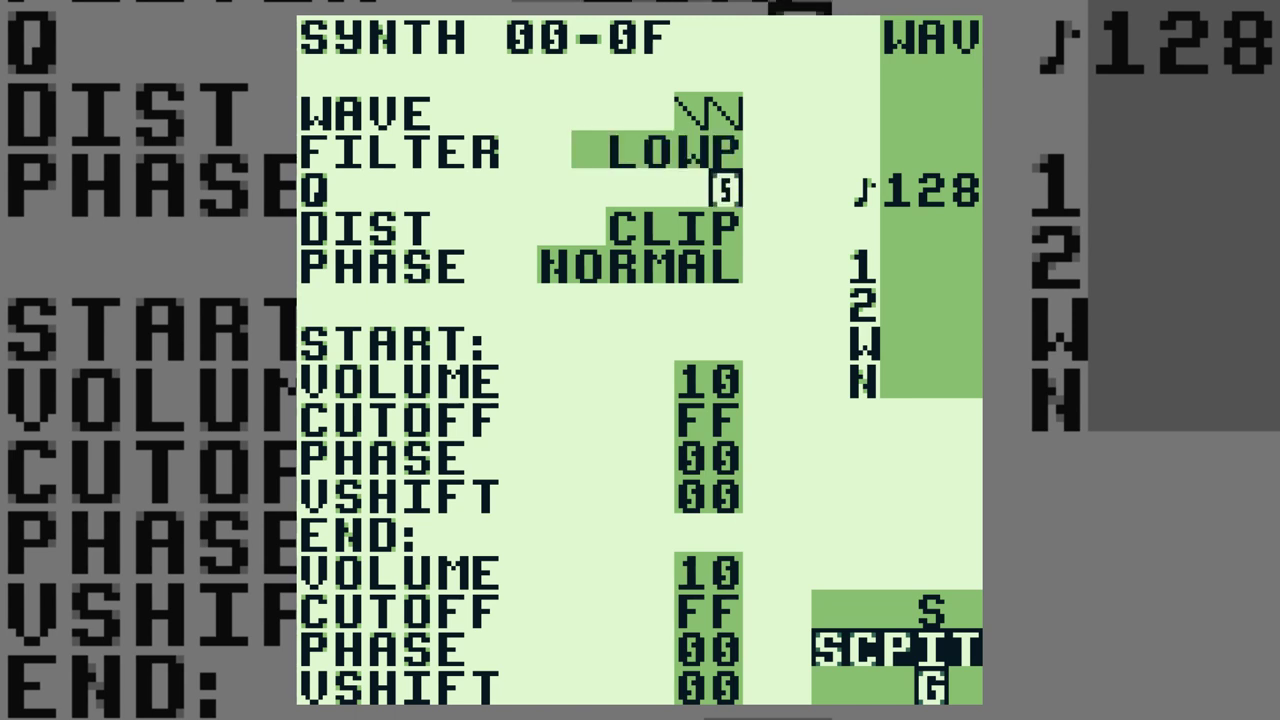
key("x+Left")
key("x+Left")
key("x+Right")
key("x+Right")
key("x+Right")
key("x+Right")
key("x+Right")
key("x+Right")
key("x+Right")
key("x+Right")
key("x+Left")
key("x+Left")
key("x+Left")
key("x+Left")
key("x+Left")
key("x+Left")
Try the alternatives to CLIP distortion and NORMAL phase on the synth, restoring both settings.
key("Down")
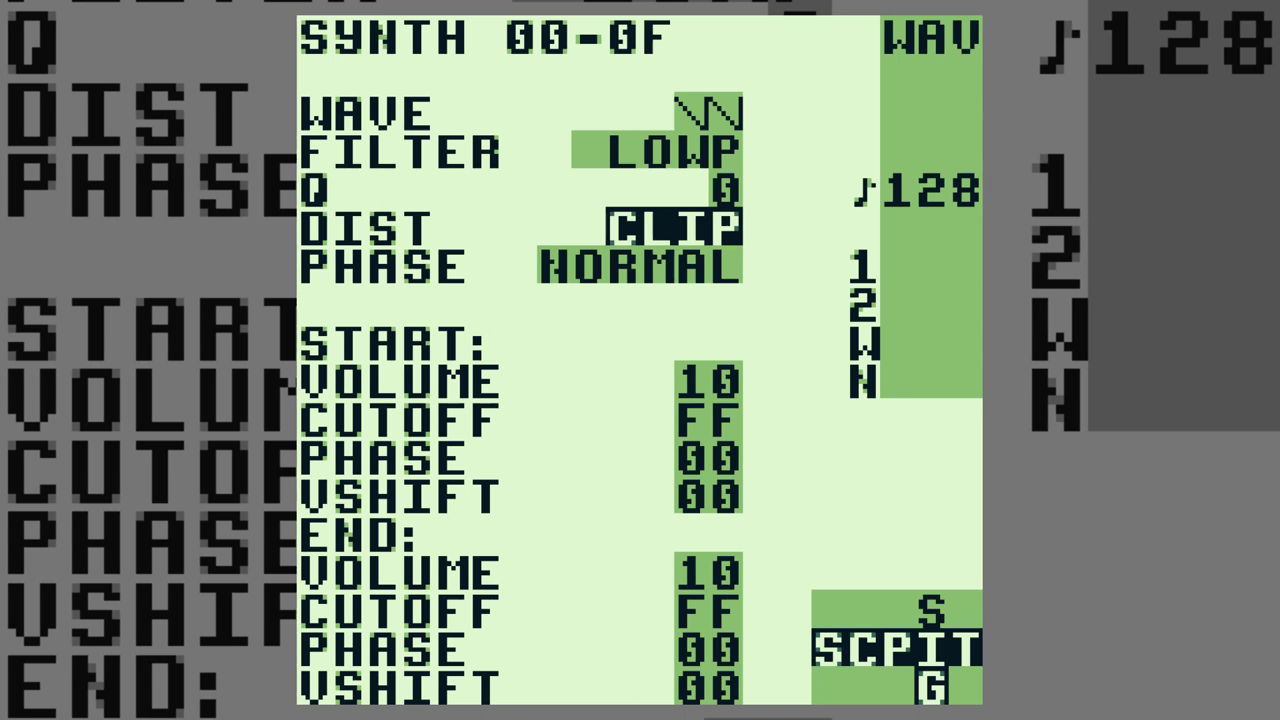
key("x+Right")
key("x+Left")
key("Down")
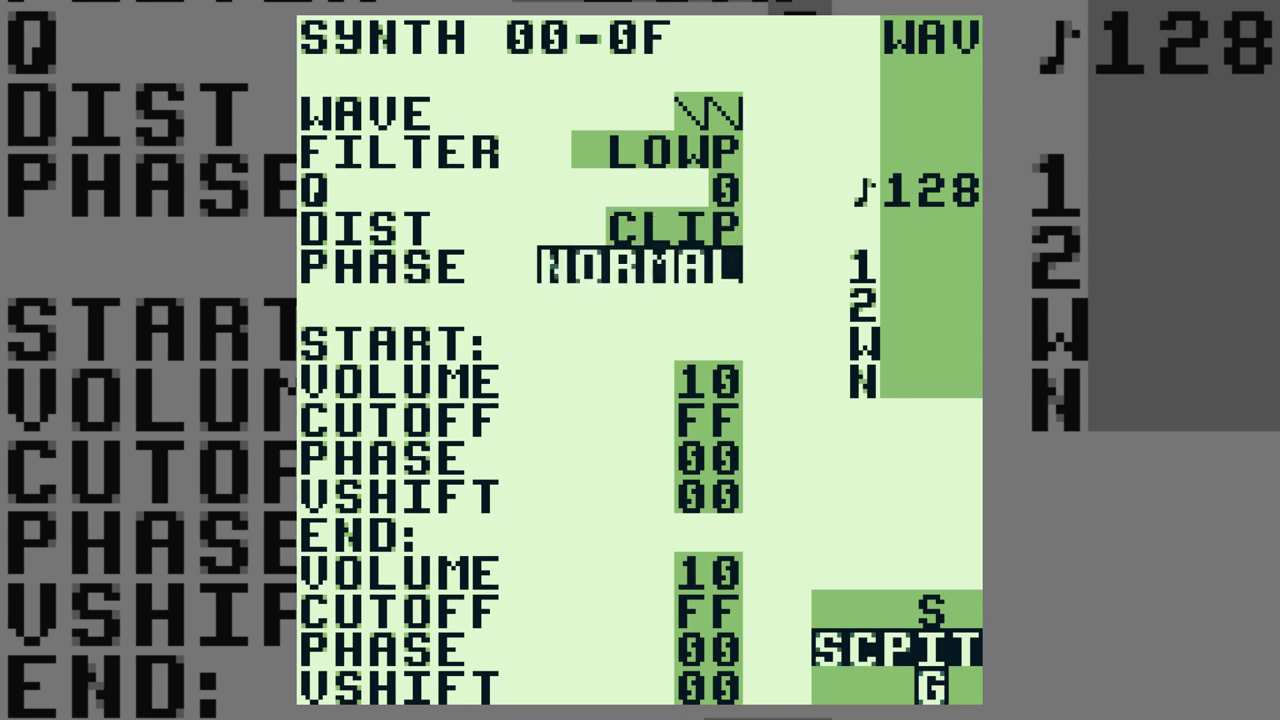
key("x+Right")
key("x+Left")
Examine the synth's START and END parameters: VOLUME, CUTOFF, PHASE and VSHIFT.
key("Down")
key("Down")
key("Down")
key("Down")
key("Down")
key("Down")
key("Down")
key("Down")
key("Up")
key("Up")
key("Up")
key("Up")
key("Up")
key("Up")
key("Down")
key("Down")
key("Down")
key("Down")
key("Down")
key("Down")
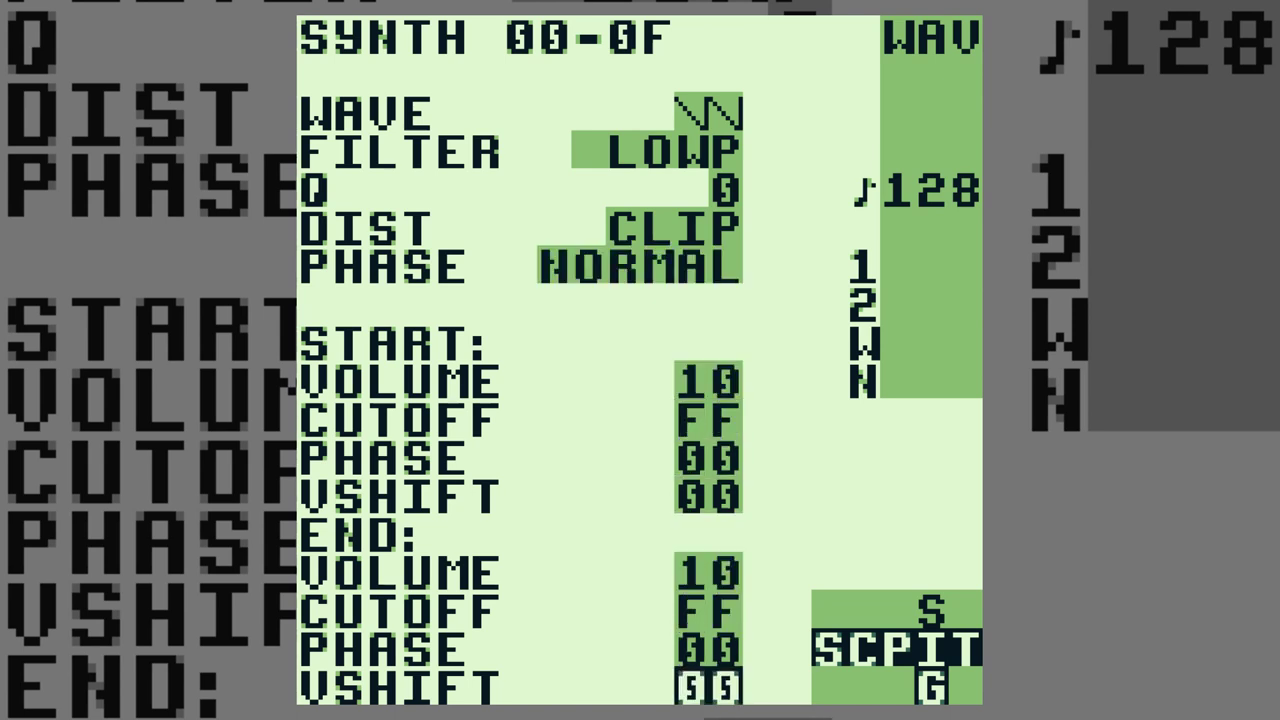
key("Up")
key("Up")
key("Up")
key("Up")
key("Up")
key("Up")
key("Up")
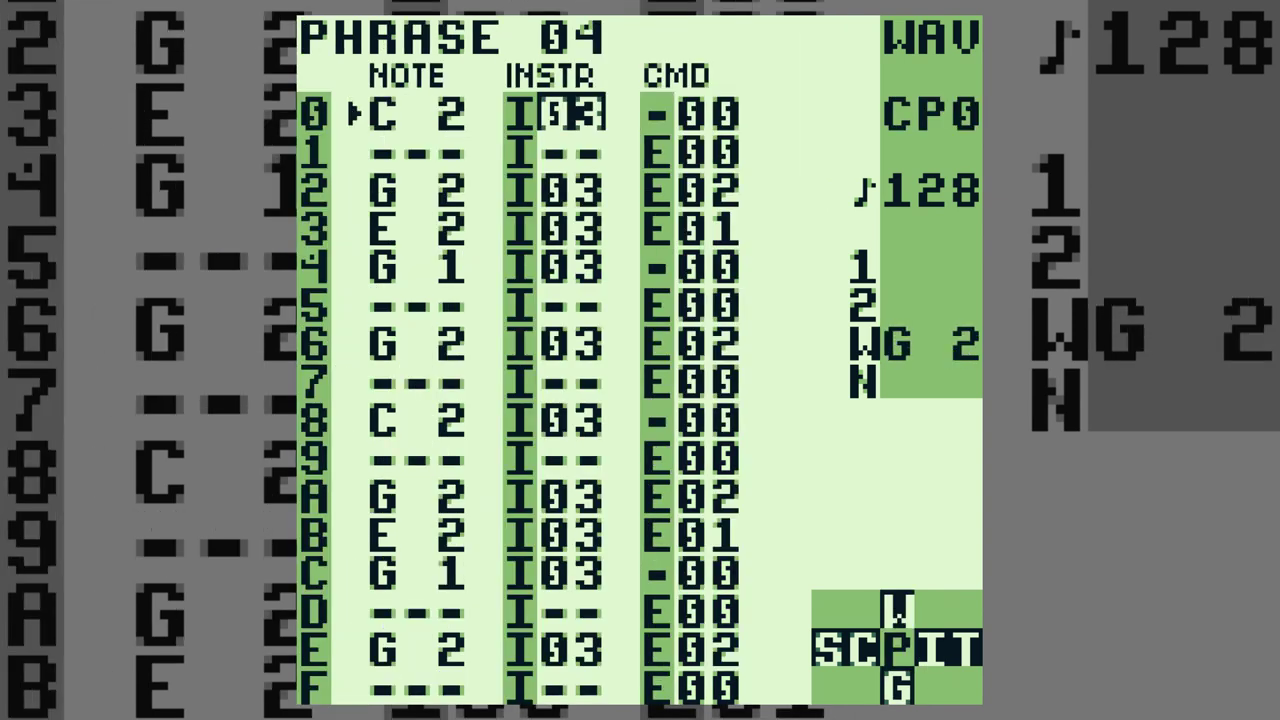
Set the synth's START VOLUME to 20 during playback and return to instrument 03's settings.
key("shift+Right")
key("shift+Up")
key("s+Up")
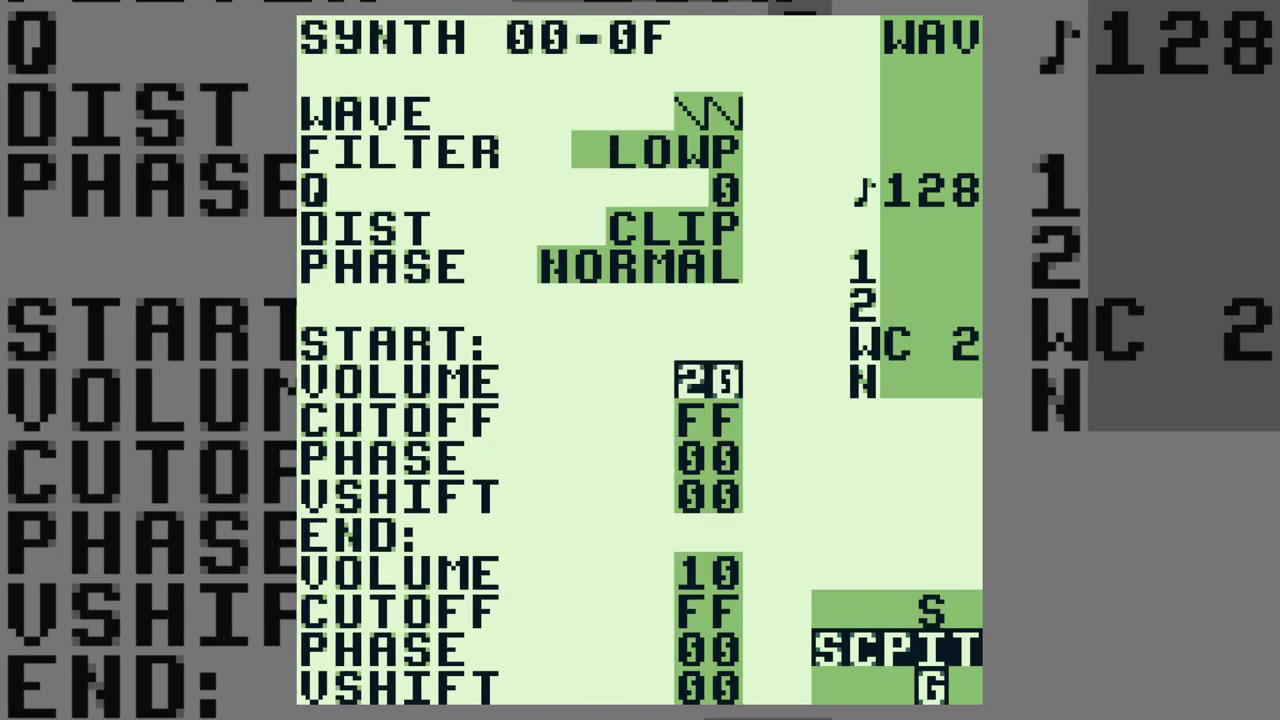
key("shift+Down")
key("Down")
key("Down")
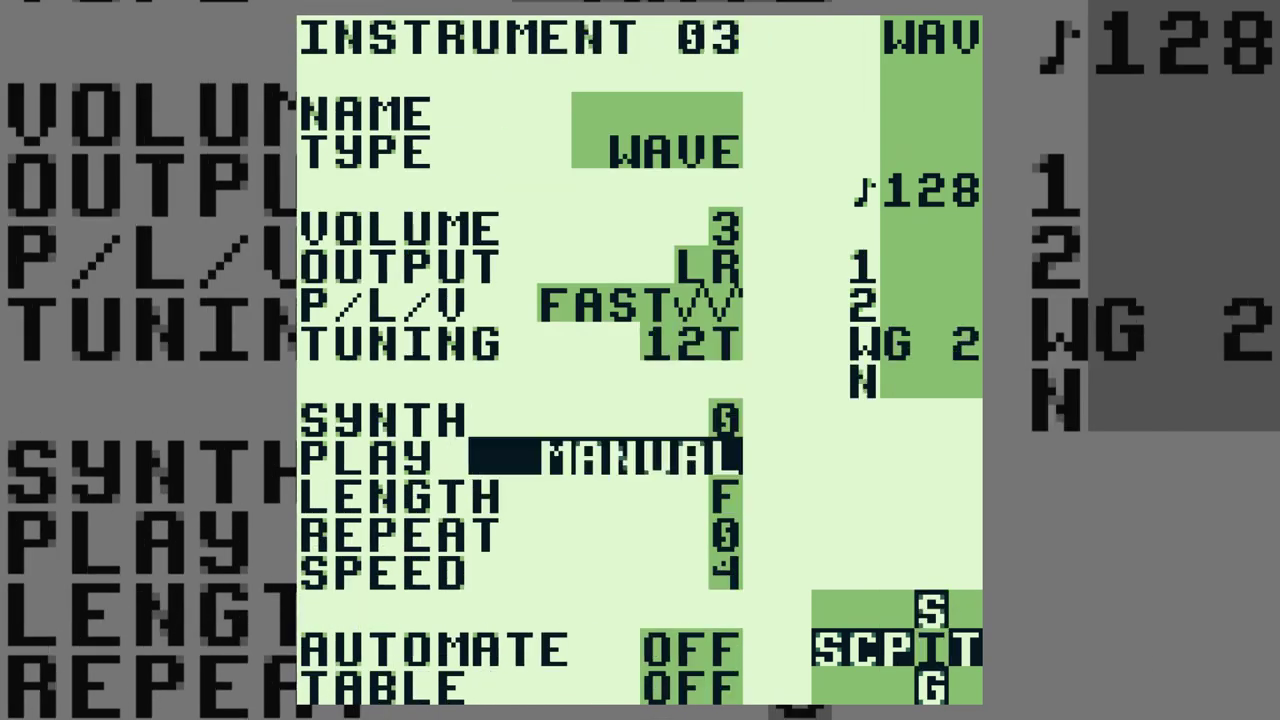
Reopen synth 00-0F and raise its START VOLUME to 70 while phrase 04 plays.
key("shift+Up")
key("s+Up")
key("s+Up")
key("s+Up")
key("s+Up")
key("s+Up")
key("s+Up")
key("s+Up")
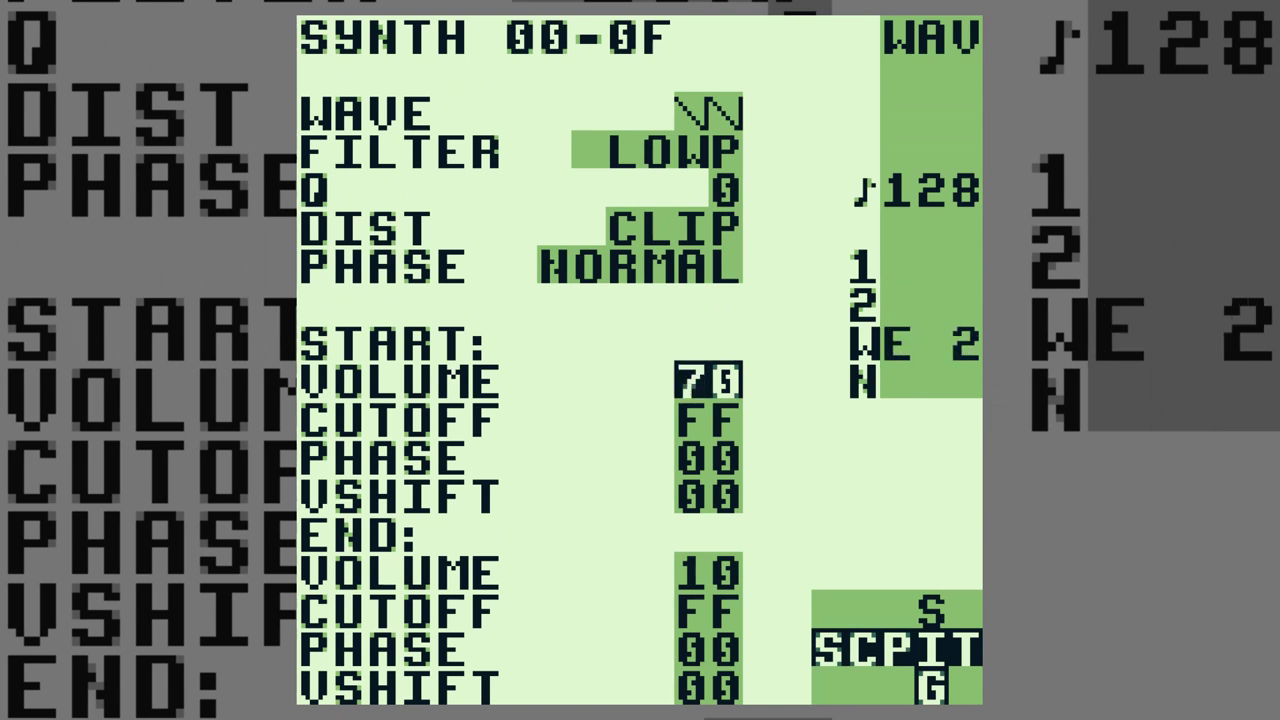
Set the synth's START VOLUME to 90 and lower its START CUTOFF to 10 during playback.
key("Down")
key("s+Down")
key("s+Down")
key("s+Down")
key("s+Down")
key("s+Down")
key("s+Down")
key("s+Down")
key("s+Down")
key("s+Down")
key("s+Down")
key("s+Down")
key("s+Down")
key("s+Down")
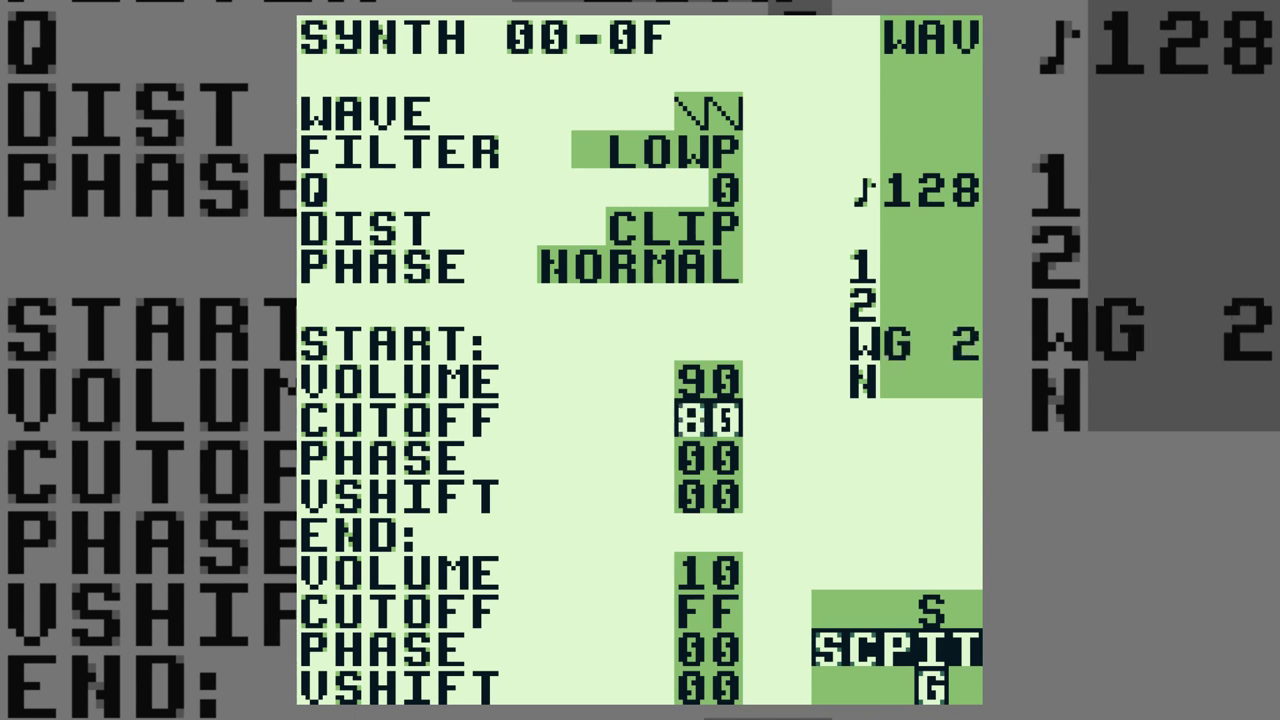
key("s+Down")
key("Down")
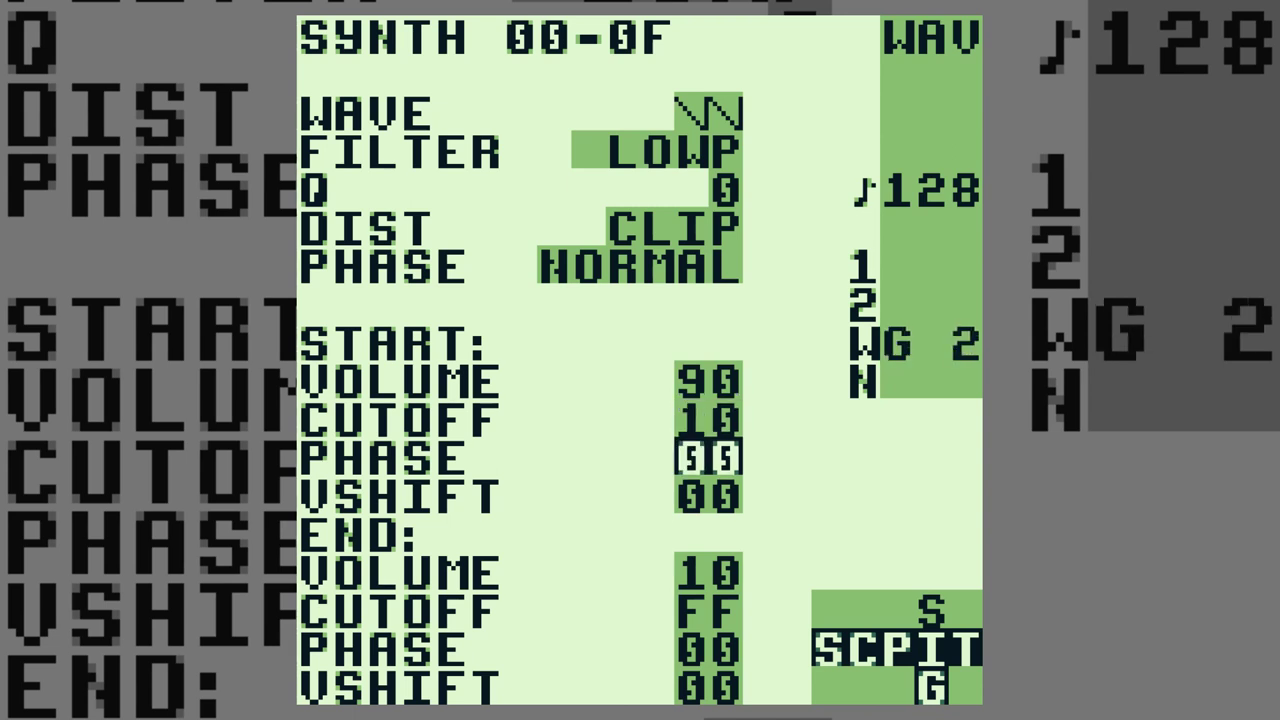
Sweep the synth's START PHASE gradually up to 1F during playback.
key("s+Right")
key("s+Right")
key("s+Right")
key("s+Right")
key("s+Right")
key("s+Right")
key("s+Right")
key("s+Right")
key("s+Right")
key("s+Right")
key("s+Right")
key("s+Right")
key("s+Right")
key("s+Right")
key("s+Right")
key("s+Right")
key("s+Right")
key("s+Right")
key("s+Right")
key("s+Right")
key("s+Right")
key("s+Right")
key("s+Right")
key("s+Right")
key("s+Right")
key("s+Right")
key("s+Right")
key("s+Right")
key("s+Right")
key("s+Right")
key("s+Right")
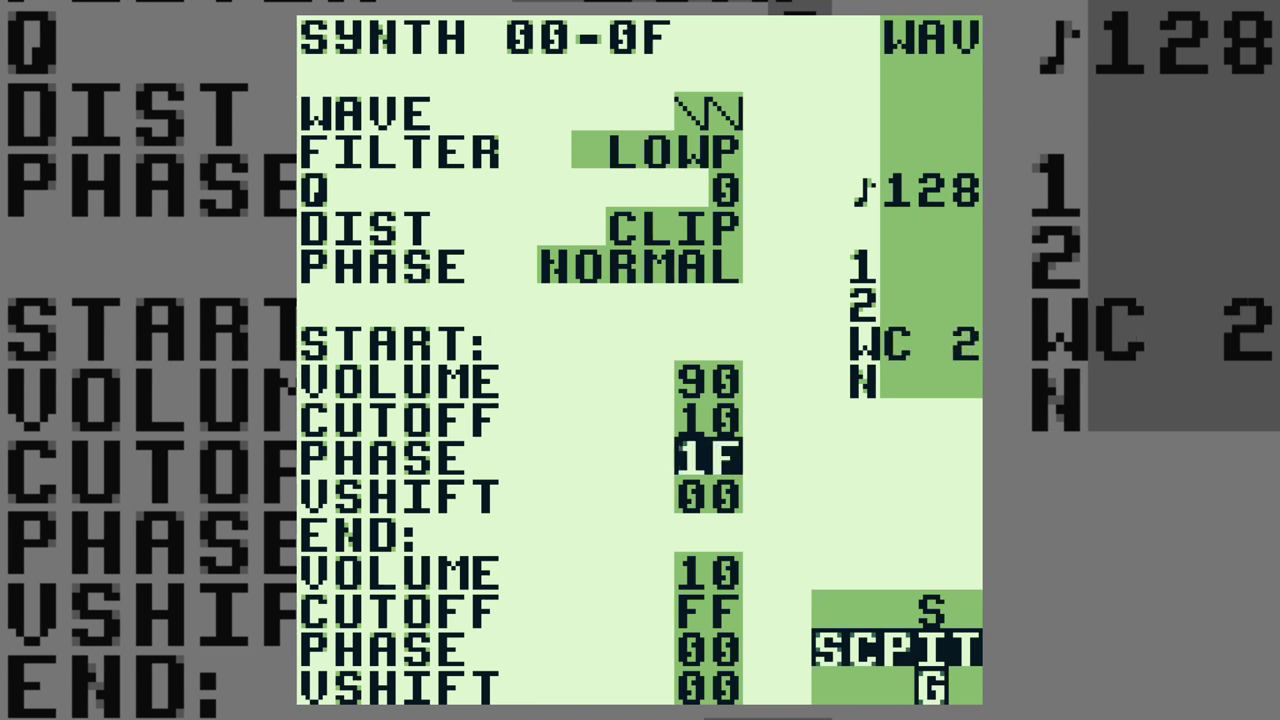
Set the synth's START PHASE to 05.
key("s+Down")
key("s+Down")
key("s+Right")
key("s+Right")
key("s+Right")
key("s+Right")
key("s+Right")
Change the synth's distortion mode to WRAP.
key("Up")
key("Up")
key("Up")
key("Up")
key("Up")
key("Up")
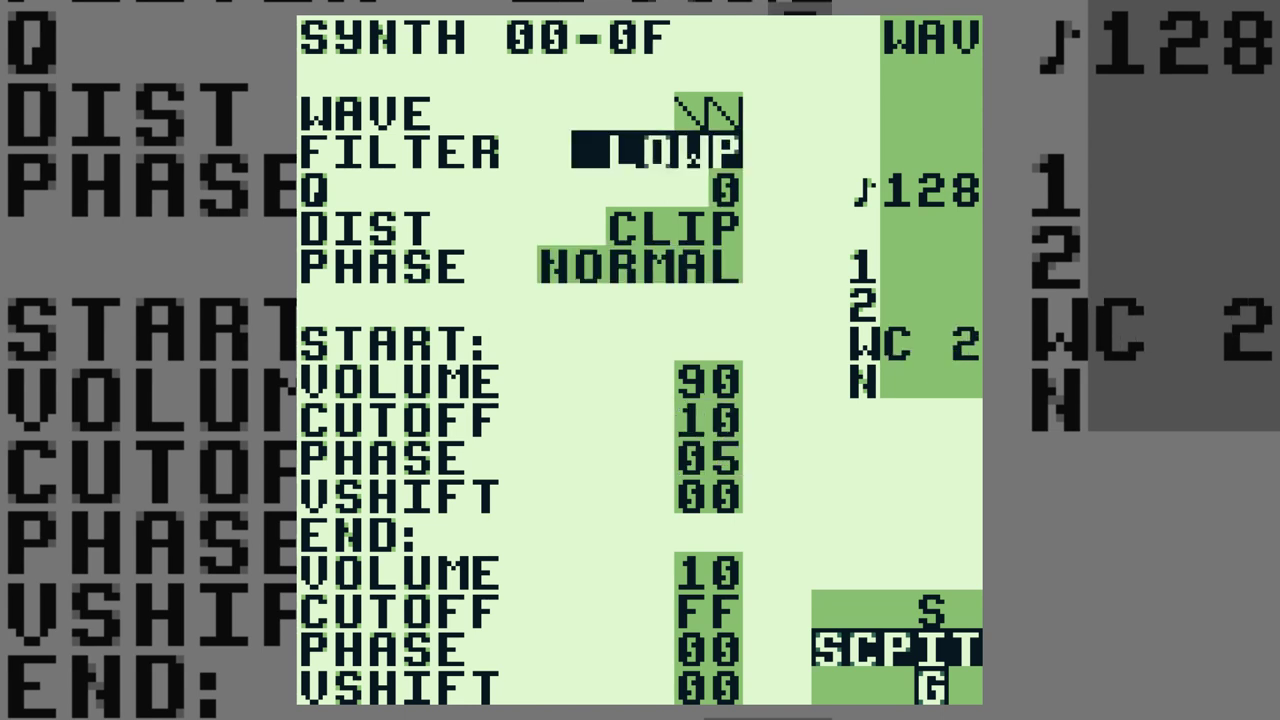
key("Down")
key("Down")
key("s+Right")
Lower the synth's START VOLUME to 30.
key("Down")
key("Down")
key("s+Down")
key("s+Down")
key("s+Down")
key("s+Down")
key("s+Down")
key("s+Down")
key("Down")
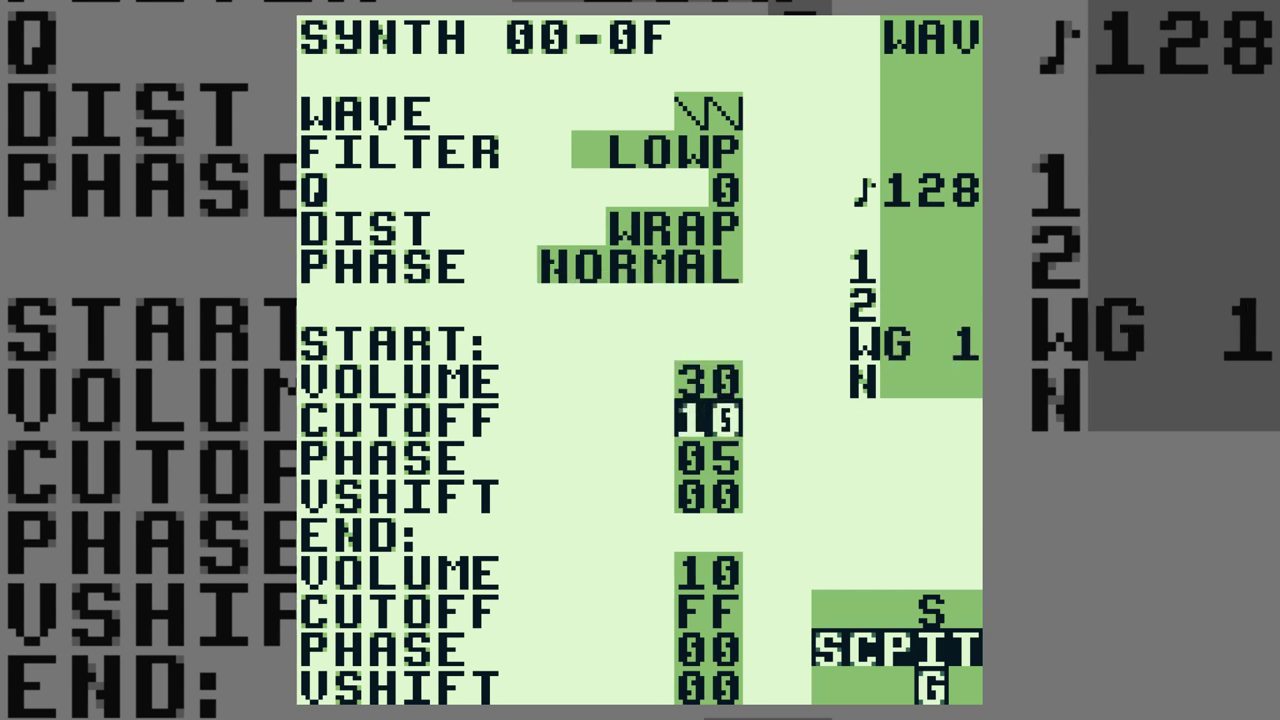
Raise the synth's START CUTOFF to 9C.
key("s+Right")
key("s+Right")
key("s+Right")
key("s+Right")
key("s+Right")
key("s+Right")
key("s+Right")
key("s+Right")
key("s+Right")
key("s+Right")
key("s+Right")
key("s+Right")
key("s+Up")
key("s+Up")
key("s+Up")
key("s+Up")
key("s+Up")
key("s+Up")
key("s+Up")
key("s+Up")
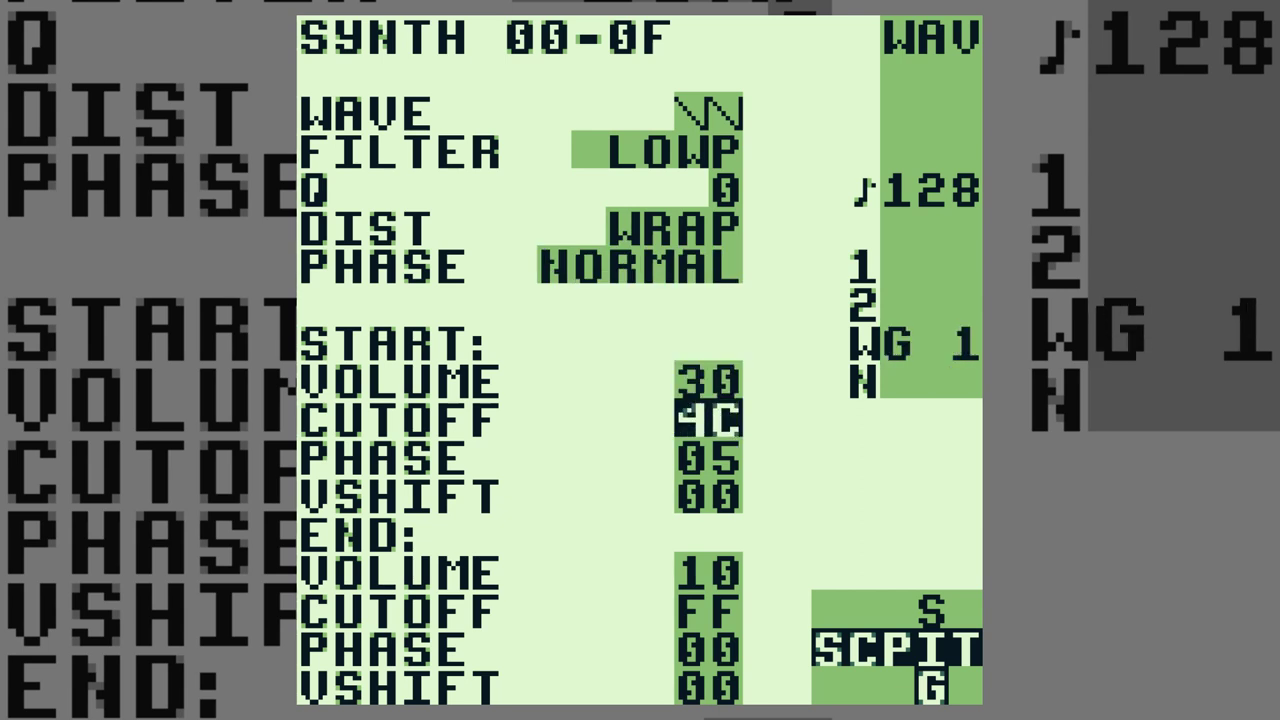
key("Down")
key("Down")
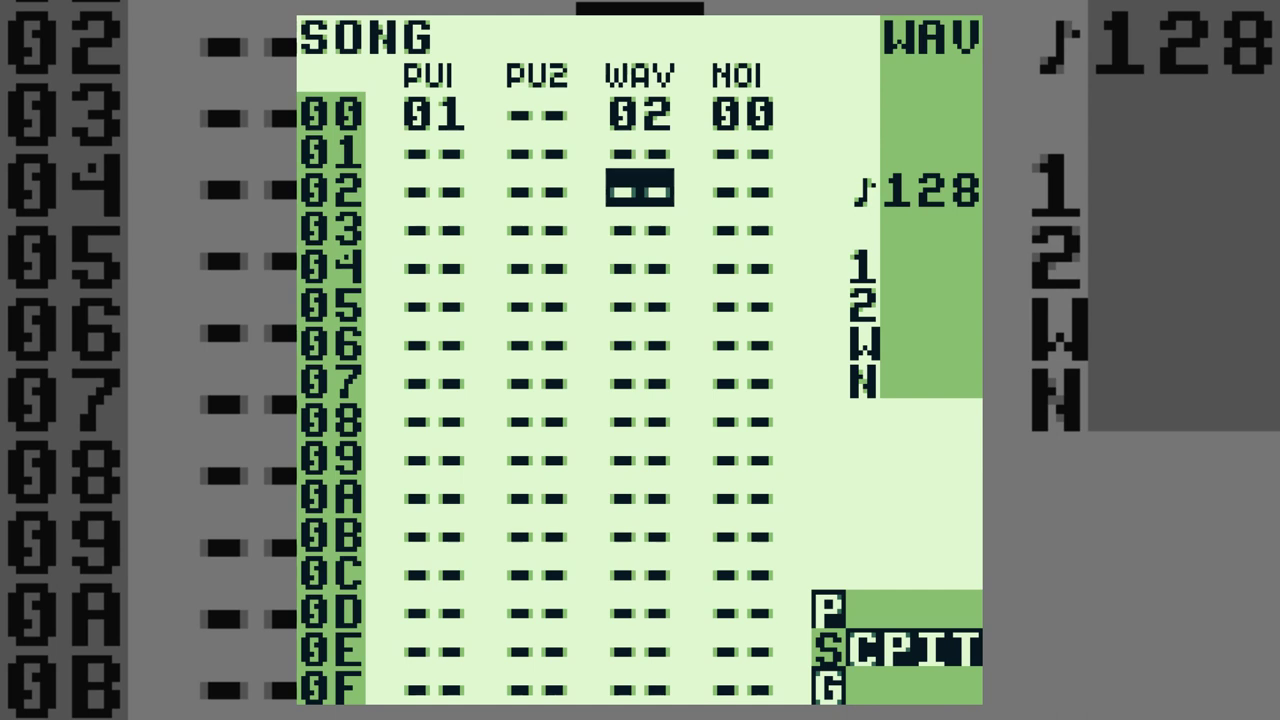
Create new chain 03 at song row 02 of the WAV channel and open new phrase 05 in it.
key("x")
key("x")
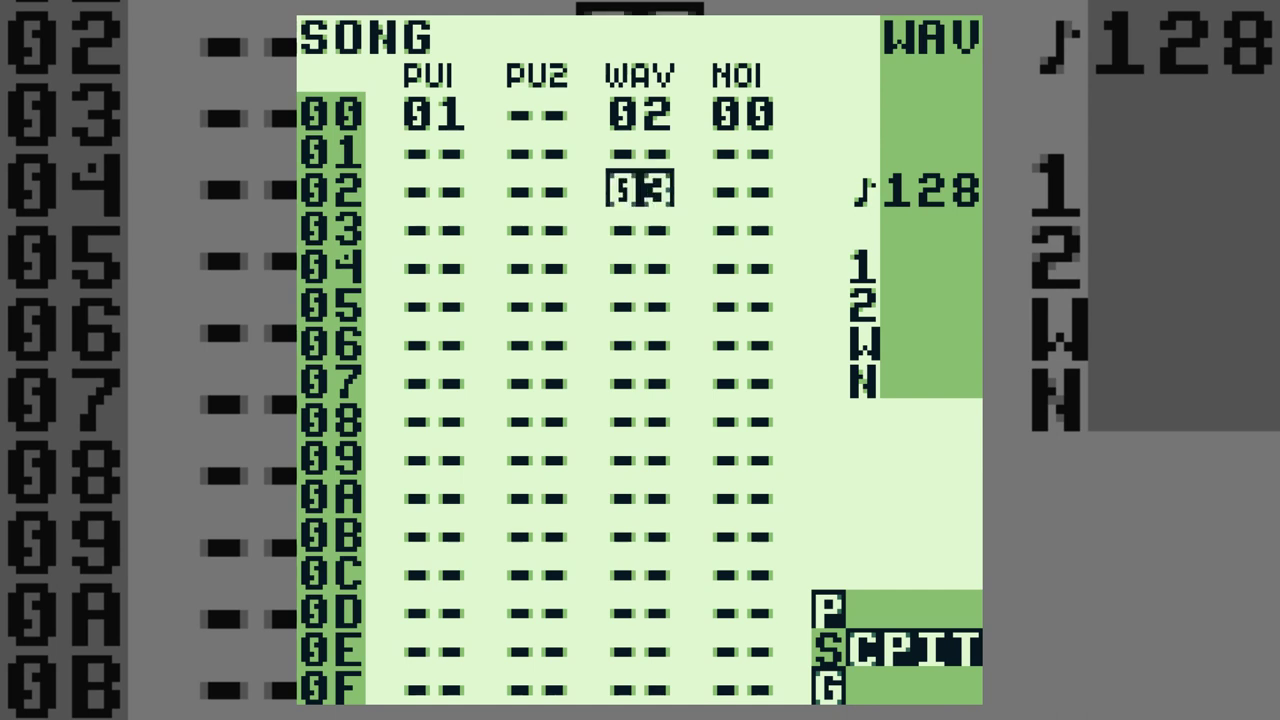
key("shift+Right")
key("x")
key("shift+Right")
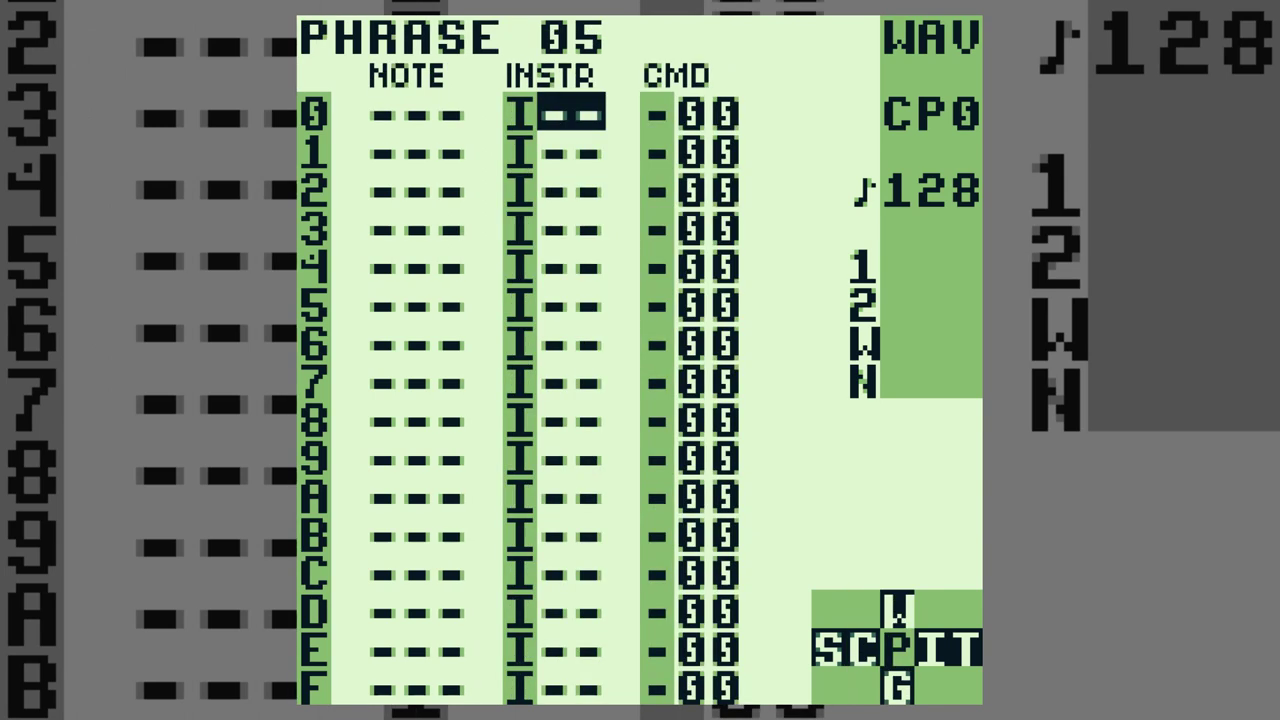
Insert new instrument 04 on row 0 of phrase 05 and change its type to KIT.
key("x")
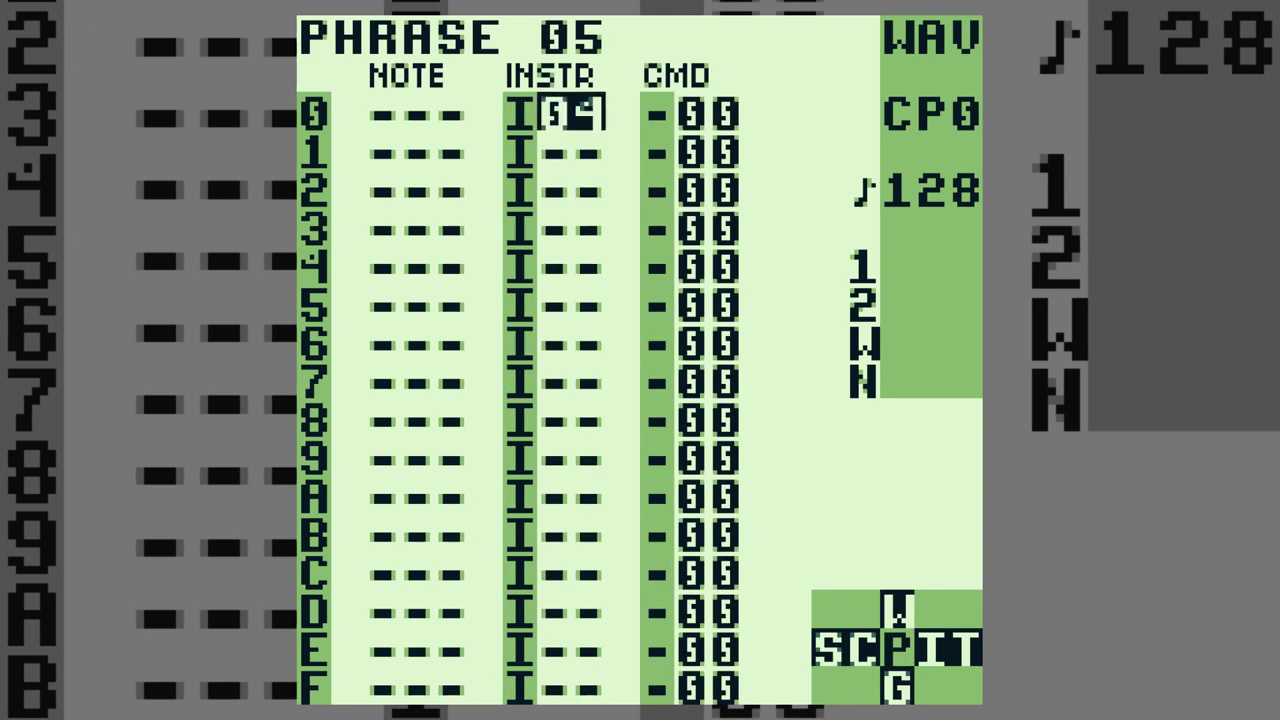
key("shift+Right")
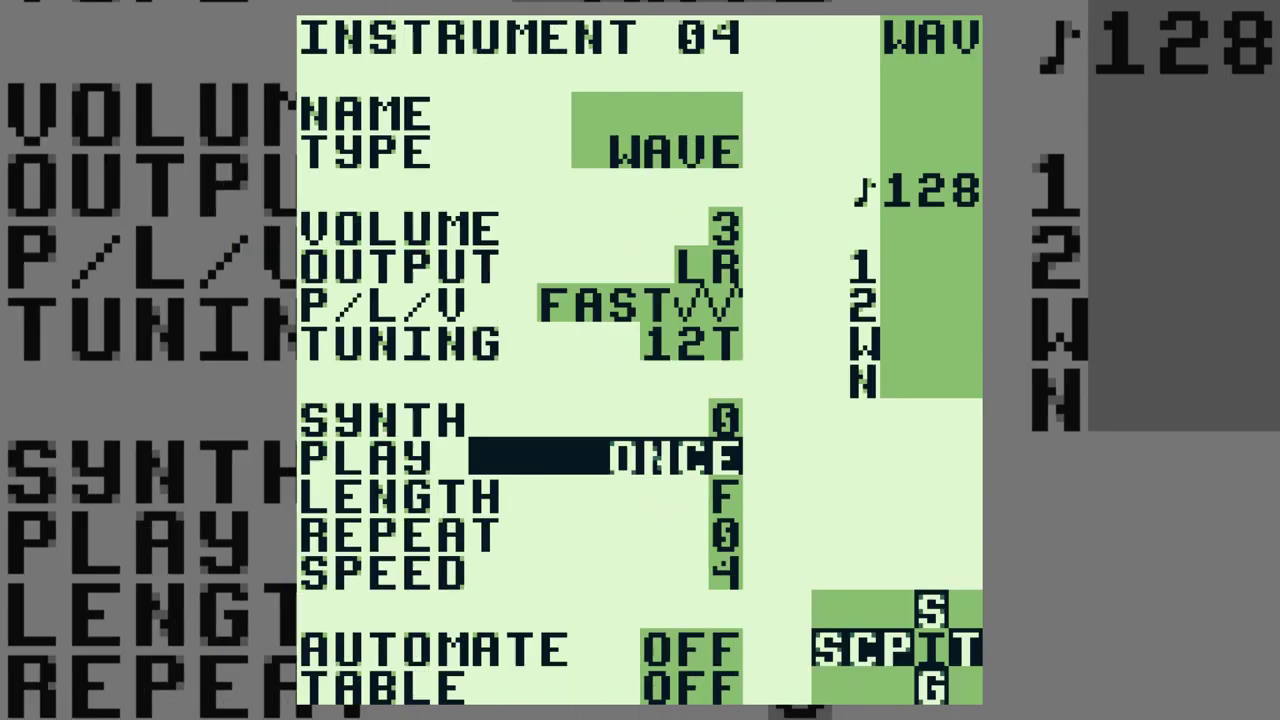
key("Up")
key("Up")
key("Up")
key("Up")
key("Up")
key("Up")
key("x+Right")
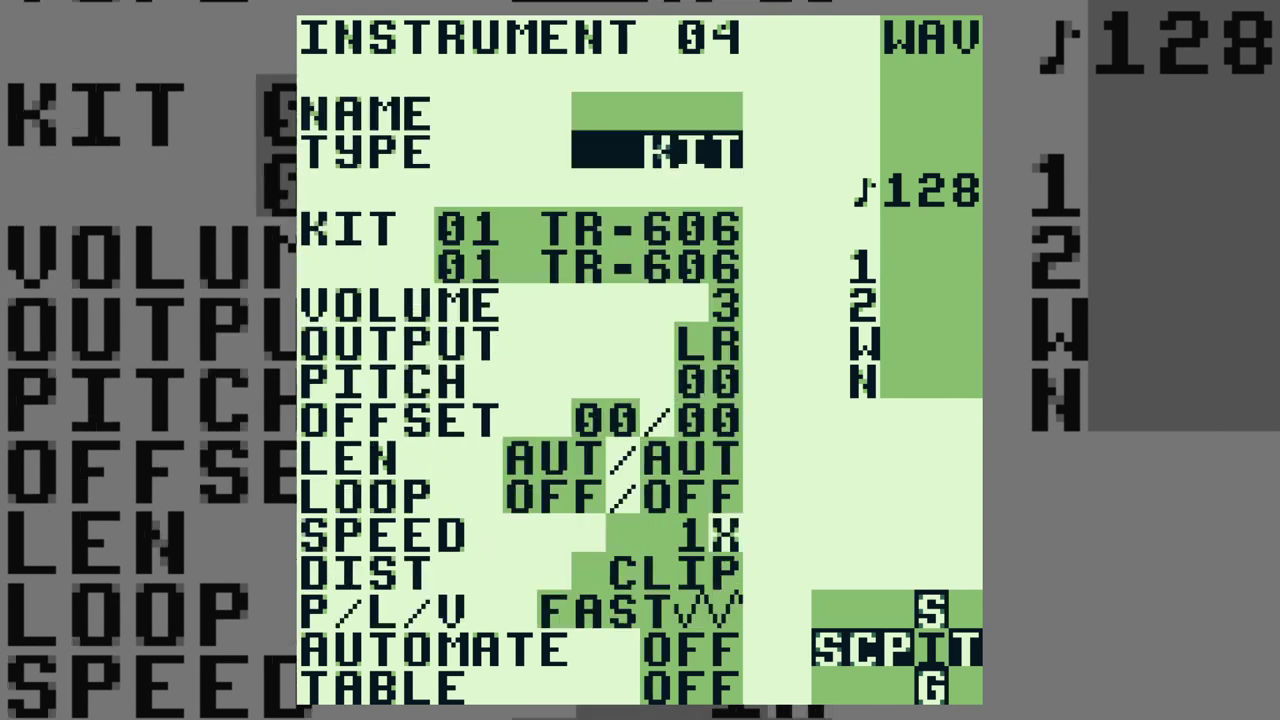
Enter the kit samples BD- and SD- in the two NOTE columns on row 0 of phrase 05.
key("shift+Left")
key("shift+Left")
key("shift+Right")
key("Left")
key("Left")
key("x")
key("Right")
key("x")
key("x+Right")
key("Left")
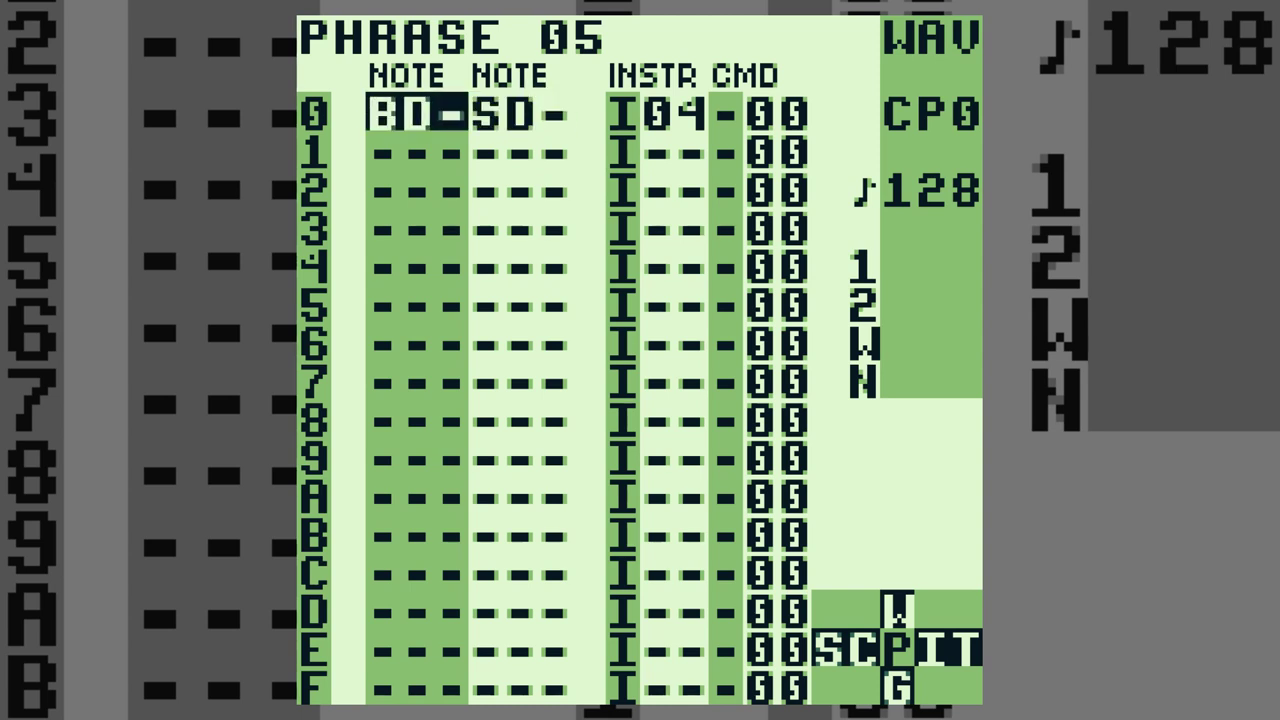
Audition the kit's other drum samples in the first NOTE column on row 0.
key("x+Right")
key("x+Right")
key("x+Right")
key("x+Right")
key("x+Right")
key("x+Right")
key("x+Right")
key("x+Right")
key("x+Right")
key("x+Right")
key("x+Right")
key("x+Right")
Clear the second note on row 0 and step the first note back to BD-.
key("Right")
key("z+x")
key("Left")
key("x+Right")
key("x+Right")
key("x+Left")
key("x+Left")
key("x+Left")
key("x+Left")
key("x+Left")
key("x+Left")
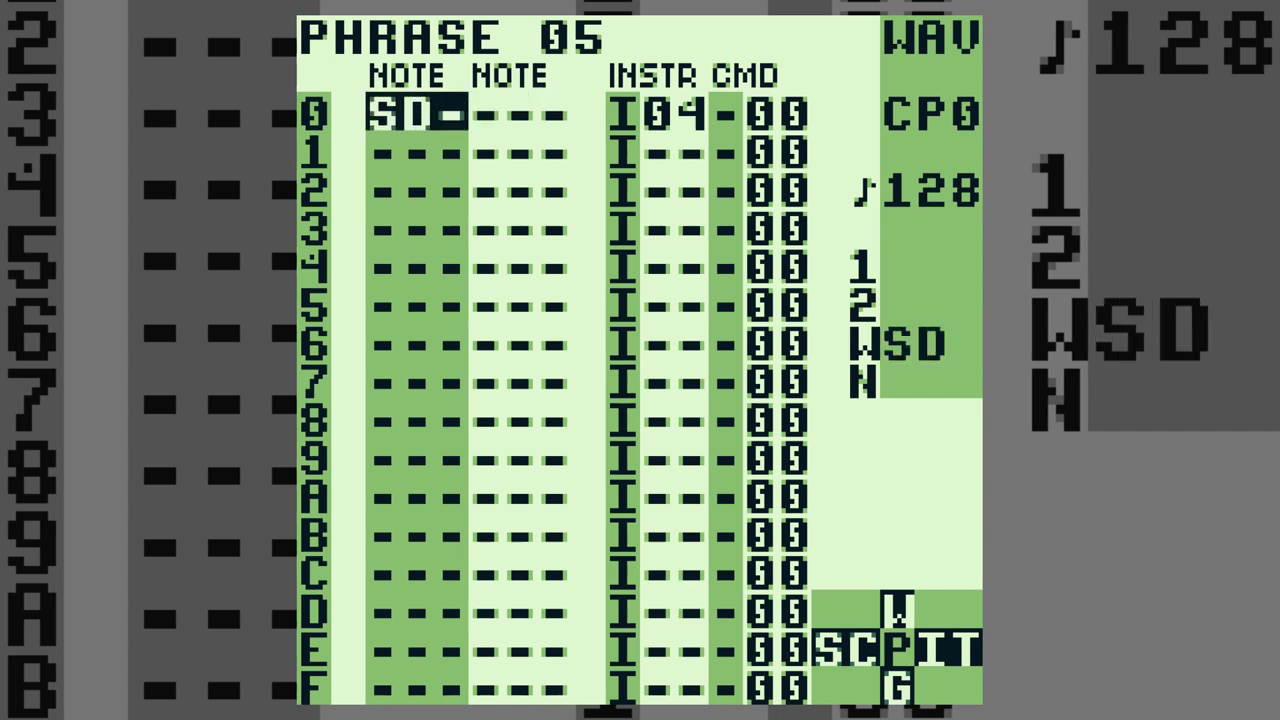
key("x")
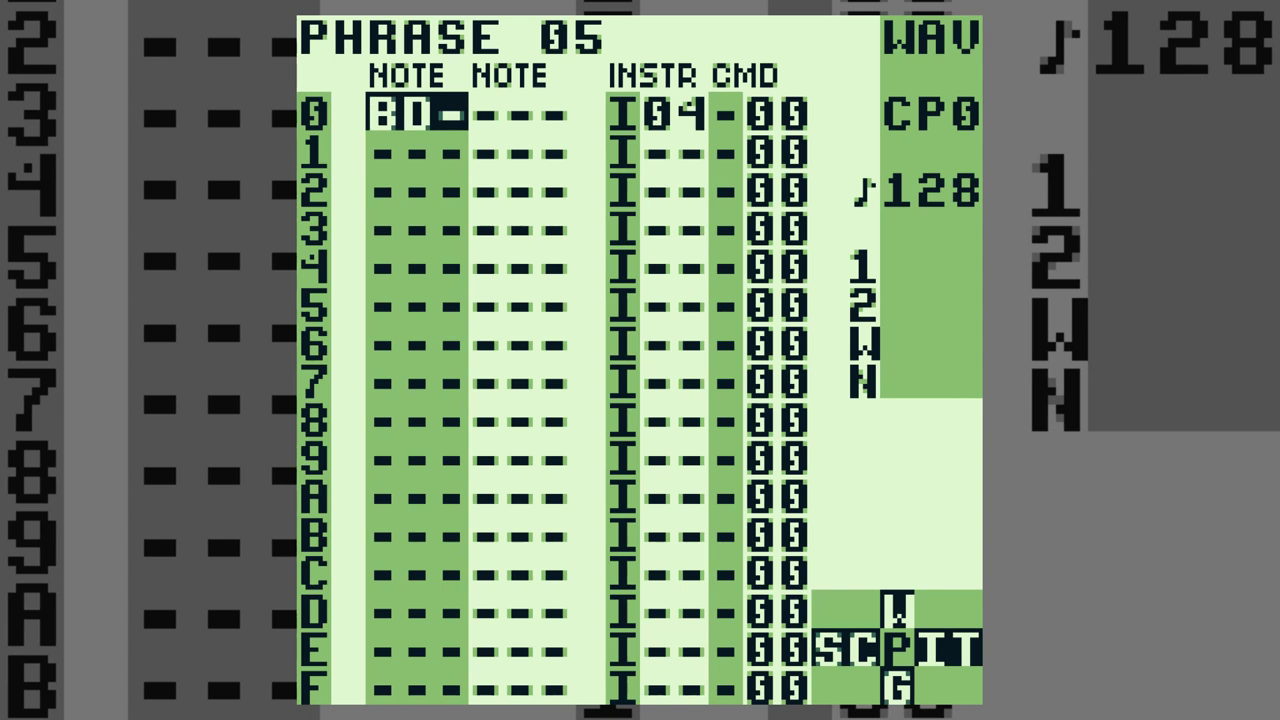
Set instrument 04's first kit to 03 TR-727 and return to phrase 05.
key("Right")
key("Right")
key("Left")
key("shift+Right")
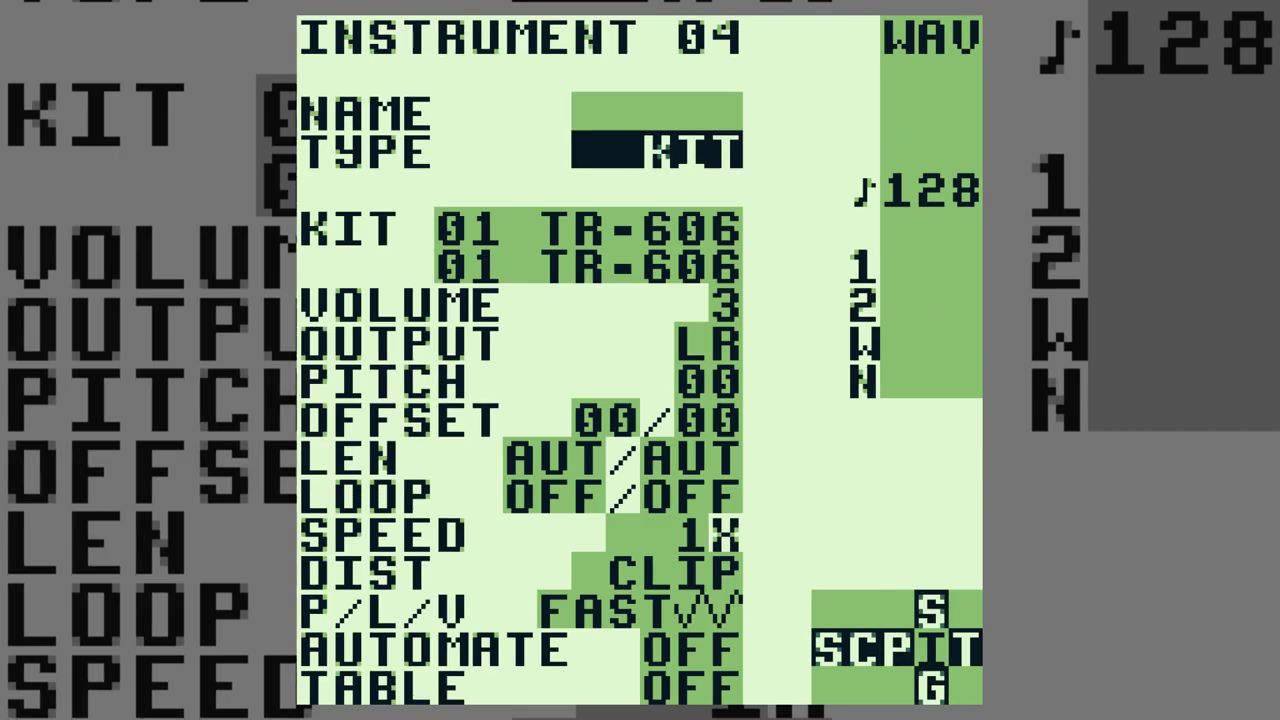
key("Down")
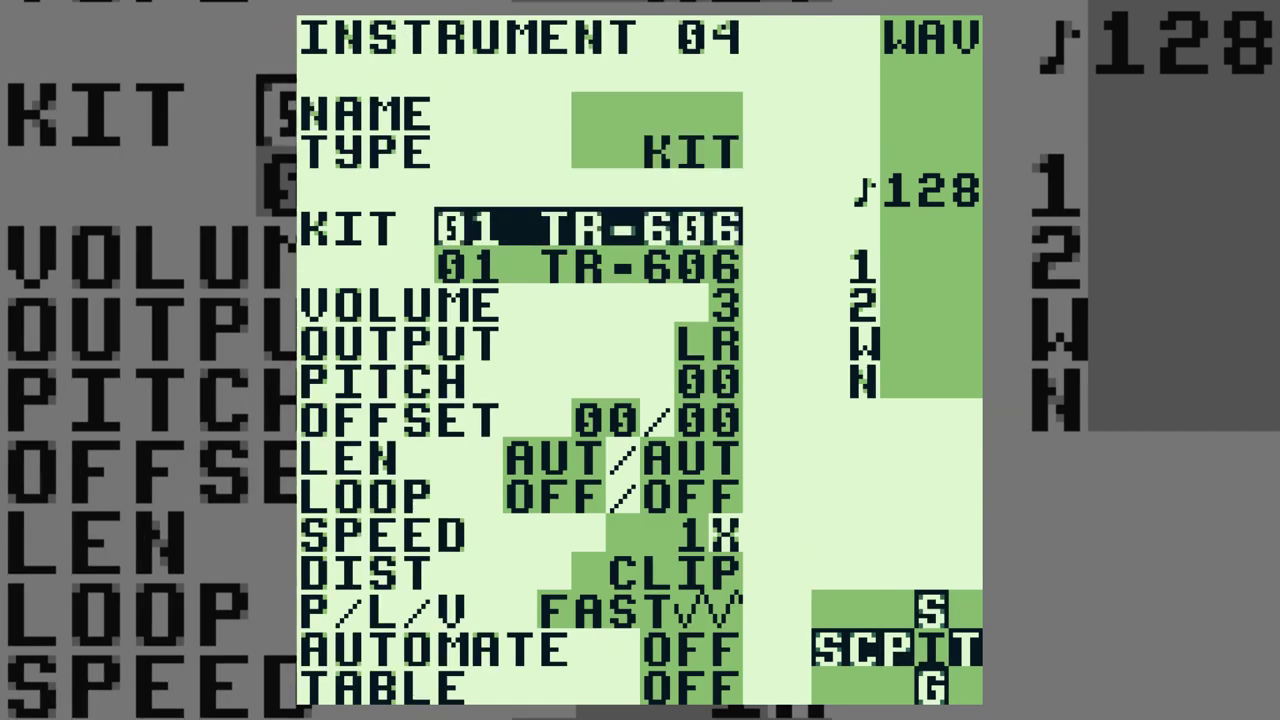
key("x+Right")
key("x+Right")
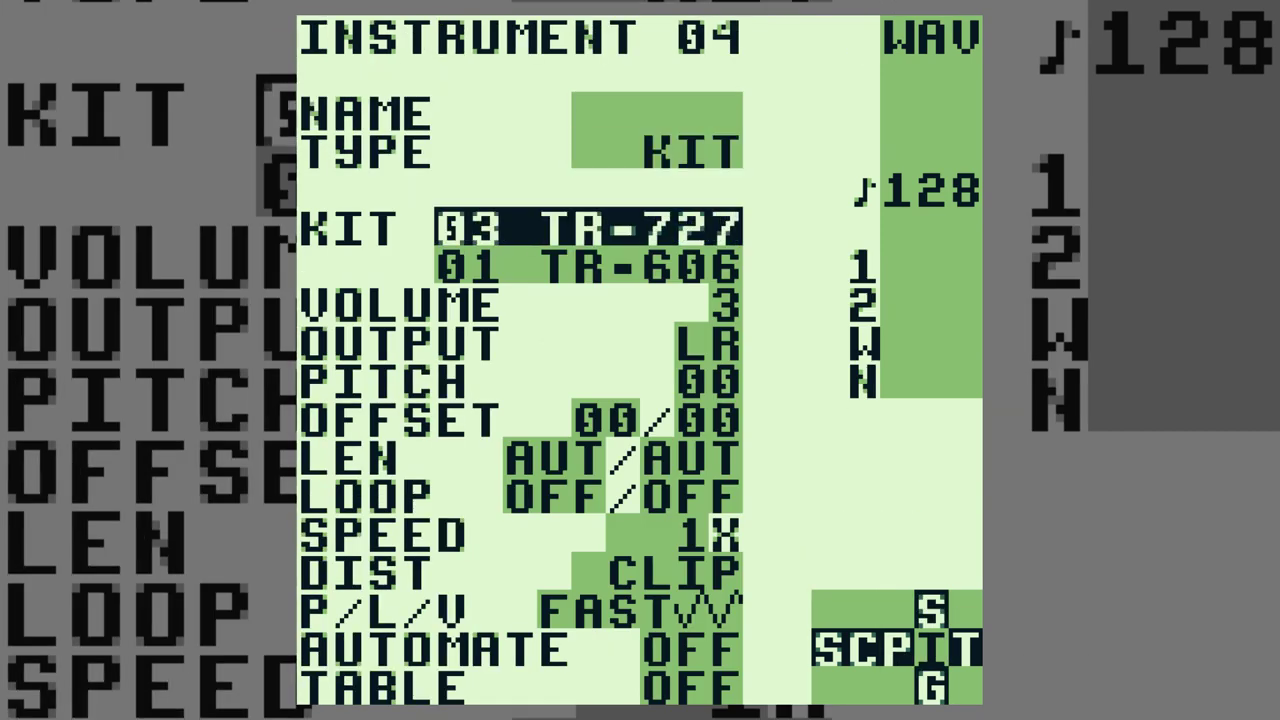
key("shift+Left")
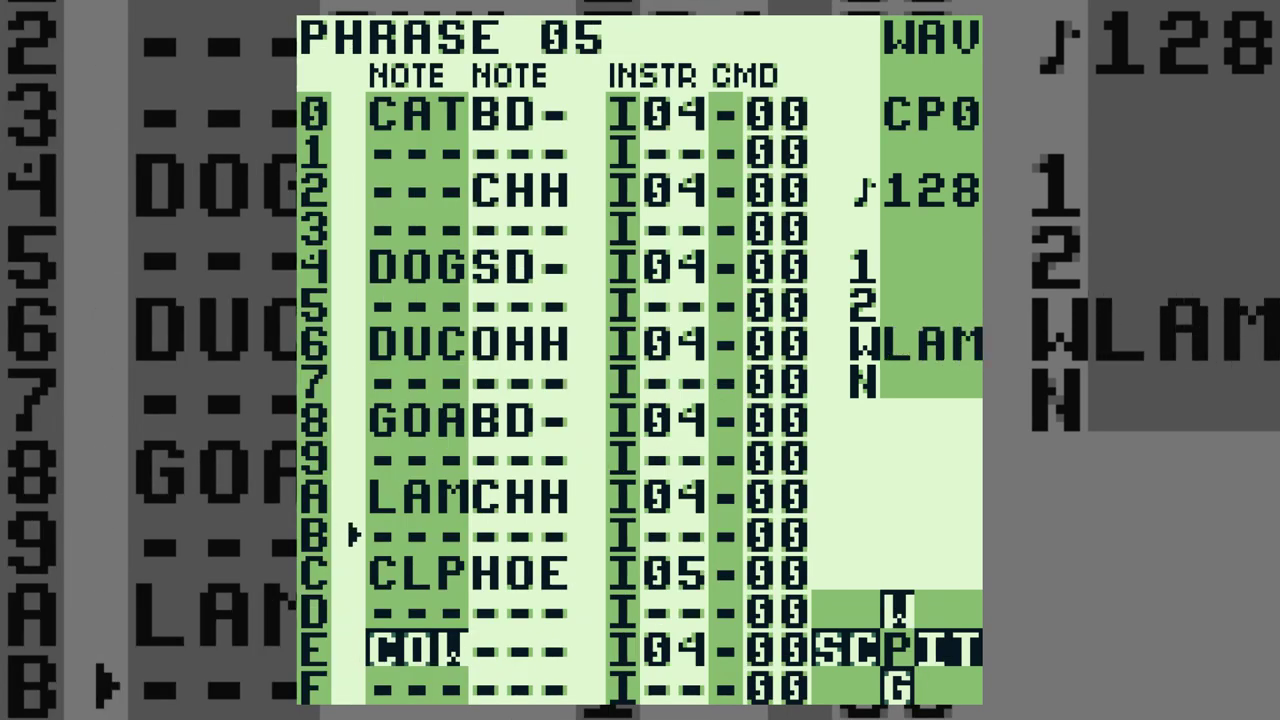
Change the second note on row C of phrase 05 to ASS and return to the song screen.
key("Right")
key("Up")
key("Up")
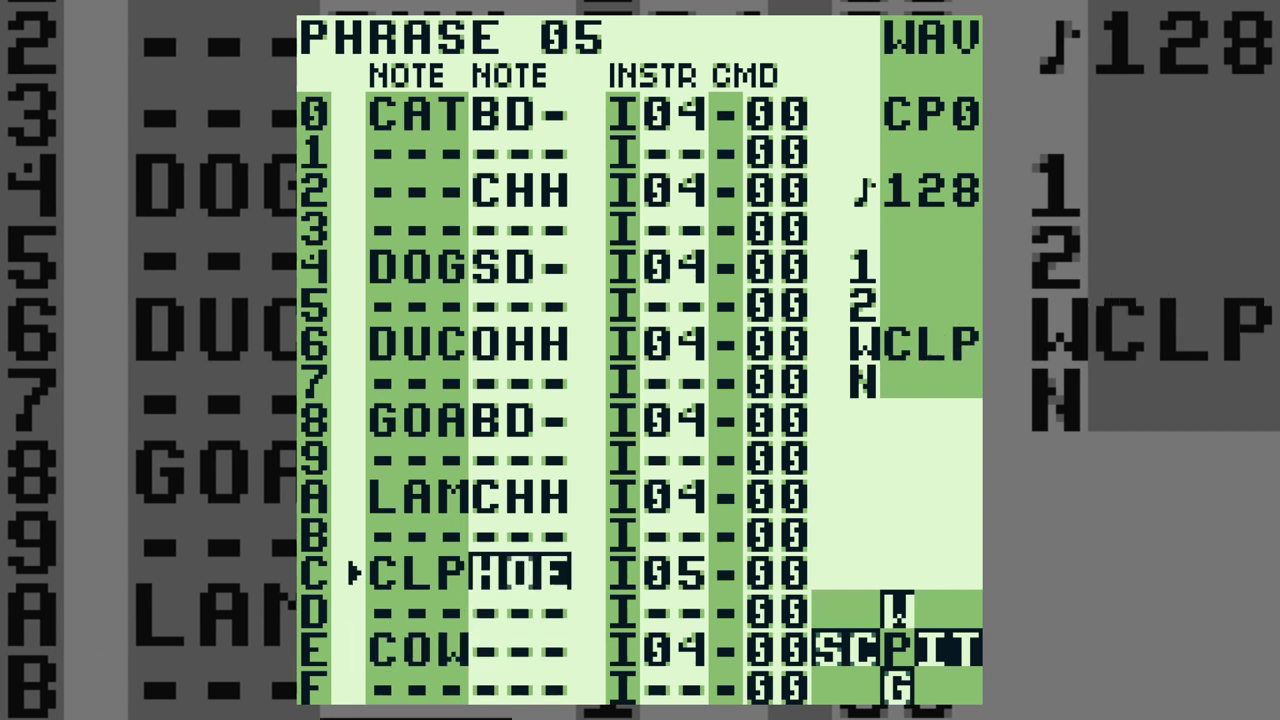
key("x+Right")
key("x+Right")
key("x+Right")
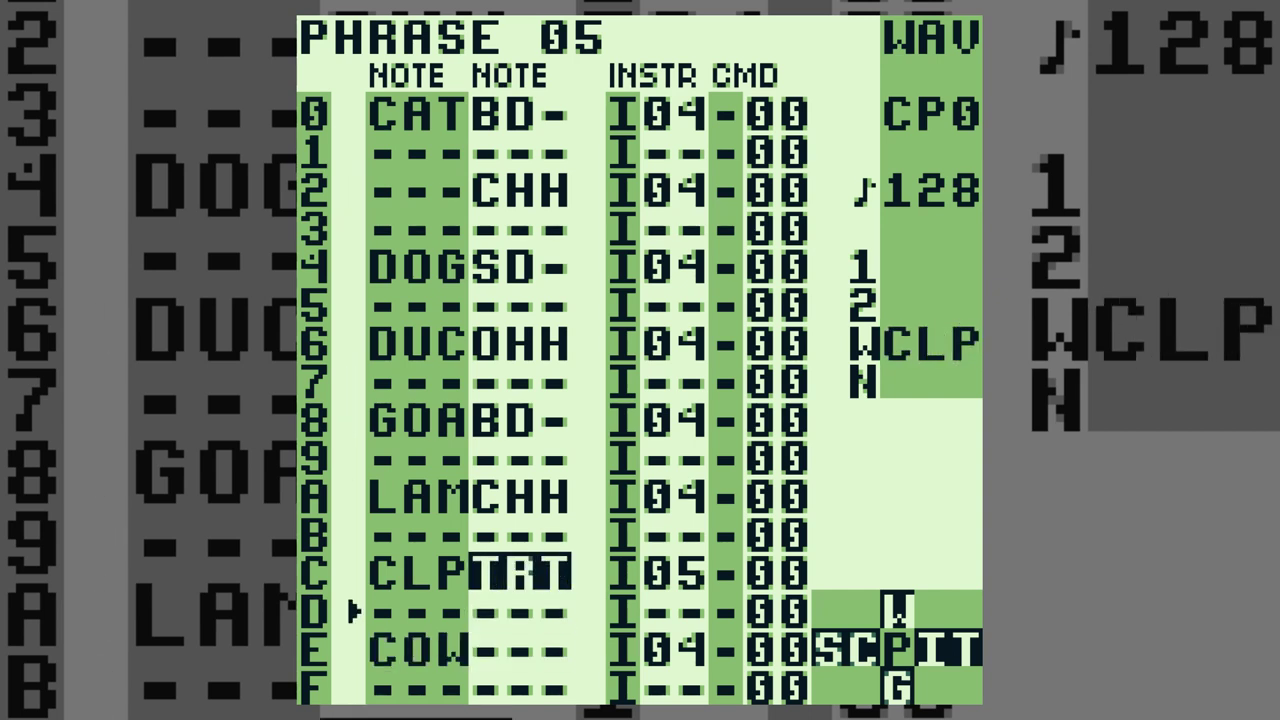
key("x+Left")
key("x+Left")
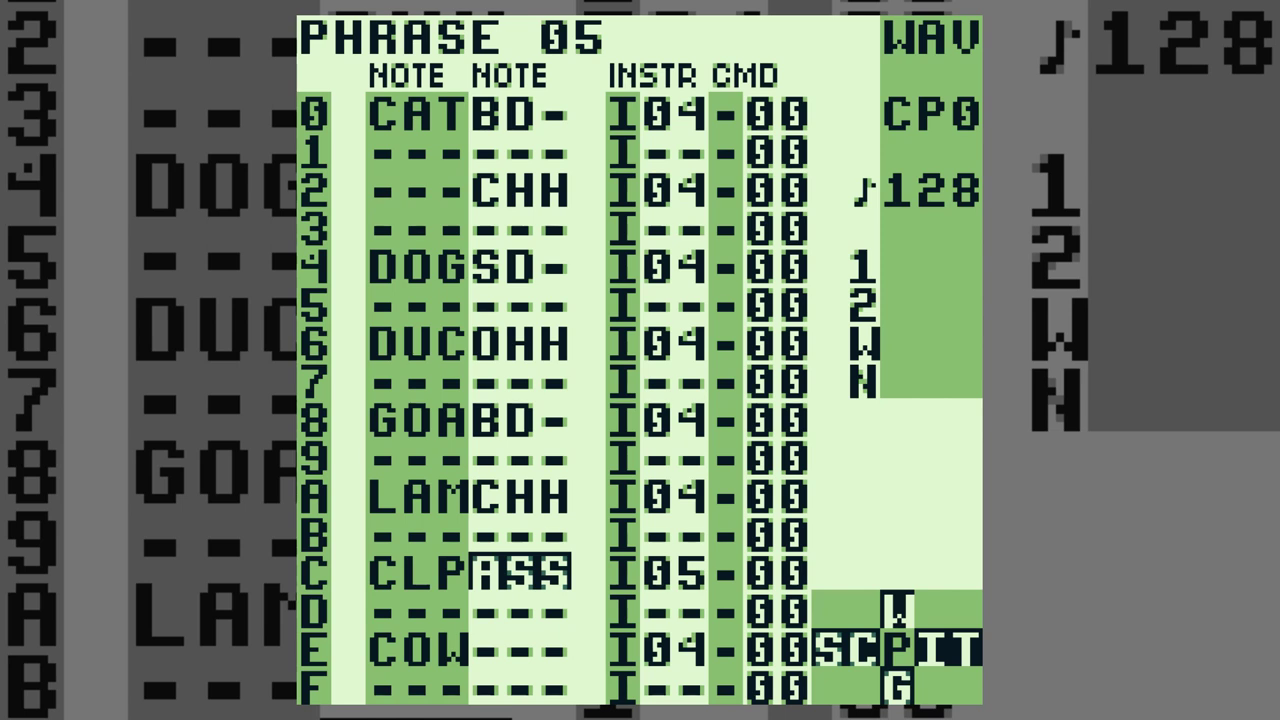
key("BackSpace+Left")
key("BackSpace+Left")
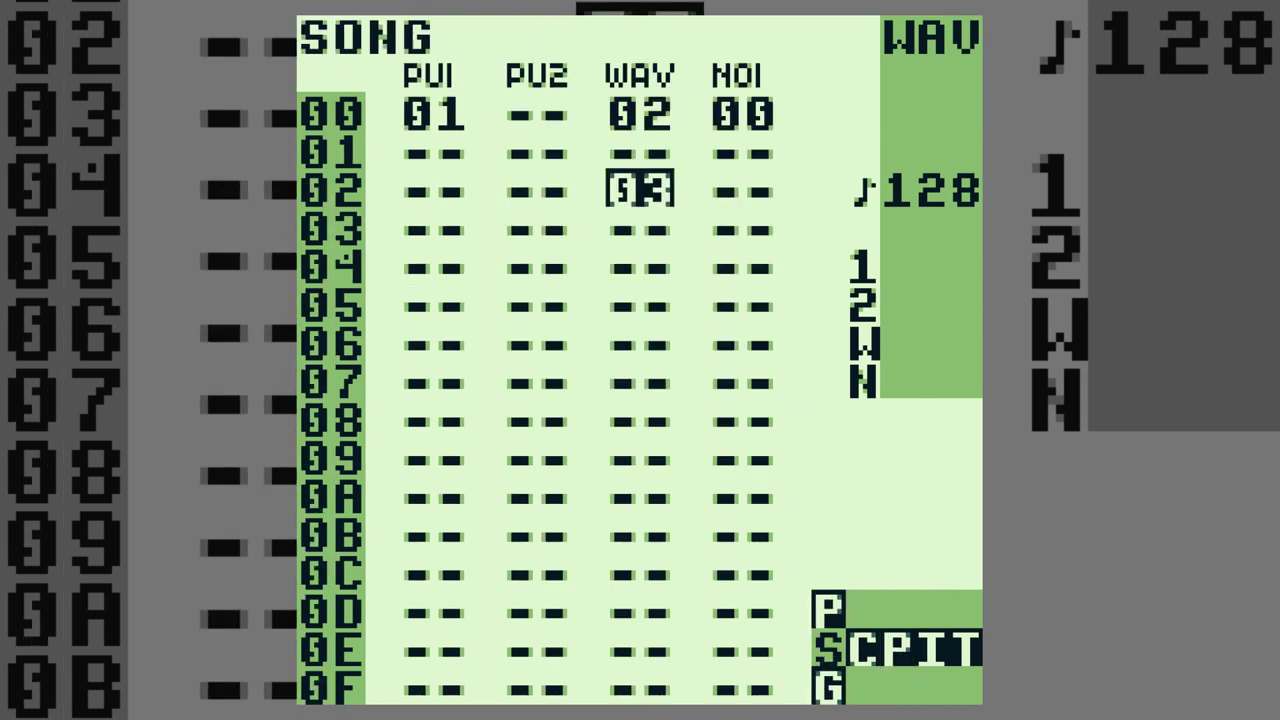
Create chain 04 on row 02 of PU1, add phrase 06 to its first row and open that phrase.
key("Left")
key("Left")
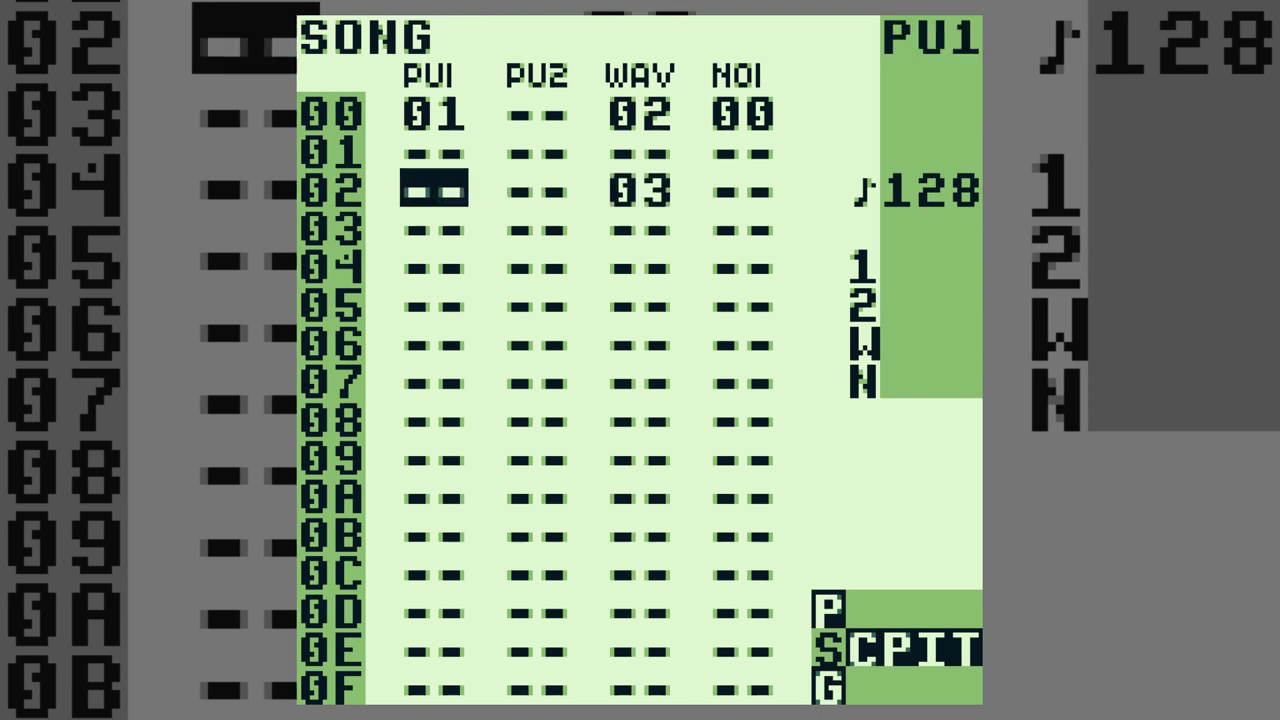
key("x")
key("BackSpace+Right")
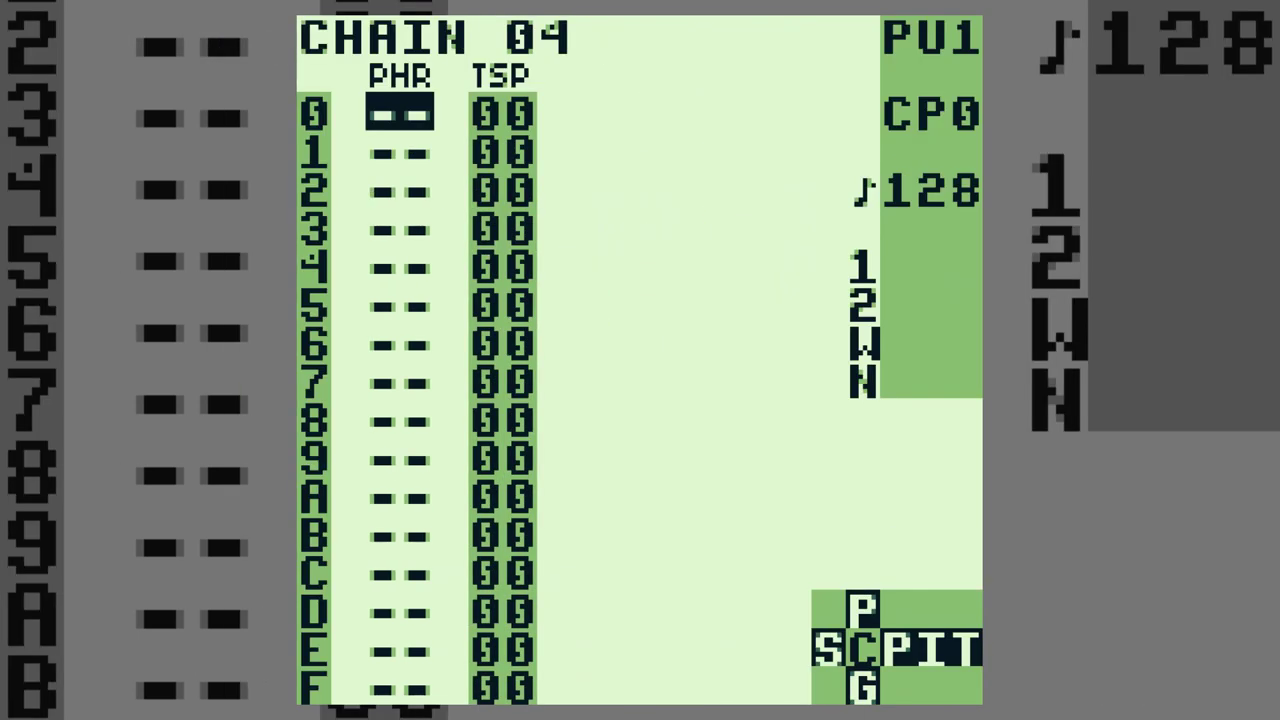
key("x")
key("BackSpace+Right")
Enter the note C 5 on row 0 of phrase 06.
key("Up")
key("Up")
key("Up")
key("Up")
key("Up")
key("Up")
key("Up")
key("Up")
key("Up")
key("Up")
key("Up")
key("Up")
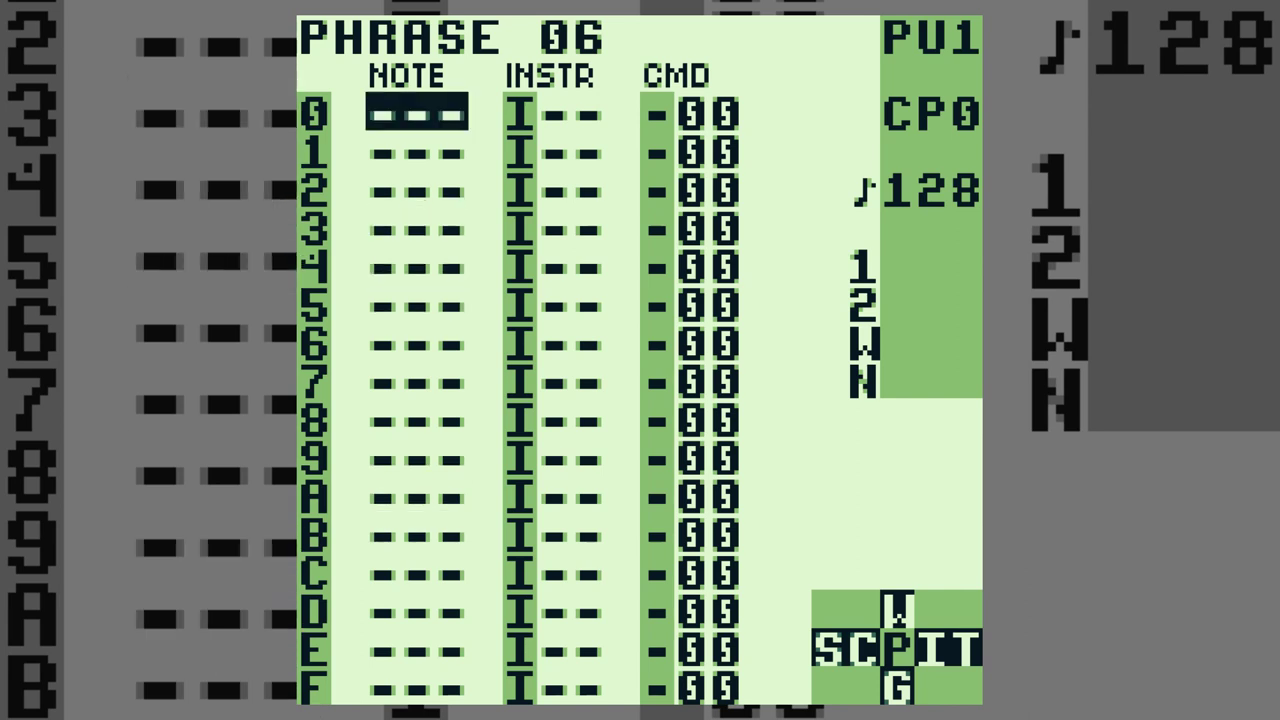
key("x")
key("x+Up")
key("x+Up")
key("x+Up")
Assign instrument 06 to the note on row 0 and open that instrument's settings.
key("Right")
key("x+Right")
key("x+Right")
key("x+Right")
key("x+Right")
key("BackSpace+Right")
Set instrument 06's envelope to A3 and its wave to the even square shape.
key("x+Left")
key("x+Left")
key("x+Left")
key("x+Left")
key("x+Left")
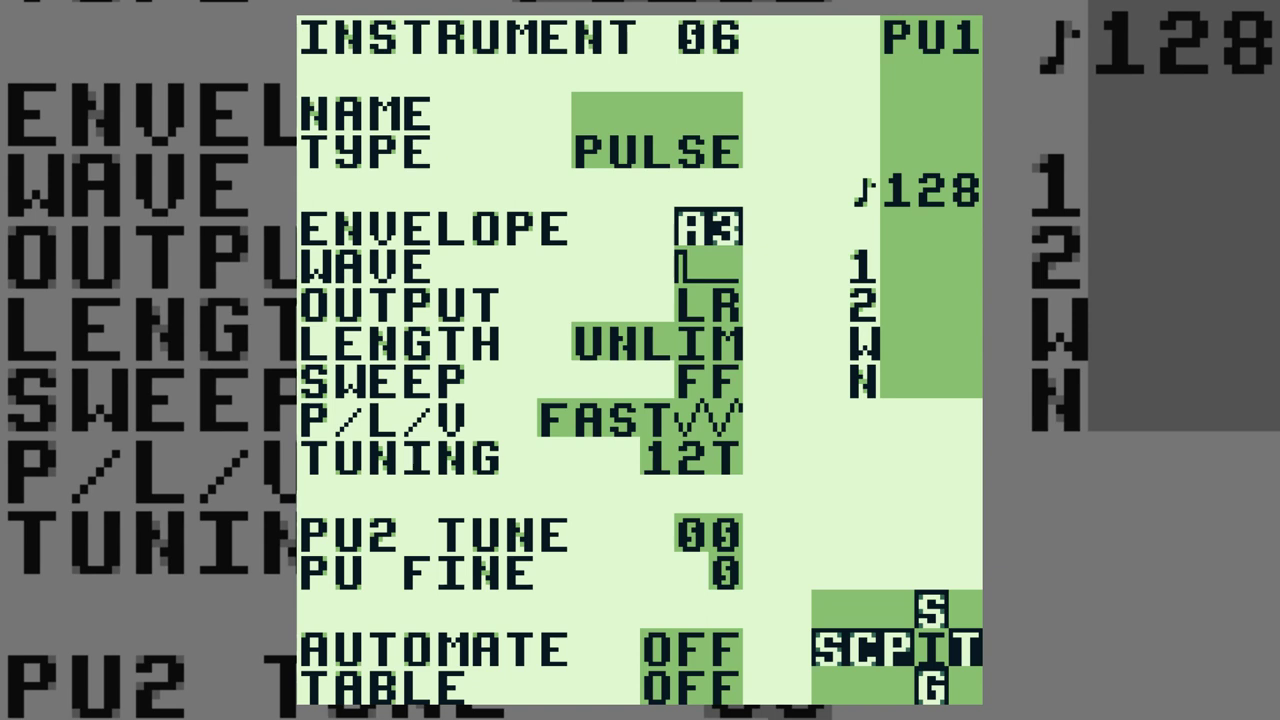
key("Down")
key("x+Right")
key("x+Right")
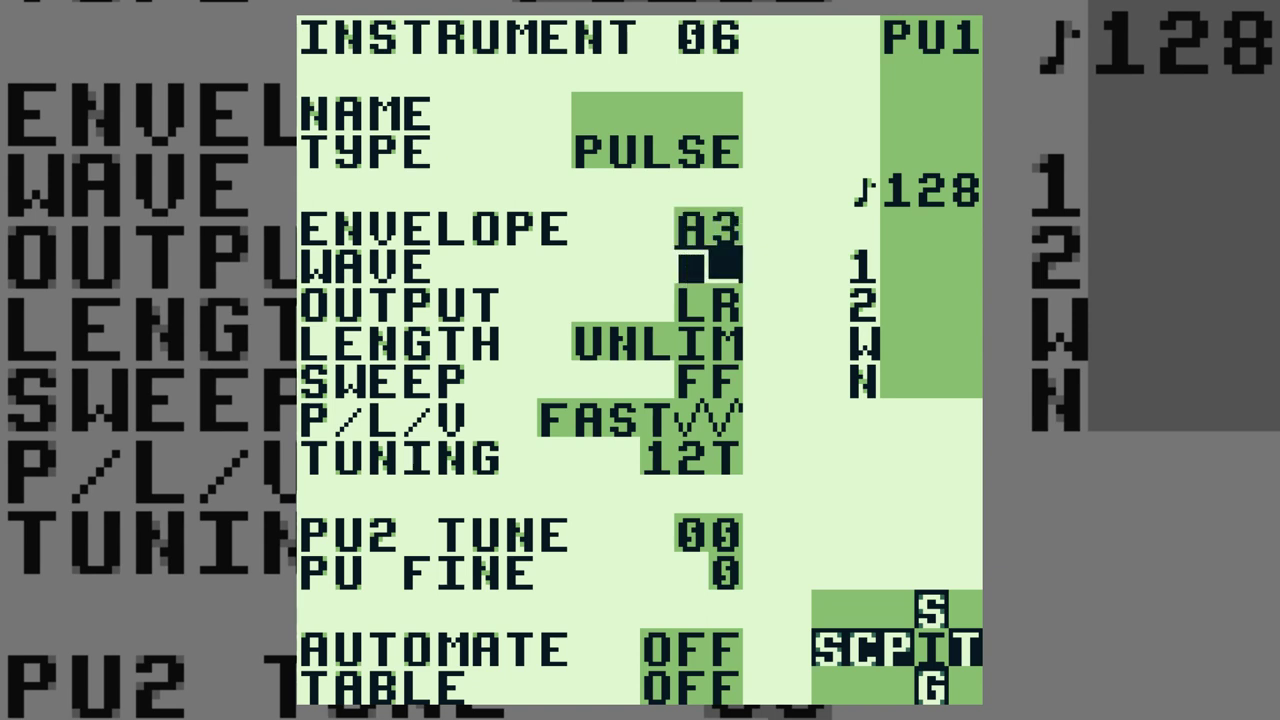
Set instrument 06's sweep to E3 and return to phrase 06.
key("Down")
key("Down")
key("Down")
key("x+Down")
key("x+Left")
key("x+Left")
key("x+Left")
key("x+Left")
key("x+Left")
key("x+Left")
key("x+Left")
key("x+Left")
key("x+Left")
key("x+Left")
key("x+Left")
key("x+Left")
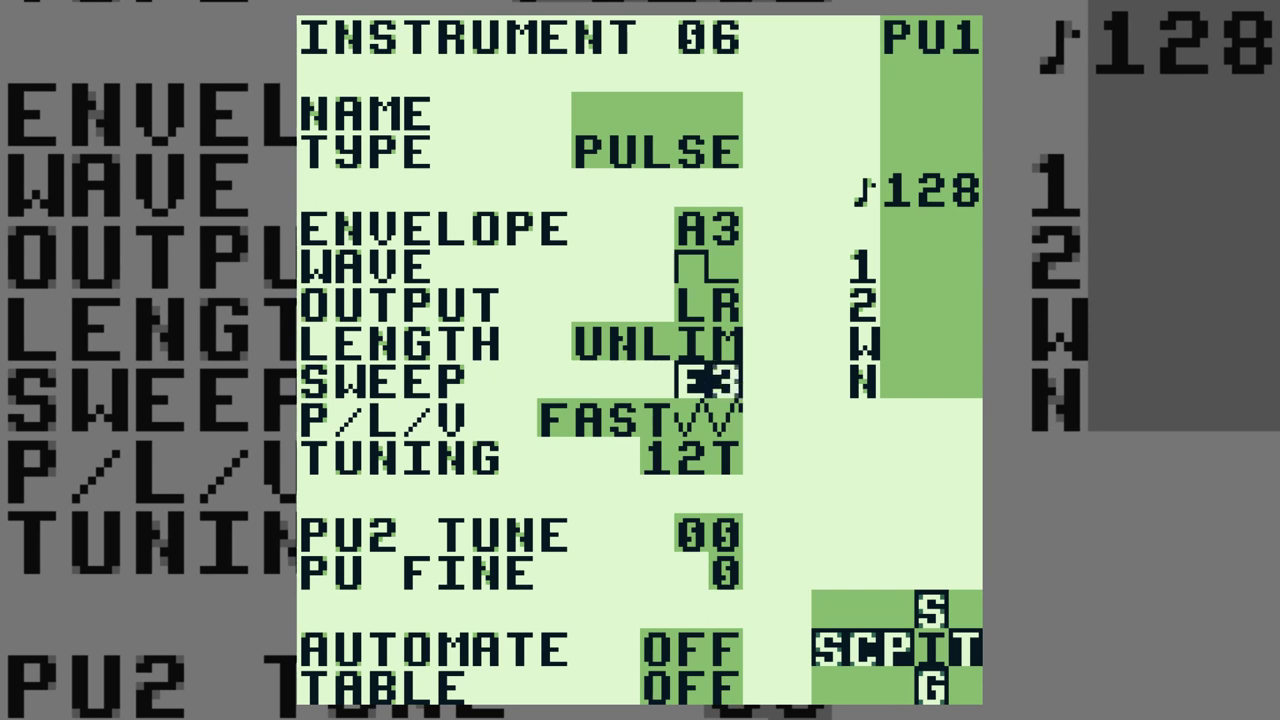
key("BackSpace+Left")
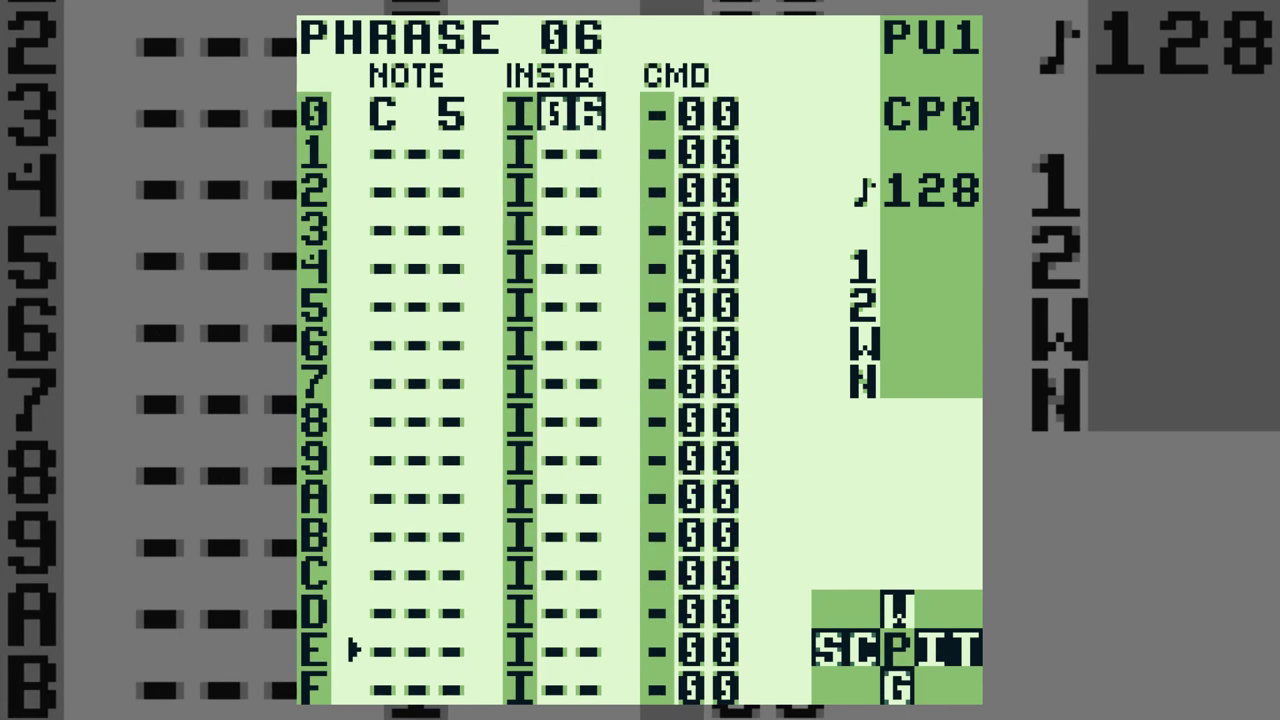
Play phrase 06, repeat the C 5 note on rows 4, 8 and C, and reopen instrument 06.
key("Left")
key("BackSpace+z")
key("Down")
key("Down")
key("Down")
key("Right")
key("z")
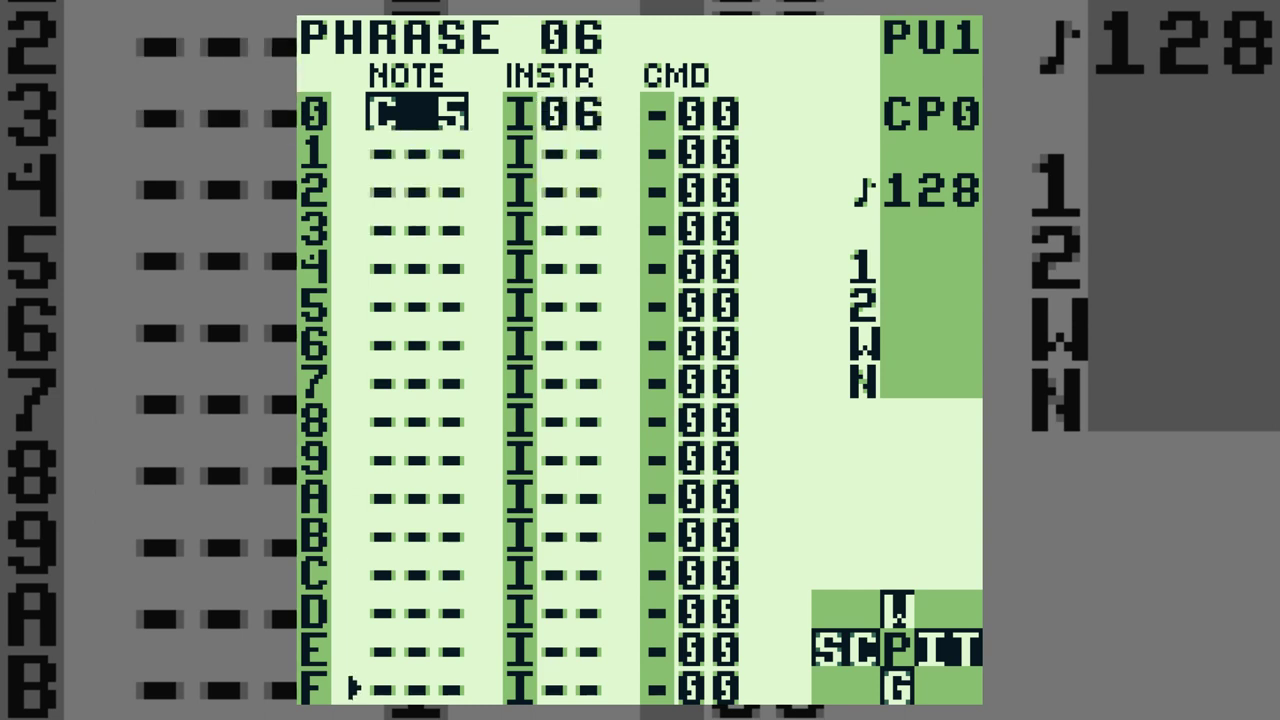
key("Down")
key("Down")
key("Down")
key("Down")
key("z")
key("Down")
key("Down")
key("Down")
key("Down")
key("z")
key("Down")
key("Down")
key("Down")
key("Down")
key("z")
key("Down")
key("Down")
key("Down")
key("Down")
key("Right")
key("BackSpace+Right")
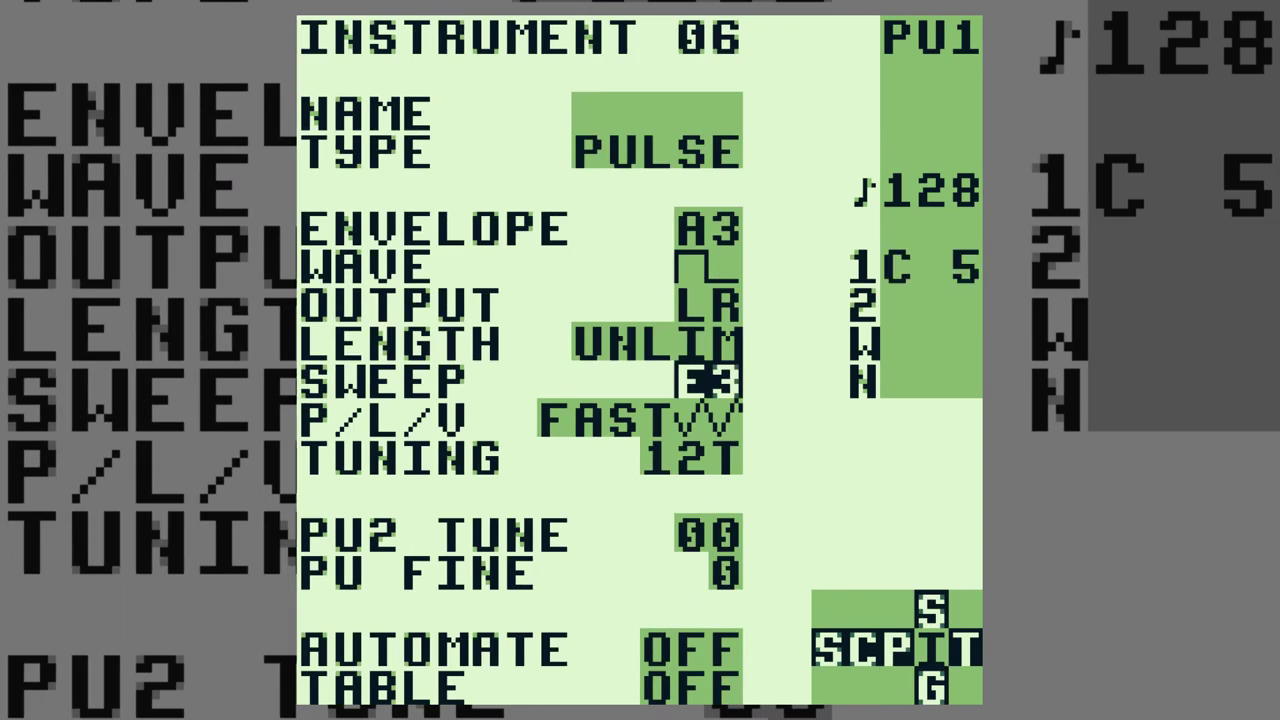
Try lower and higher sweep values for instrument 06 while the phrase plays.
key("z+Left")
key("z+Left")
key("z+Right")
key("z+Right")
key("z+Right")
key("z+Right")
key("z+Left")
key("z+Left")
Set instrument 06's envelope to A1 and raise its sweep to E4.
key("Up")
key("Up")
key("Up")
key("Up")
key("z+Left")
key("z+Left")
key("Down")
key("Down")
key("Down")
key("Down")
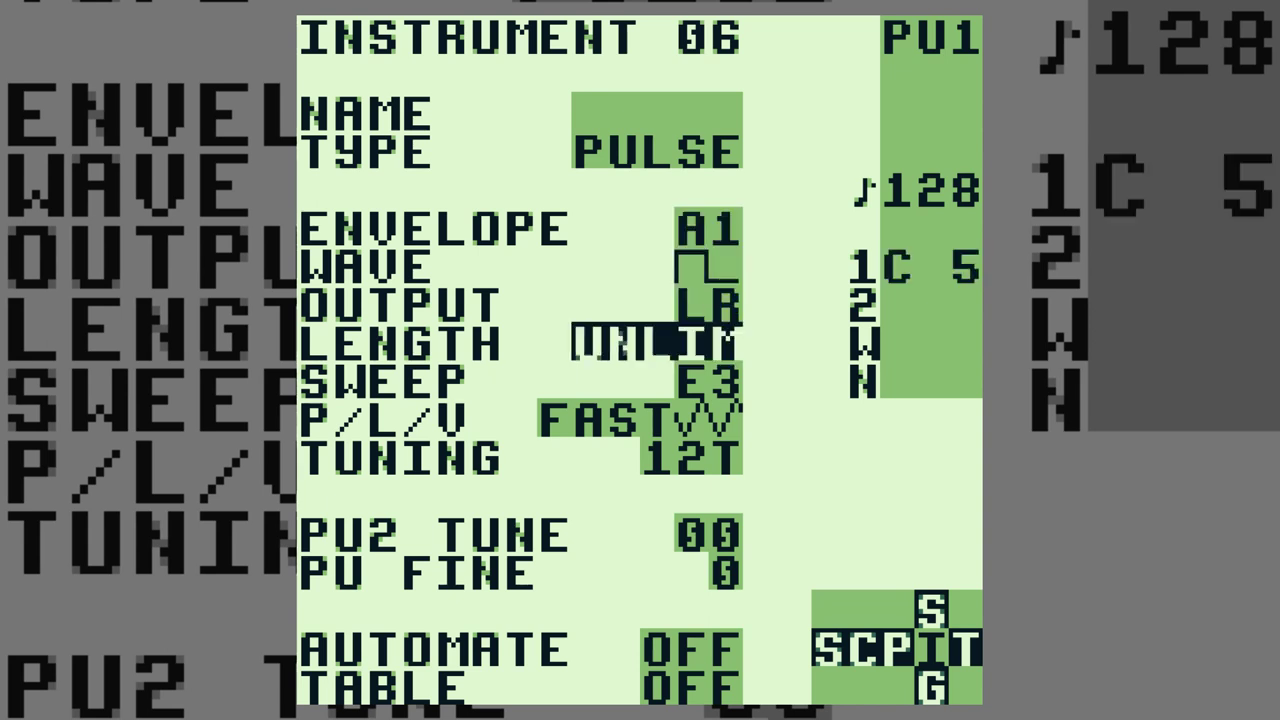
key("z+Right")
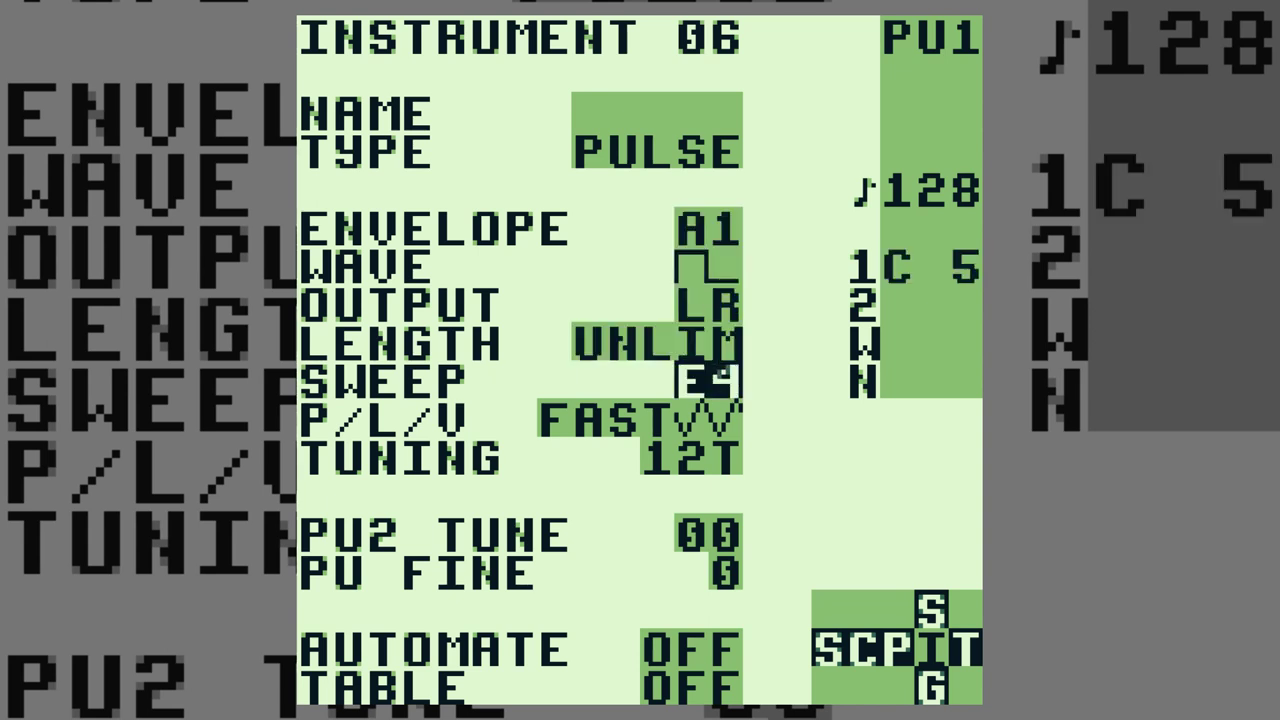
key("z+Right")
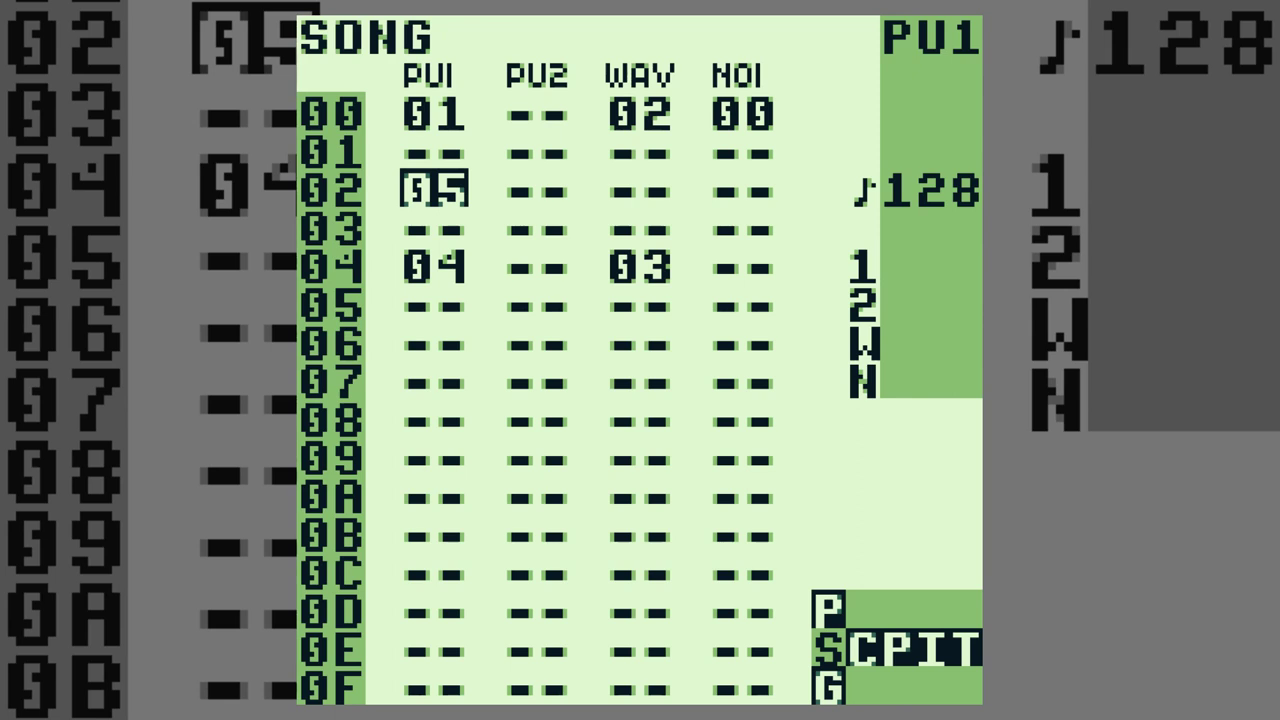
Assign table 00 to instrument 07, used by phrase 07 of PU1's chain 05, and open the table.
key("shift+Right")
key("shift+Right")
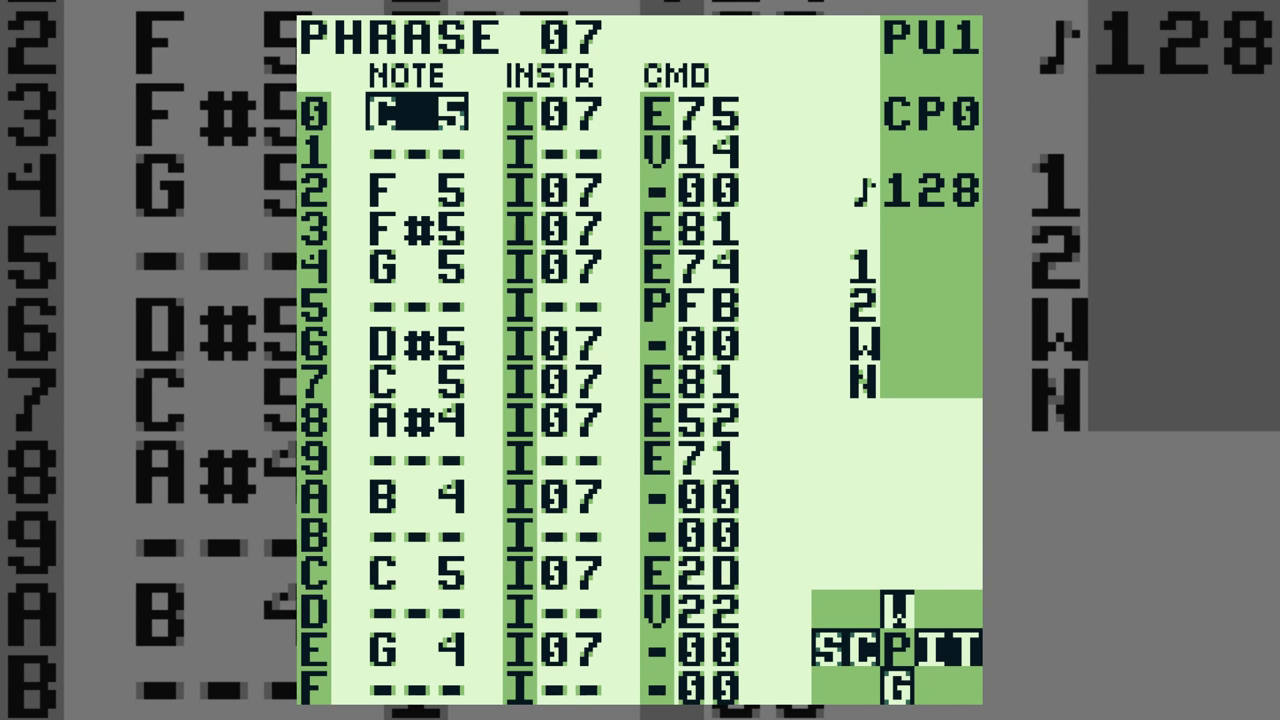
key("Right")
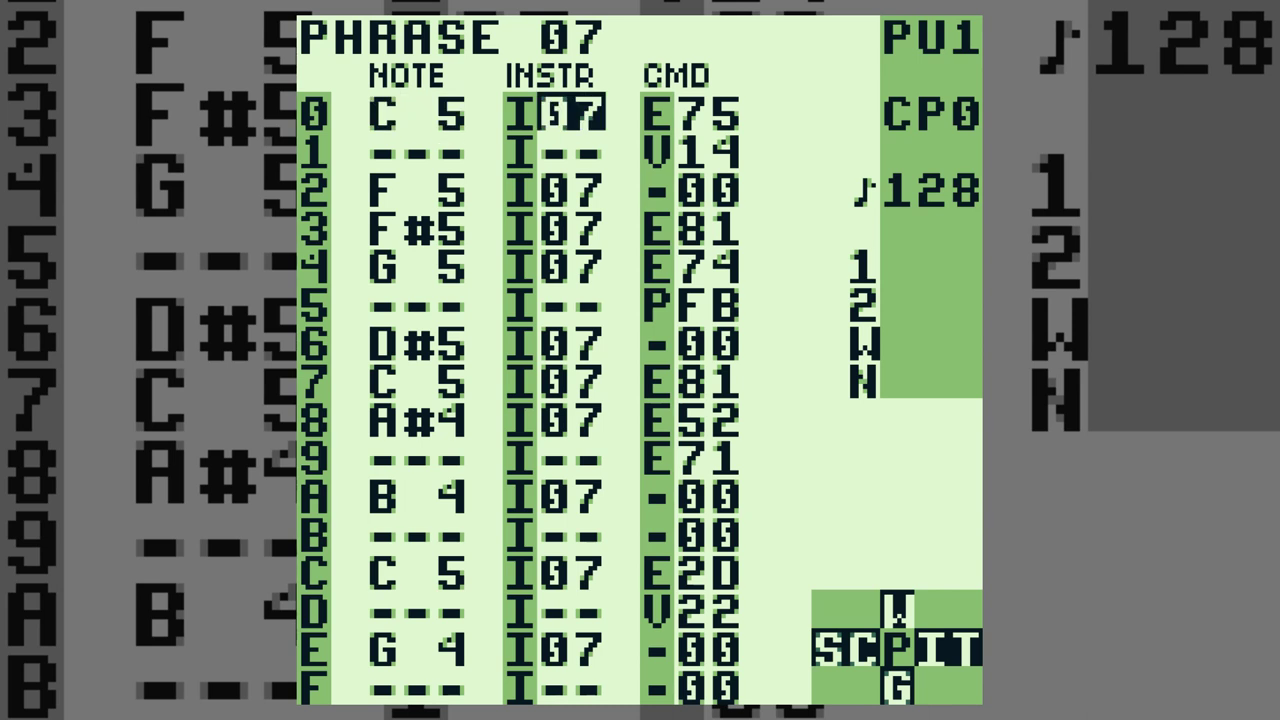
key("shift+Right")
key("Down")
key("Down")
key("Down")
key("Down")
key("Down")
key("Down")
key("Down")
key("Down")
key("Down")
key("Down")
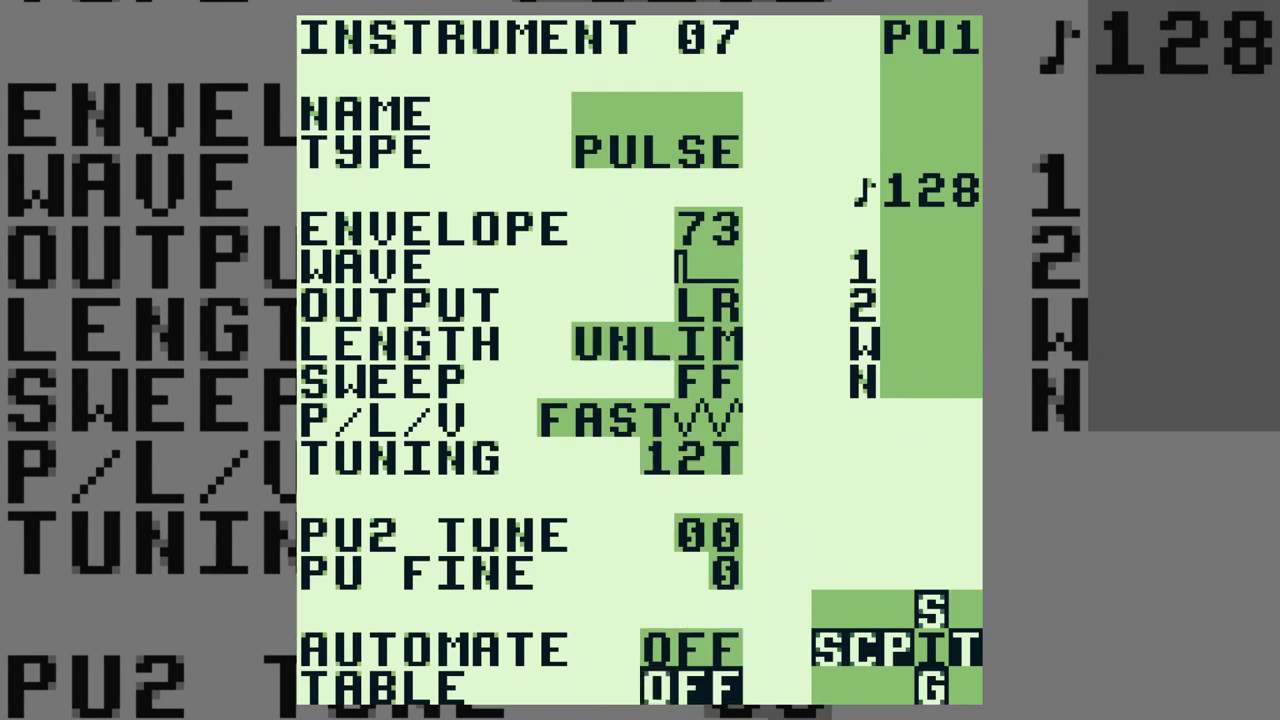
key("s")
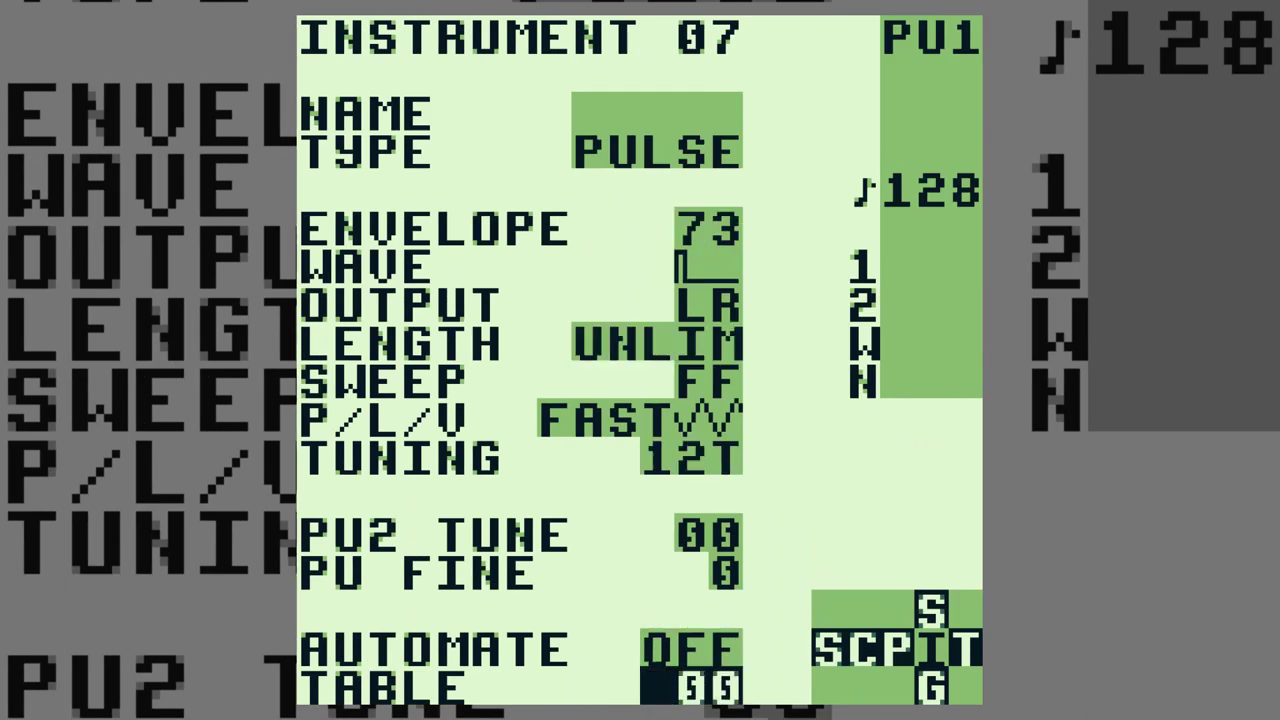
key("shift+Right")
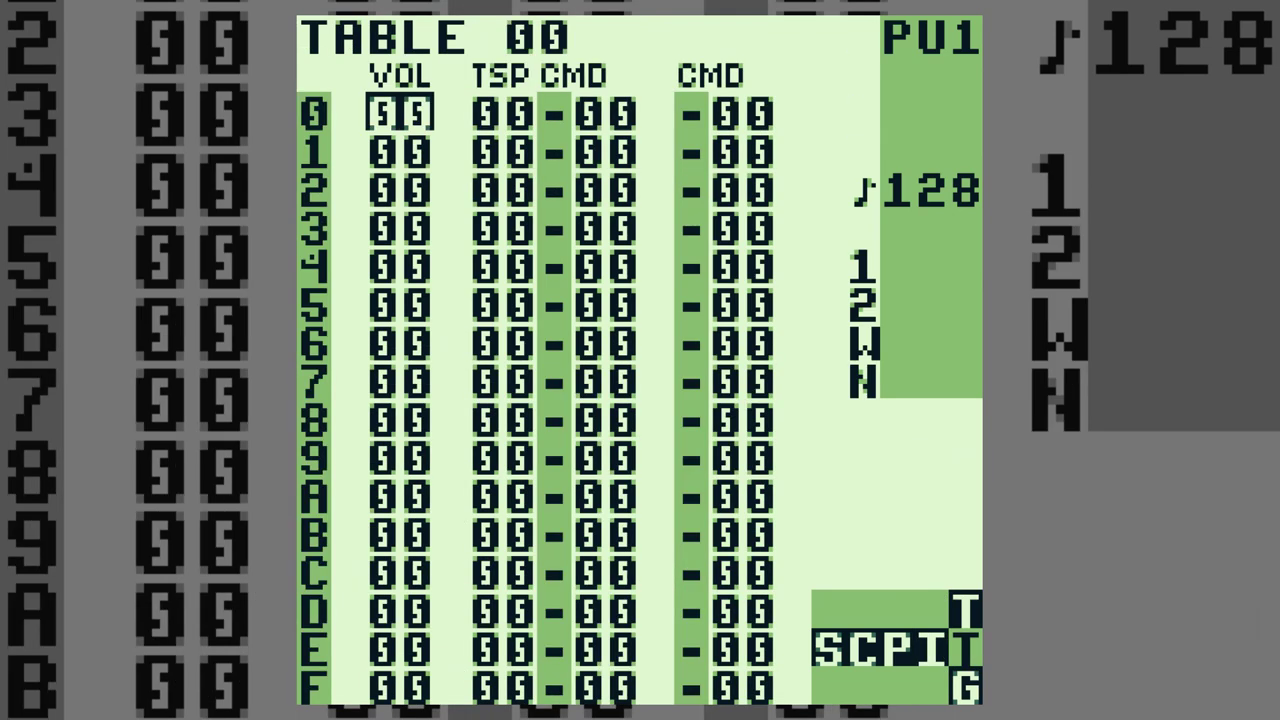
Add W commands to table 00, with the square wave on row 0 and the narrowest pulse on row 1, and start playback.
key("Right")
key("Right")
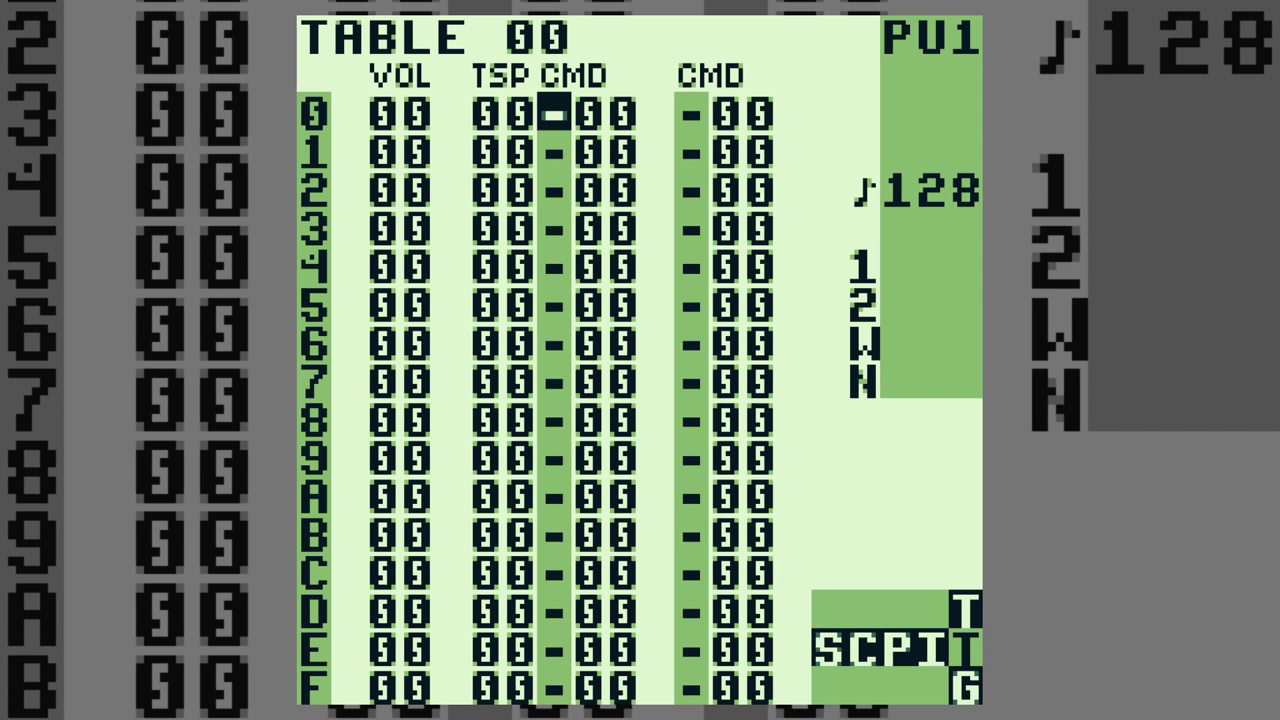
key("s")
key("Right")
key("Right")
key("Left")
key("s+Right")
key("Down")
key("Left")
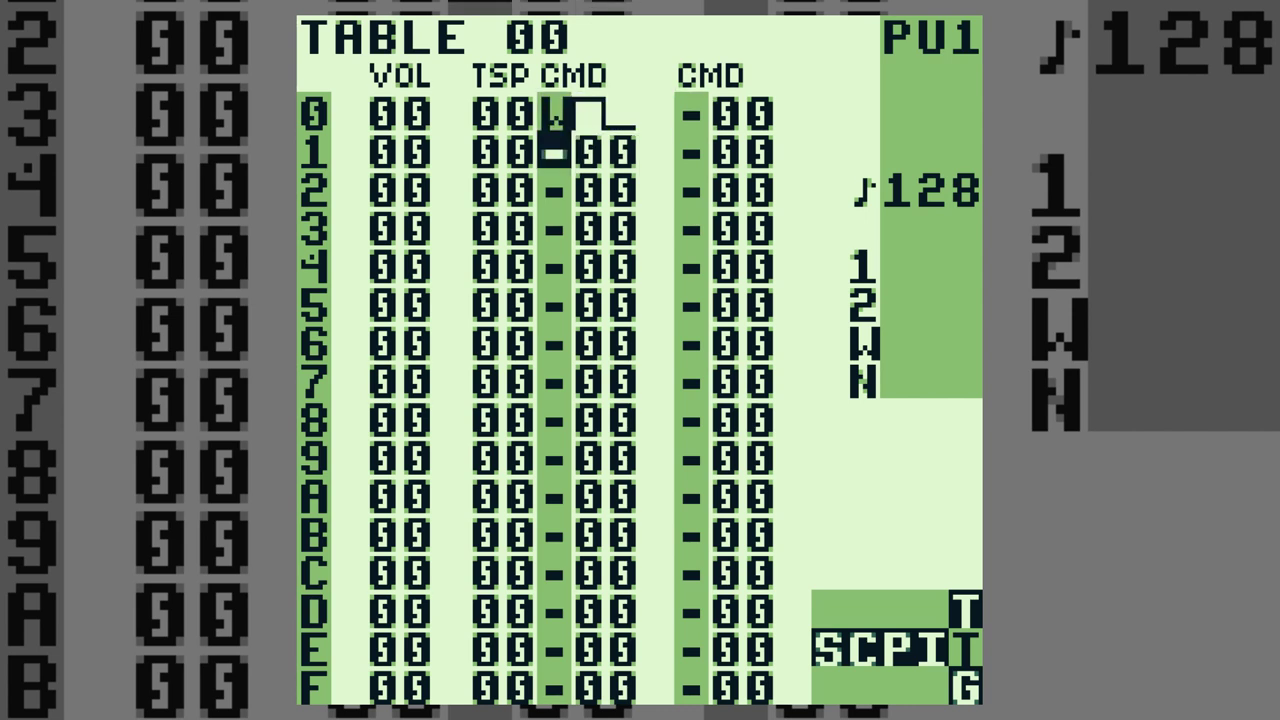
key("x")
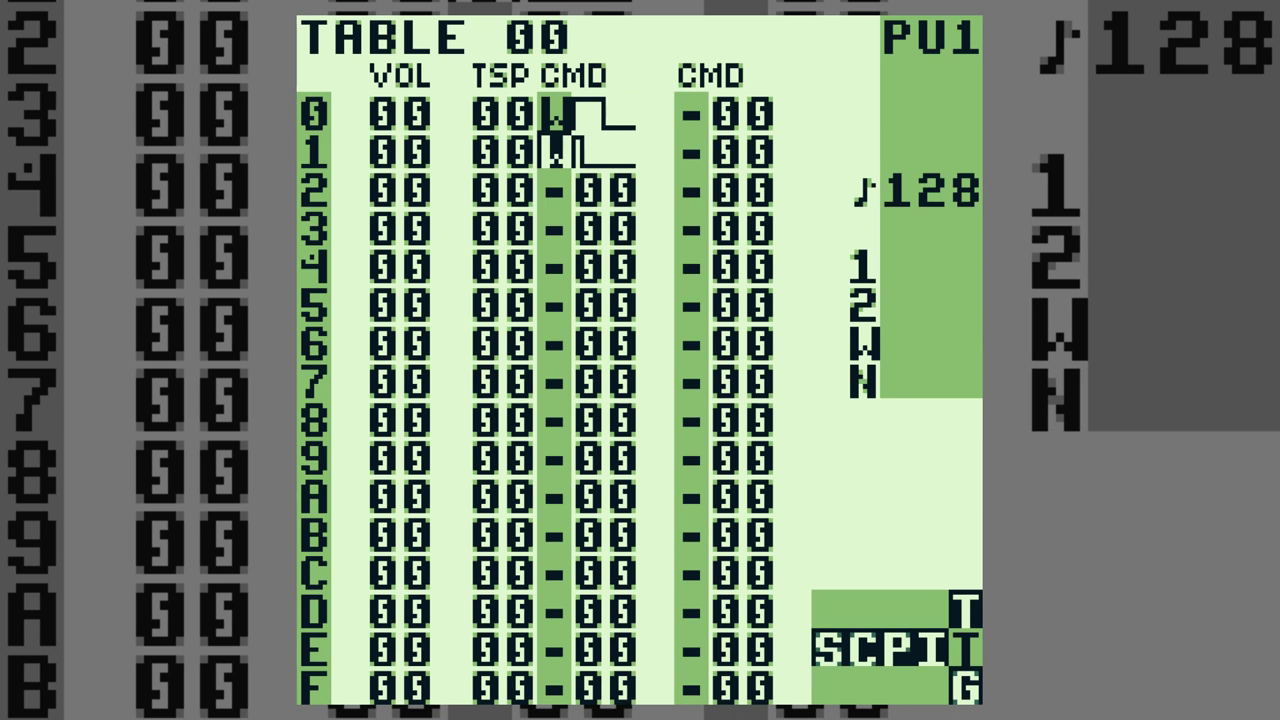
key("Return")
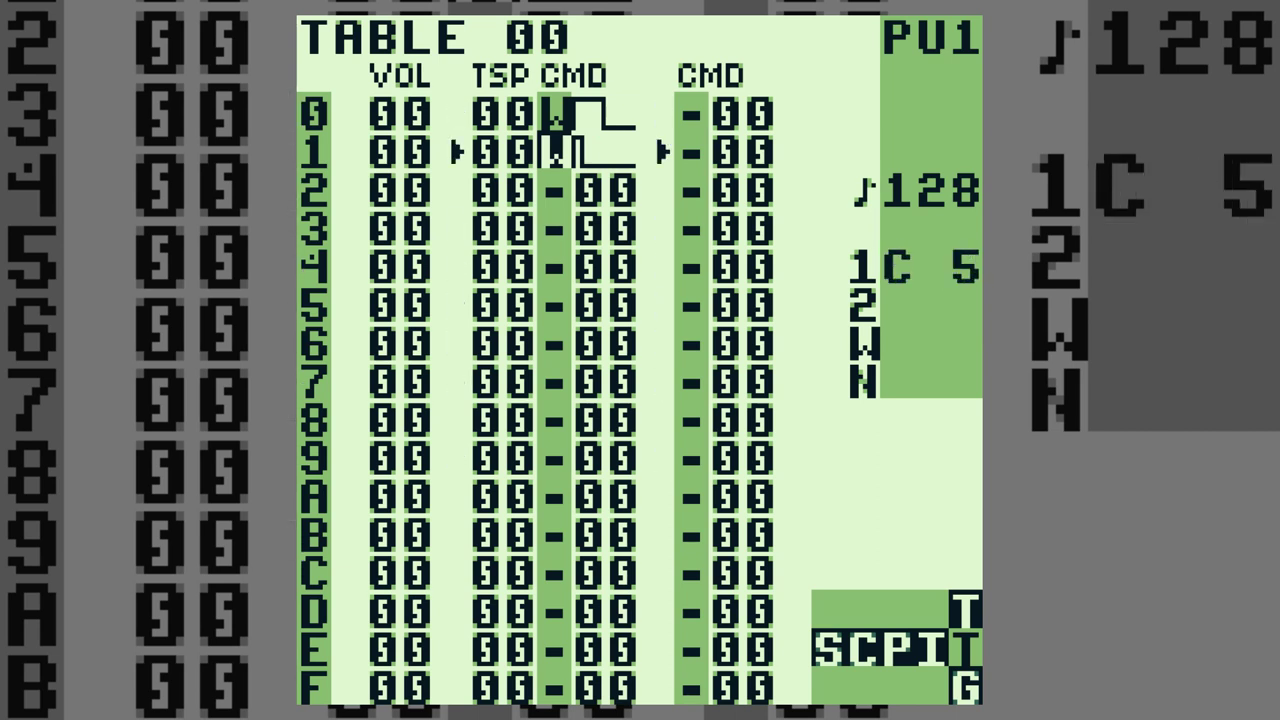
Try other pulse widths for the W commands on rows 0 and 1 during playback.
key("Up")
key("Right")
key("x+Left")
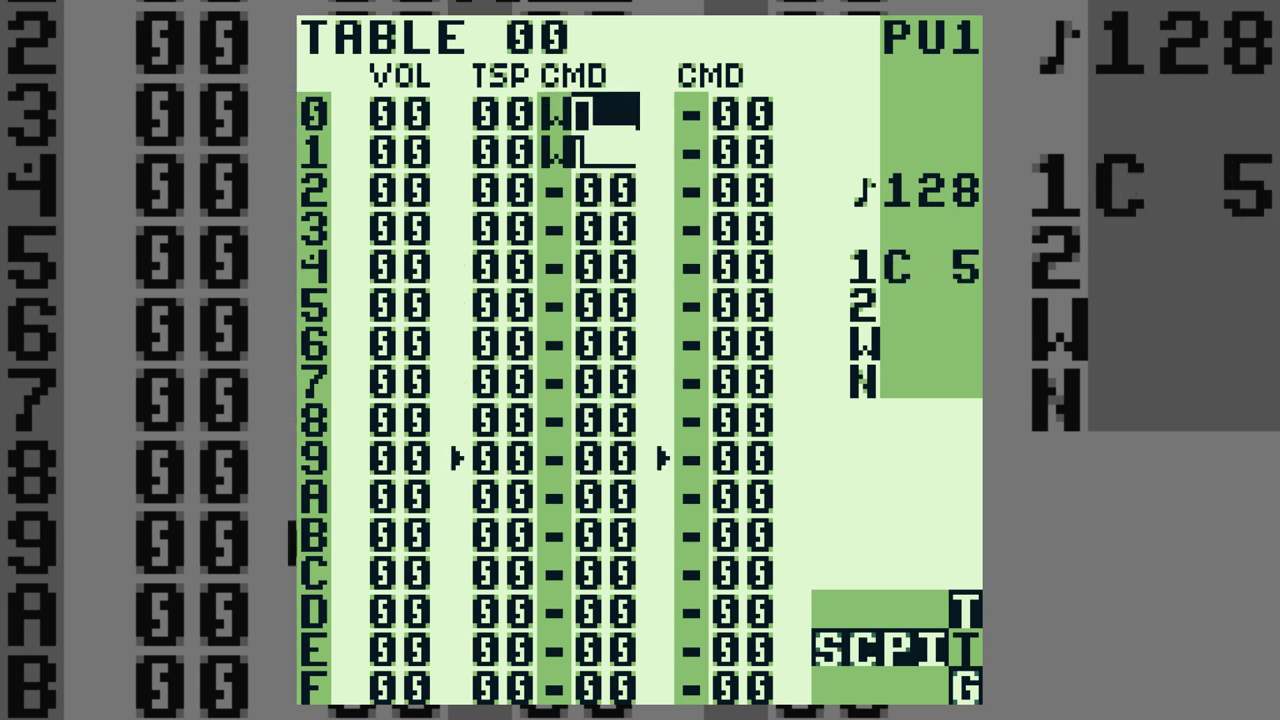
key("Down")
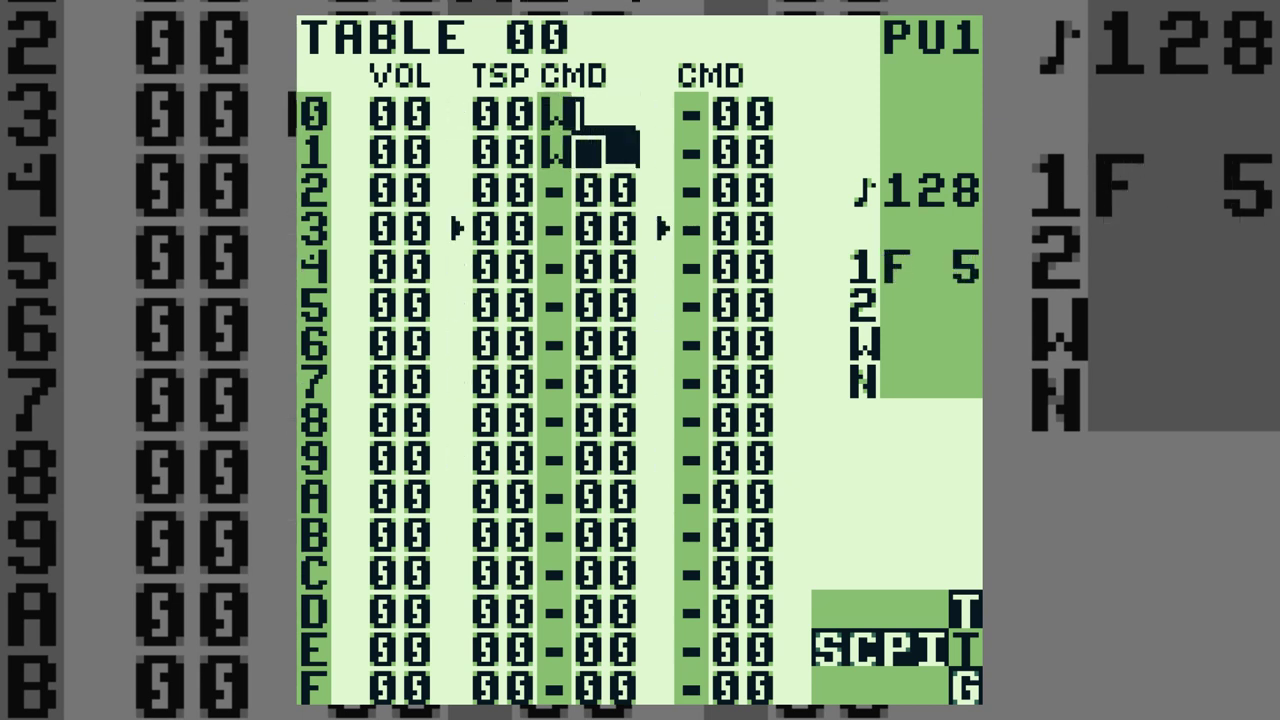
key("x+Left")
key("Up")
key("x+Right")
key("Down")
key("x+Left")
key("x+Right")
key("x+Right")
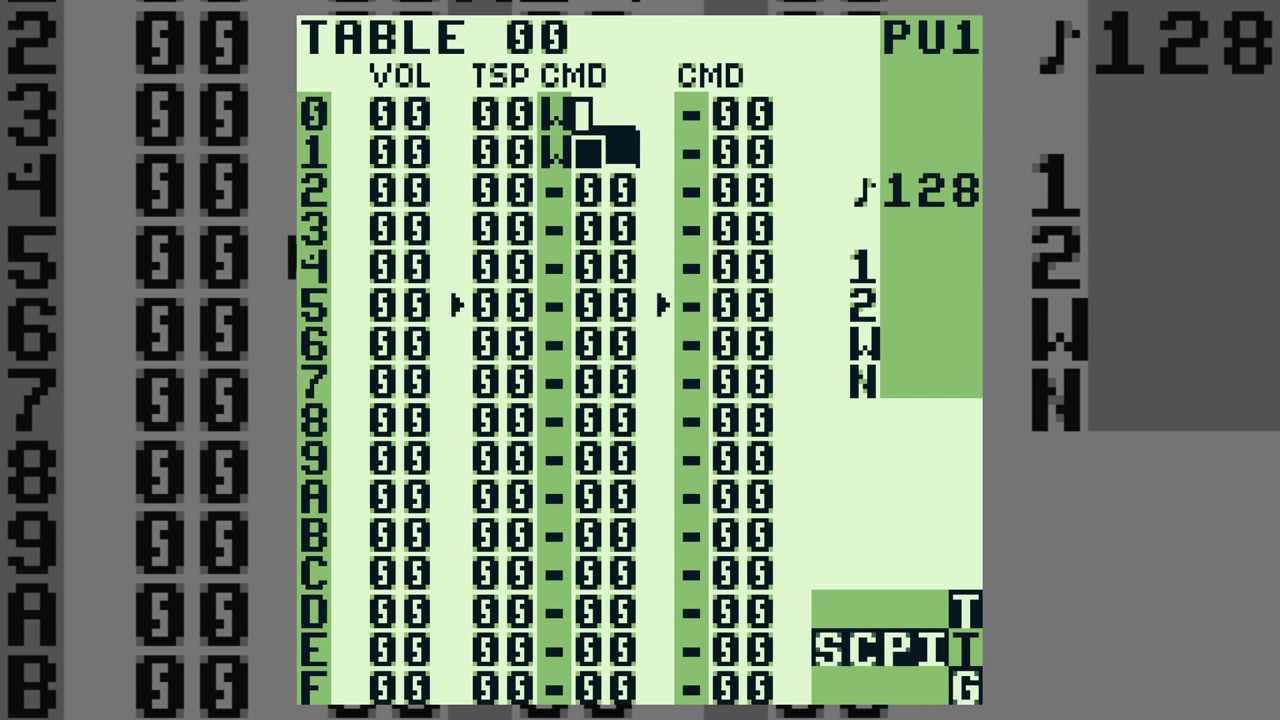
Clear the W commands on rows 0 and 1 of table 00 and set row 0's TSP to 0C.
key("Left")
key("z+x")
key("Up")
key("z+x")
key("Left")
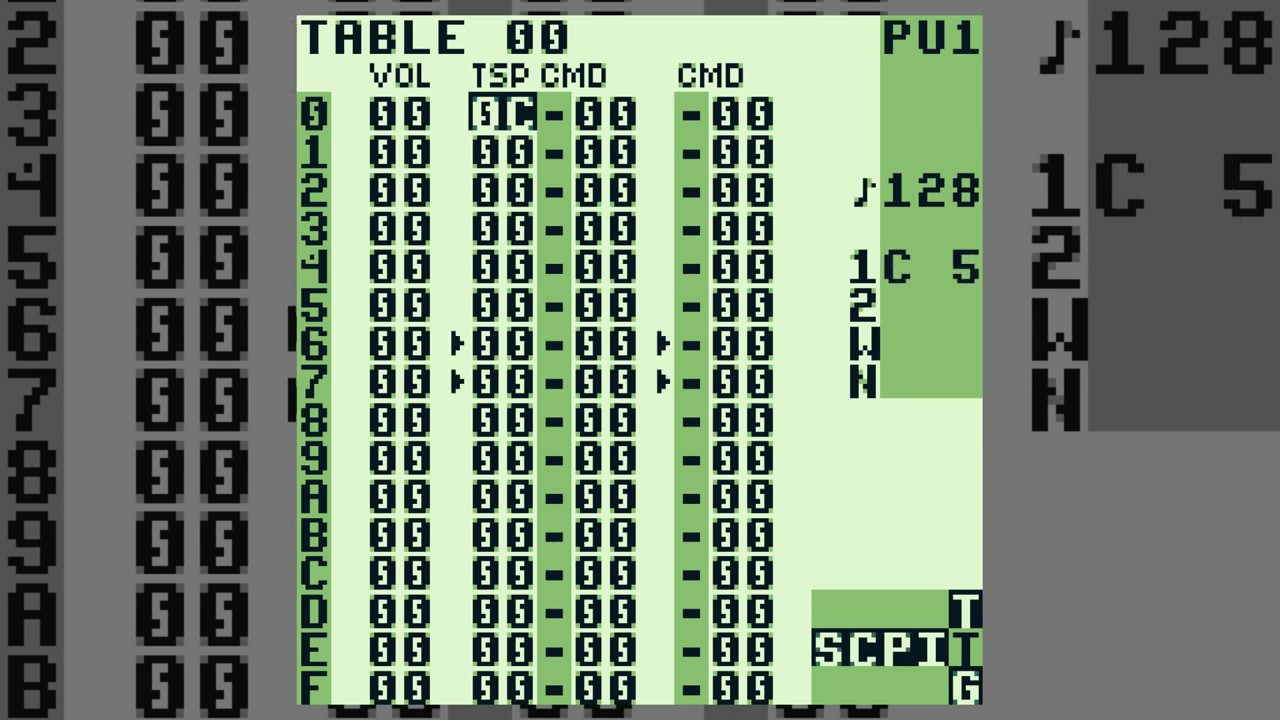
key("Down")
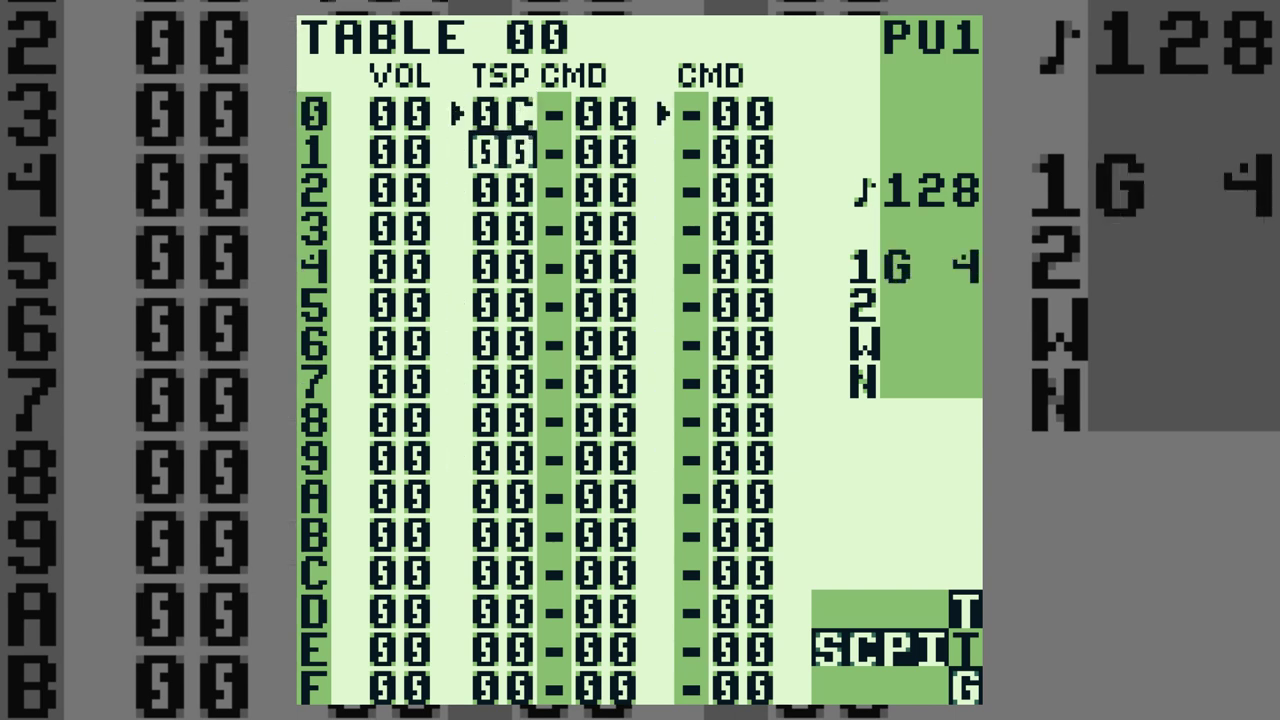
key("x")
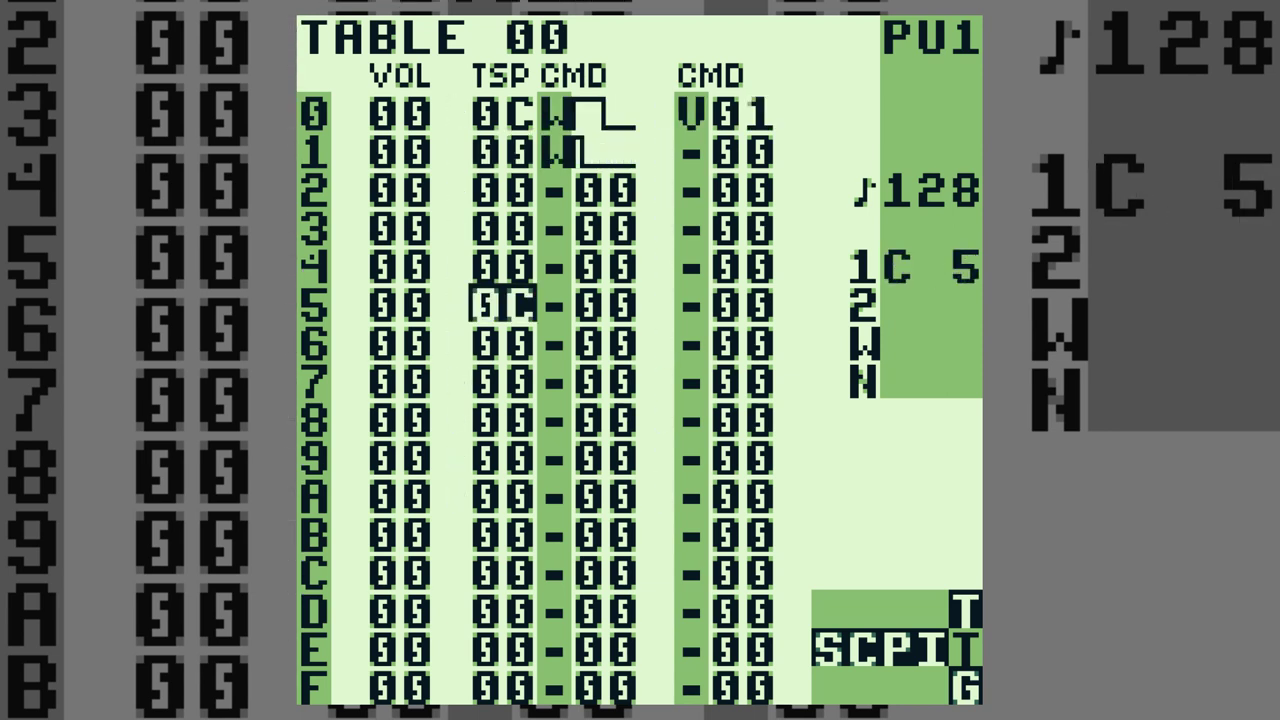
key("Up")
key("Up")
key("Up")
key("Up")
key("Right")
key("Right")
key("Right")
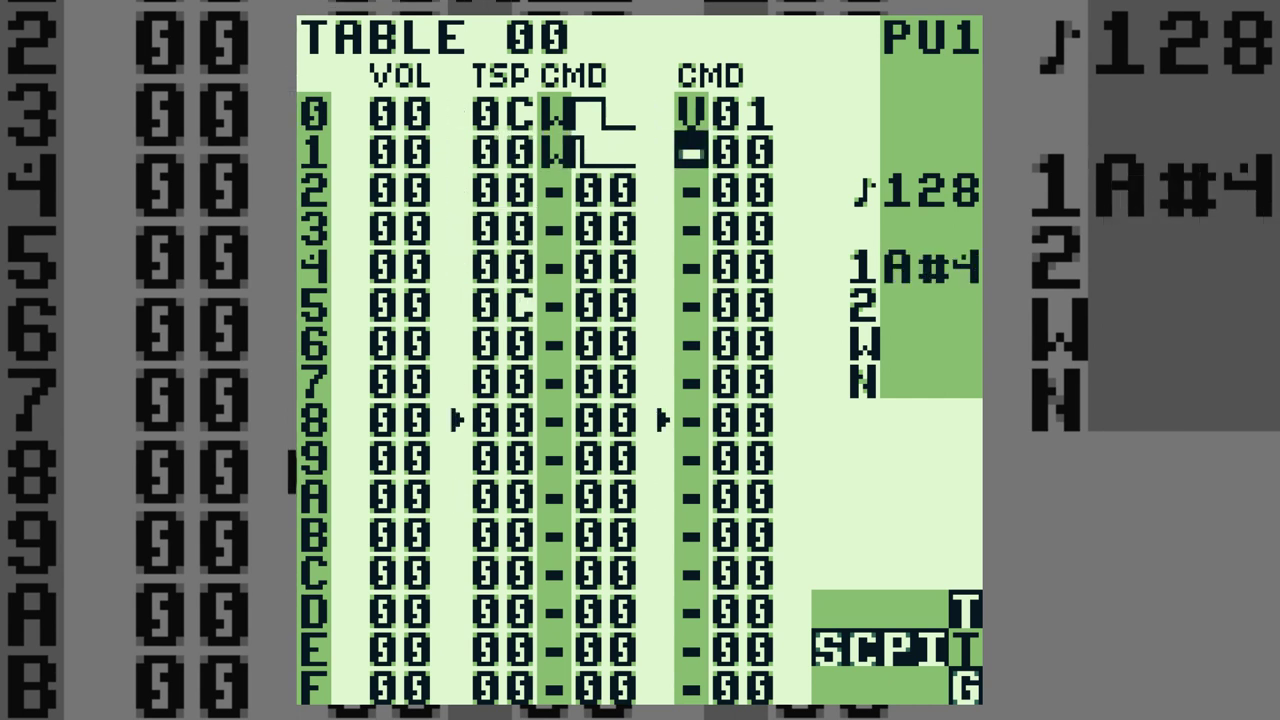
key("x")
key("z+x")
Add a P command on row 3 of table 00's second command column.
key("Down")
key("Left")
key("Left")
key("Left")
key("Right")
key("Right")
key("Right")
key("Down")
key("Down")
key("Down")
key("Up")
key("Up")
key("x")
key("x+Right")
key("x+Right")
key("x+Right")
key("x+Left")
key("x+Left")
key("z+Left")
key("z+Left")
key("z+Left")
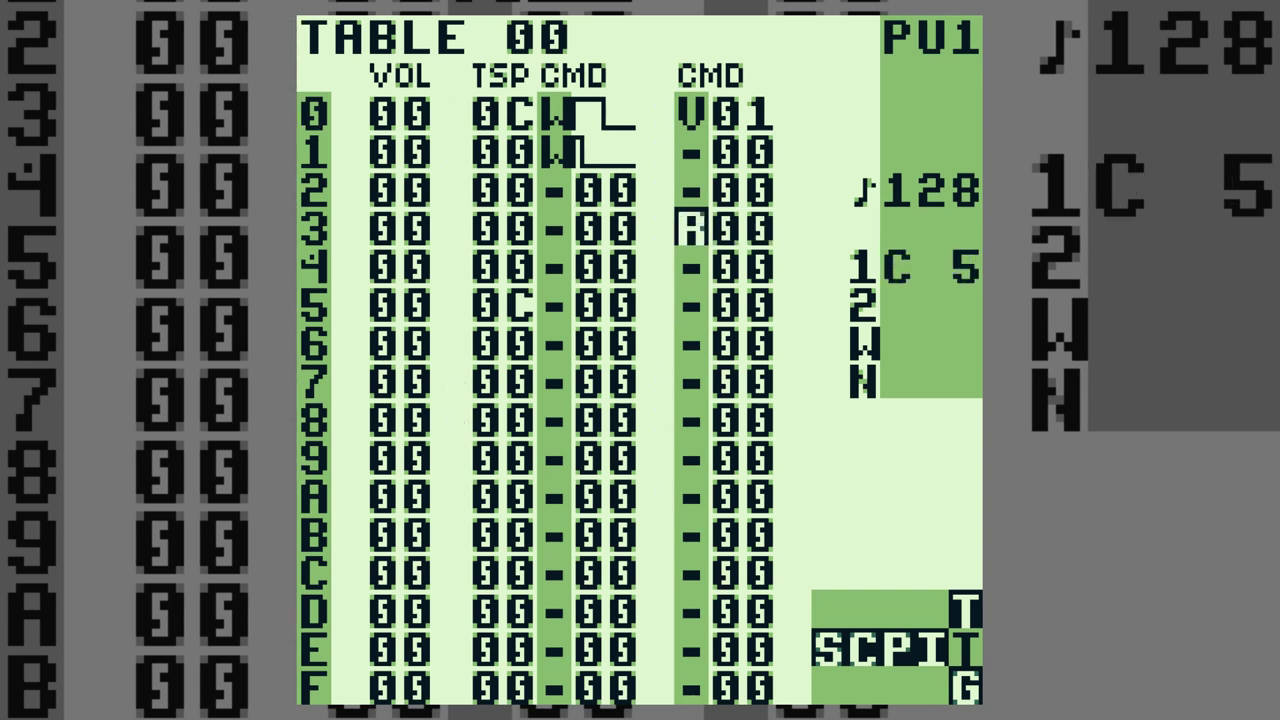
key("z+Left")
key("z+Left")
Try the value FC for the P command on row 3, and replace it with P1C on row 4.
key("Right")
key("z+Left")
key("z+Left")
key("z+Left")
key("z+Left")
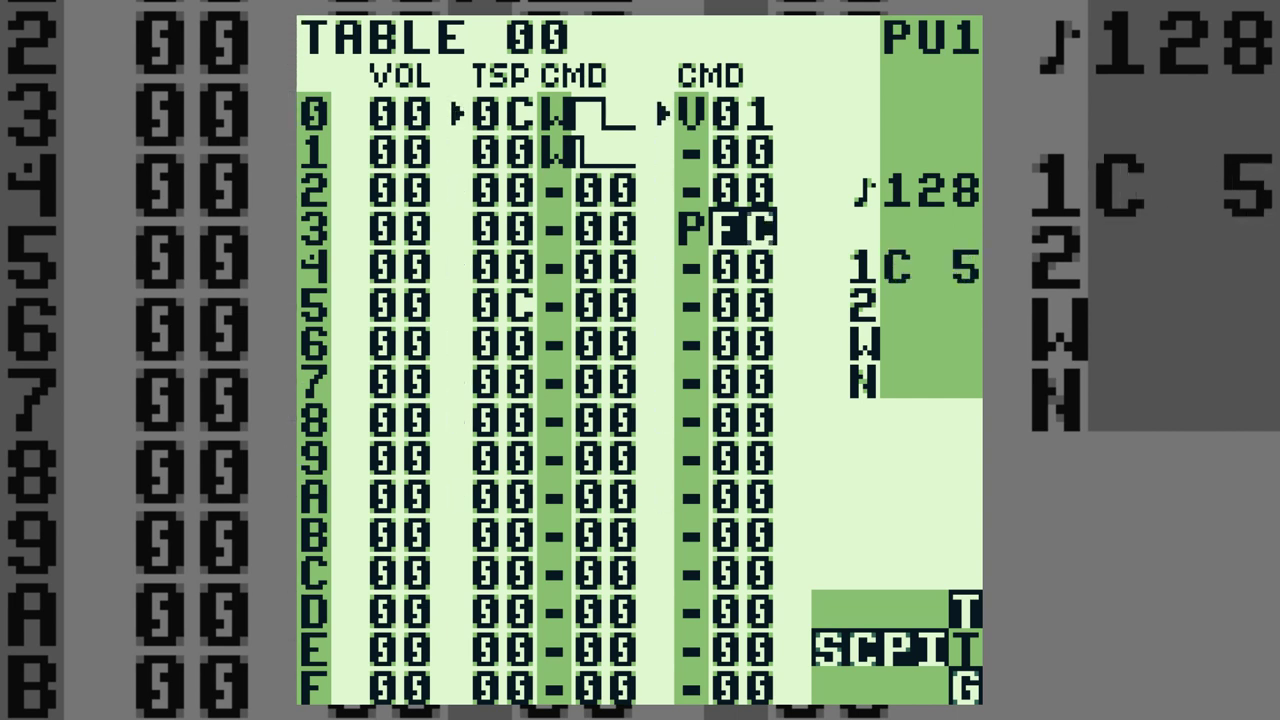
key("z+Down")
key("Left")
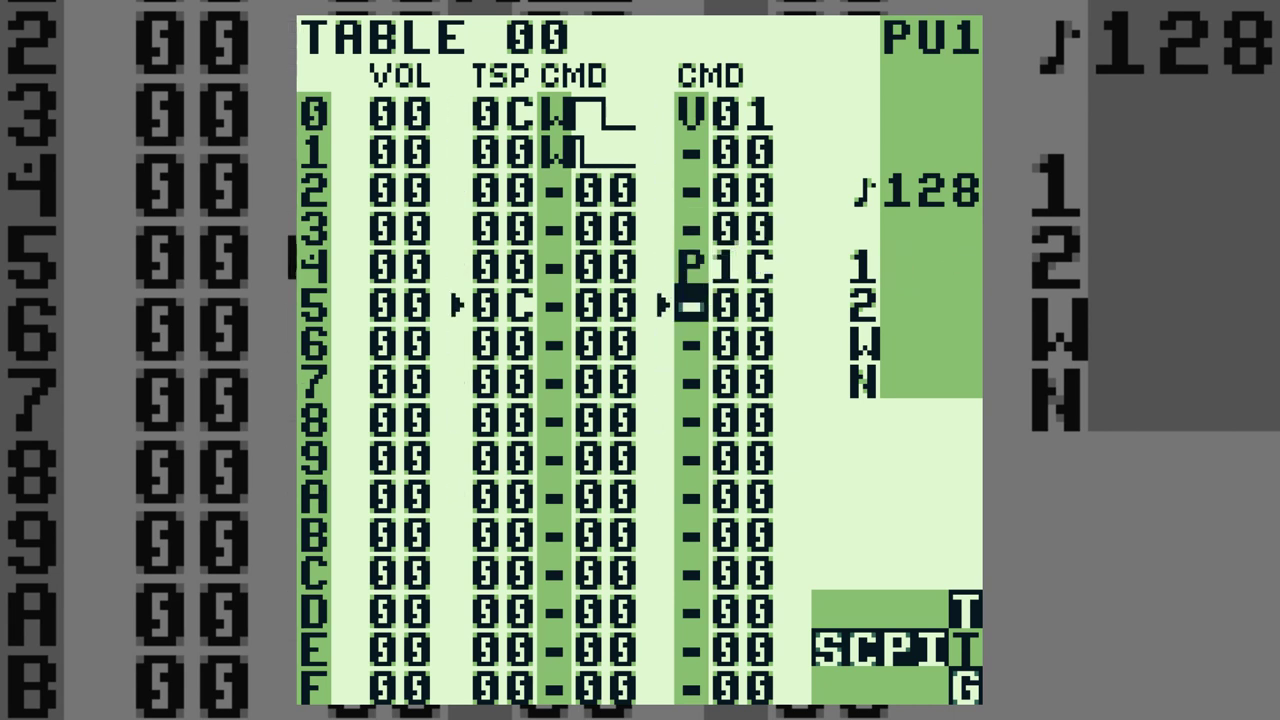
Add an A command with the value FF on row F of table 00's first command column.
key("Down")
key("Down")
key("Down")
key("Down")
key("Down")
key("Down")
key("Down")
key("Down")
key("Down")
key("Down")
key("Left")
key("Left")
key("z")
key("Right")
key("z+Left")
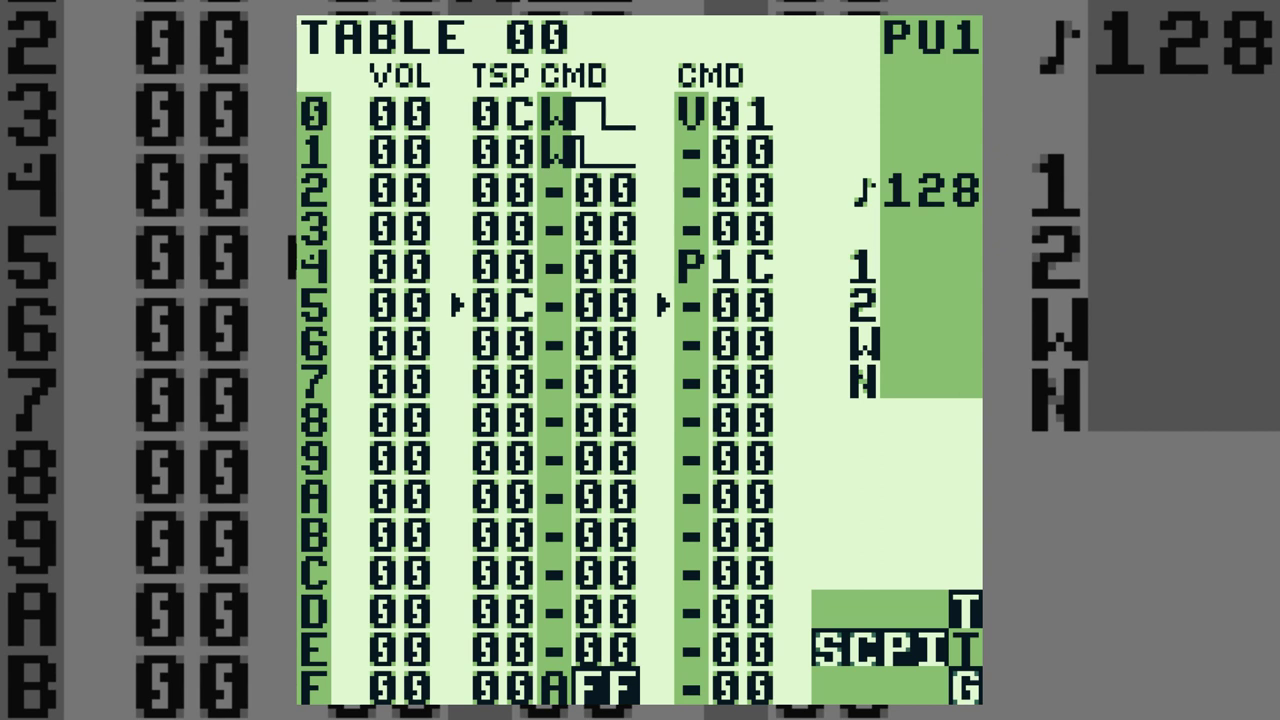
Turn on Automate for instrument 07 and reopen its table 00.
key("shift+Left")
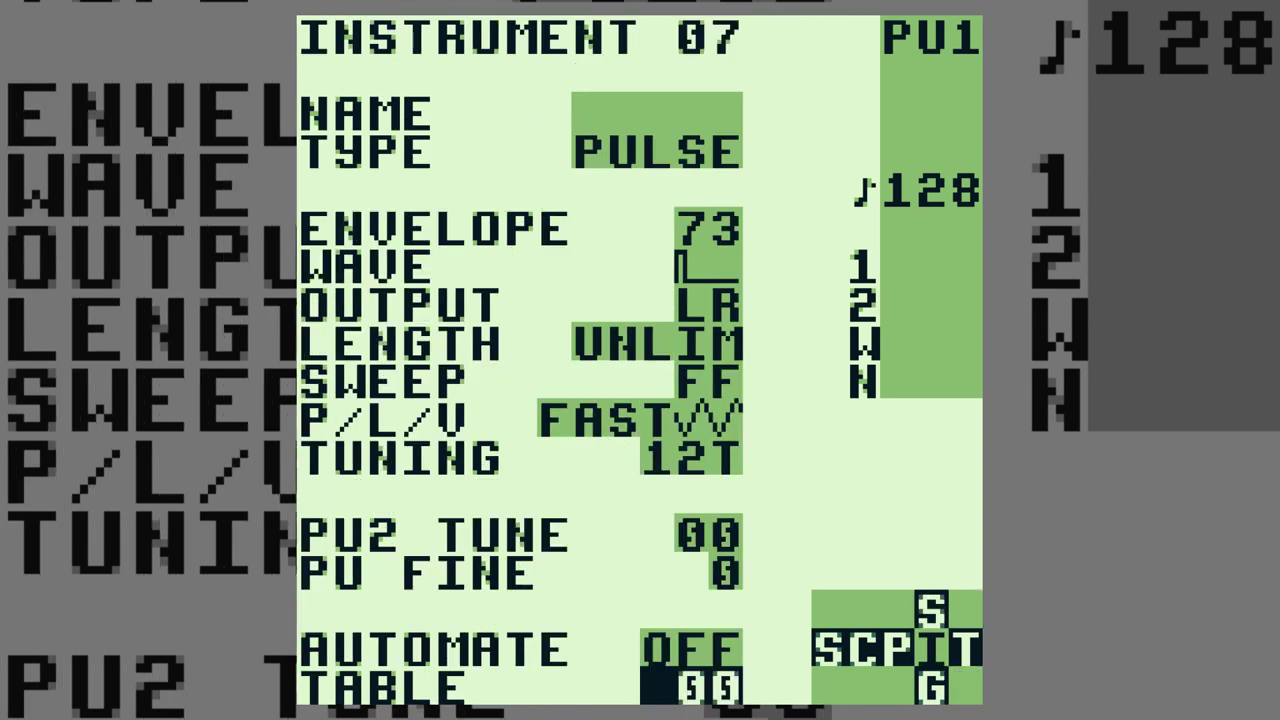
key("Up")
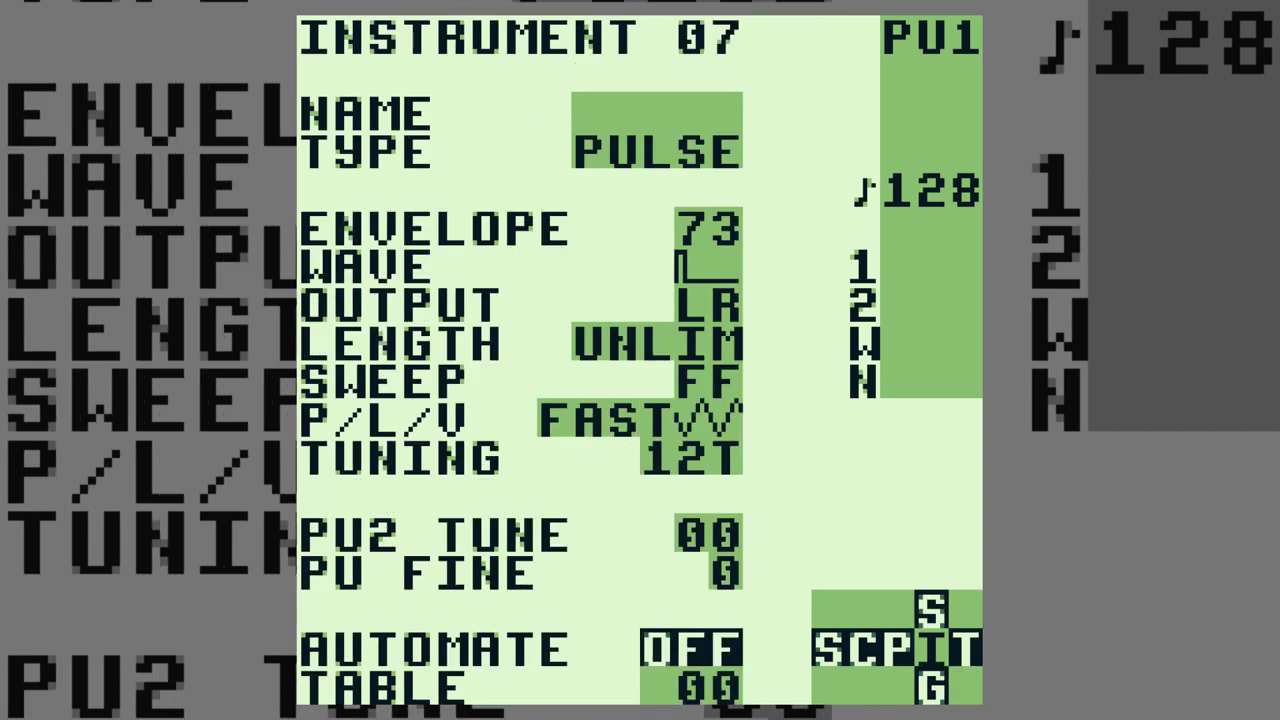
key("s+Right")
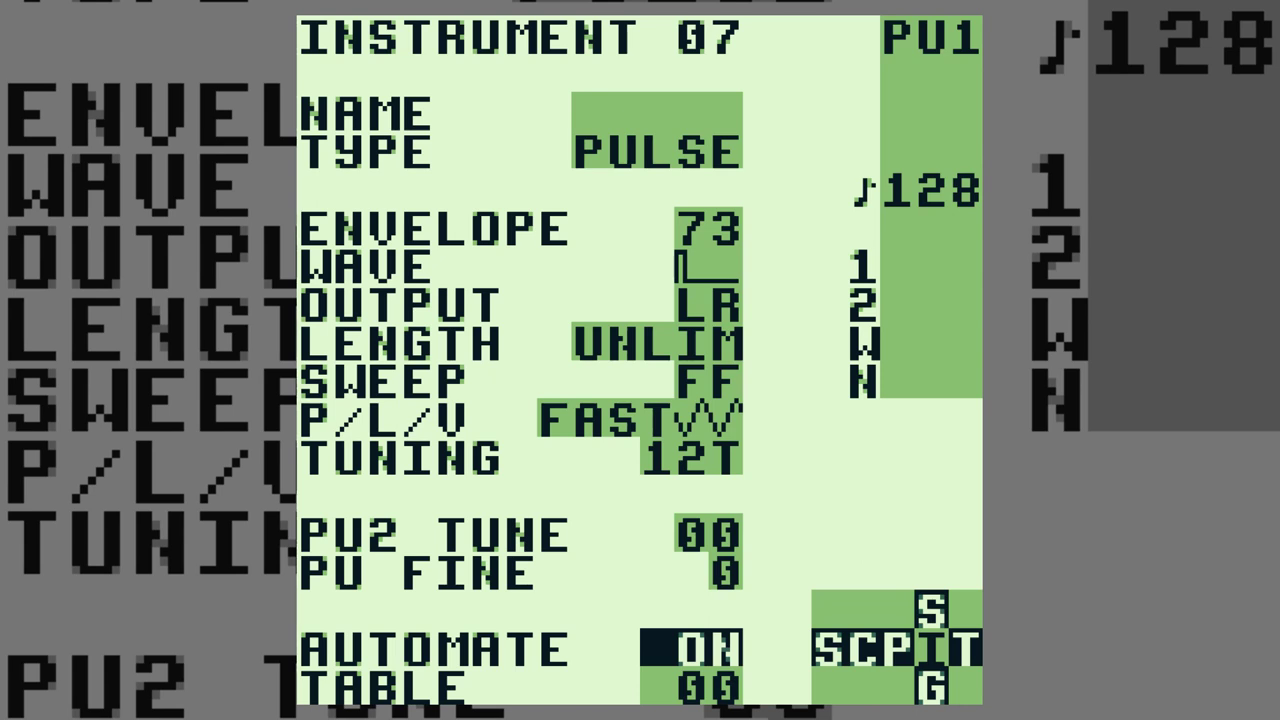
key("shift+Right")
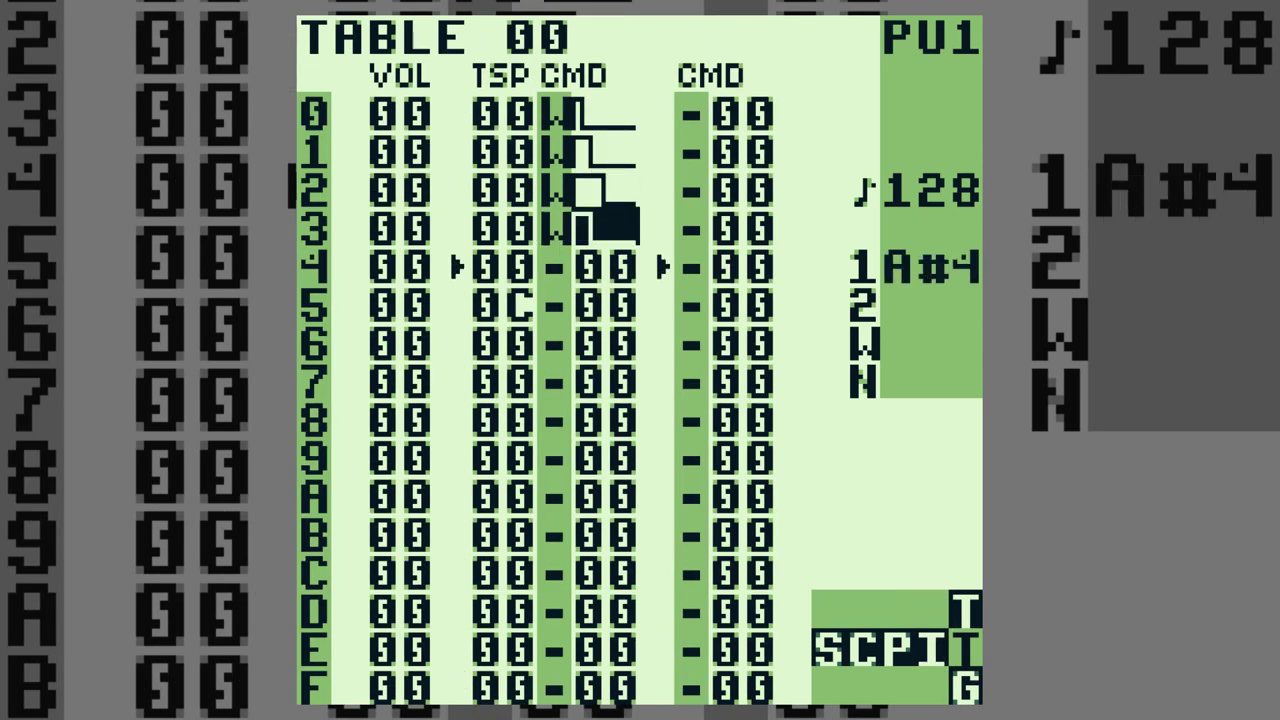
Copy the four W commands on rows 0–3 of table 00 and repeat them down to row F.
key("Up")
key("Up")
key("Up")
key("shift+a")
key("Down")
key("Down")
key("Down")
key("Right")
key("a")
key("Down")
key("Down")
key("Down")
key("Down")
key("shift+s")
key("shift+s")
key("shift+s")
key("Right")
key("Right")
key("Right")
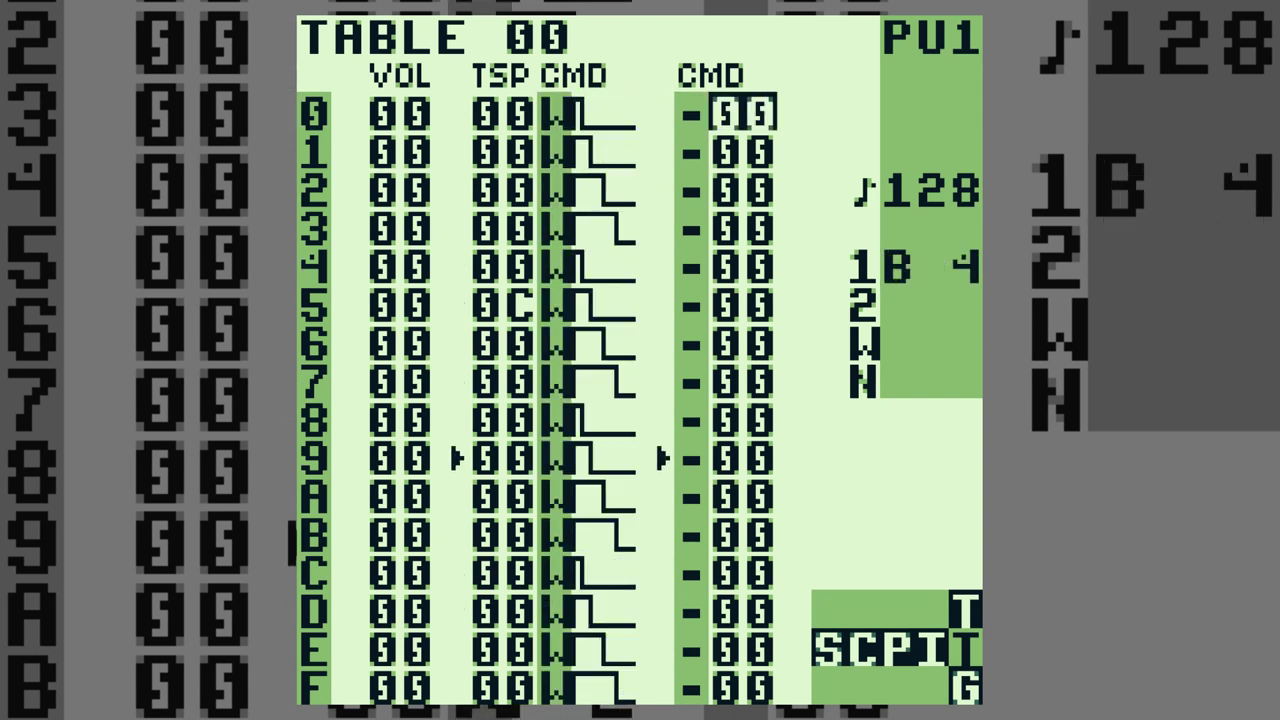
Try a command on row 0 of table 00's second command column during playback.
key("Left")
key("s")
key("s+Right")
key("s+Left")
key("s+Left")
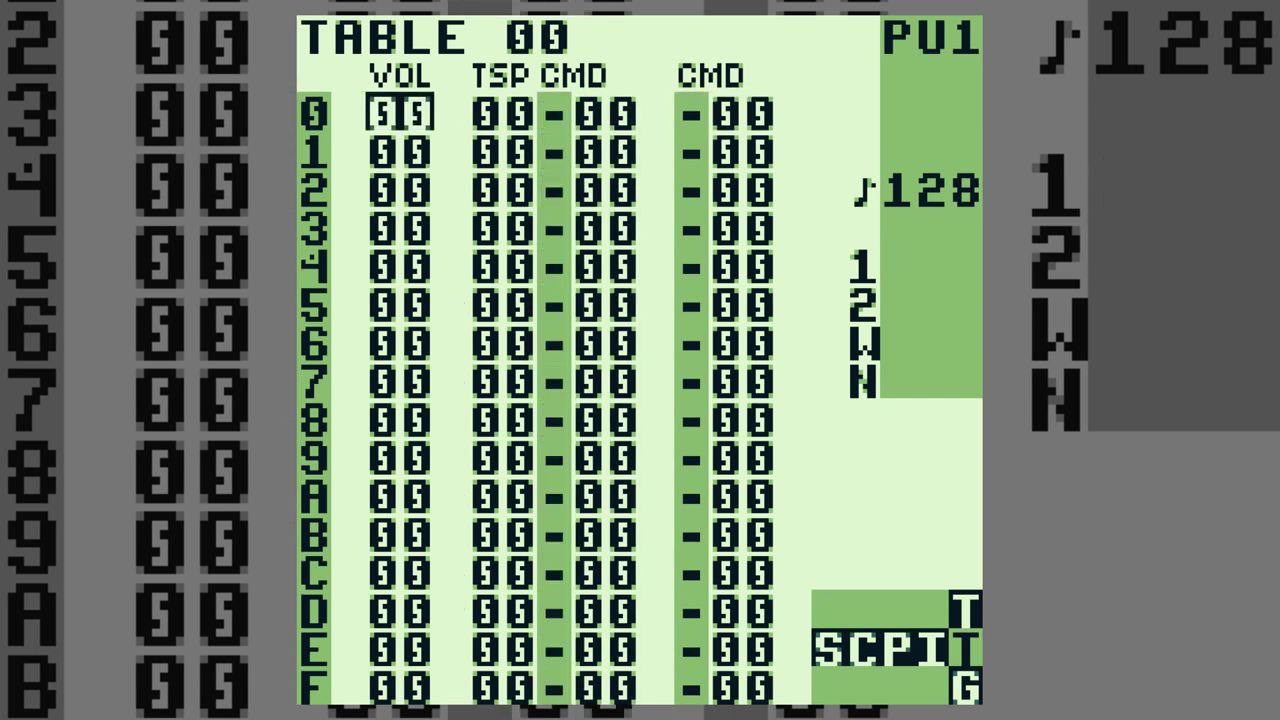
Add the command G00 on row 0 of the emptied table 00's second command column.
key("Right")
key("Right")
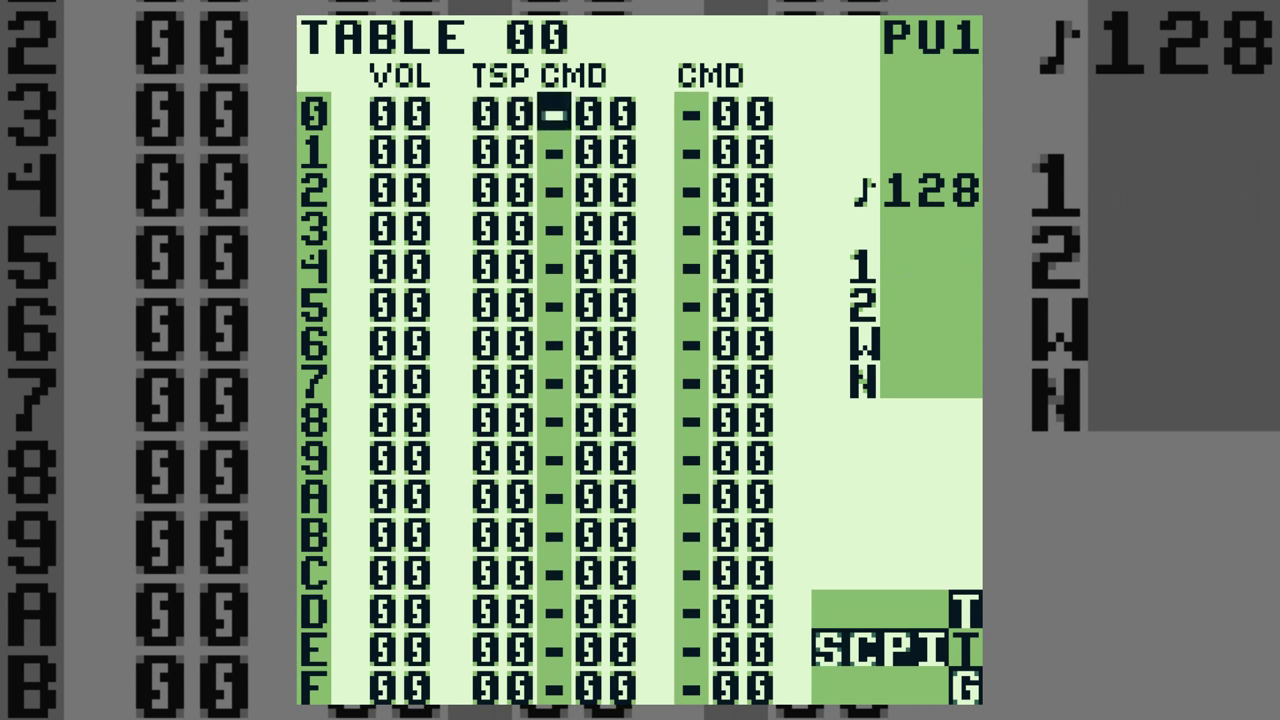
key("Right")
key("Right")
key("x")
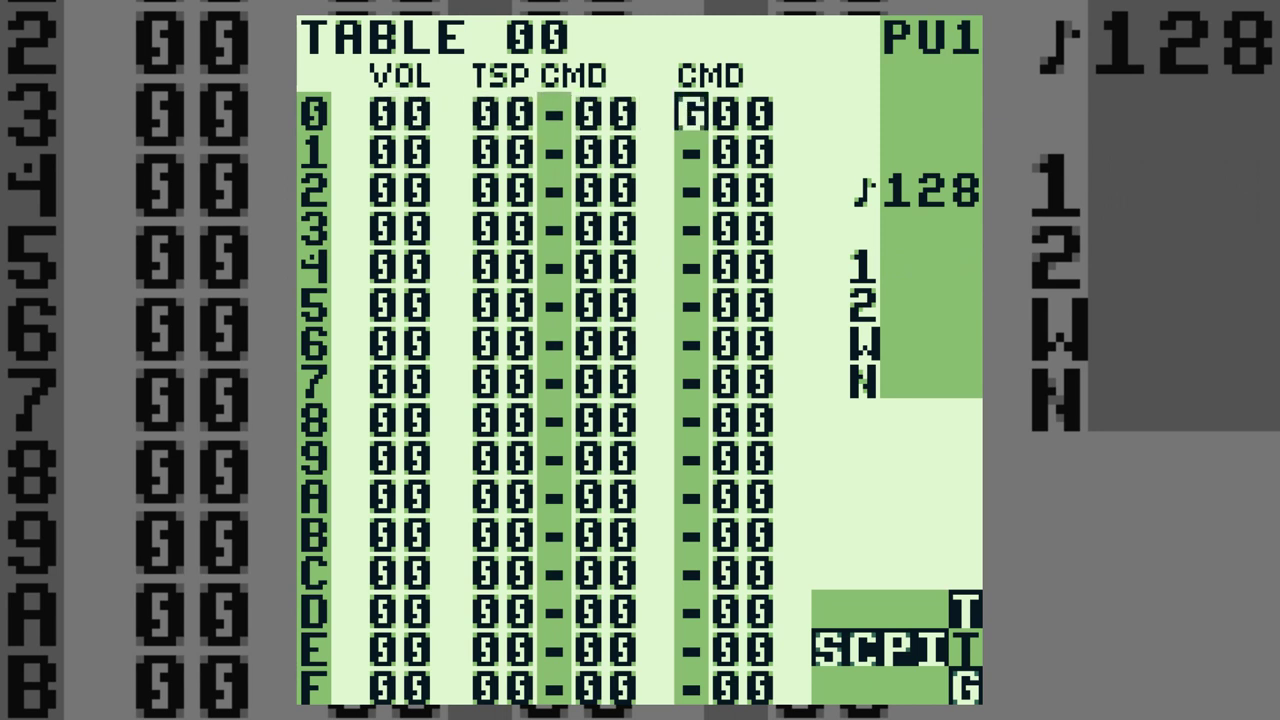
Add a W command with the narrowest pulse on row 0 of table 00's first command column.
key("Left")
key("Left")
key("x")
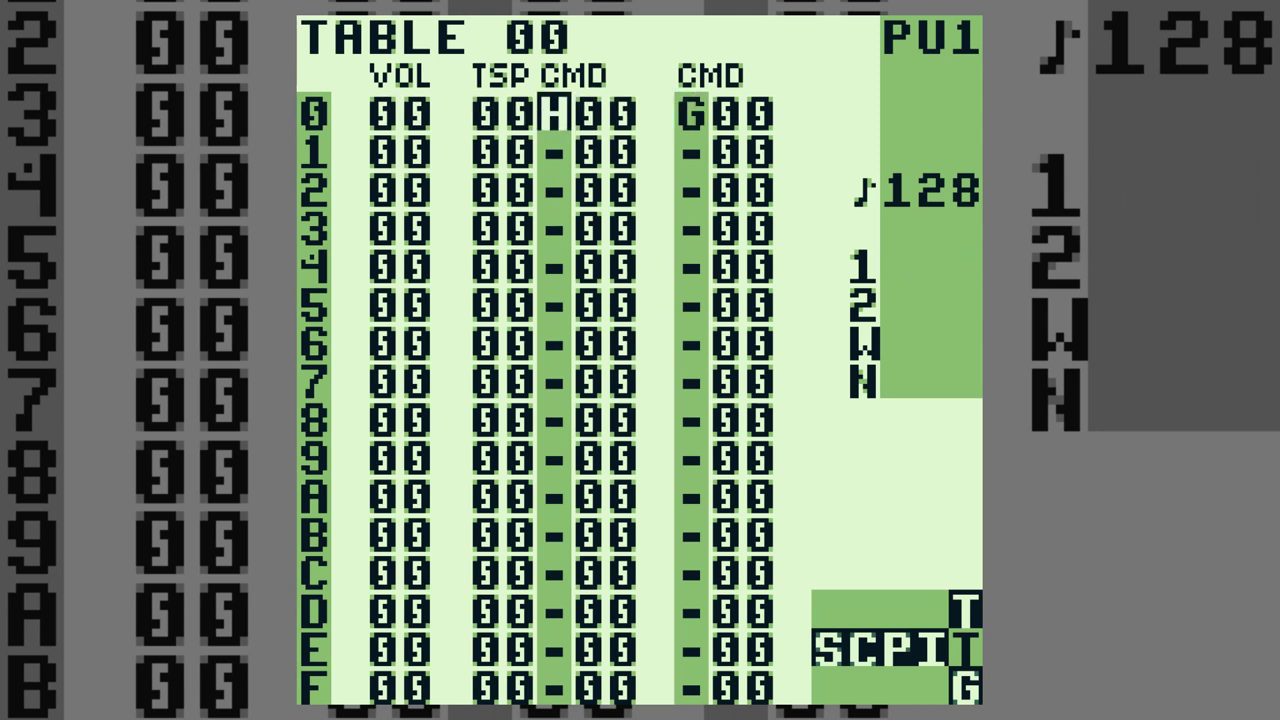
key("x+Right")
key("x+Right")
key("x+Right")
key("x+Right")
key("x+Right")
key("x+Right")
key("x+Right")
key("x+Left")
key("Right")
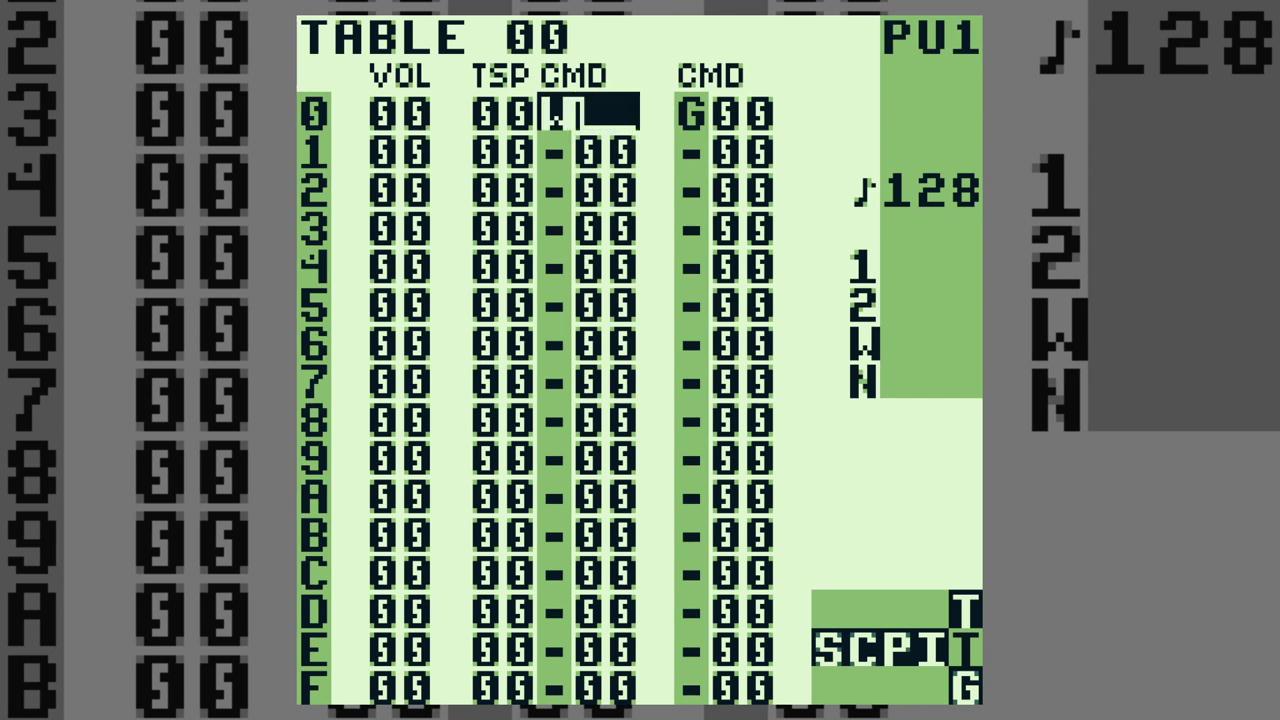
Add W commands with successively wider pulses on rows 1, 2 and 3 of the first command column.
key("Down")
key("x")
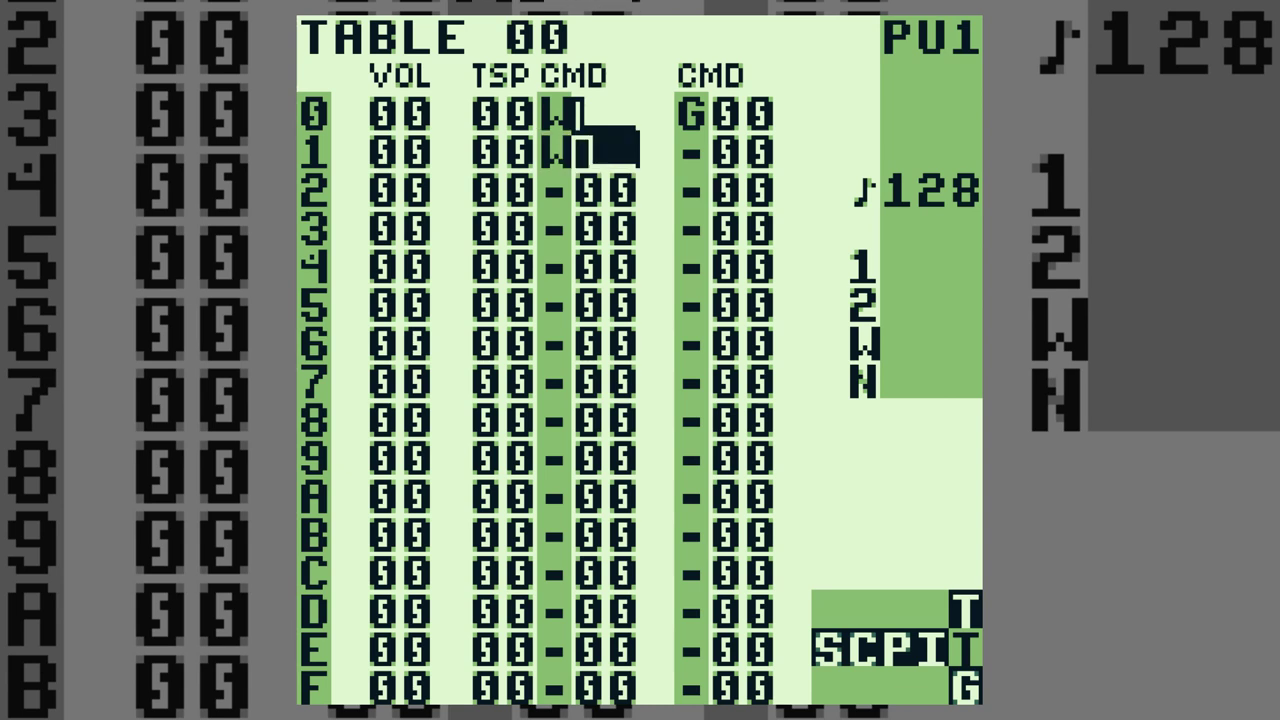
key("Down")
key("x")
key("Right")
key("x+Right")
key("x+Right")
key("Down")
key("Left")
key("x")
key("Right")
key("Left")
Repeat the W commands of rows 0–3 down to row F of table 00 and start playback.
key("Up")
key("Up")
key("Up")
key("BackSpace+z")
key("Down")
key("Down")
key("Down")
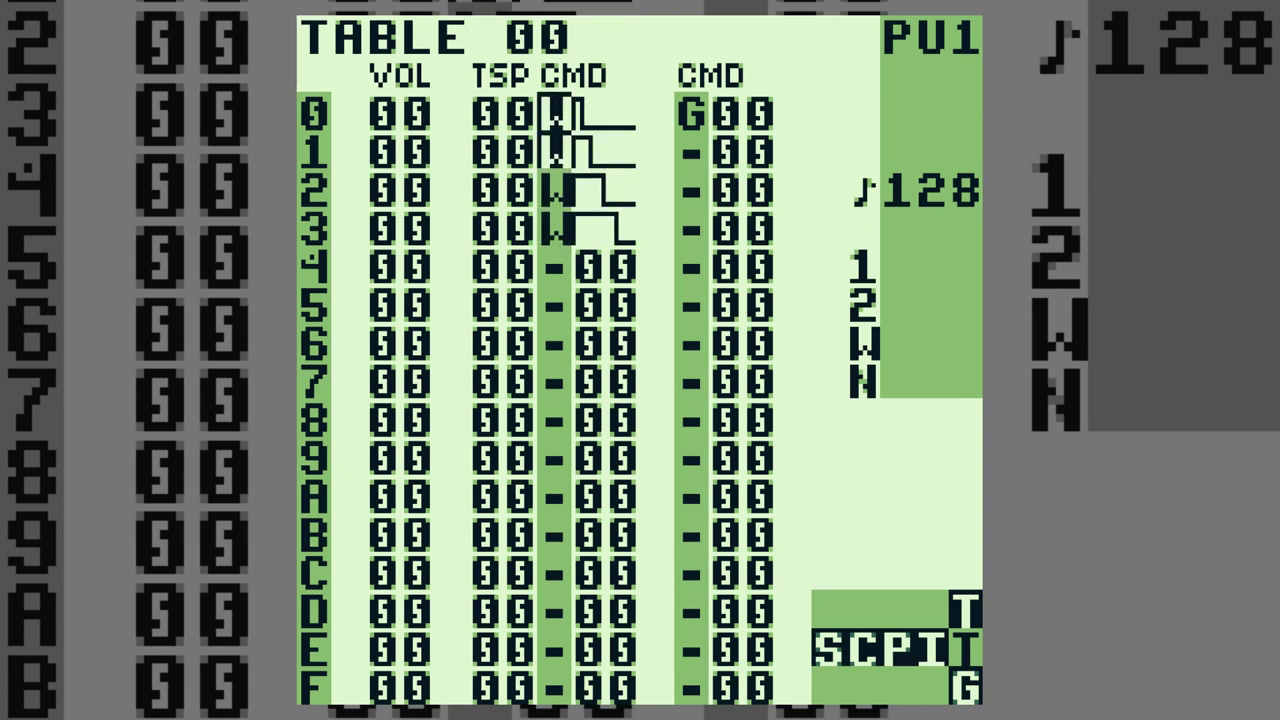
key("Right")
key("z")
key("Left")
key("Down")
key("BackSpace+x")
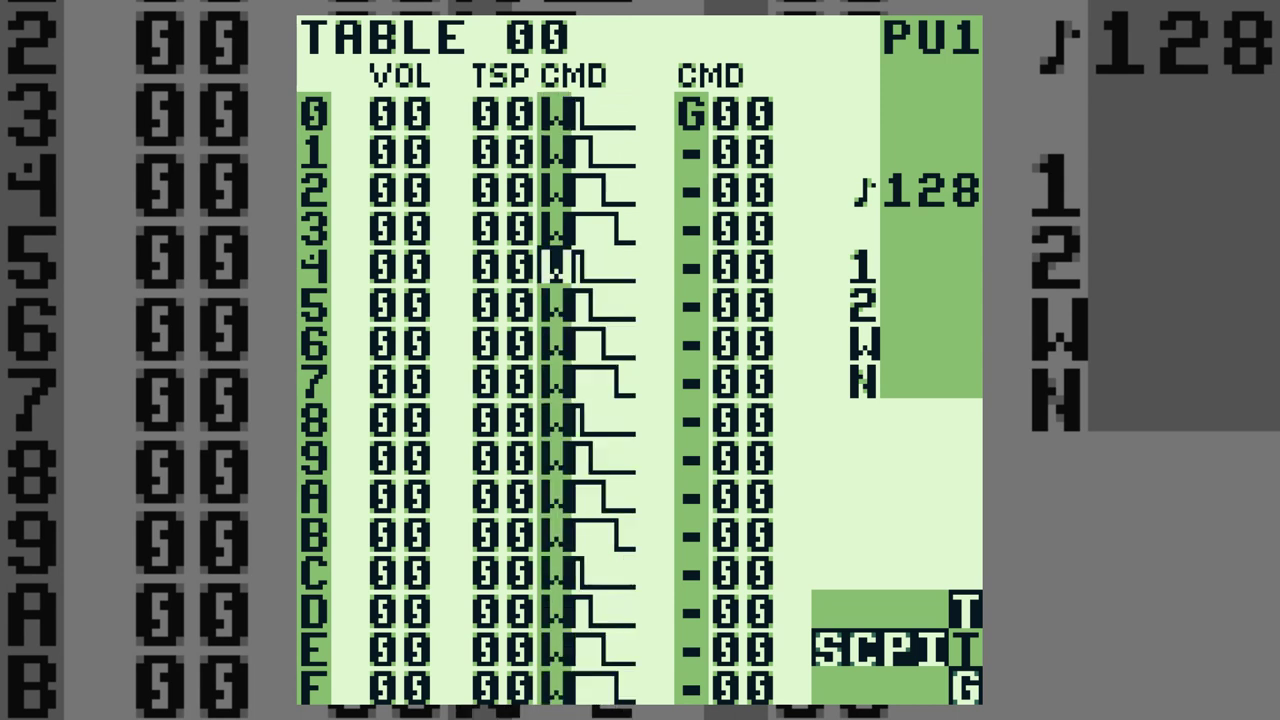
key("Return")
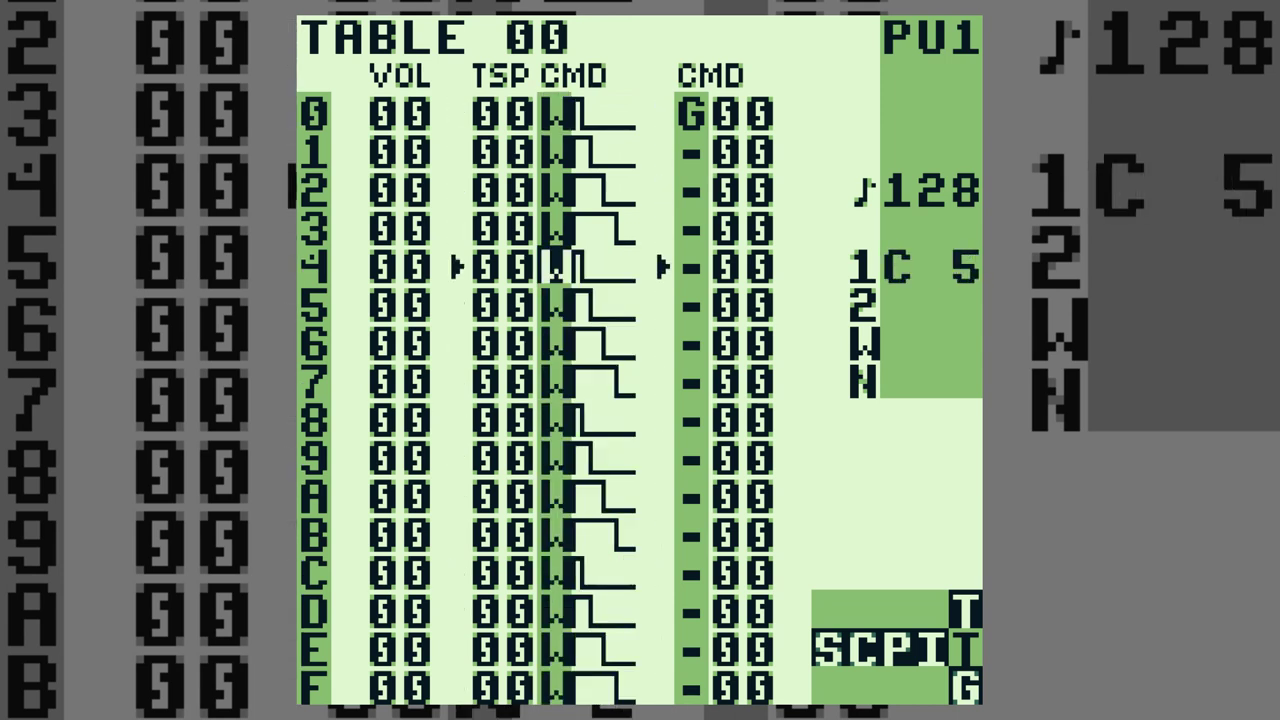
Try a command in the first rows of table 00's second command column during playback.
key("Right")
key("Right")
key("Up")
key("Up")
key("Up")
key("x")
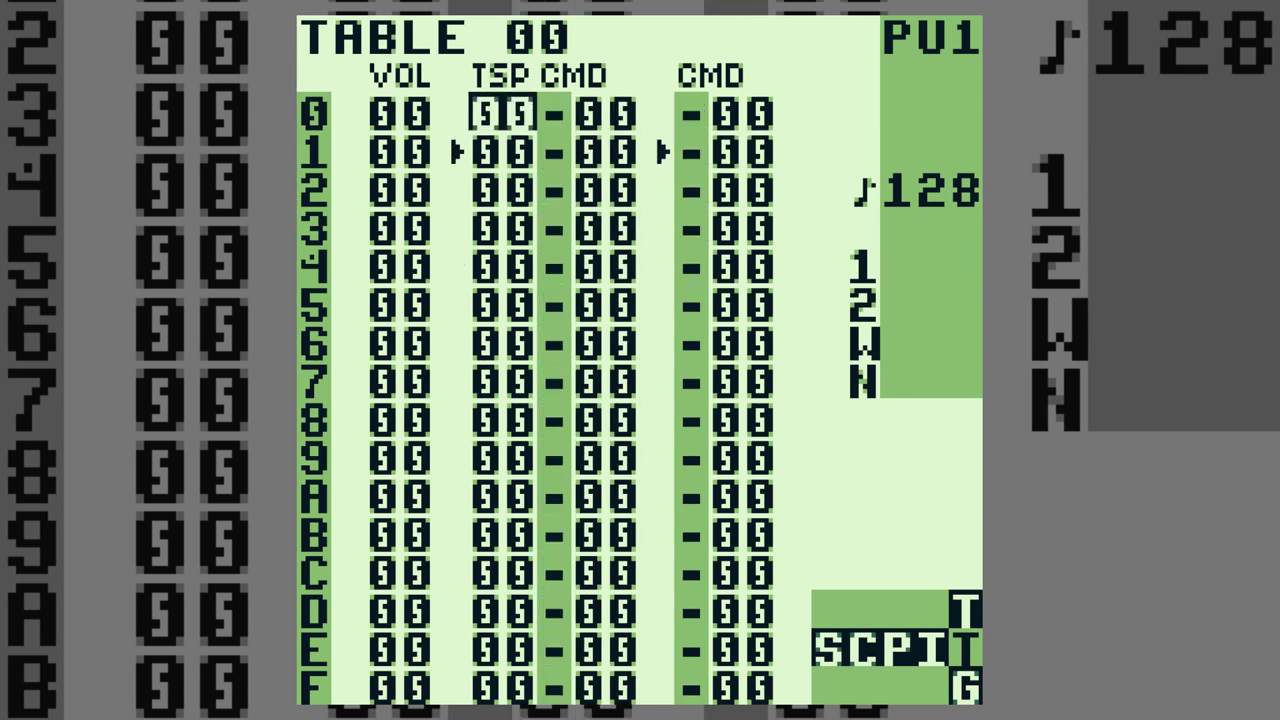
Set row 0's VOL to 51 in the emptied table 00 during playback.
key("Left")
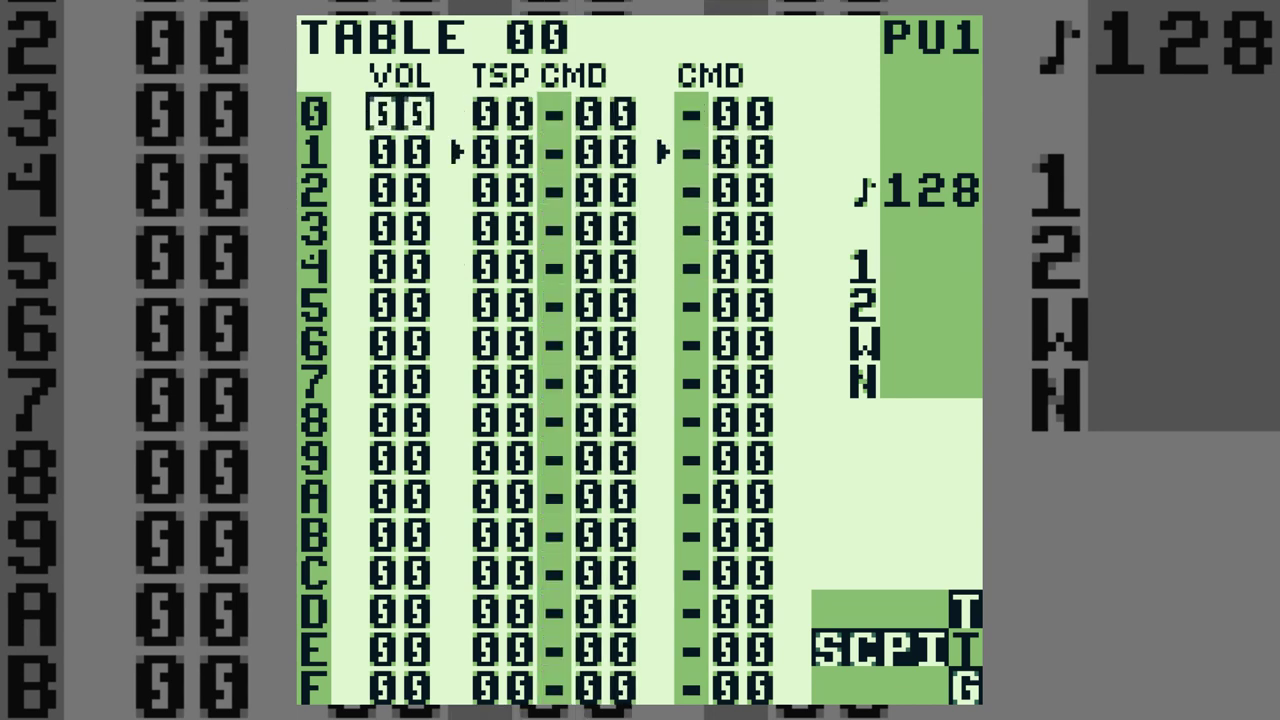
key("x+Right")
key("x+Right")
key("x+Right")
key("x+Right")
key("x+Up")
key("x+Up")
key("Return")
key("x+Up")
key("x+Up")
key("x+Up")
key("x+Left")
key("x+Left")
key("x+Left")
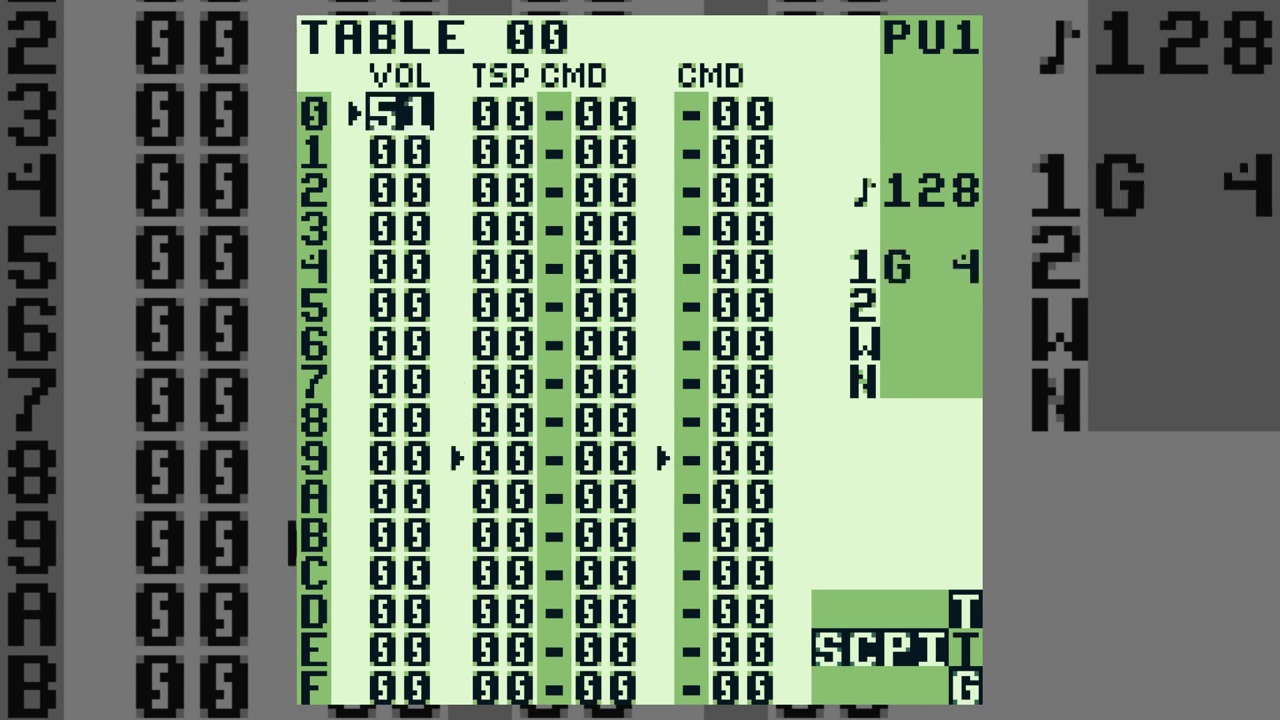
Set table 00's VOL to 31 on row 1 and 11 on rows 2 and 3.
key("Down")
key("x")
key("x+Down")
key("x+Down")
key("Down")
key("x")
key("x+Down")
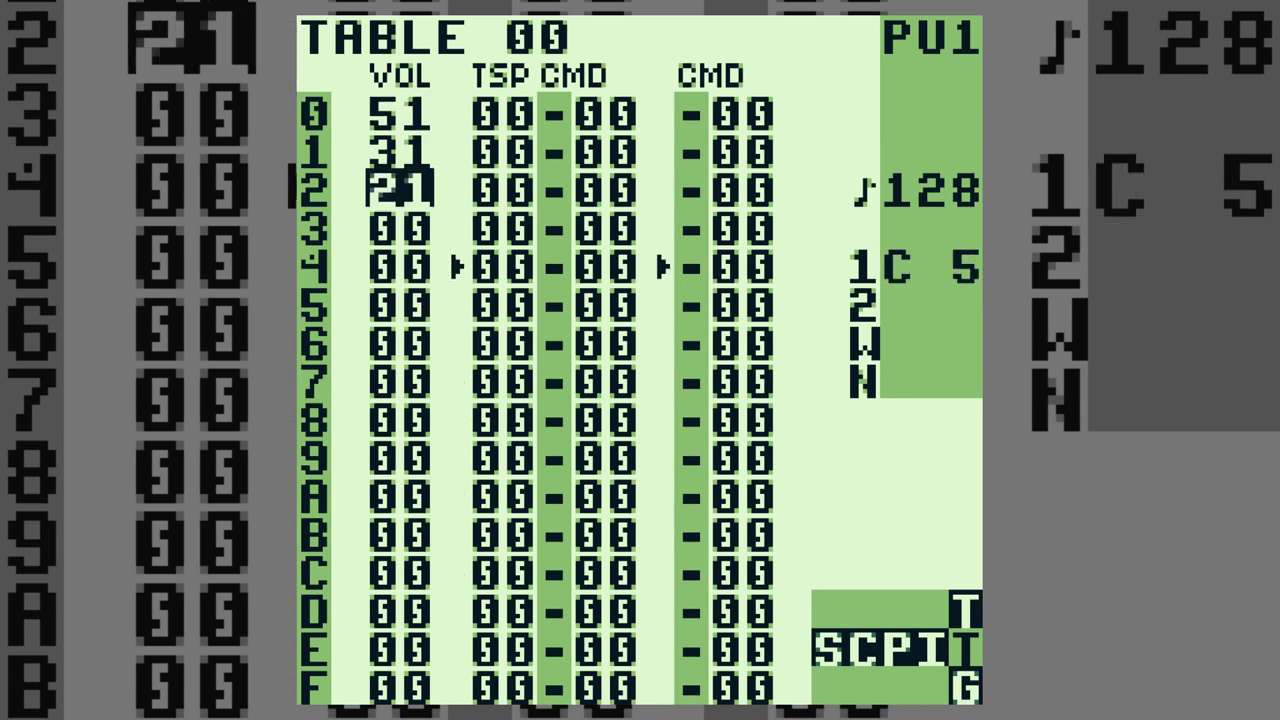
key("x+Down")
key("Down")
key("x")
key("Up")
key("Up")
key("Up")
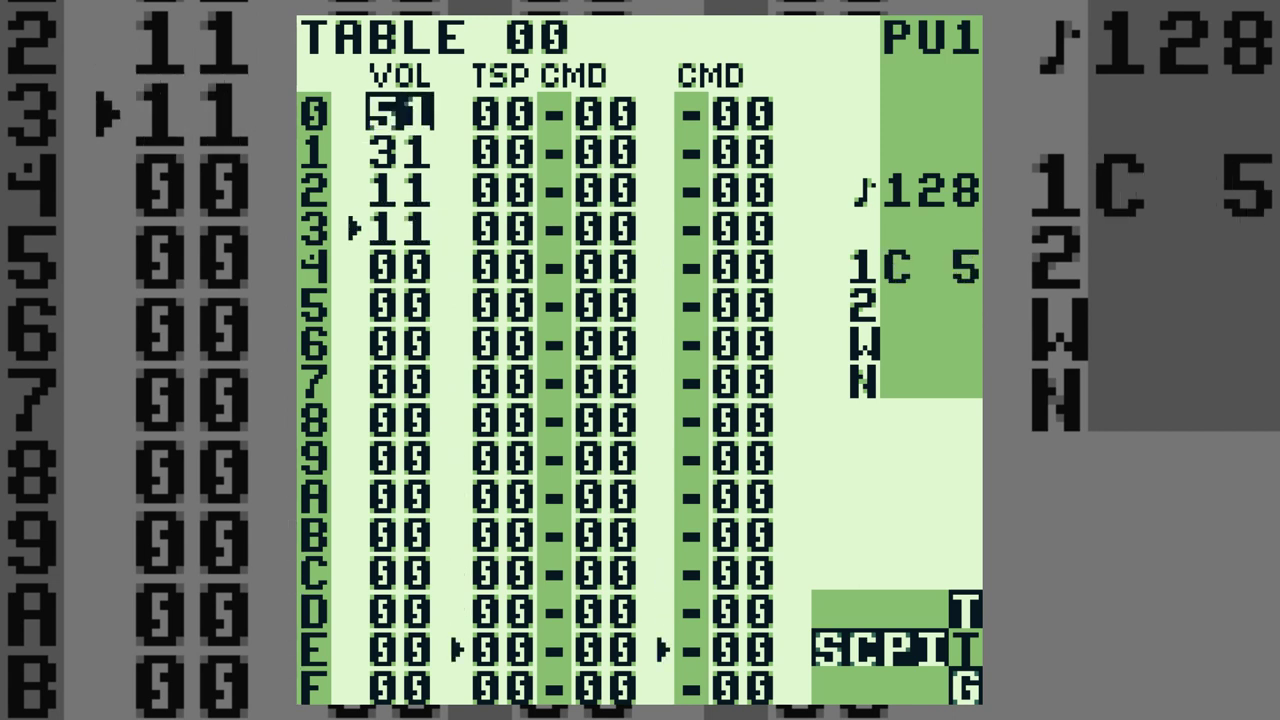
Raise table 00's VOL to 91 on row 0 and 51 on row 1 during playback.
key("x+Up")
key("x+Up")
key("x+Up")
key("x+Up")
key("Down")
key("x+Up")
key("x+Up")
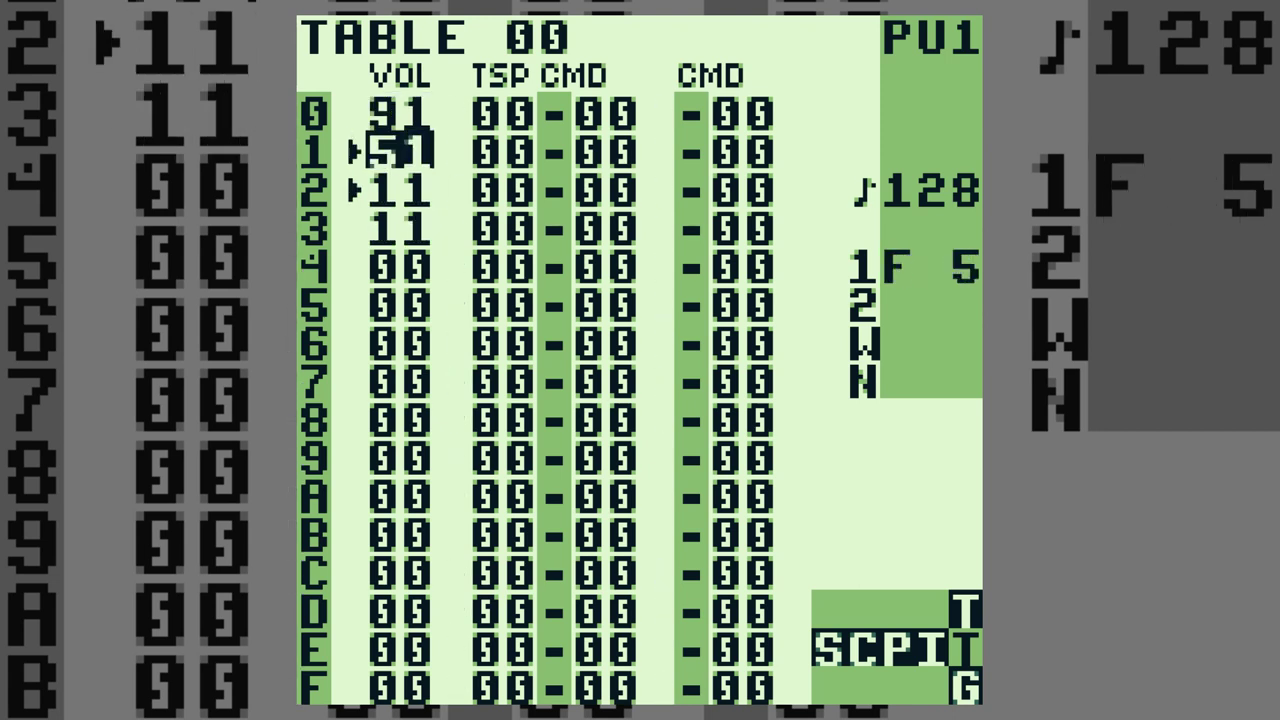
Set the VOL of table 00's rows 2 and 3 to 31 during playback.
key("Down")
key("x+Up")
key("x+Up")
key("Down")
key("x+Up")
key("x+Up")
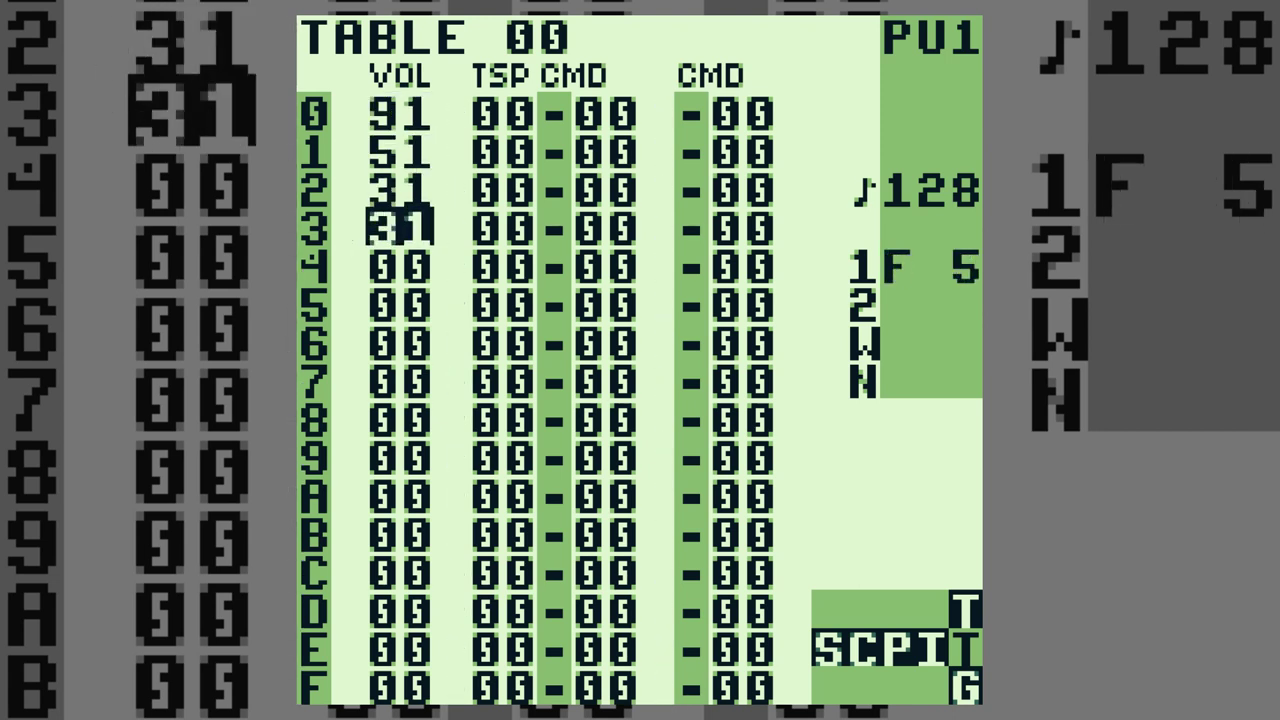
Extend table 00's volume envelope with VOL 11 on row 4 and 01 on row 5.
key("Down")
key("x")
key("x+Down")
key("x+Down")
key("Down")
Try second VOL digits of 2 to 4 across rows 0–5 of table 00 and return them to 1.
key("Up")
key("Up")
key("Up")
key("Up")
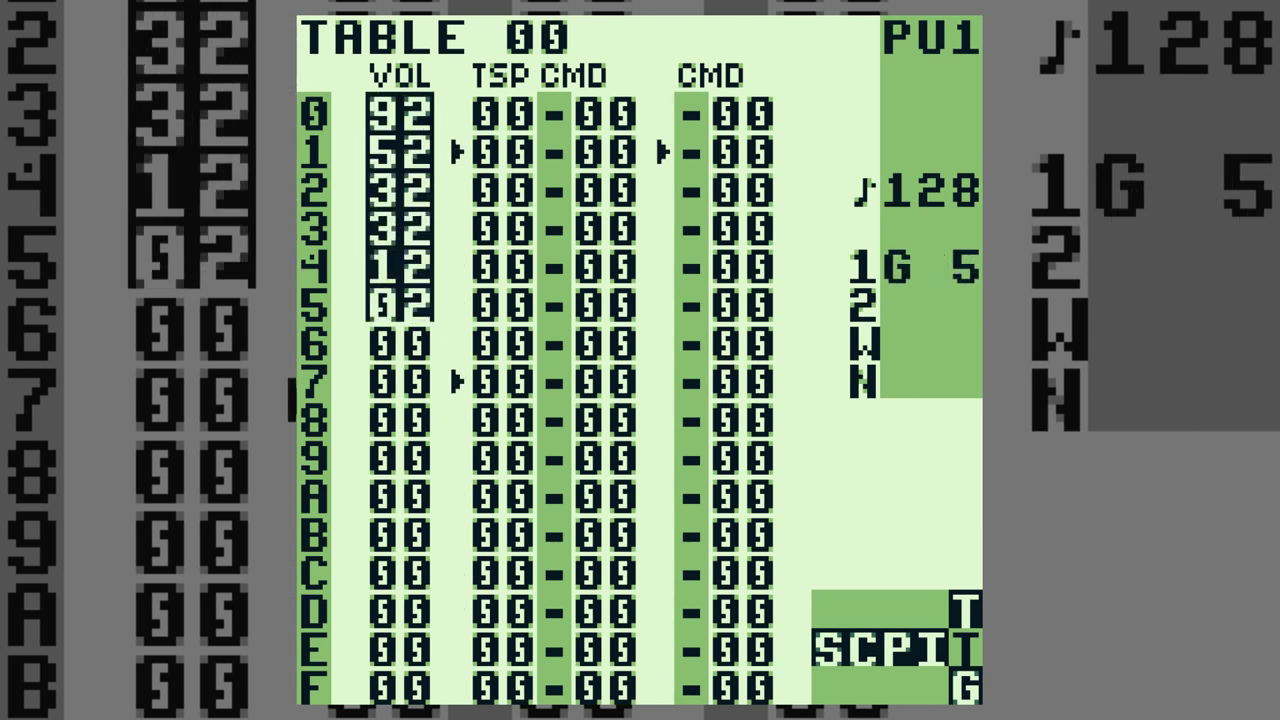
key("x+Right")
key("x+Right")
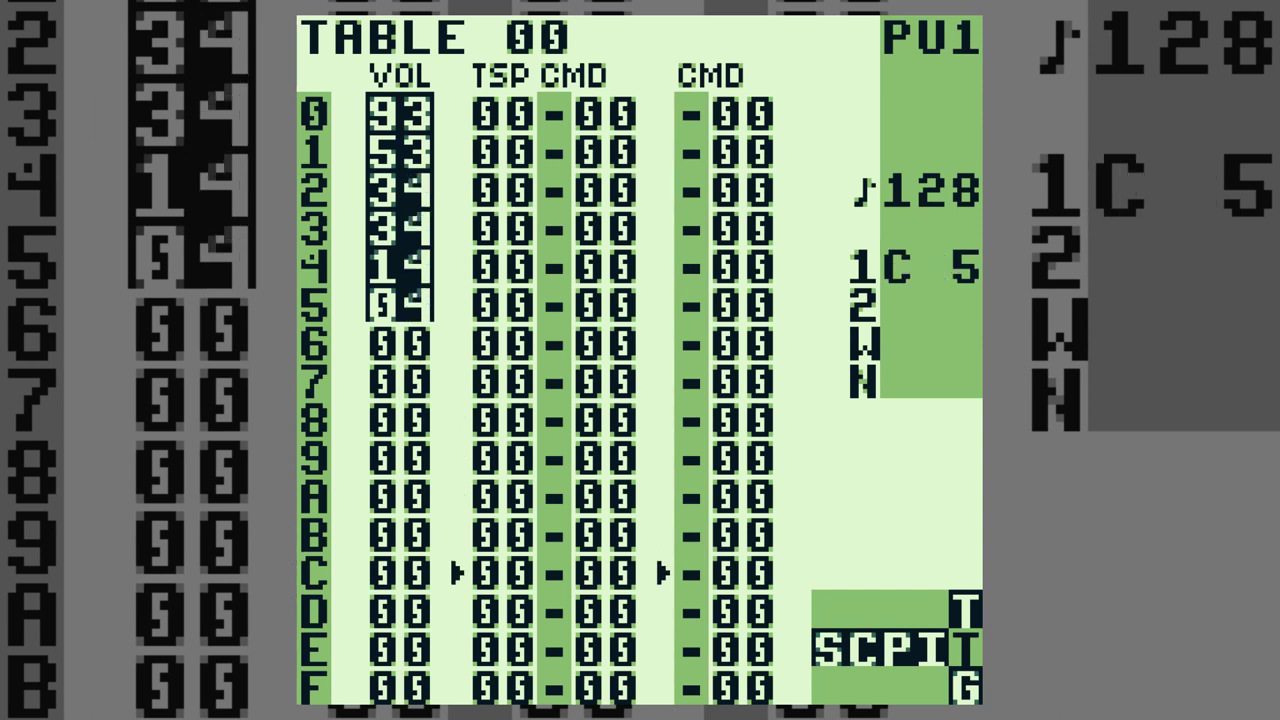
key("x+Right")
key("x+Left")
key("x+Left")
key("x+Left")
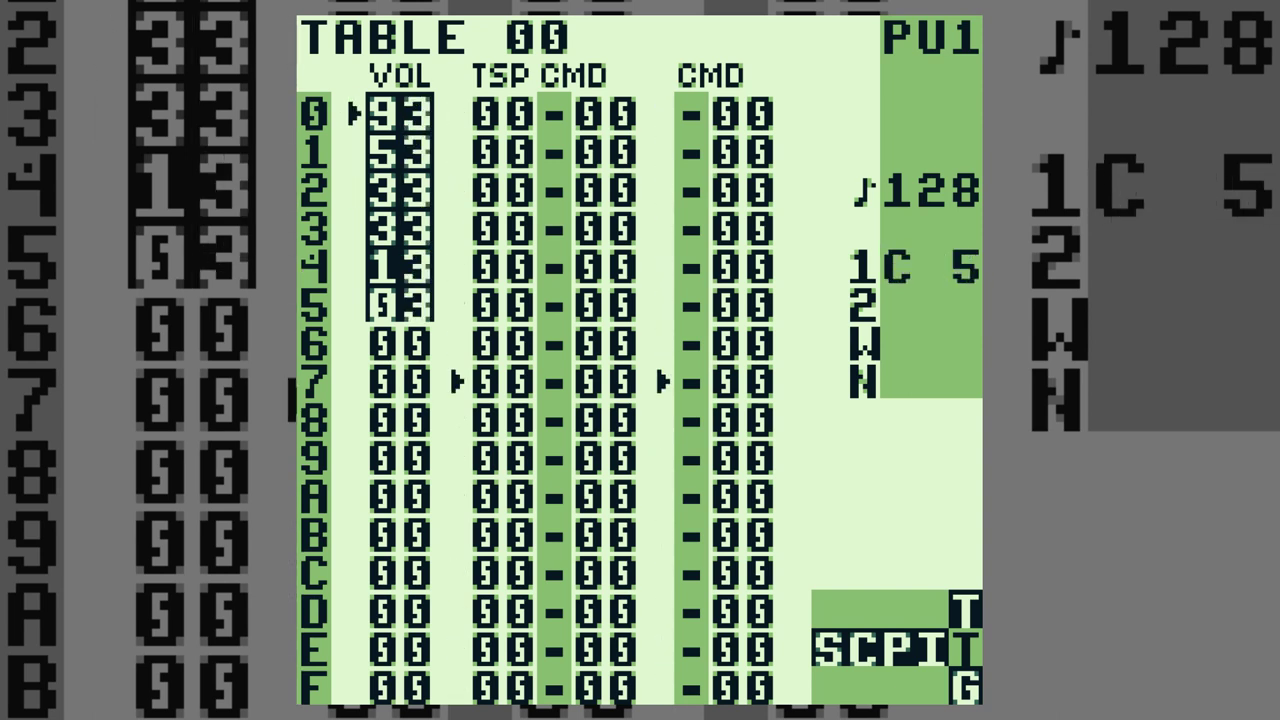
key("x+Left")
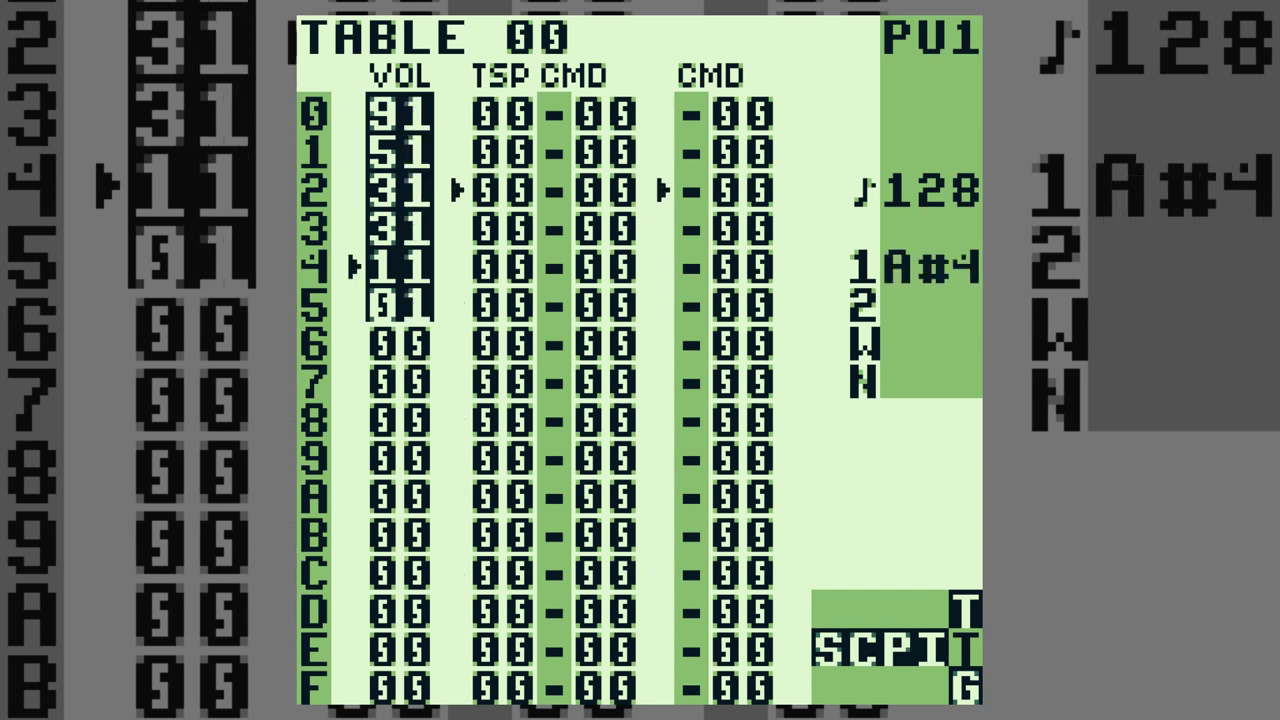
Stop playback and enter the chord command C37 on row 2 of phrase 08.
key("Return")
key("BackSpace+Left")
key("BackSpace+Left")
key("Right")
key("Up")
key("Up")
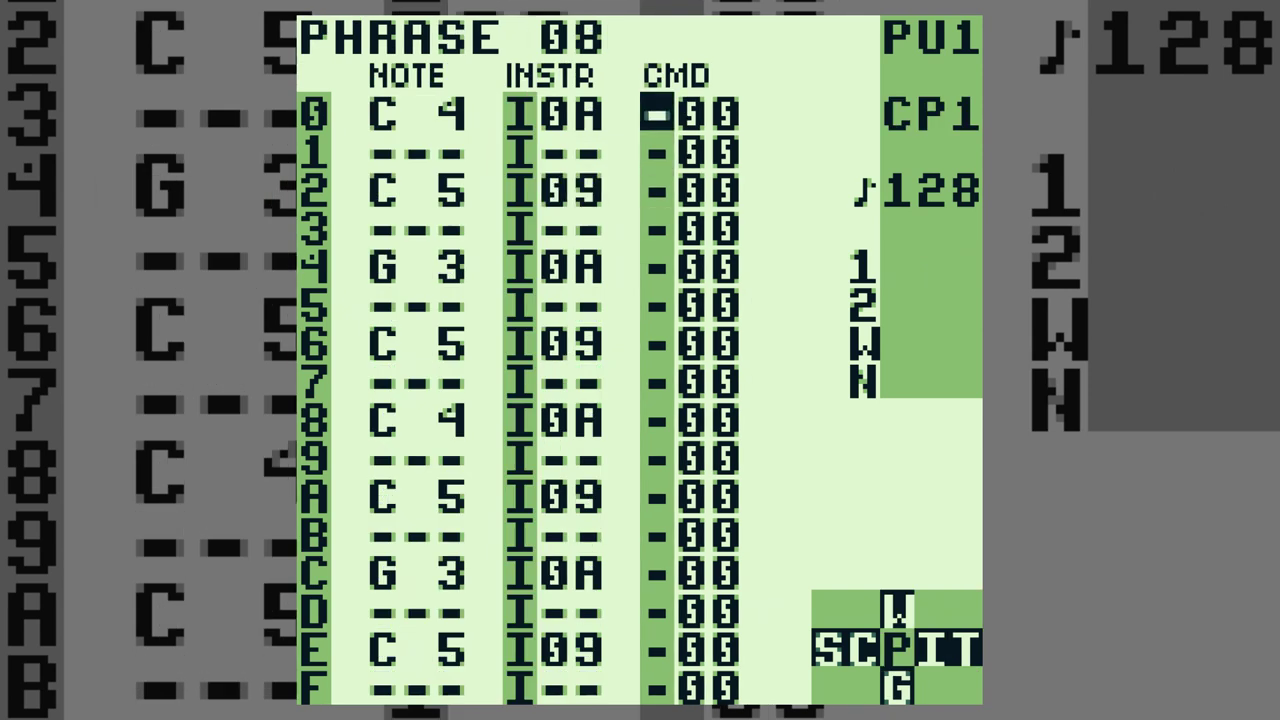
key("Down")
key("Down")
key("x")
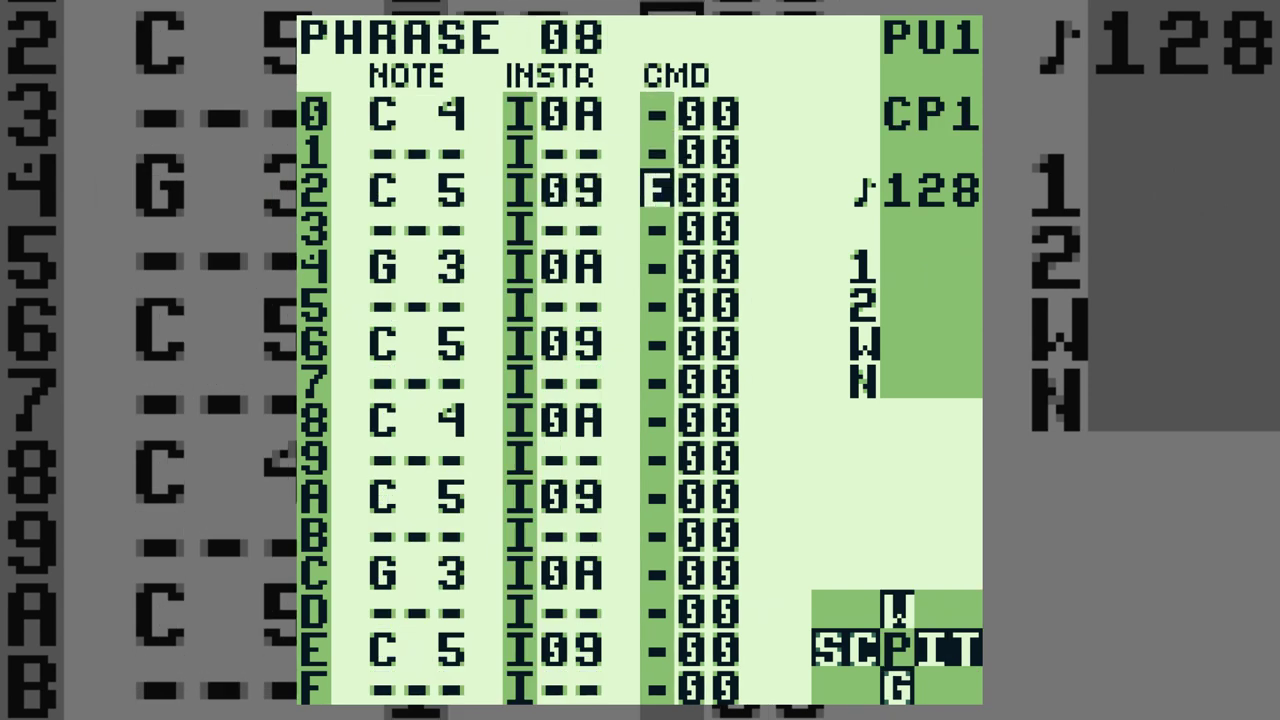
key("Right")
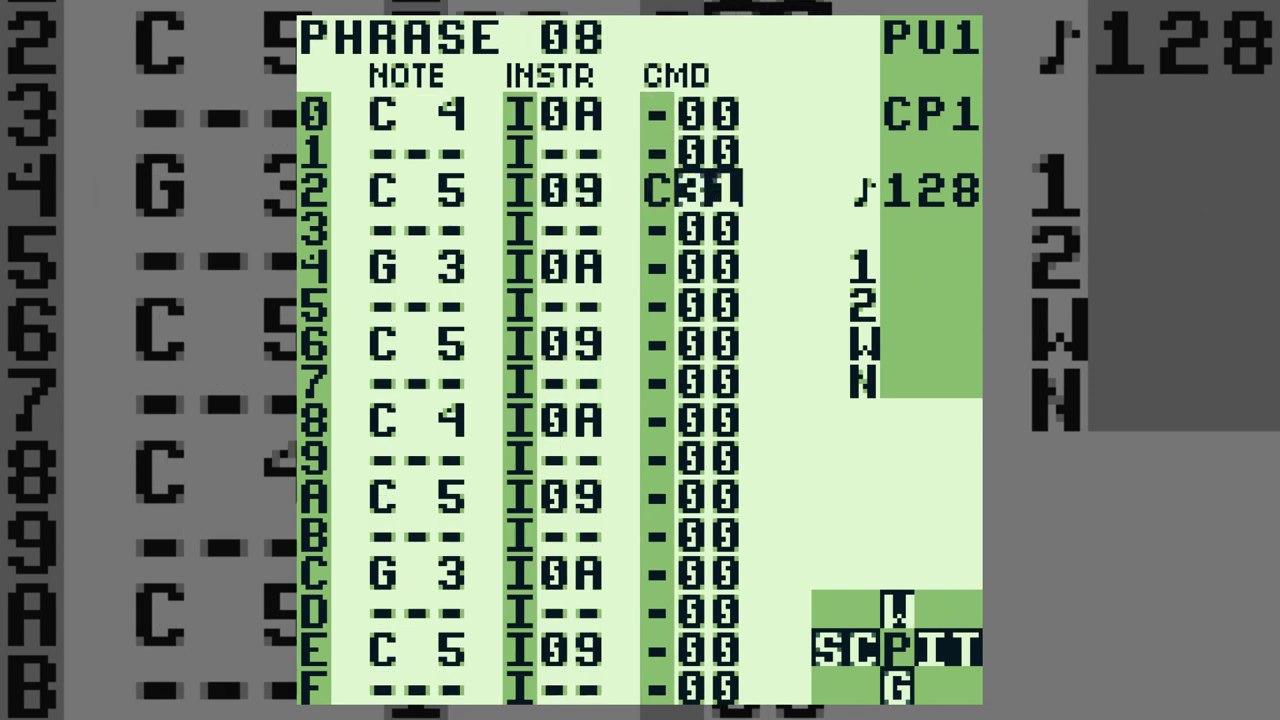
key("x+Right")
key("x+Right")
Copy phrase 08's row 2 command so that C37 also sits on rows 6, A and E.
key("Up")
key("Up")
key("Left")
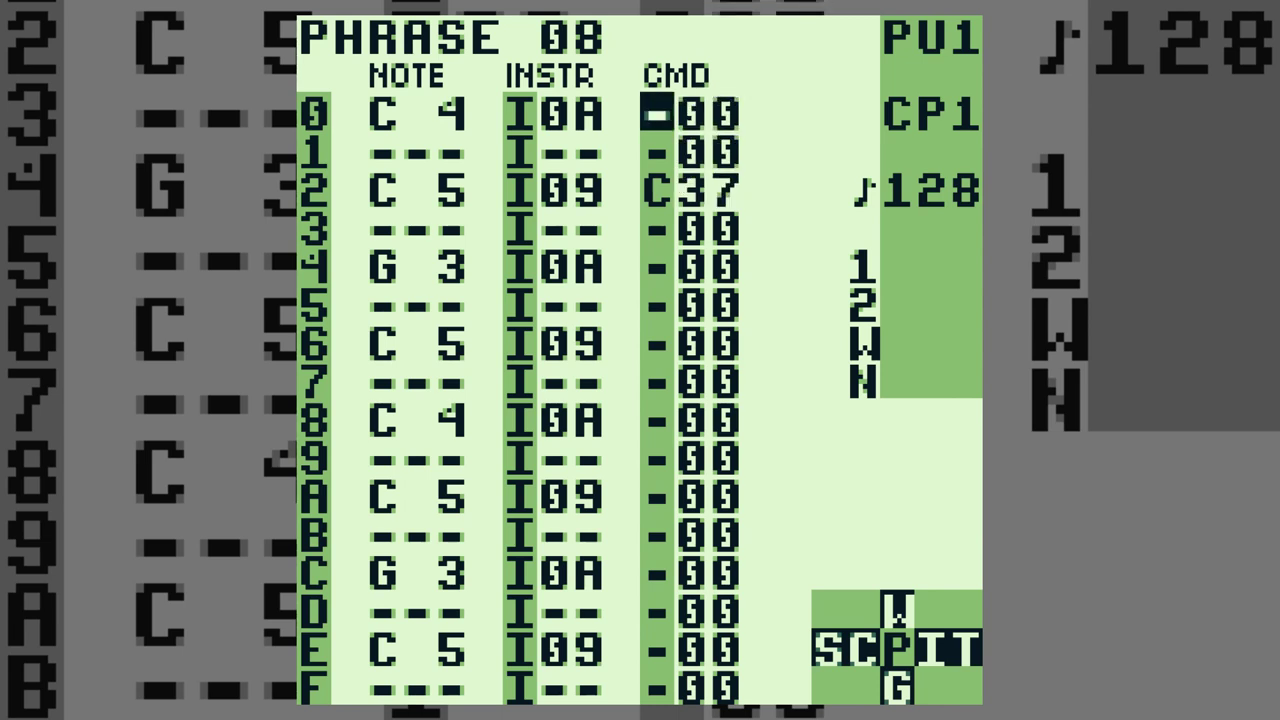
key("BackSpace+z")
key("Down")
key("Down")
key("Down")
key("Down")
key("Right")
key("Up")
key("z")
key("BackSpace+x")
key("BackSpace+x")
key("BackSpace+x")
key("BackSpace+x")
key("BackSpace+x")
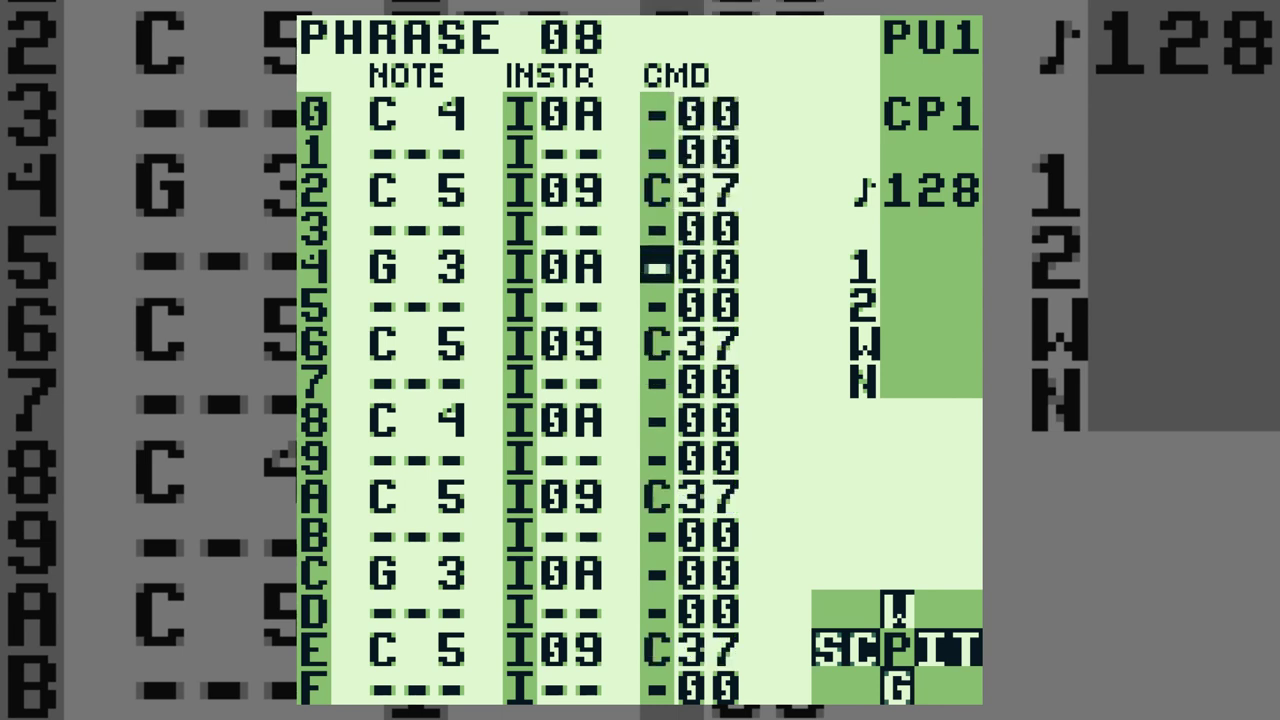
Play phrase 08 with its chord commands and stop playback.
key("Return")
key("Up")
key("Up")
key("Up")
key("Up")
key("Left")
key("Left")
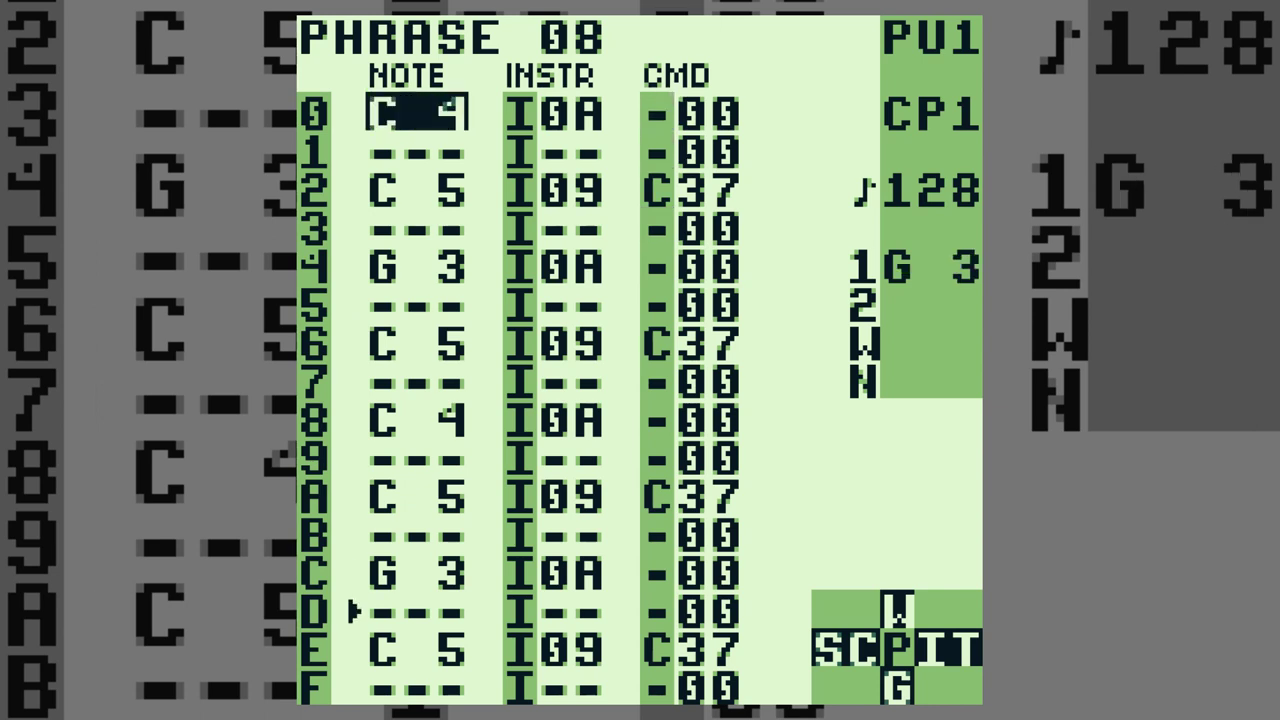
key("Return")
key("Return")
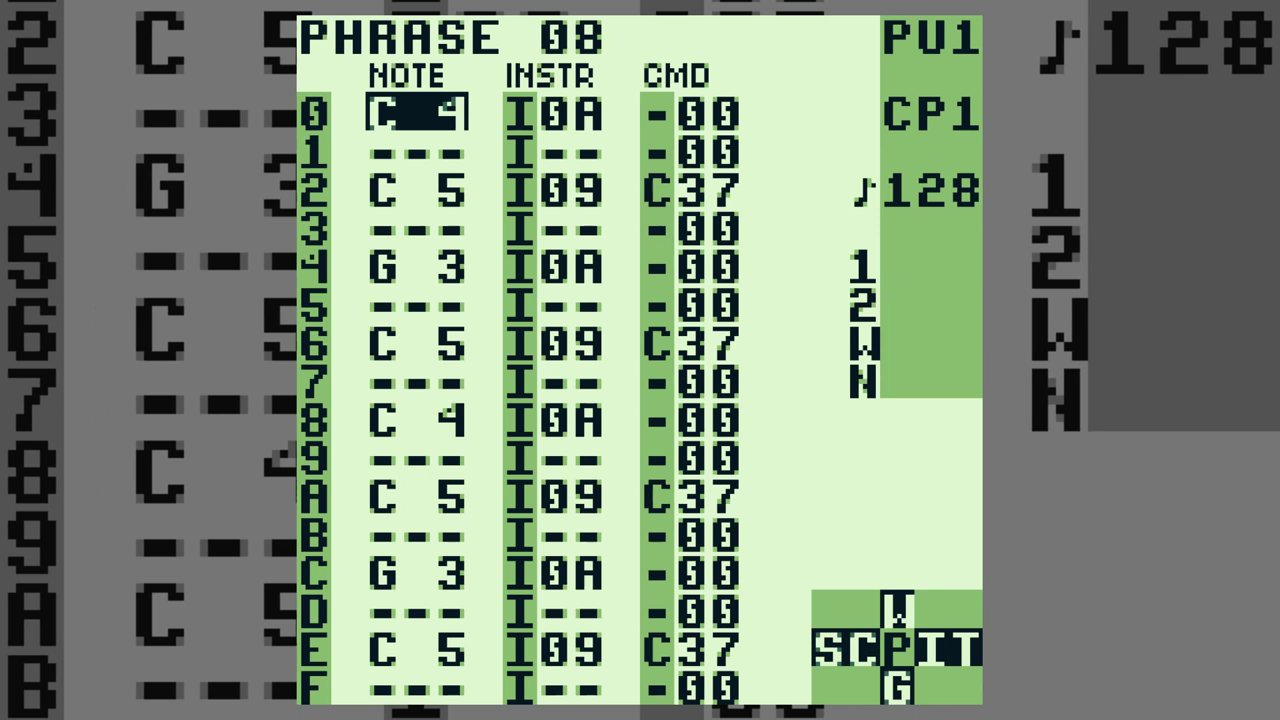
Clear all C37 commands from phrase 08.
key("Left")
key("Left")
key("shift+a")
key("shift+a")
key("Right")
key("a+s")
Open instrument 09's table 01 and examine its transpose values and the H command on row 4.
key("Left")
key("Down")
key("Down")
key("shift+Right")
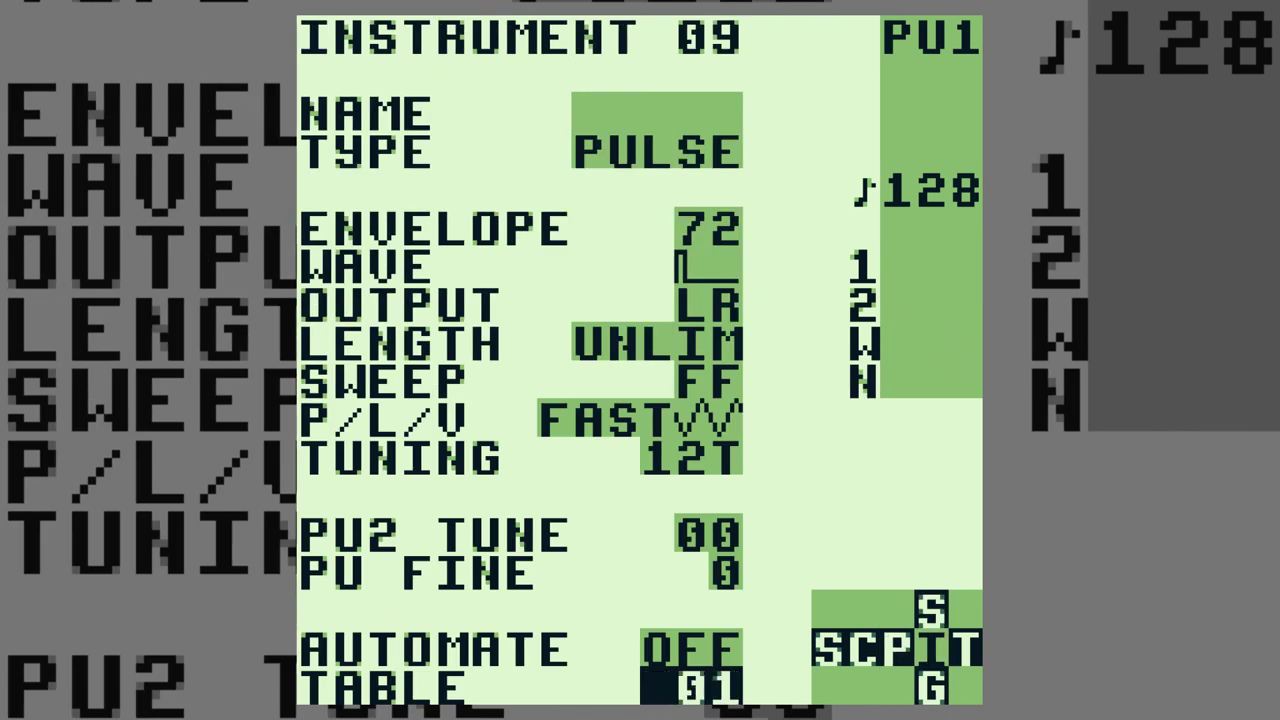
key("shift+Right")
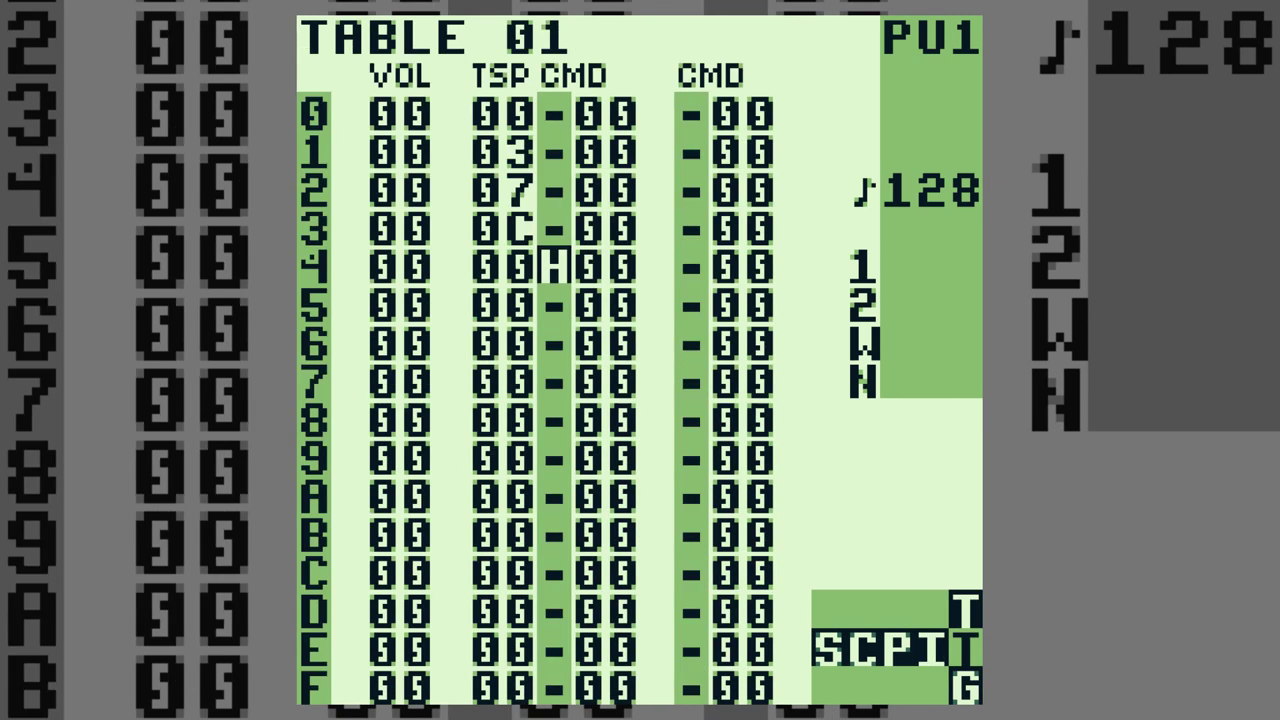
key("Up")
key("Up")
key("Left")
key("Up")
key("Up")
key("Down")
key("Down")
key("Down")
key("Down")
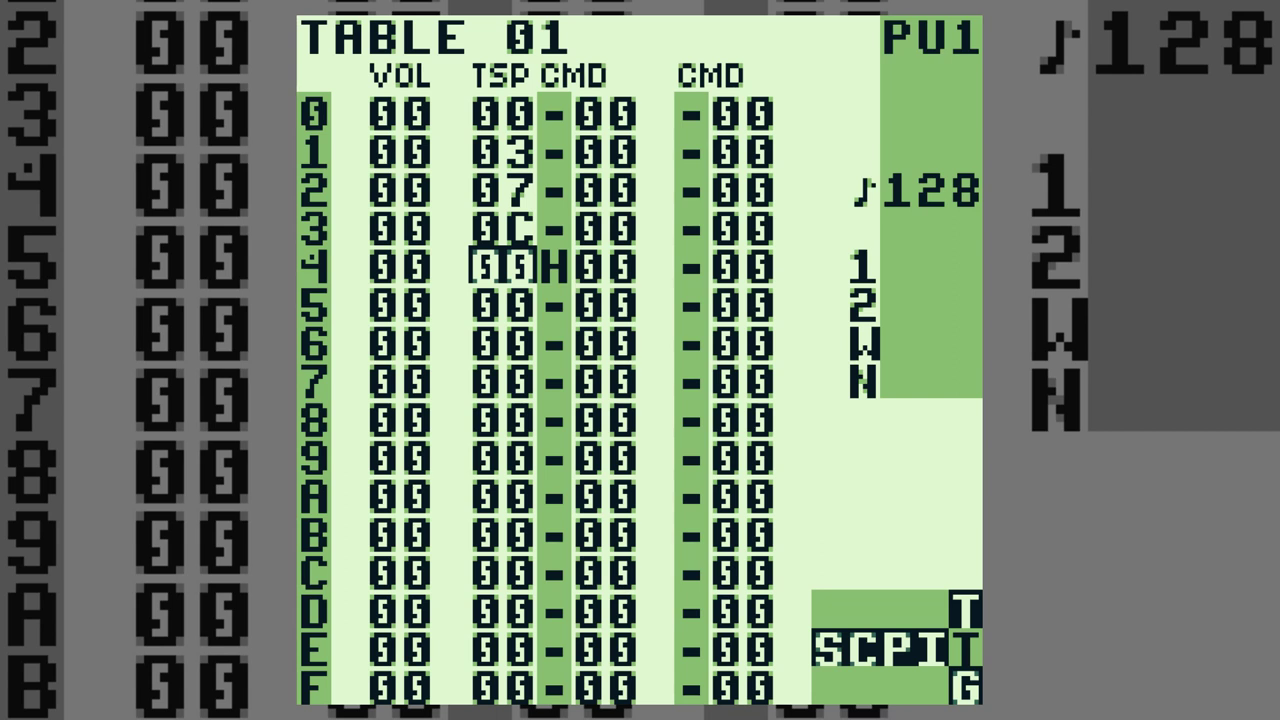
Return to phrase 08 and play it from row 0.
key("shift+Left")
key("shift+Left")
key("Left")
key("Up")
key("Up")
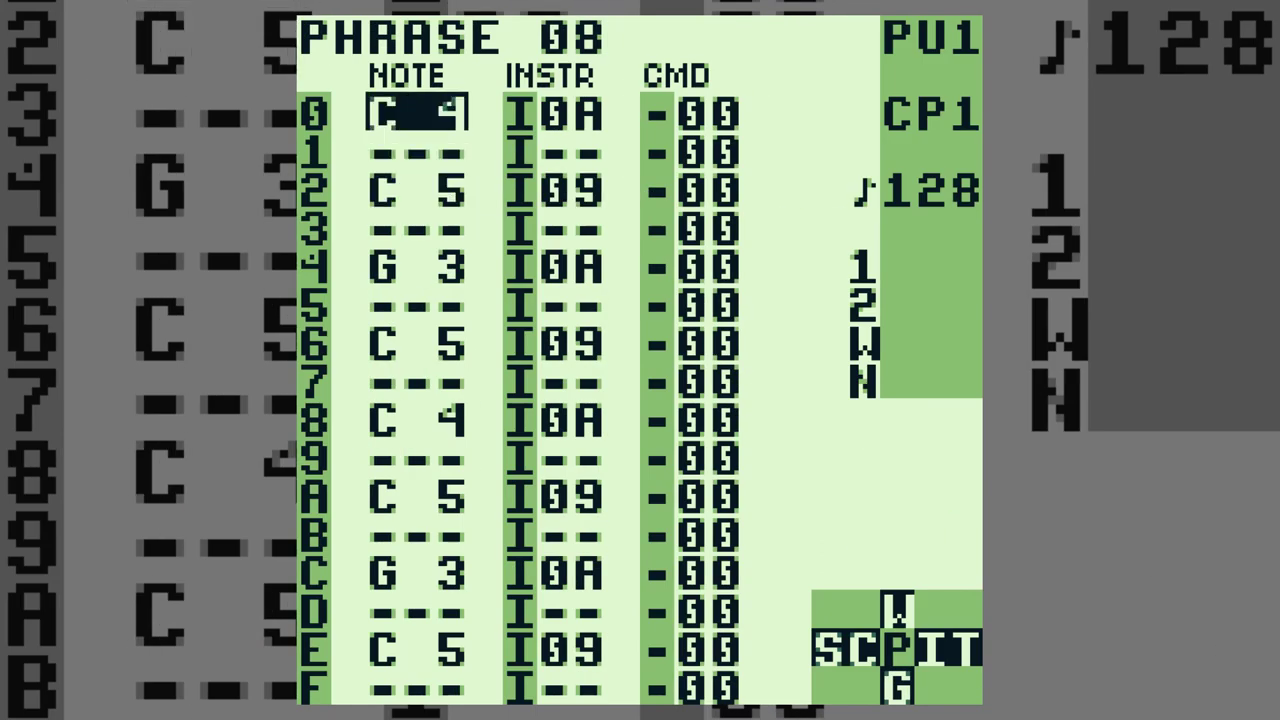
key("Return")
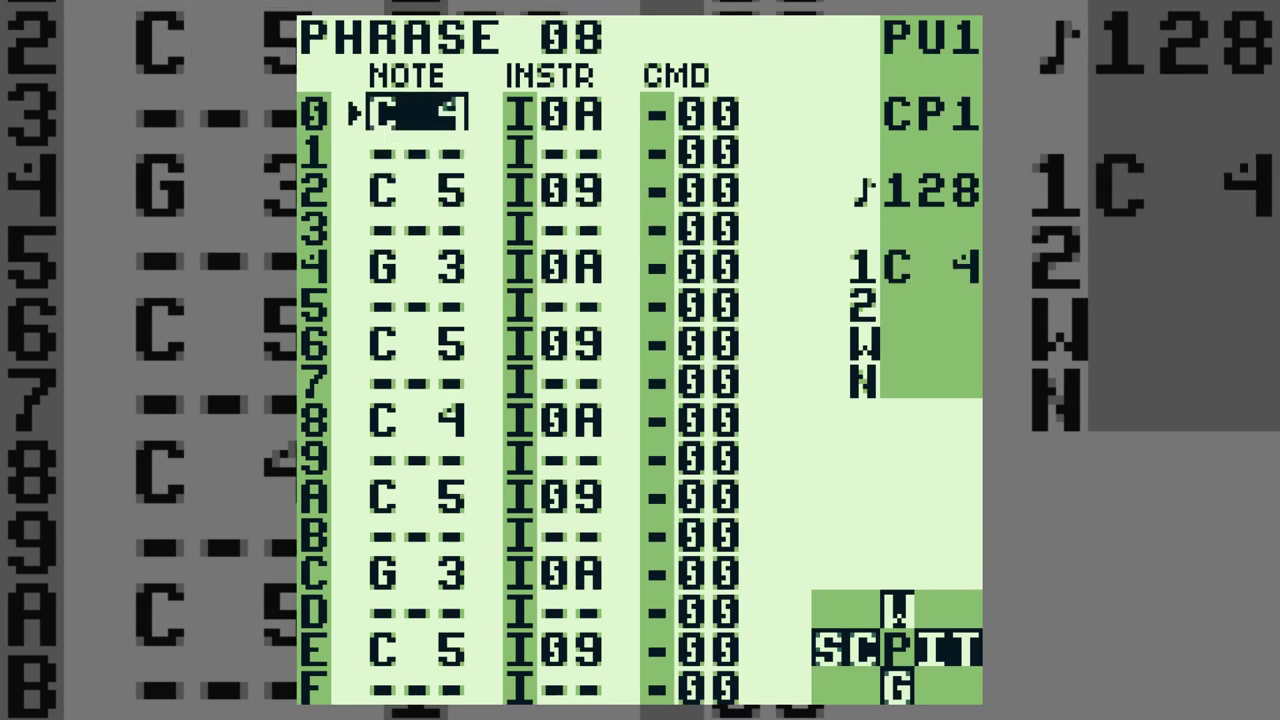
Reopen instrument 09's table 01 during playback and examine how its transpose rows run.
key("Down")
key("Down")
key("Right")
key("shift+Right")
key("shift+Right")
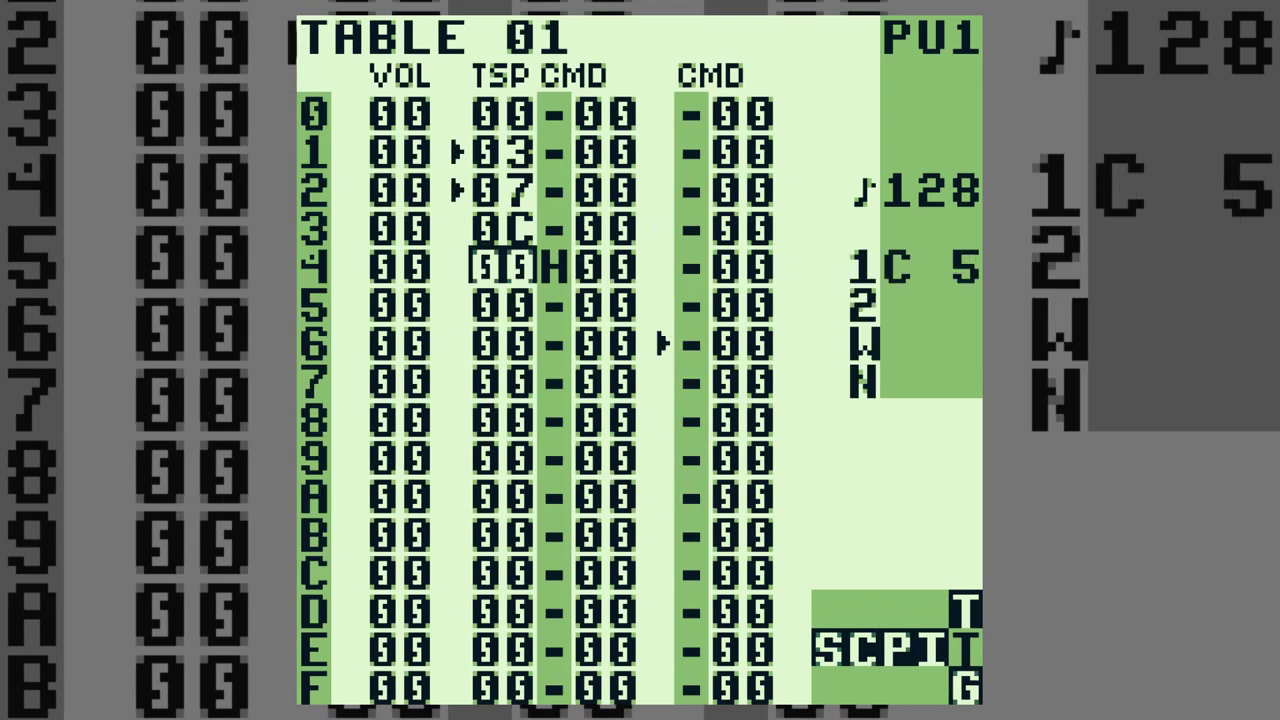
key("Up")
key("Up")
key("Up")
key("Up")
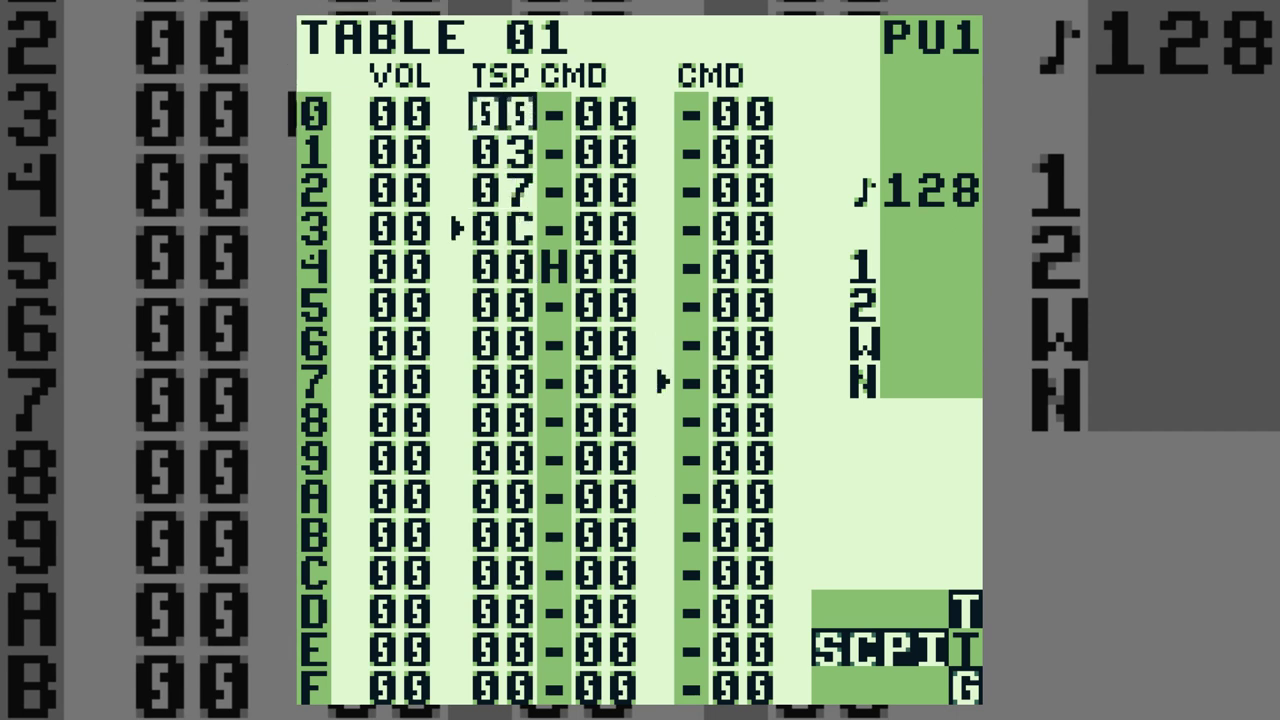
key("Down")
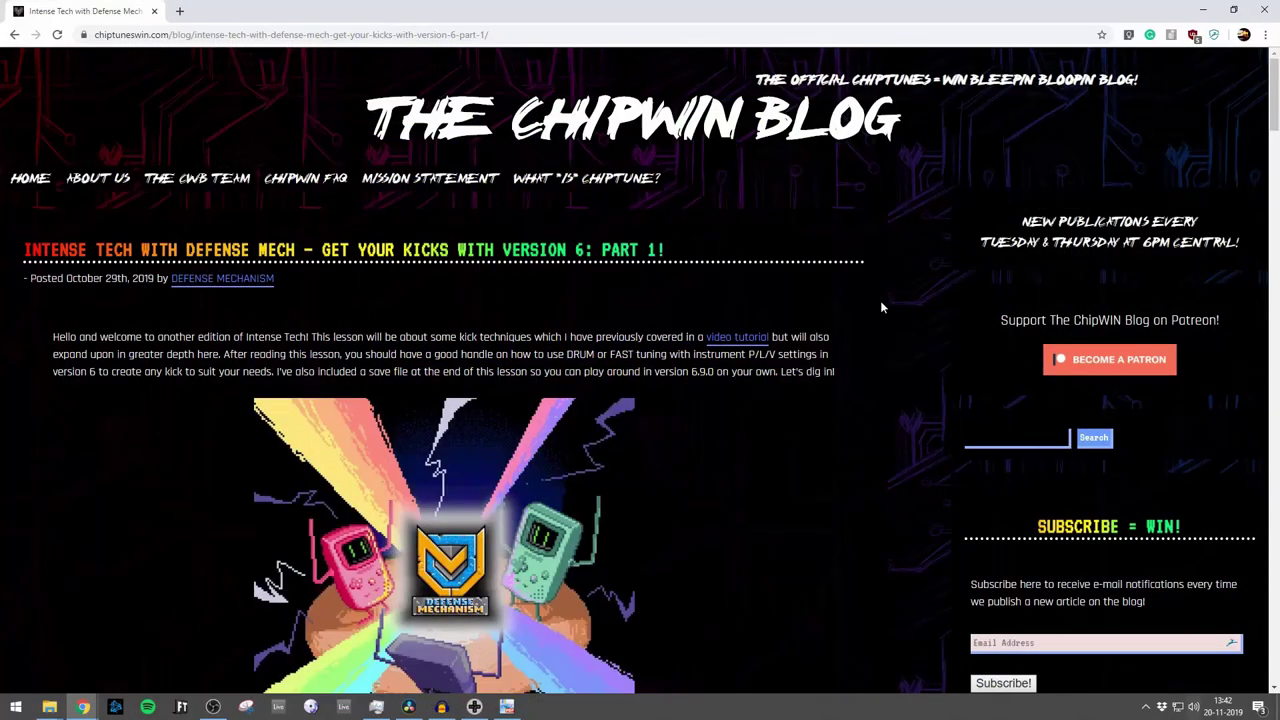
Read through the ChipWIN Blog article on version 6 kick techniques in the browser.
scroll(884, 346, "down", 2)
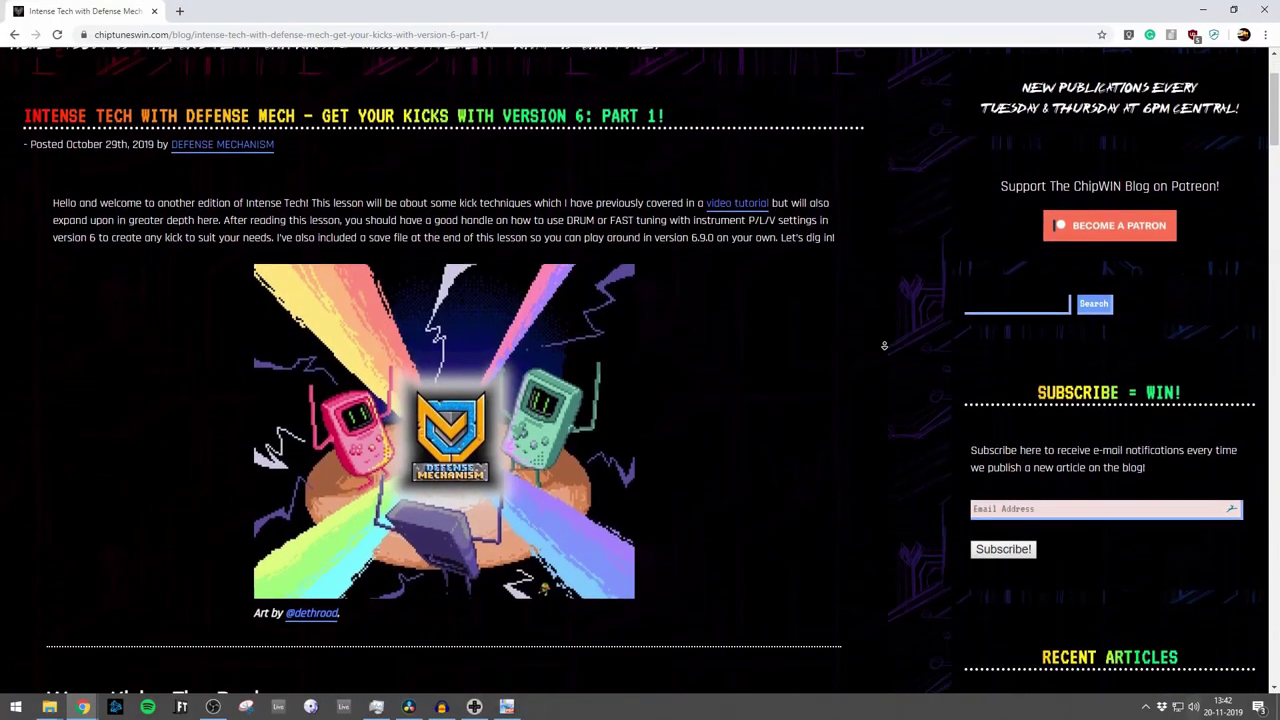
scroll(884, 346, "down", 7)
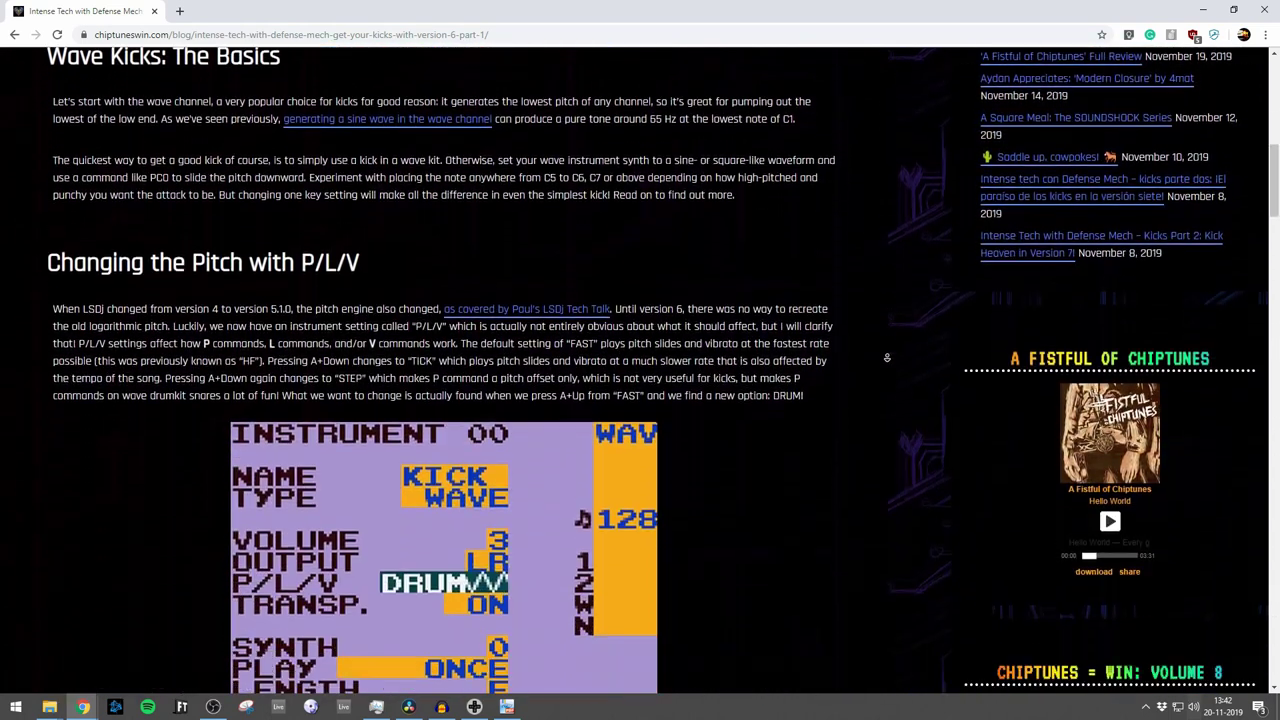
scroll(886, 358, "down", 11)
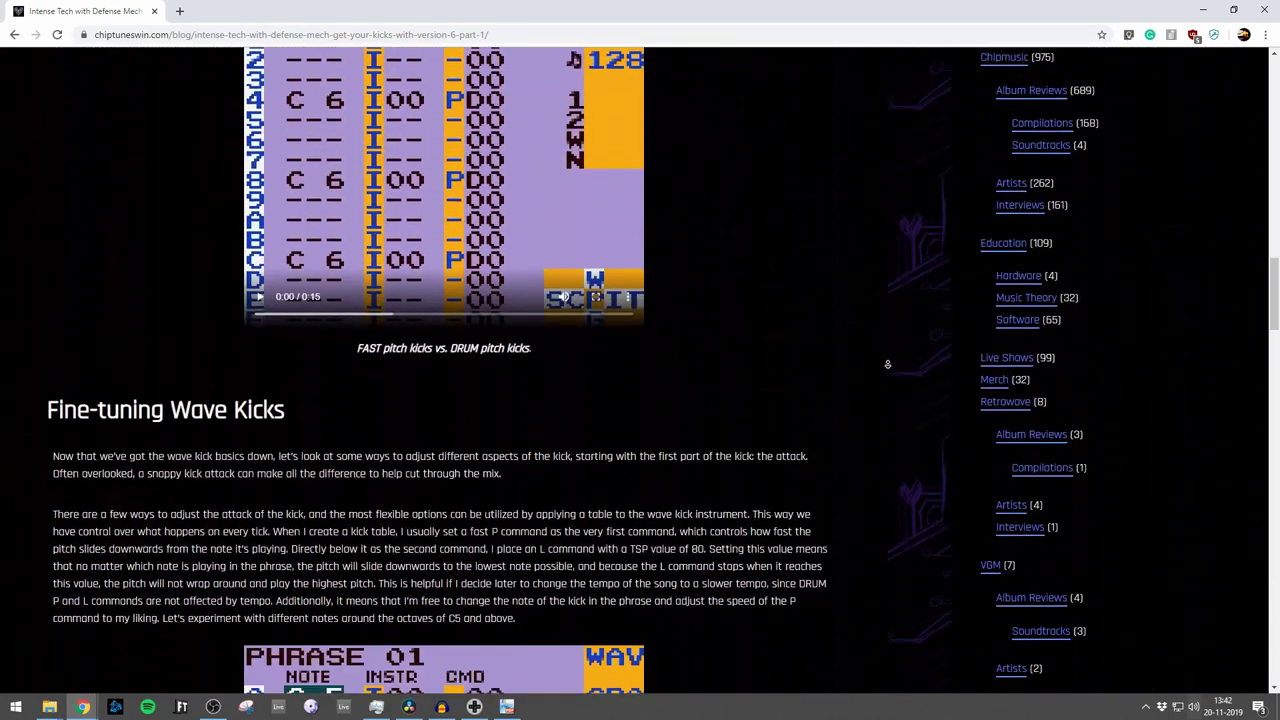
scroll(887, 364, "down", 12)
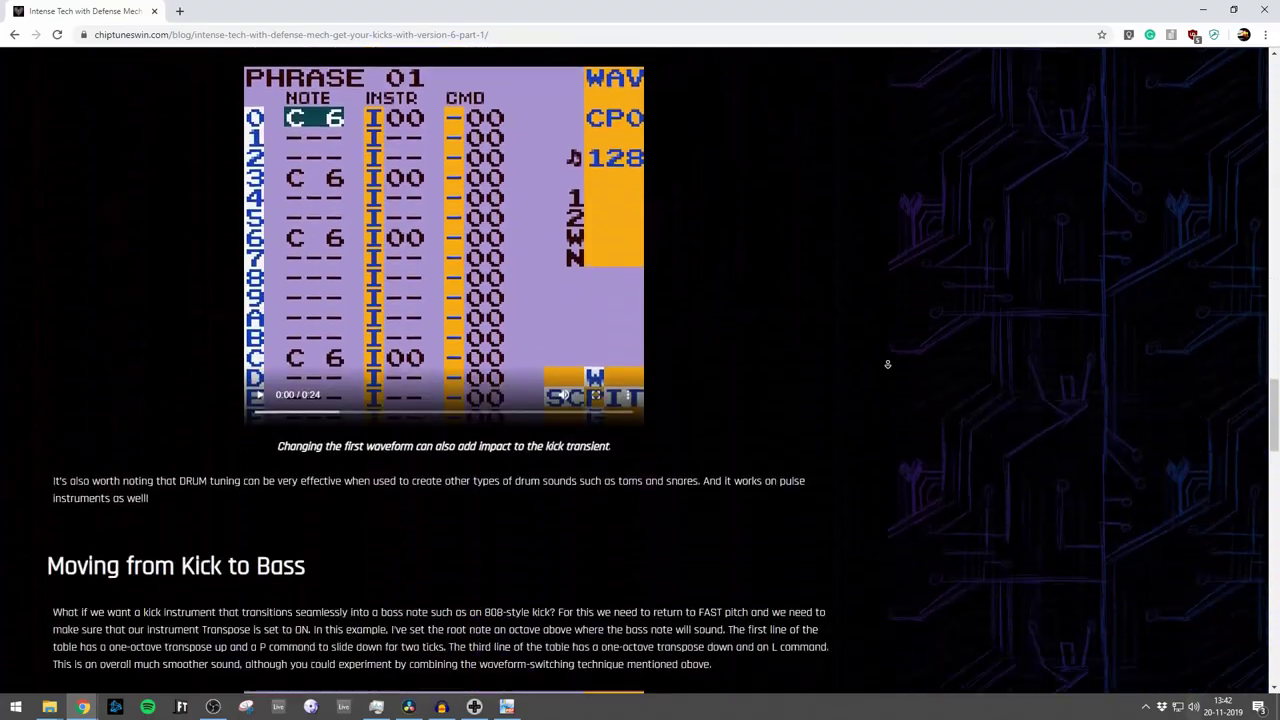
scroll(886, 363, "down", 6)
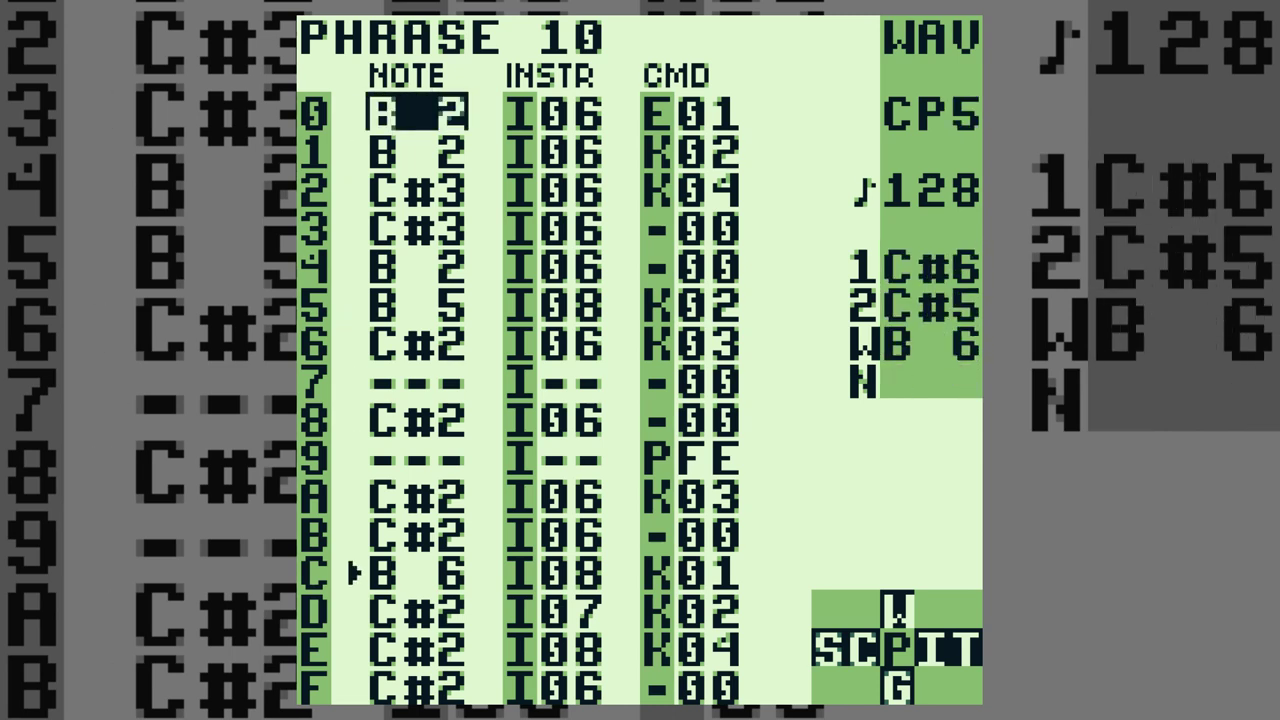
key("shift+Left")
key("shift+Left")
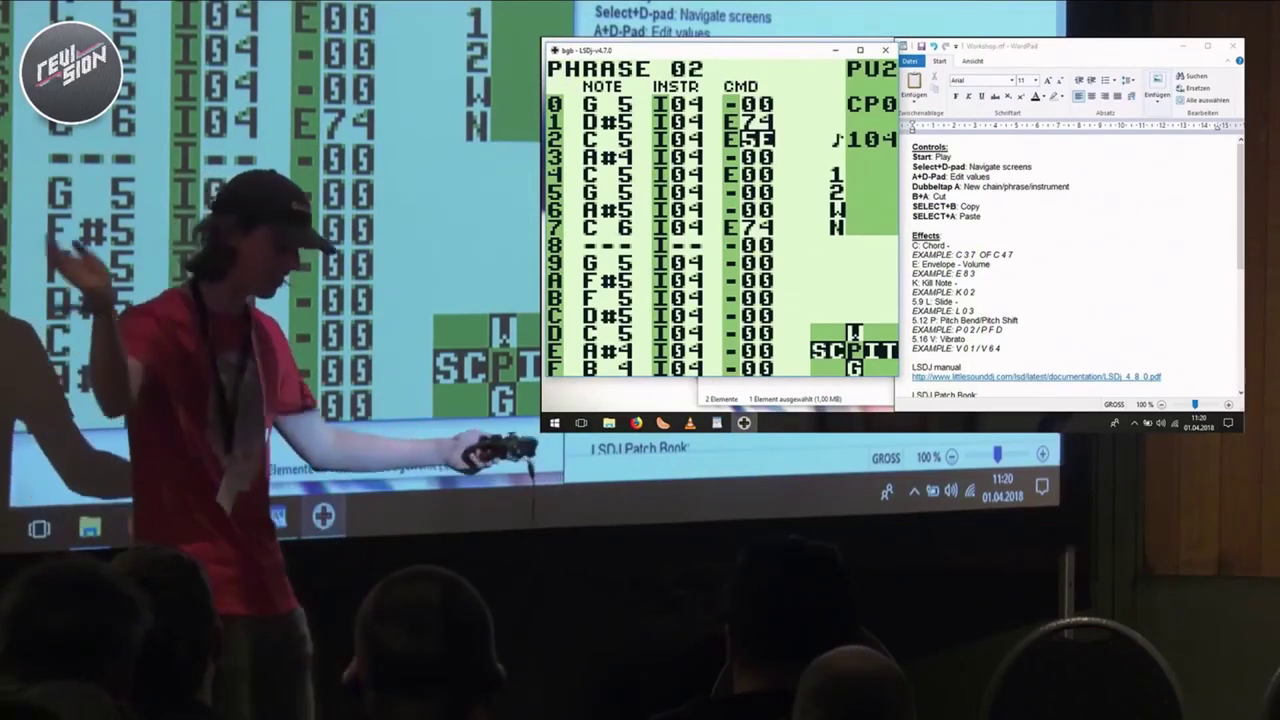
Set the E command on row 4 of phrase 02 to 61 and play the phrase.
key("Down")
key("Down")
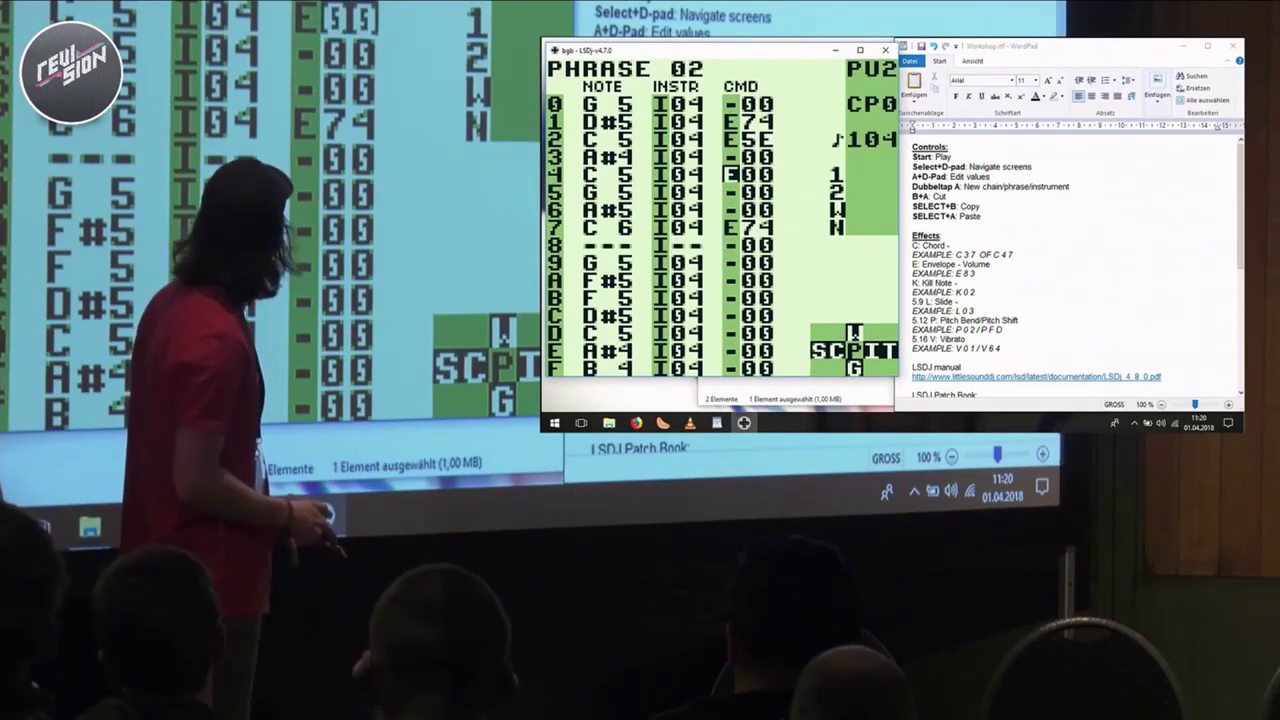
key("s+Up")
key("s+Up")
key("s+Up")
key("s+Up")
key("s+Up")
key("s+Up")
key("s+Left")
key("s+Right")
key("s+Right")
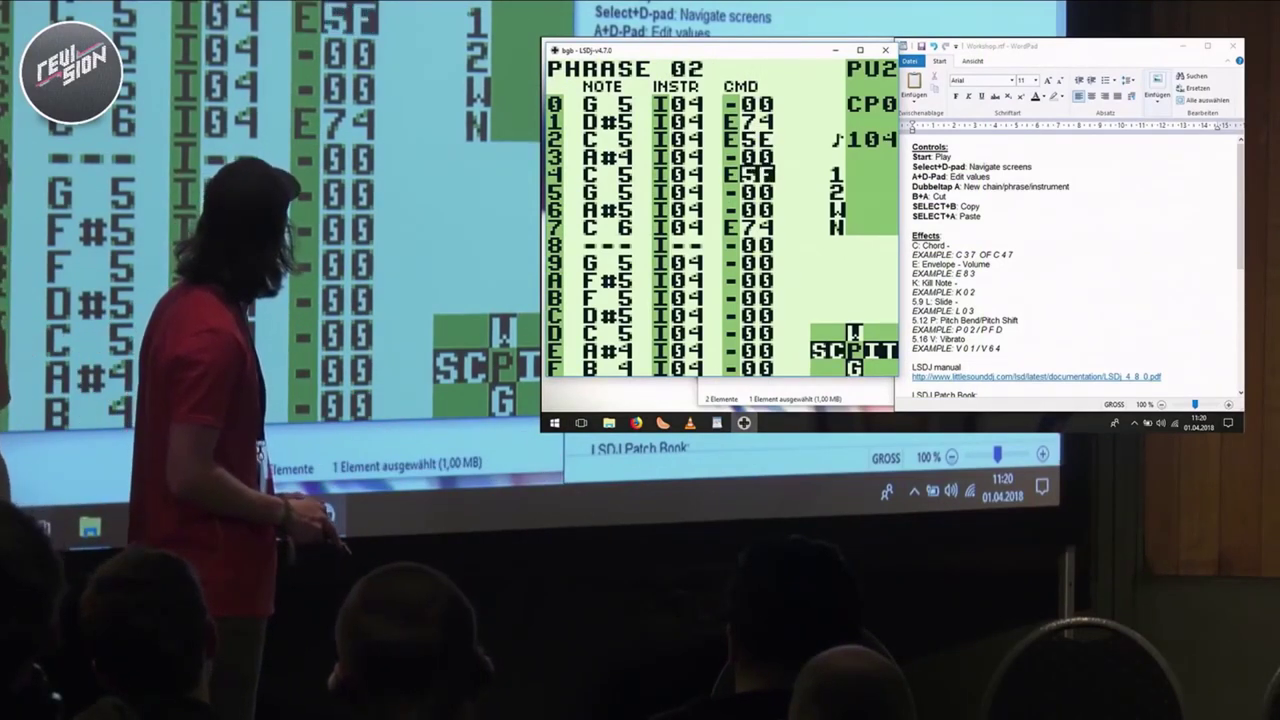
key("Return")
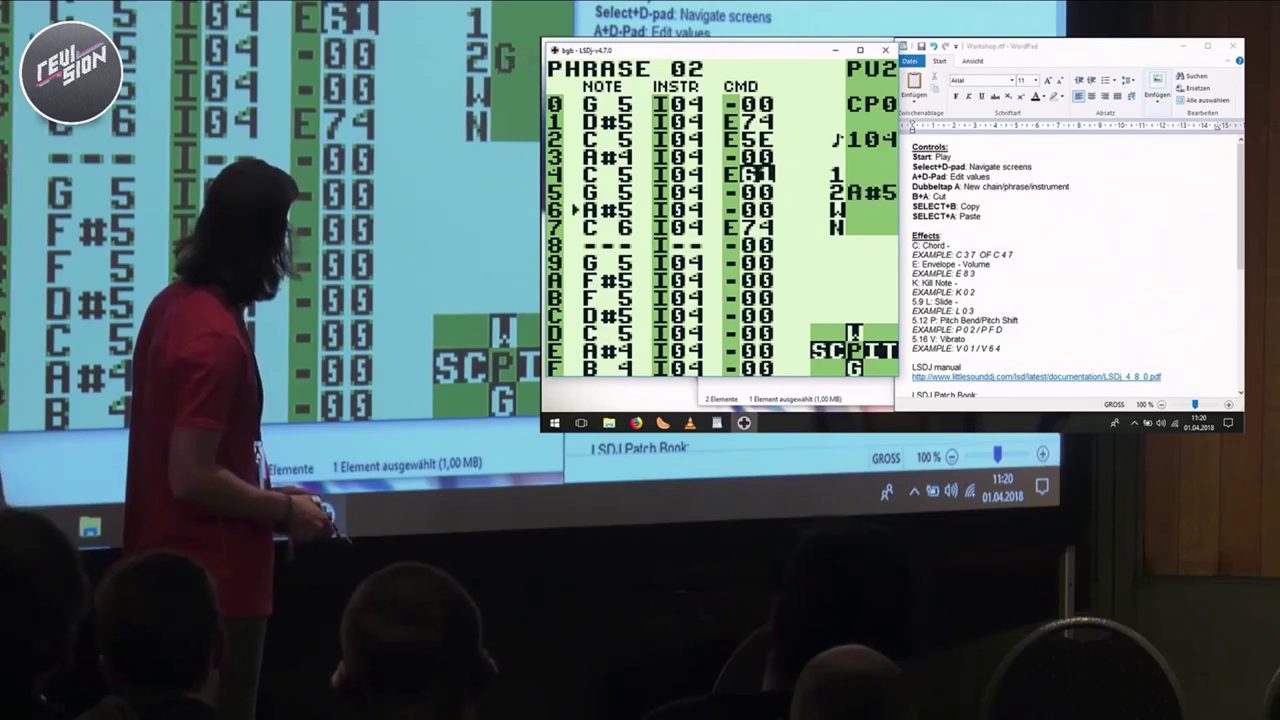